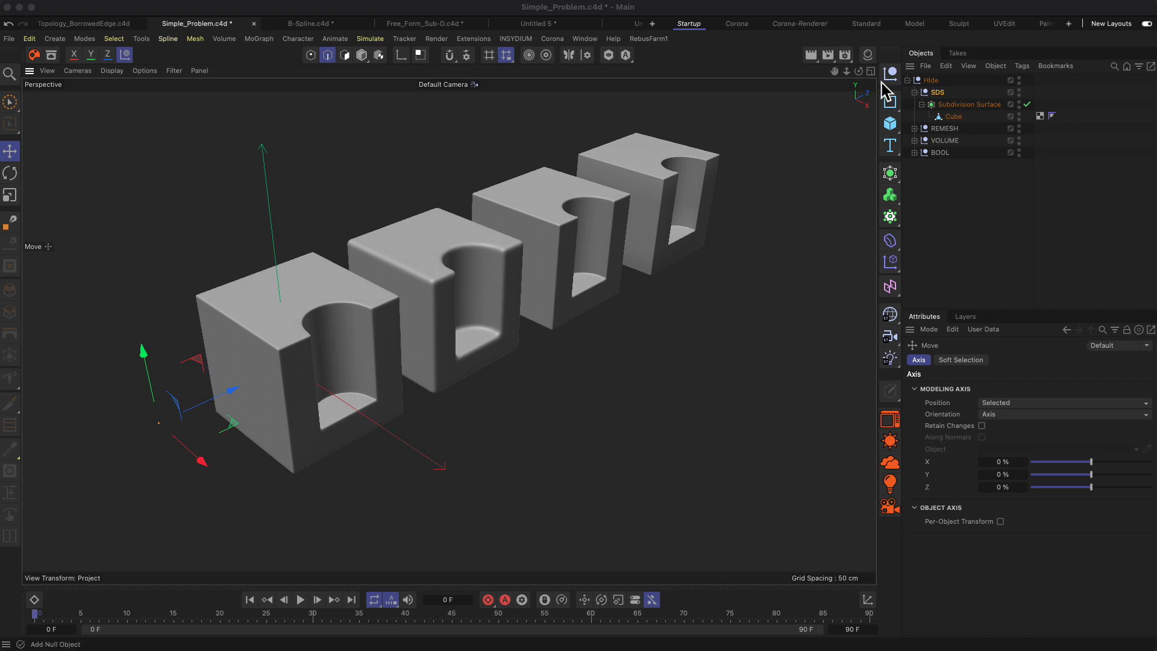
Step: Expand the BOOL group and examine its notched cube and the Cylinder object's settings
drag(835, 73, 814, 82)
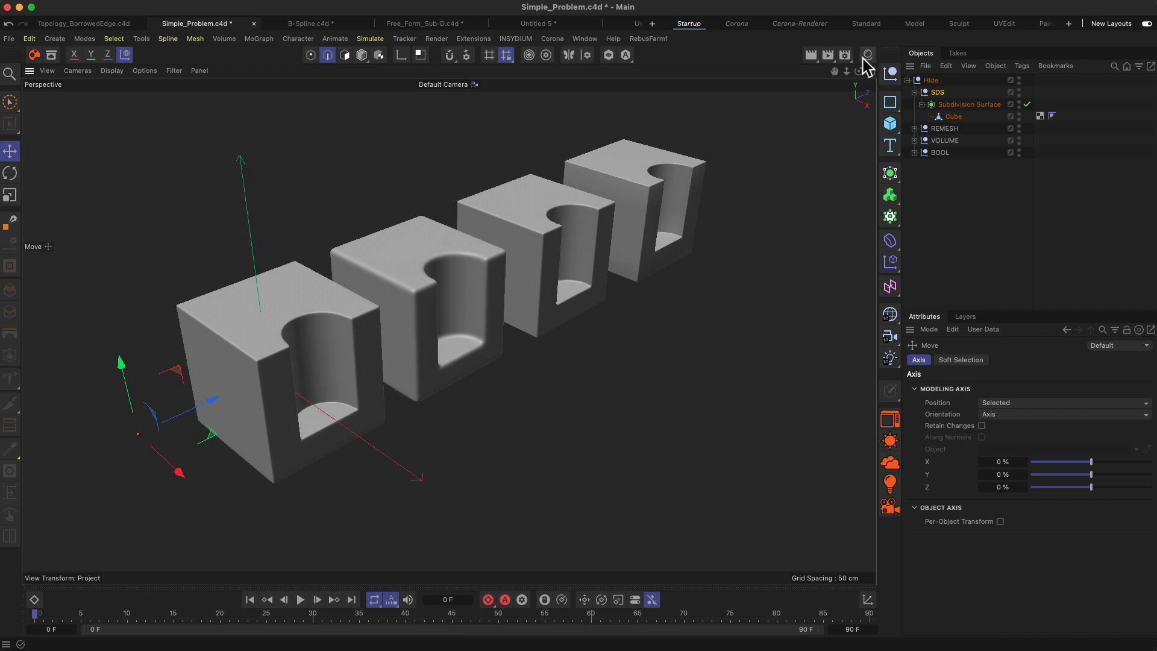
mouse_move(845, 73)
mouse_down()
mouse_move(854, 74)
mouse_move(845, 74)
mouse_up()
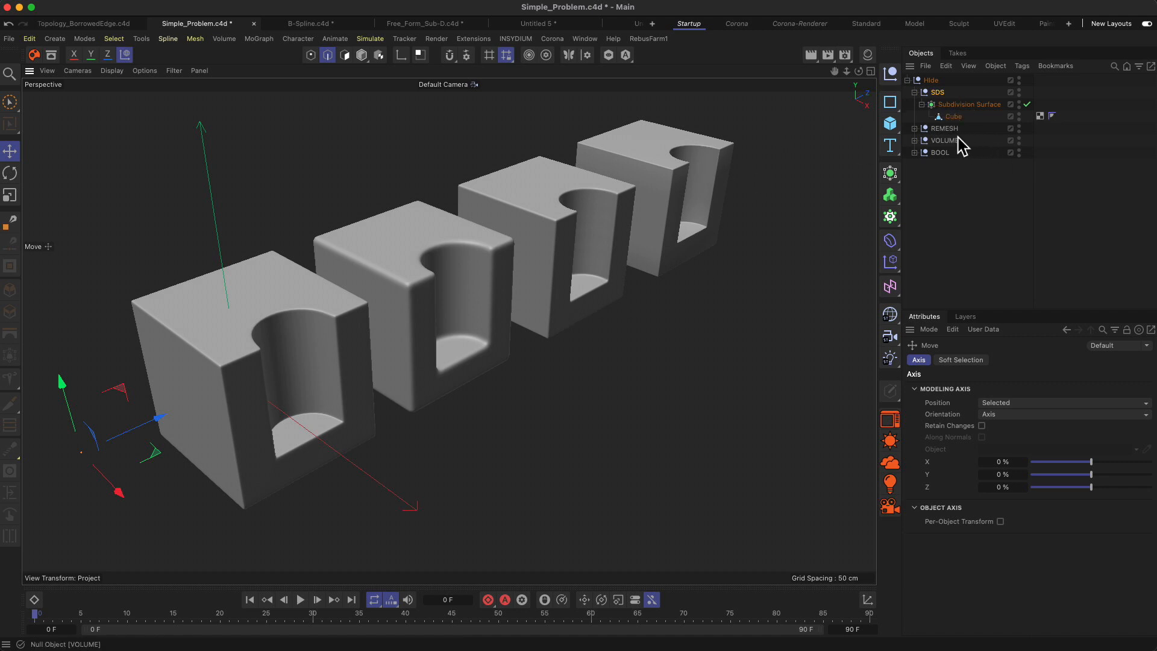
key(1)
drag(564, 301, 498, 336)
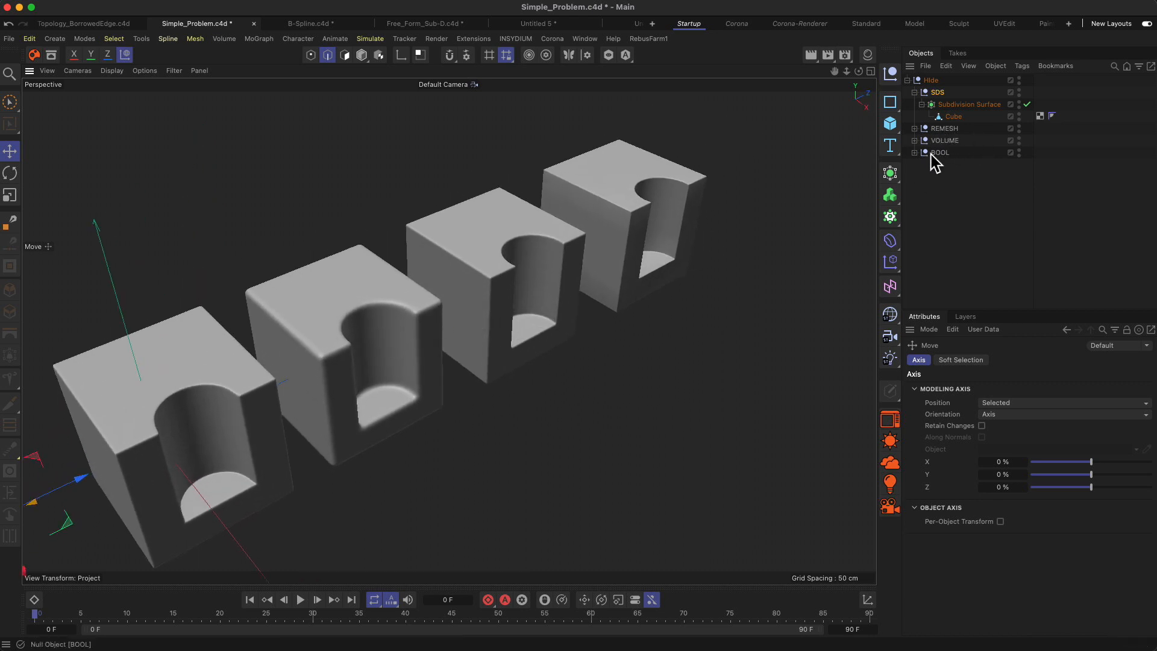
click(938, 153)
key(2)
drag(454, 302, 448, 261)
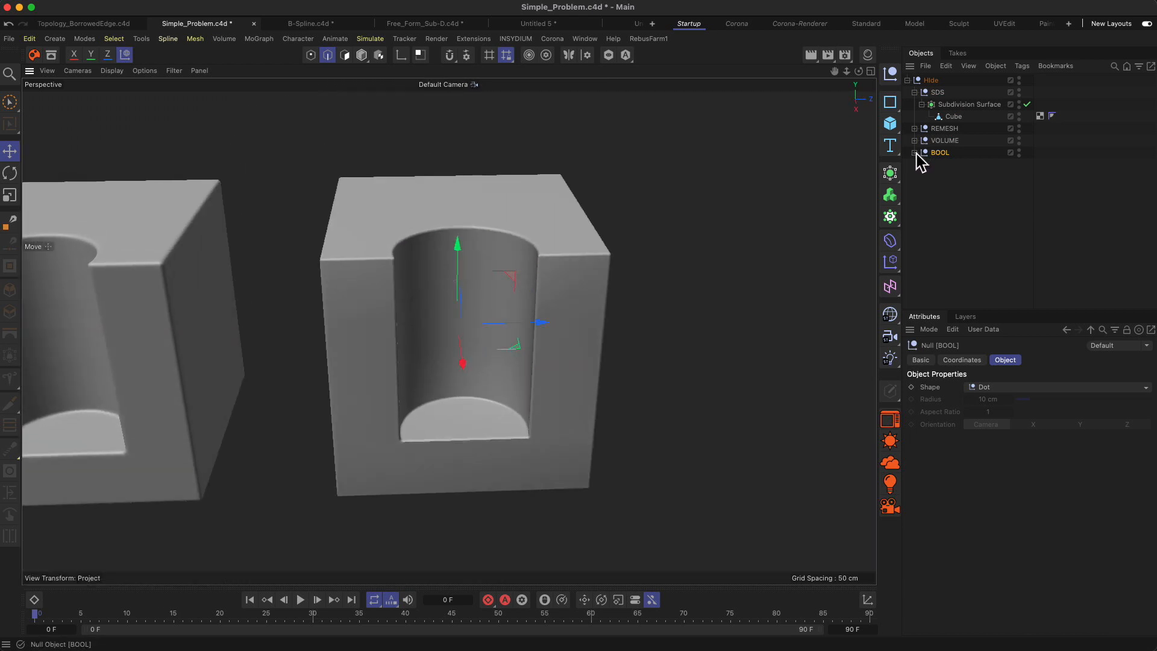
click(915, 152)
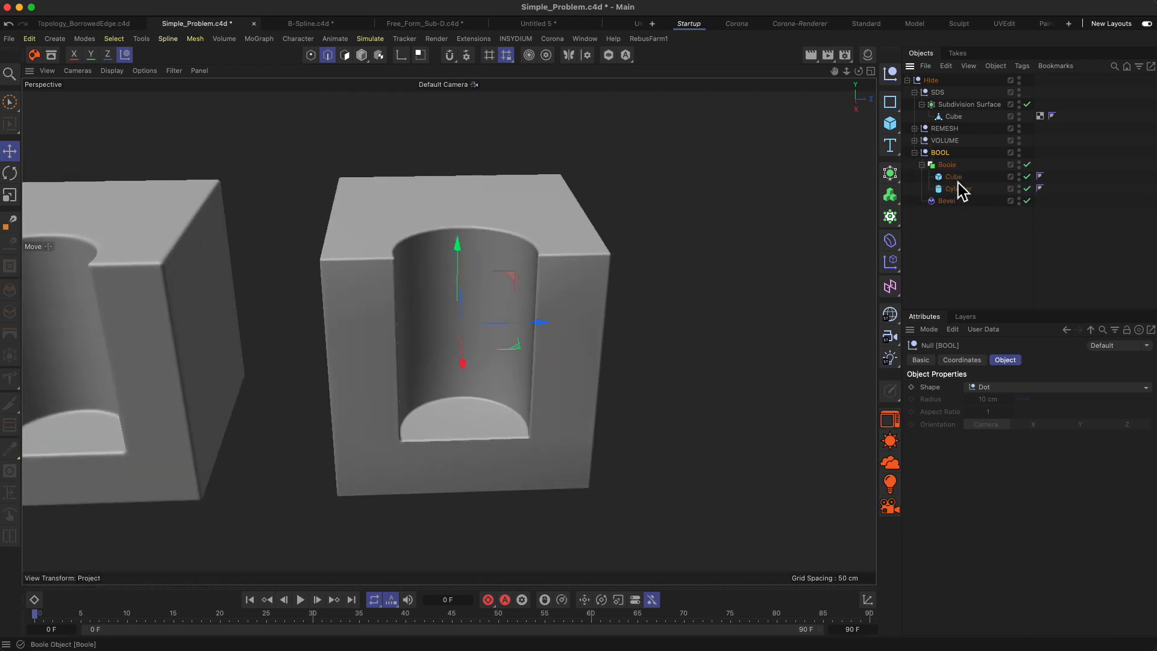
click(956, 189)
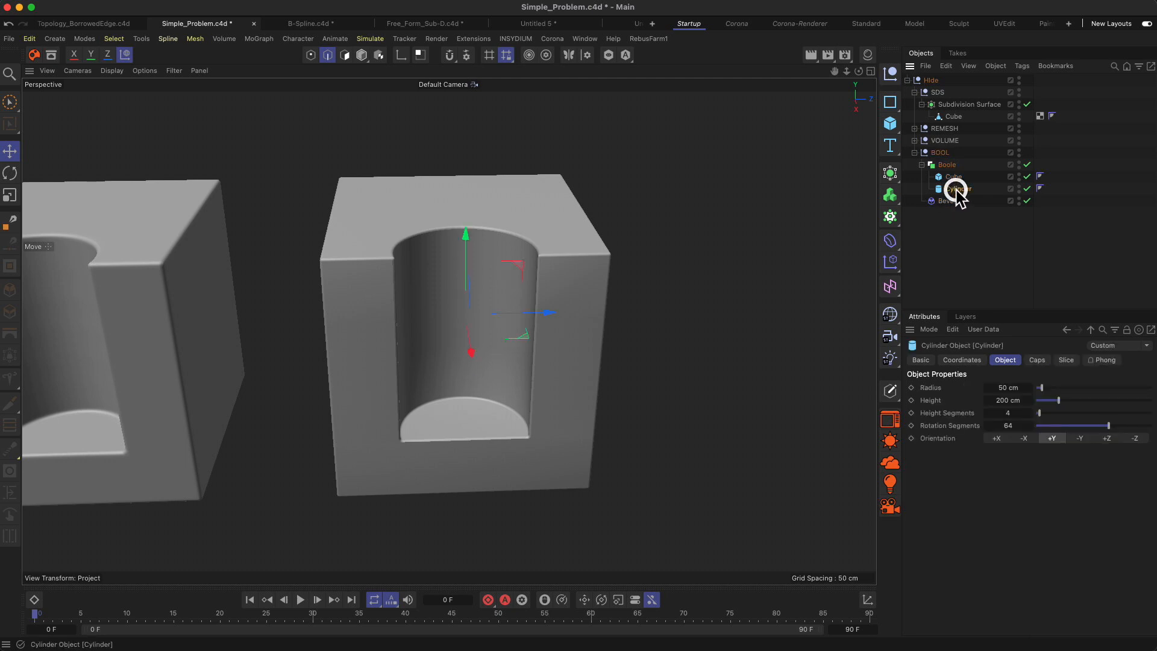
alt+drag(461, 277, 555, 298)
key(2)
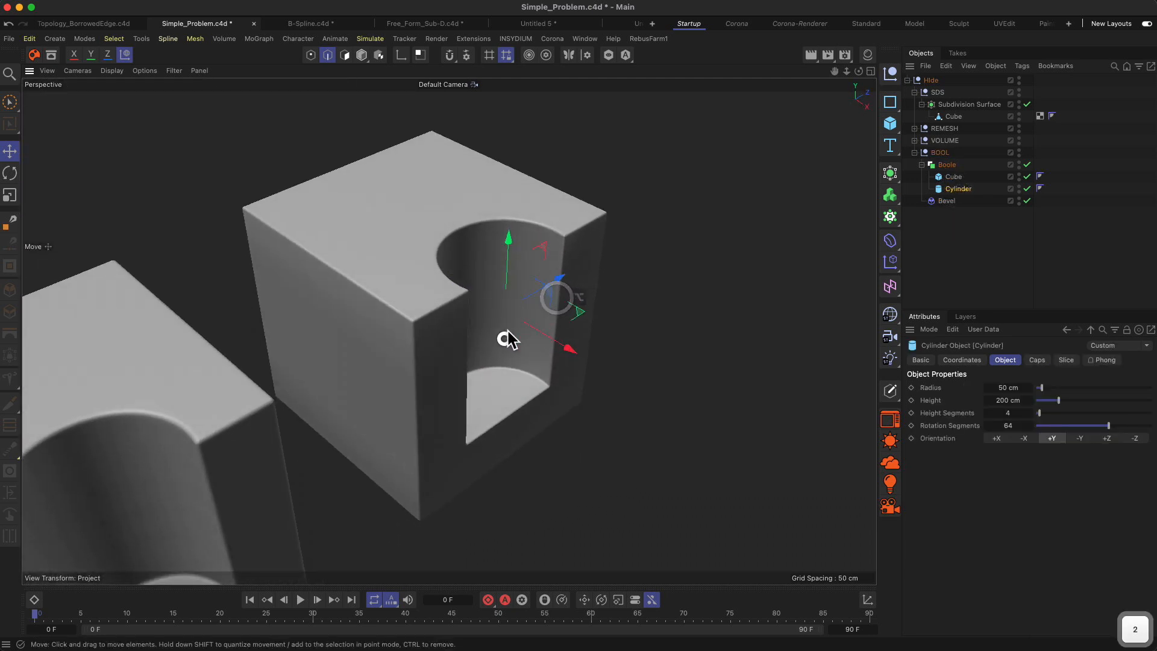
drag(506, 338, 497, 366)
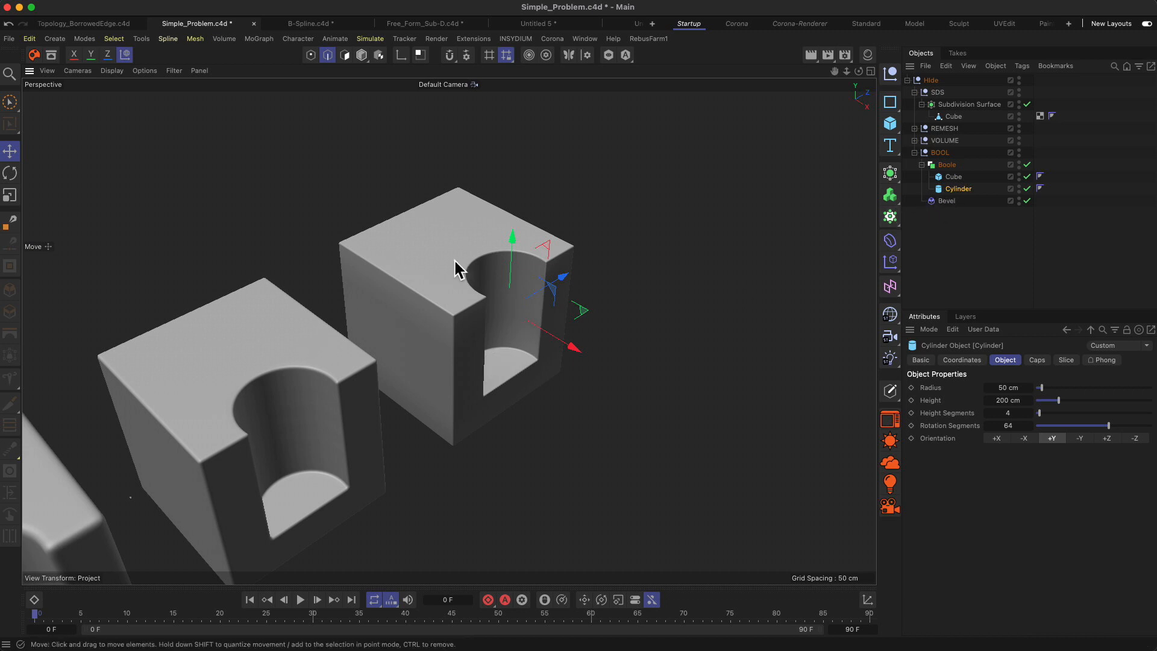
mouse_move(472, 265)
alt+mouse_down()
mouse_move(434, 251)
mouse_move(346, 250)
mouse_move(478, 254)
alt+mouse_up()
alt+drag(511, 336, 535, 284)
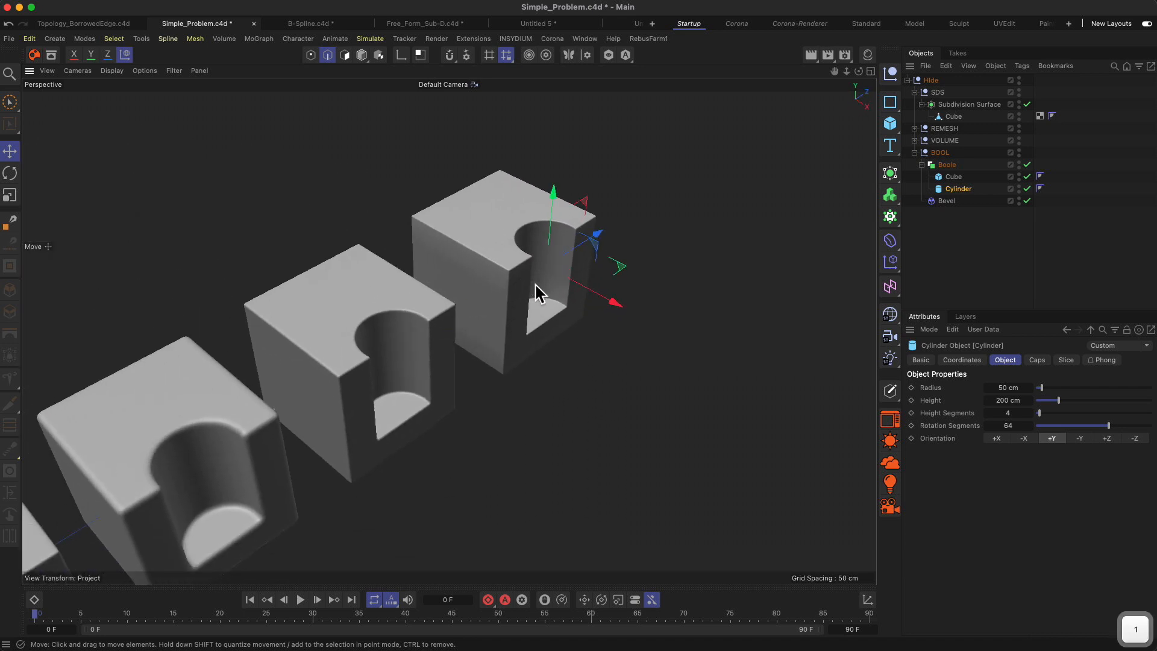
alt+drag(429, 335, 552, 281)
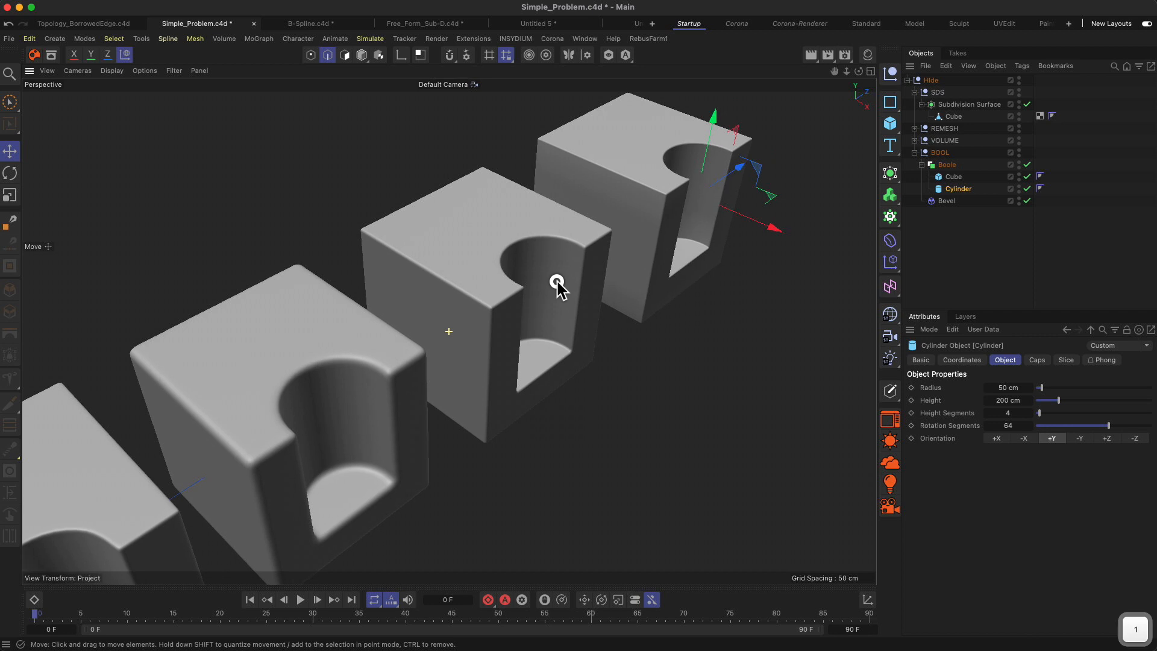
Step: Collapse the BOOL group and expand the VOLUME group to examine its object hierarchy and rounded cube
click(914, 153)
click(937, 141)
click(915, 141)
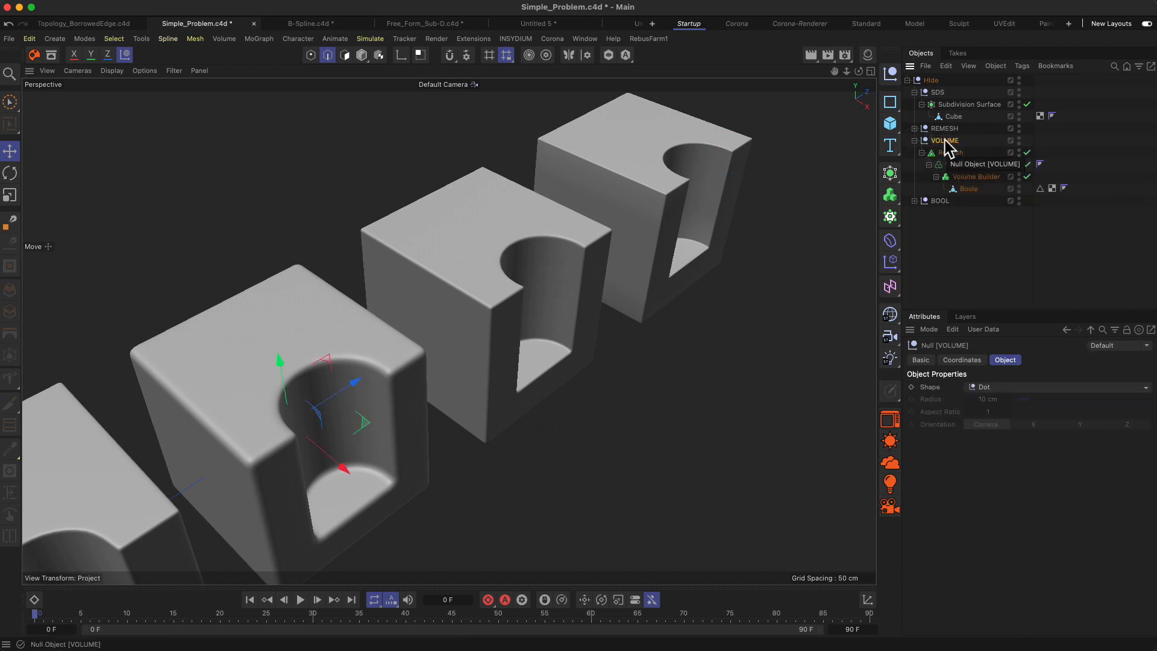
alt+drag(468, 297, 528, 226)
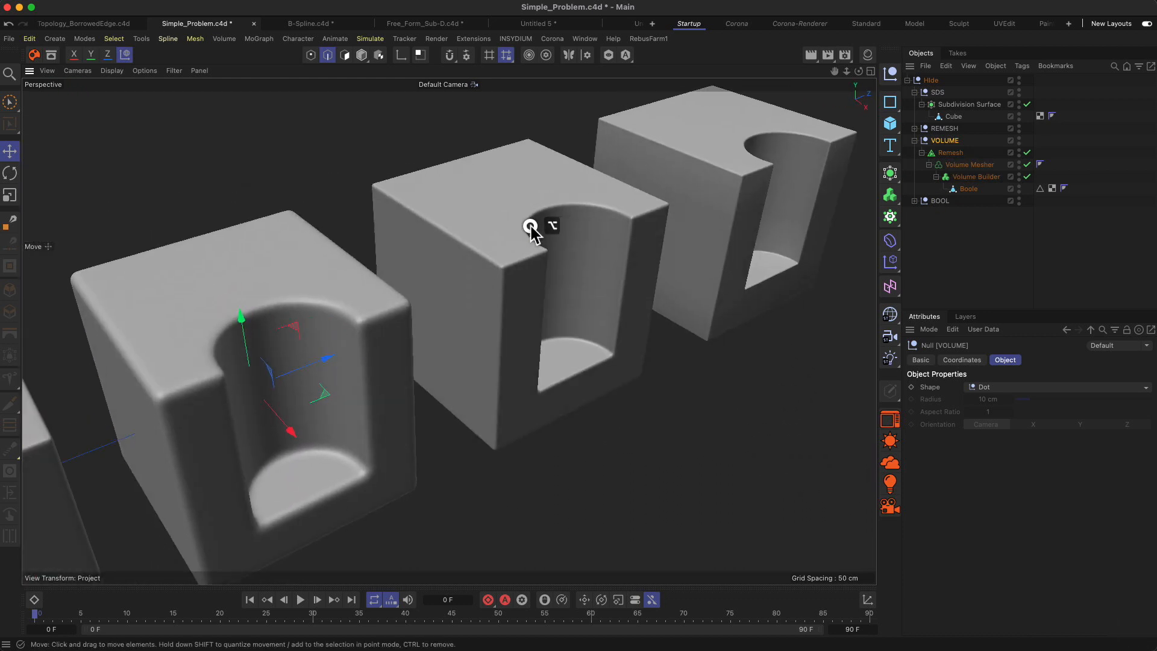
key(2)
drag(534, 278, 529, 306)
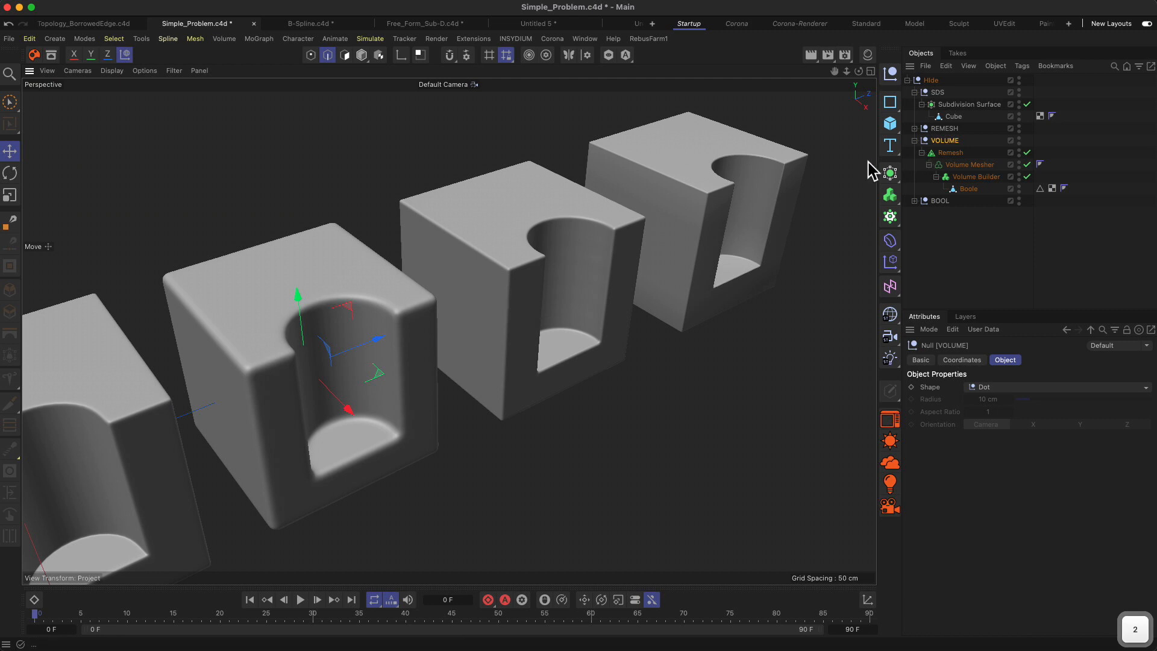
Step: Display the mesh lines on the shaded cubes and expand the REMESH group
key(n)
key(b)
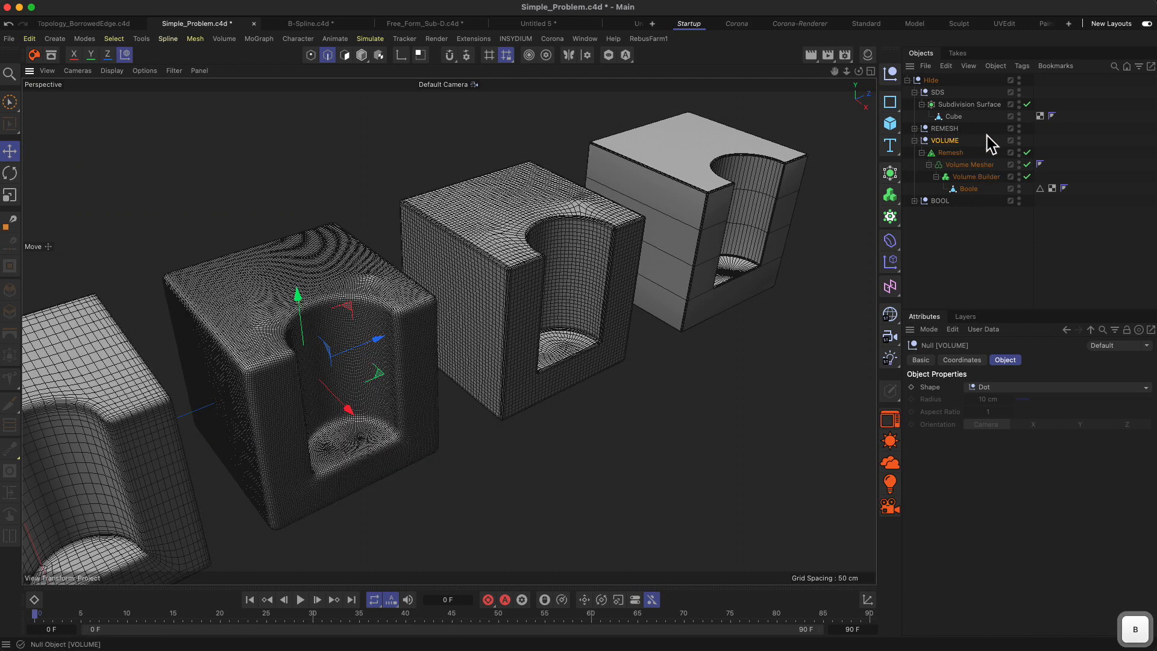
click(924, 129)
click(914, 128)
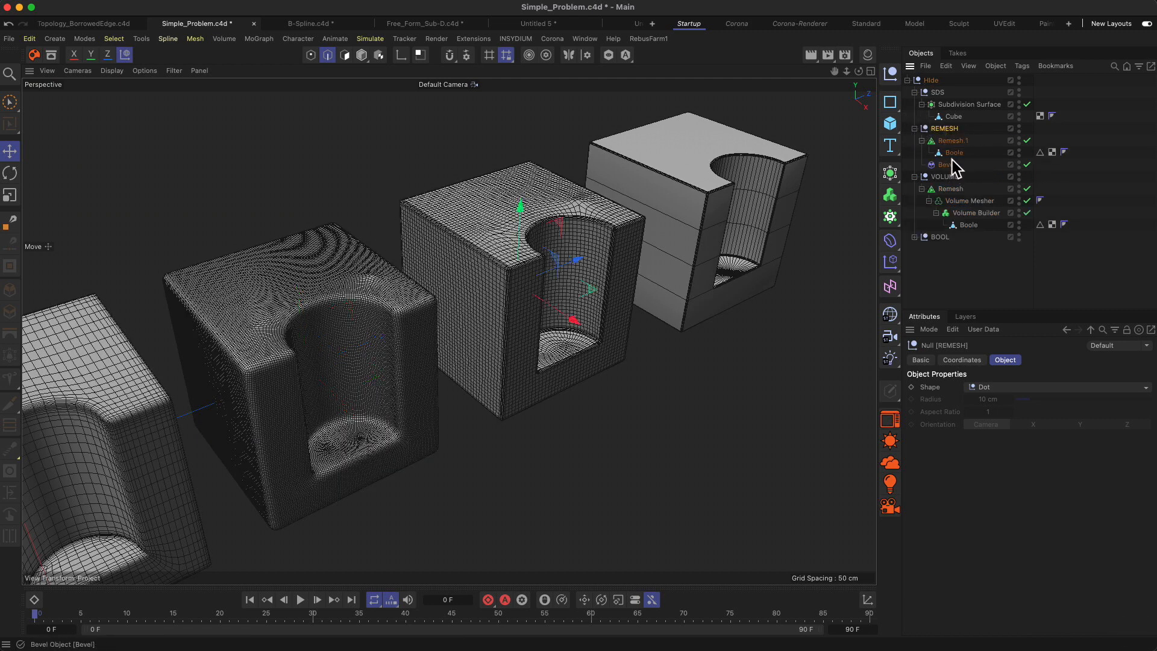
Step: Examine the mesh density and edge flow of the VOLUME and REMESH cubes up close
key(1)
drag(303, 329, 367, 305)
key(2)
drag(367, 305, 413, 255)
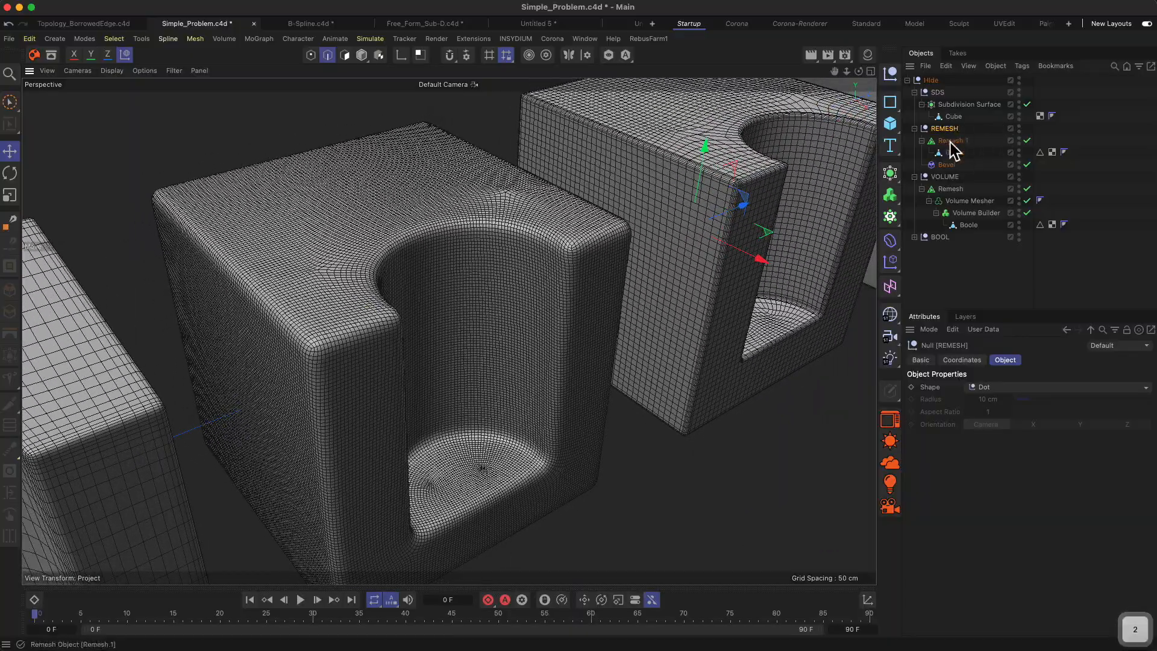
key(1)
drag(599, 214, 353, 278)
mouse_move(533, 221)
alt+mouse_down()
mouse_move(462, 225)
mouse_move(538, 223)
alt+mouse_up()
key(2)
drag(550, 247, 578, 223)
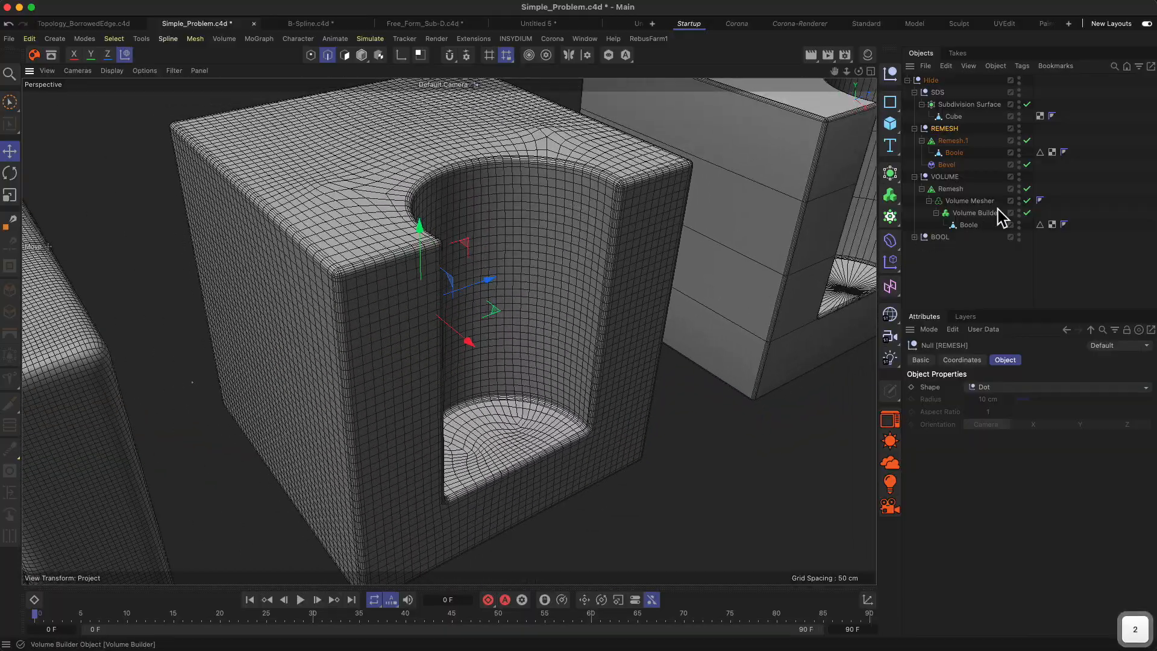
key(2)
drag(456, 233, 449, 358)
Step: Compare the topology across the row of notched cubes, ending with the subdivision surface cube
key(1)
drag(402, 389, 378, 462)
key(2)
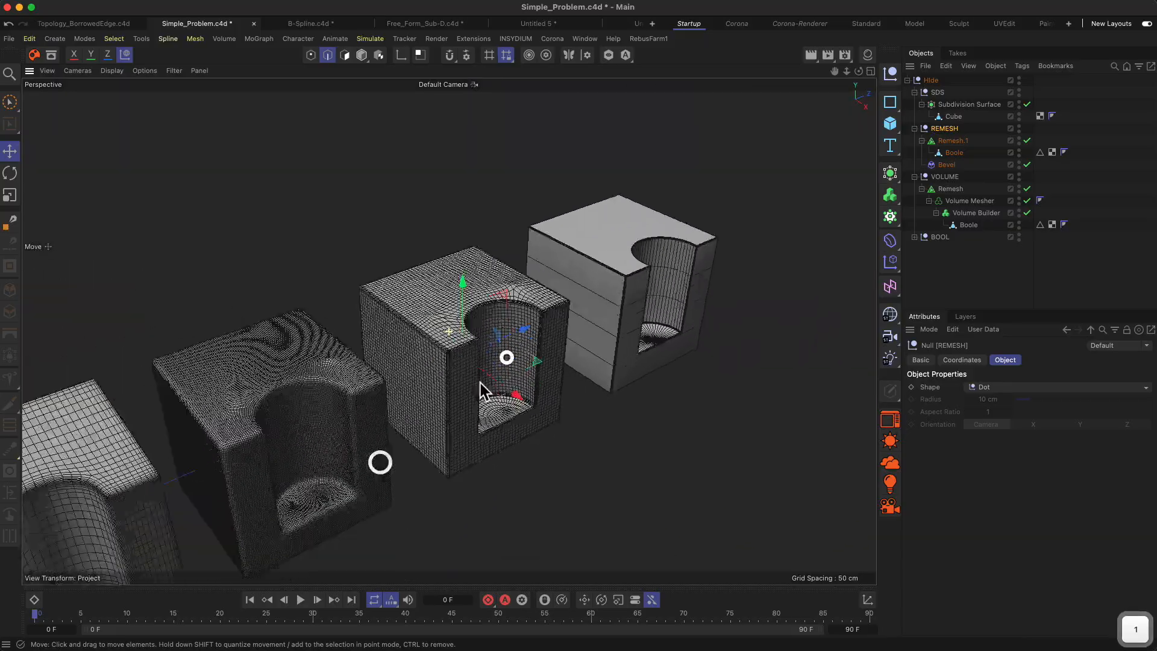
key(1)
drag(481, 383, 590, 287)
alt+drag(519, 250, 550, 248)
key(1)
drag(469, 292, 494, 255)
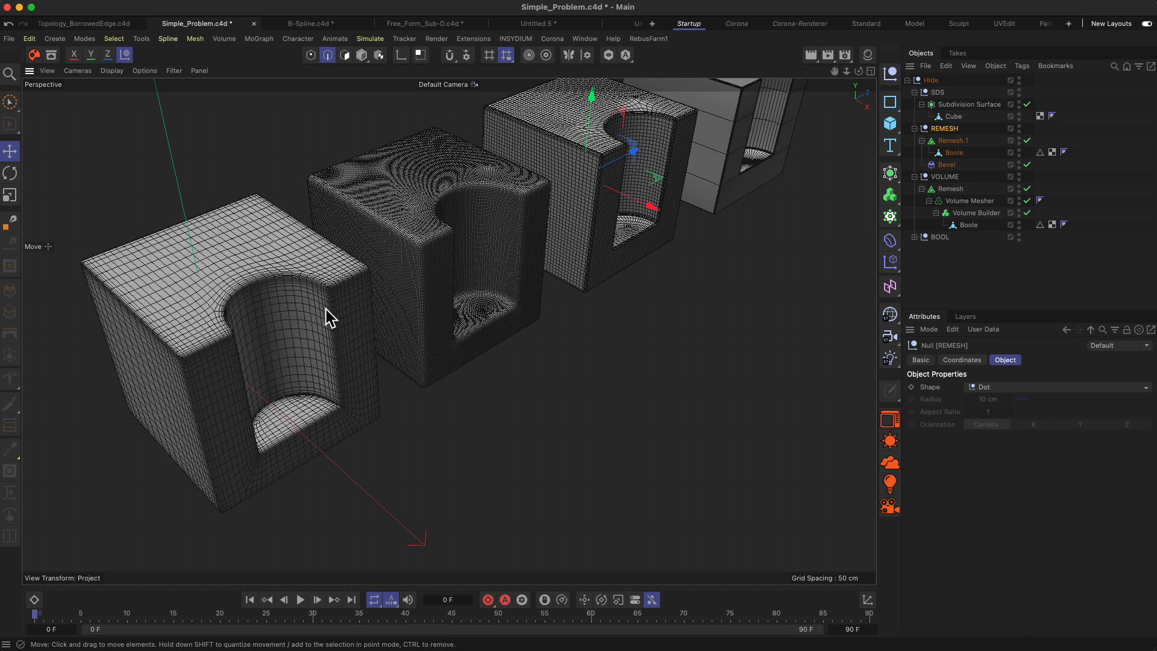
key(1)
drag(271, 298, 316, 294)
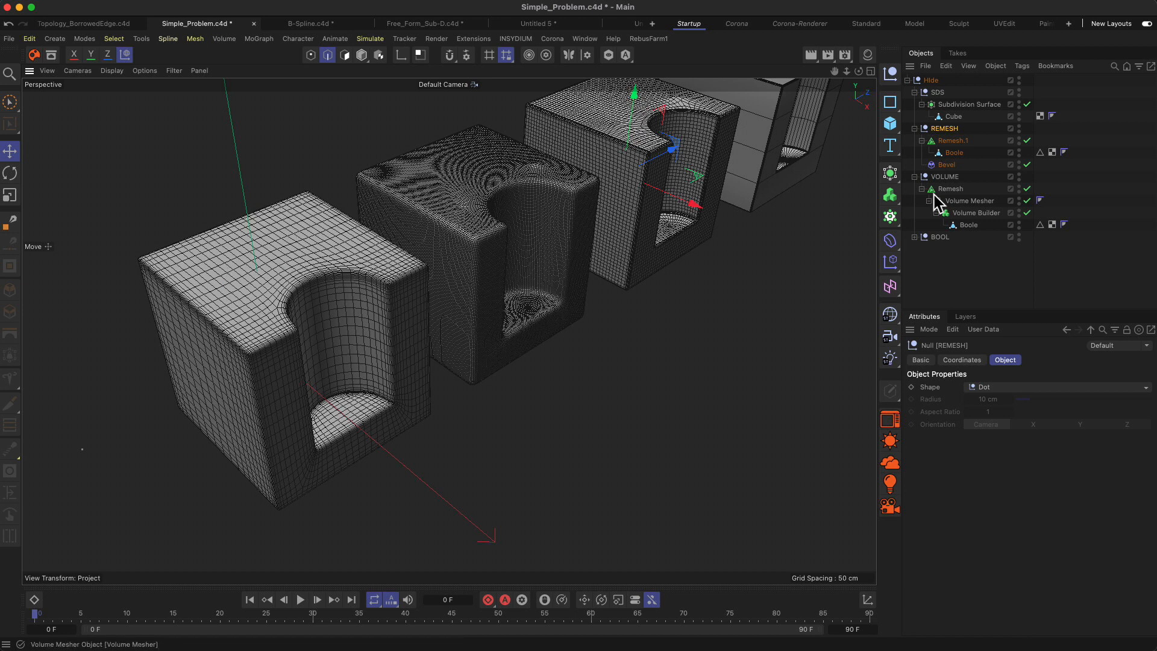
Step: Hide the Hide null with all its example cubes in the viewport and renderer, and collapse its hierarchy
click(930, 82)
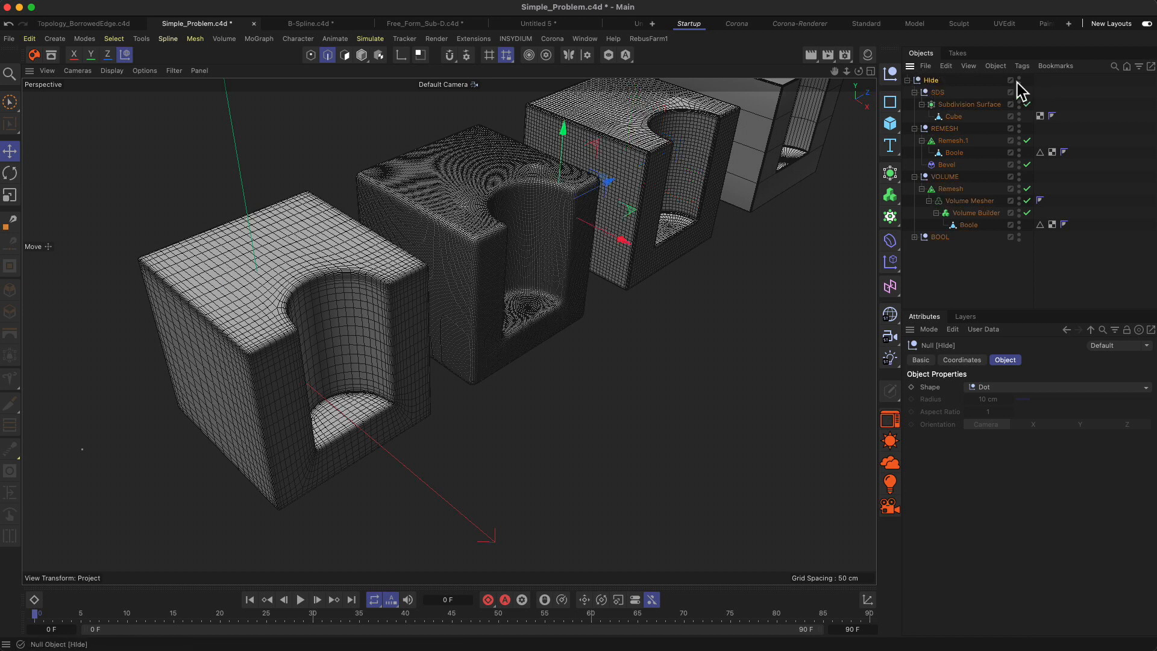
click(1019, 80)
click(907, 81)
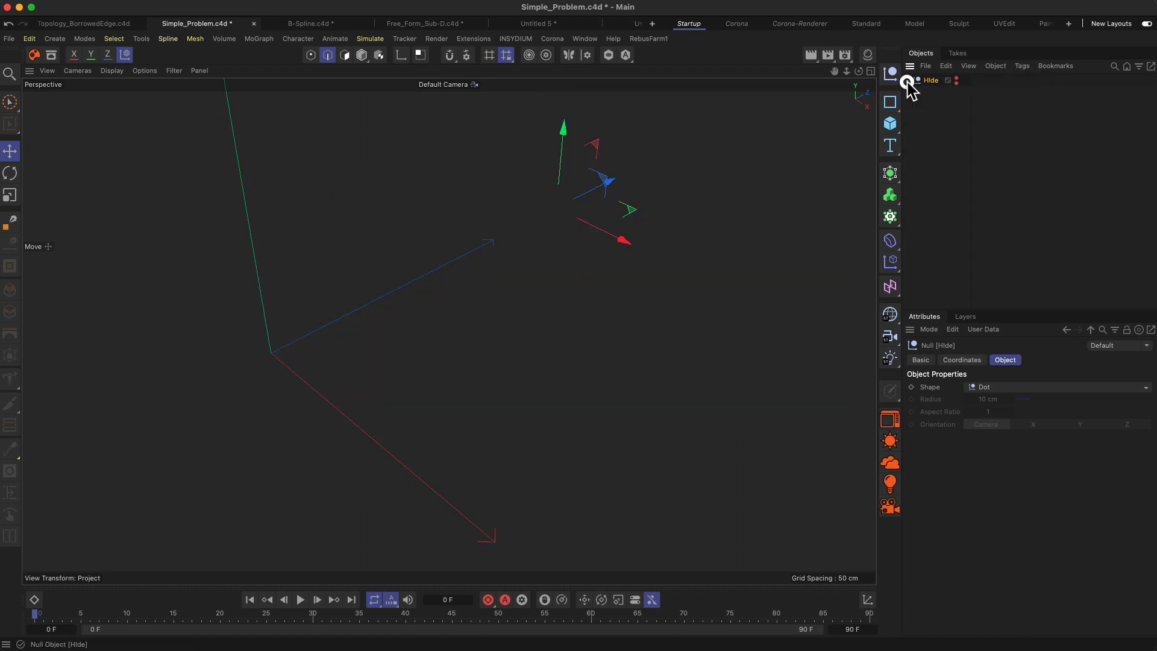
Step: Add a Cylinder primitive to the empty scene
click(959, 167)
drag(891, 125, 1025, 148)
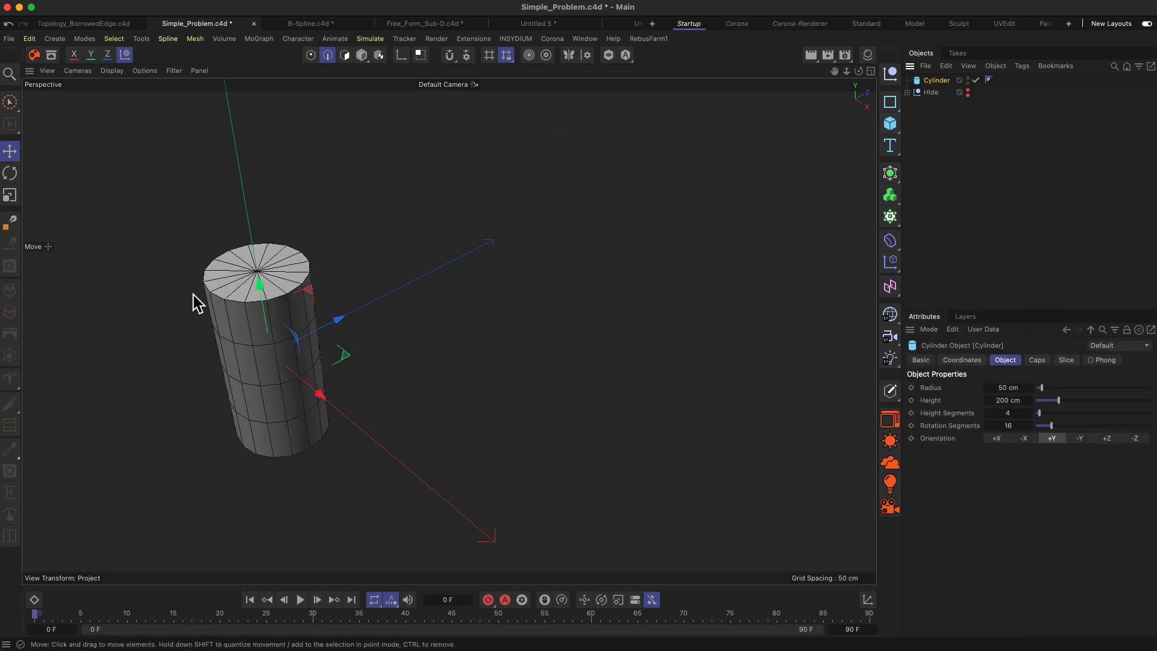
key(1)
drag(319, 282, 473, 277)
key(2)
drag(408, 315, 433, 287)
mouse_move(367, 312)
mouse_down()
mouse_move(382, 305)
mouse_move(370, 315)
mouse_up()
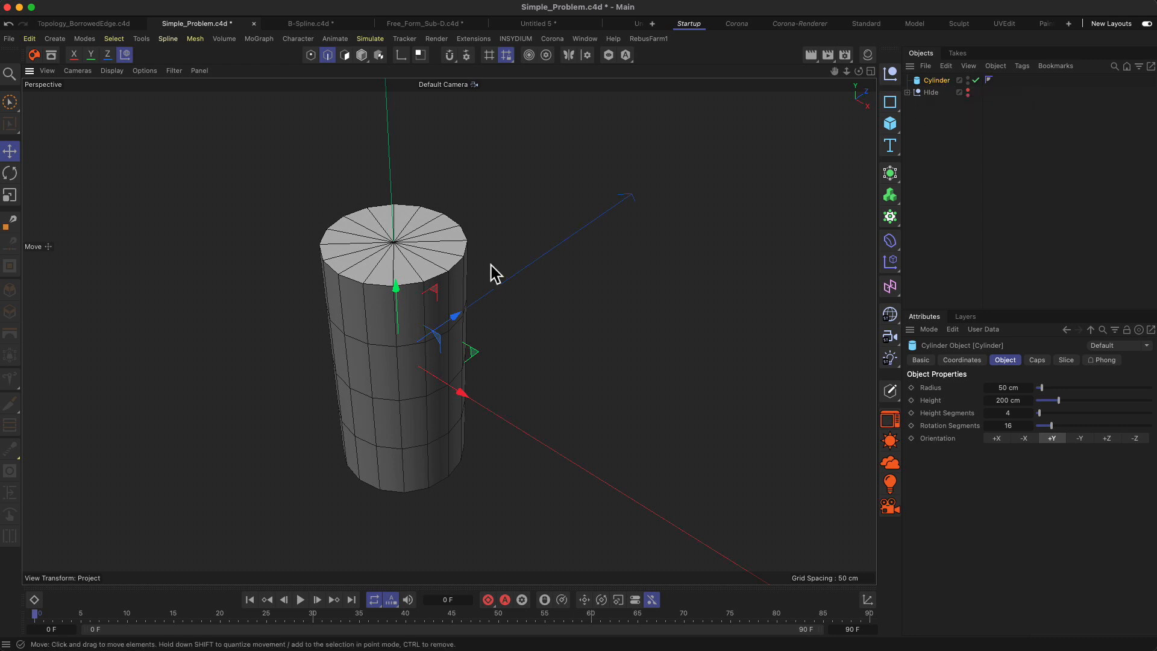
Step: Set the cylinder's height segments to 1
alt+drag(413, 292, 516, 266)
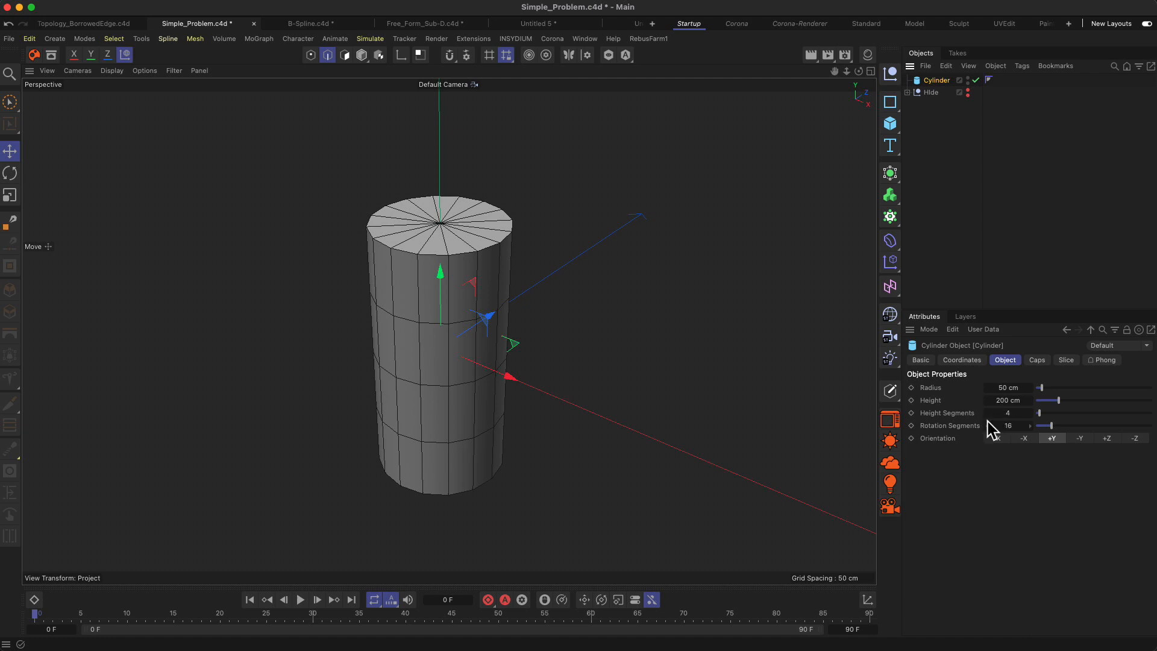
alt+drag(436, 314, 433, 345)
key(1)
drag(492, 261, 484, 287)
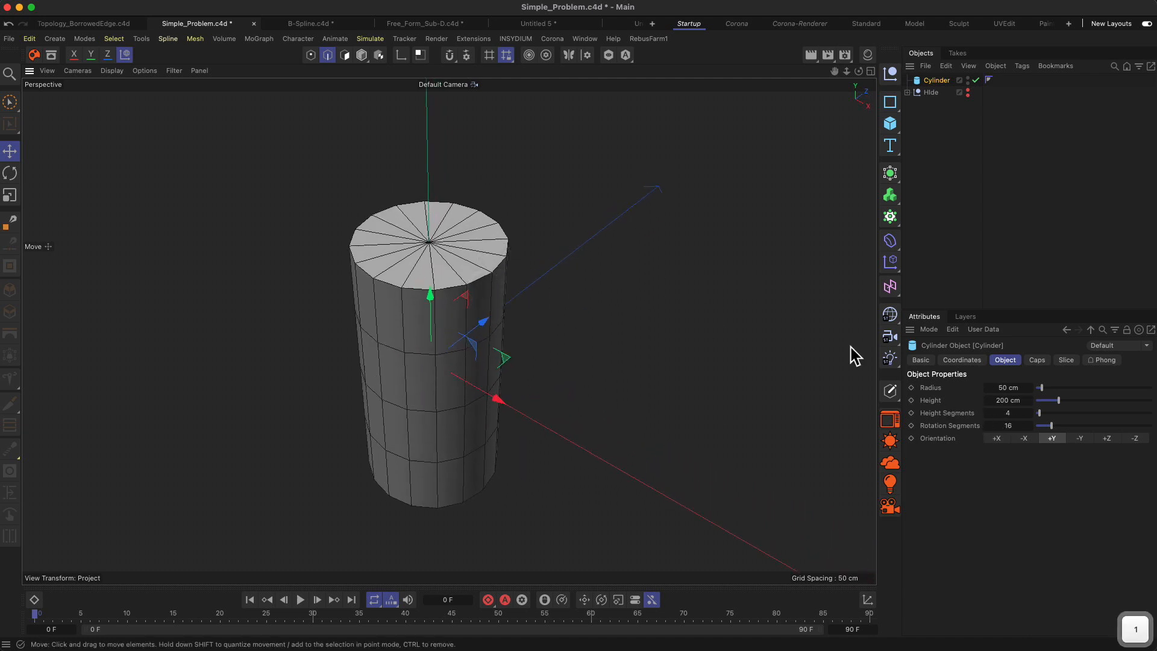
drag(988, 422, 992, 433)
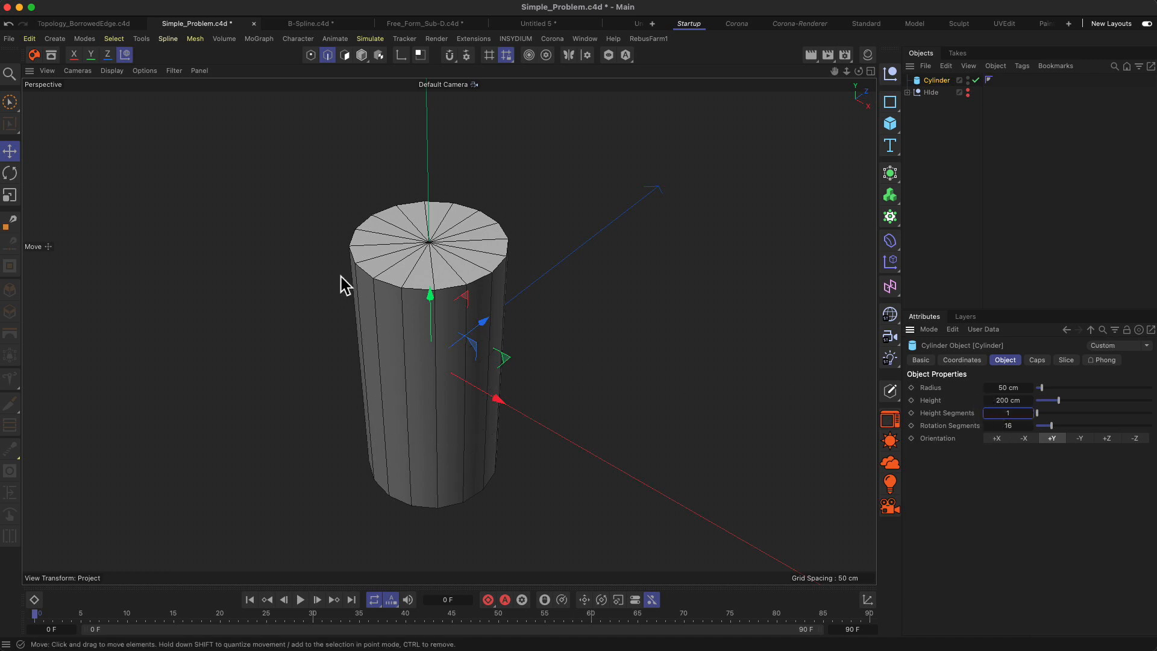
Step: Disable the cylinder's caps so that it is an open tube
click(1037, 360)
click(959, 387)
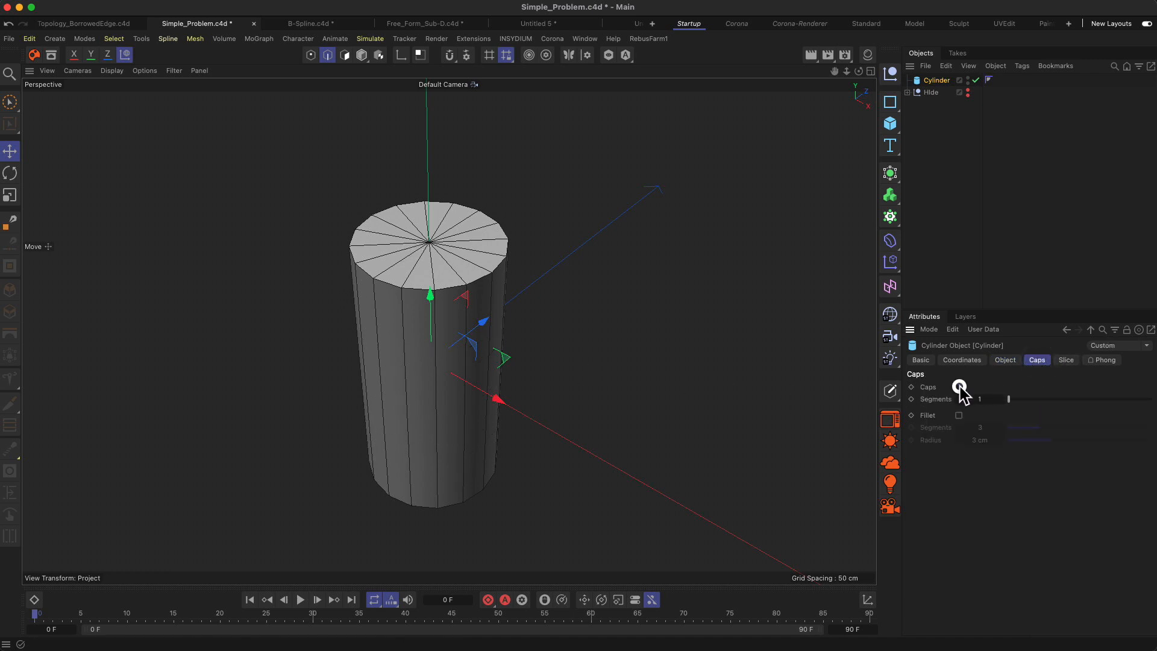
mouse_move(473, 320)
alt+mouse_down()
mouse_move(491, 274)
mouse_move(335, 381)
mouse_move(379, 323)
alt+mouse_up()
Step: Try the cylinder with 5 rotation segments and view it from above
click(1005, 360)
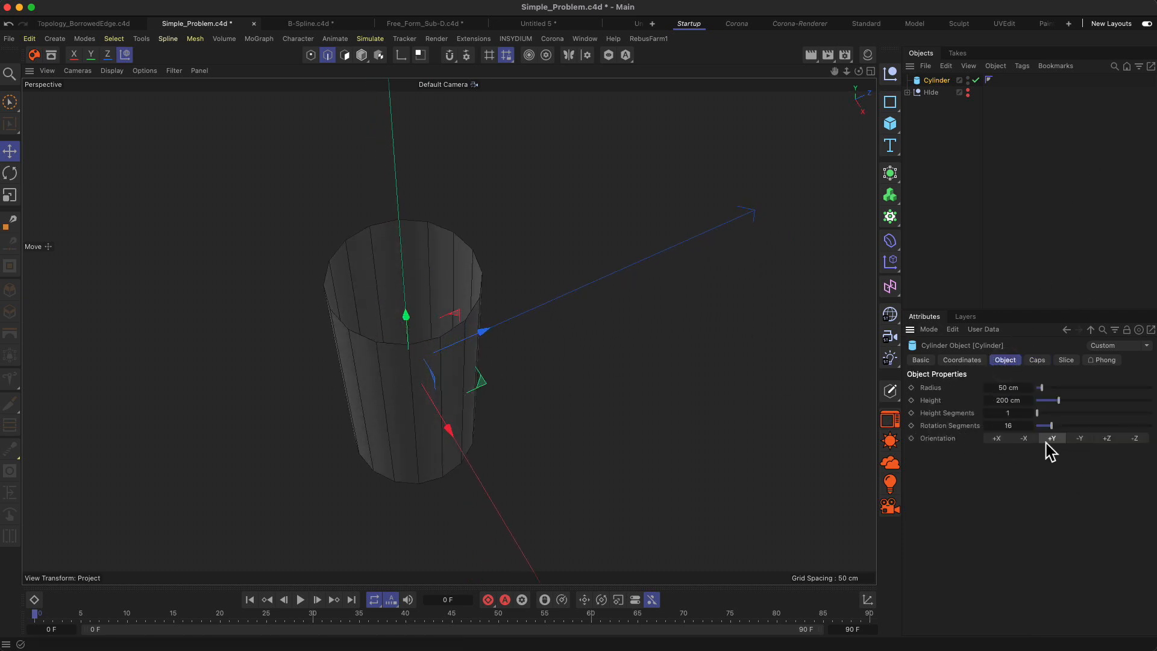
double_click(1007, 425)
text(5)
key(Tab)
mouse_move(453, 311)
alt+mouse_down()
mouse_move(434, 370)
mouse_move(446, 300)
alt+mouse_up()
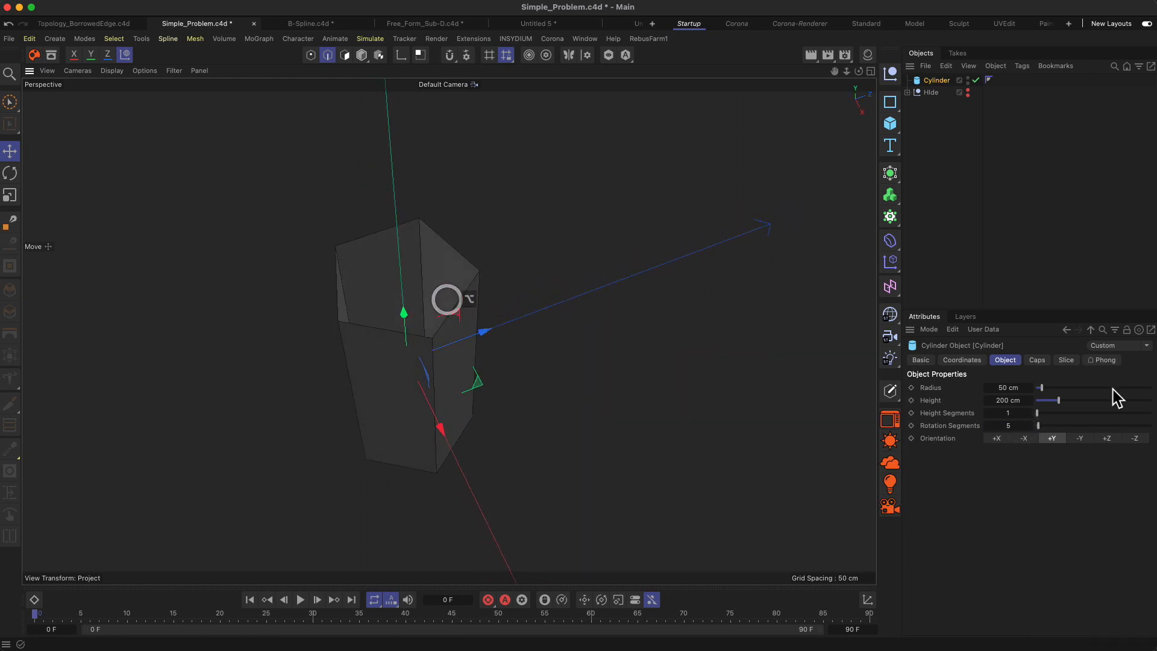
Step: Compare the cylinder with 6, 7 and 9 rotation segments, and settle on 8
click(1030, 426)
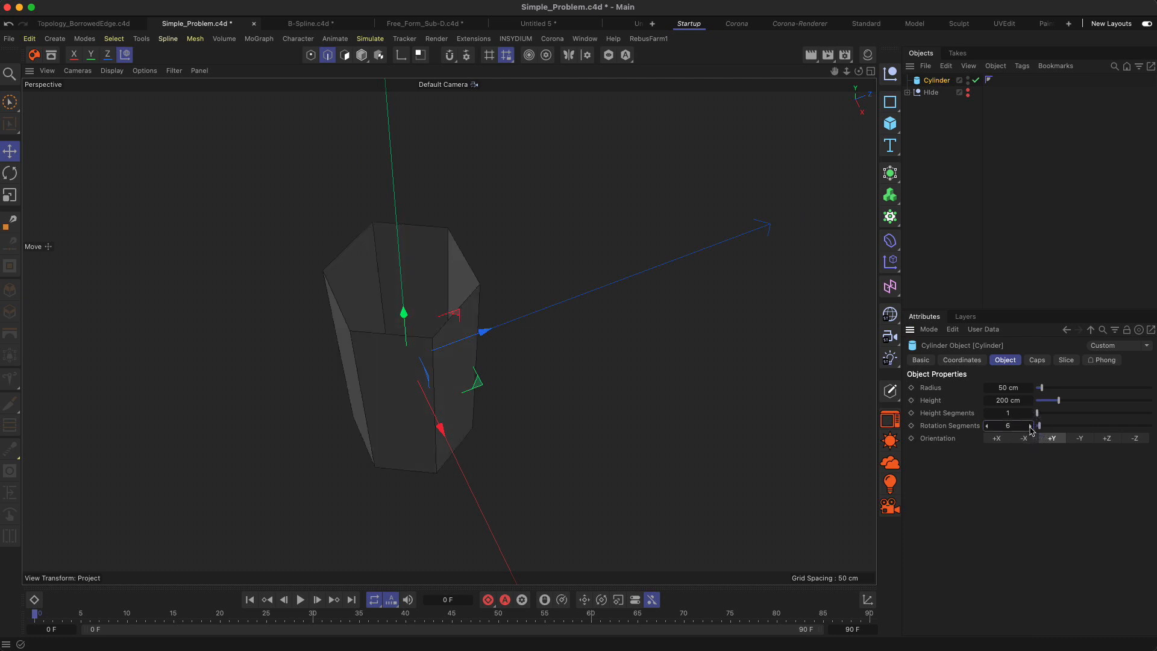
alt+drag(418, 320, 449, 344)
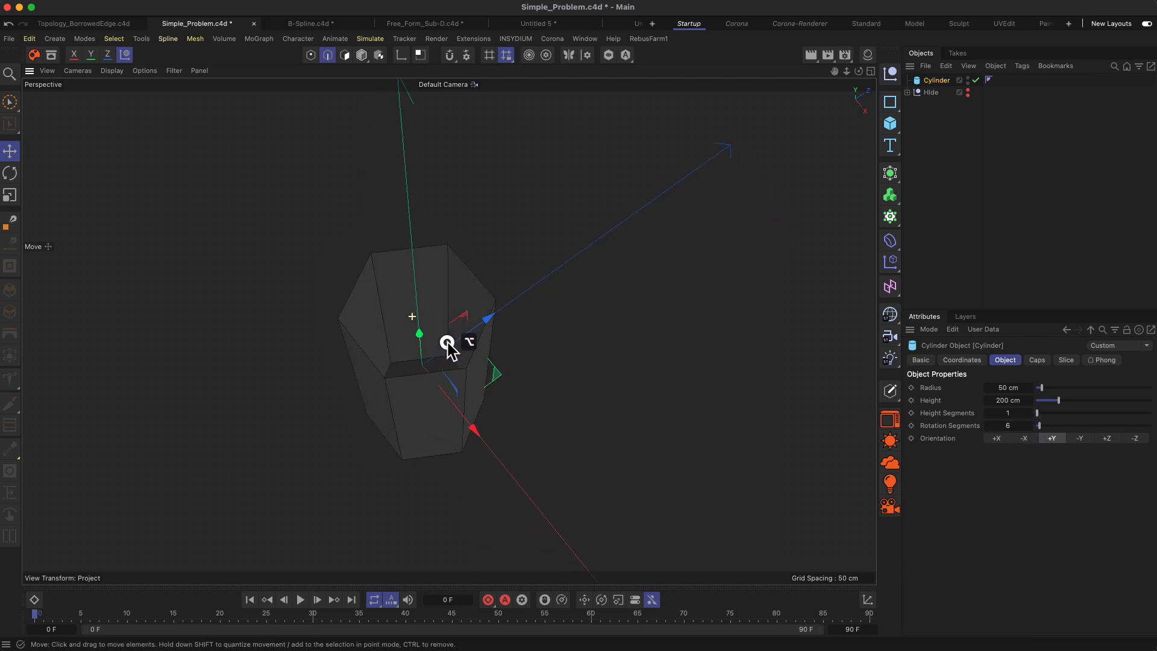
click(1031, 426)
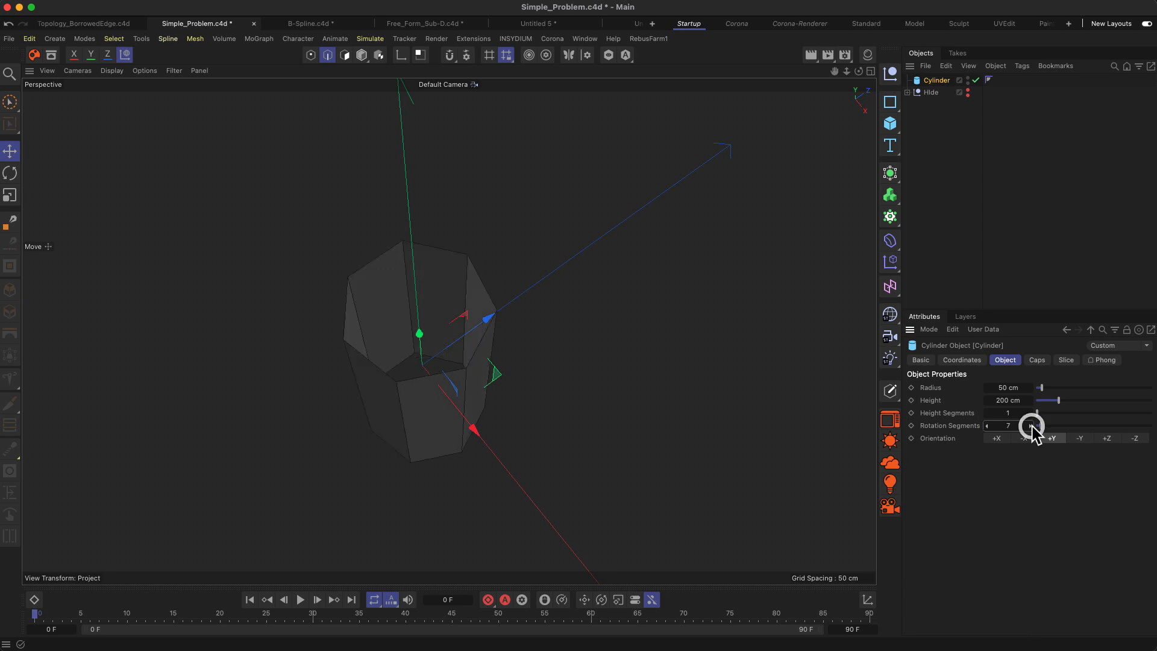
click(1031, 426)
click(1031, 426)
alt+drag(465, 305, 392, 315)
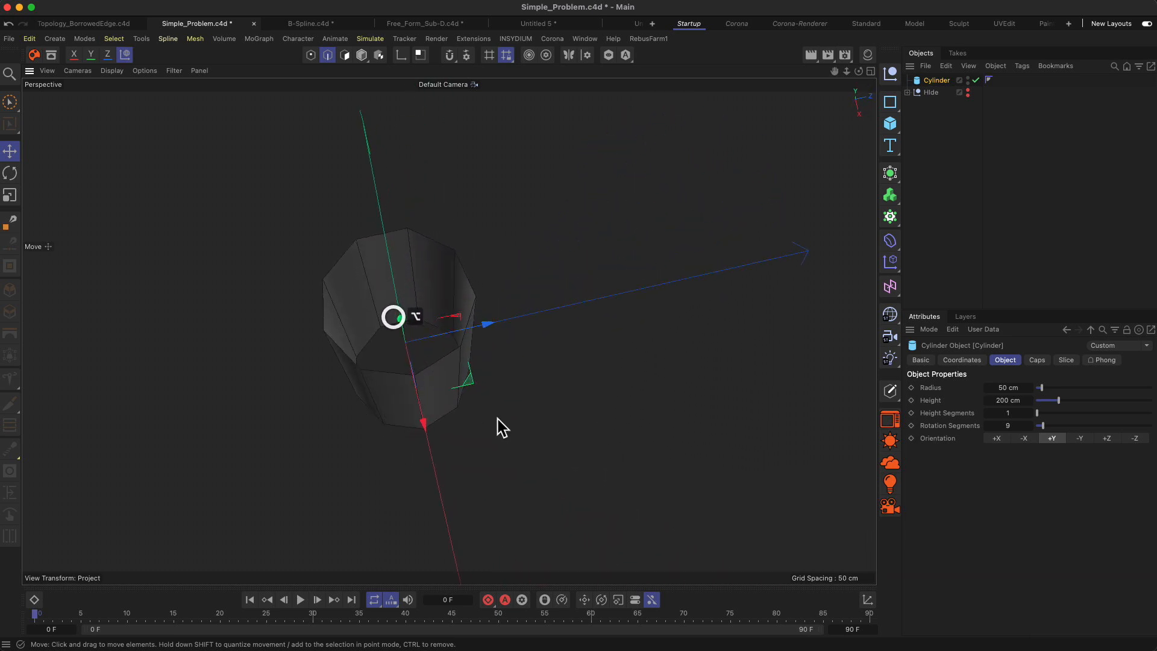
click(990, 427)
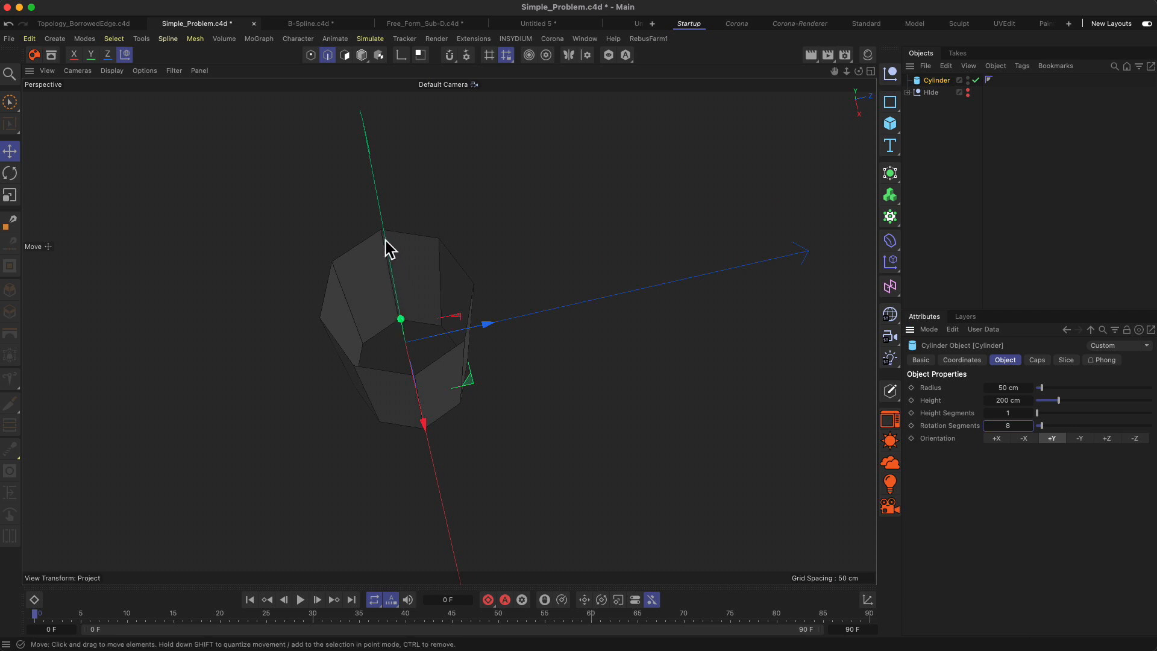
Step: Try the cylinder with 10 rotation segments and view it from several angles
mouse_move(383, 241)
alt+mouse_down()
mouse_move(392, 253)
mouse_move(376, 249)
alt+mouse_up()
alt+drag(404, 309, 393, 338)
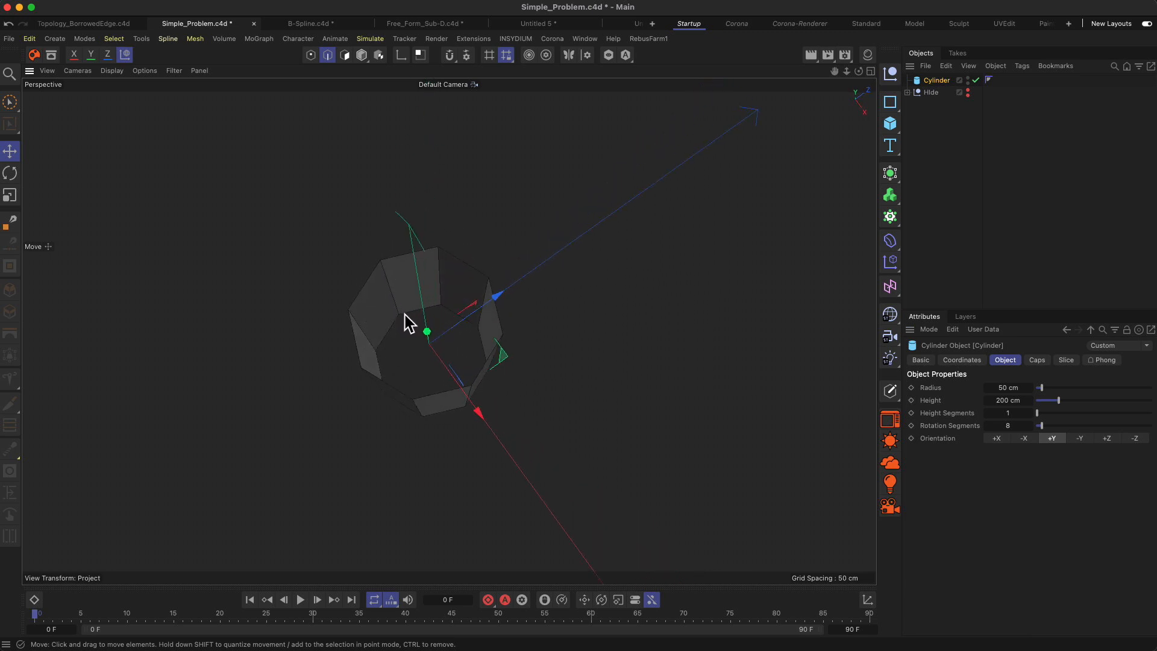
alt+drag(389, 281, 501, 283)
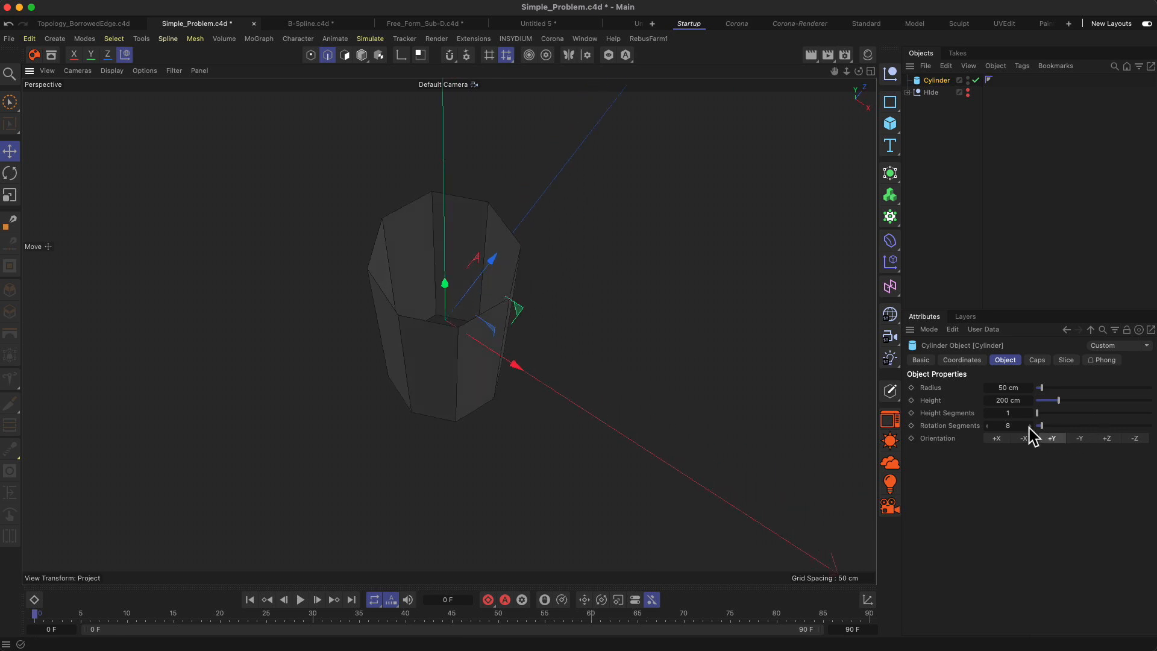
drag(1028, 428, 1029, 423)
alt+drag(409, 348, 490, 260)
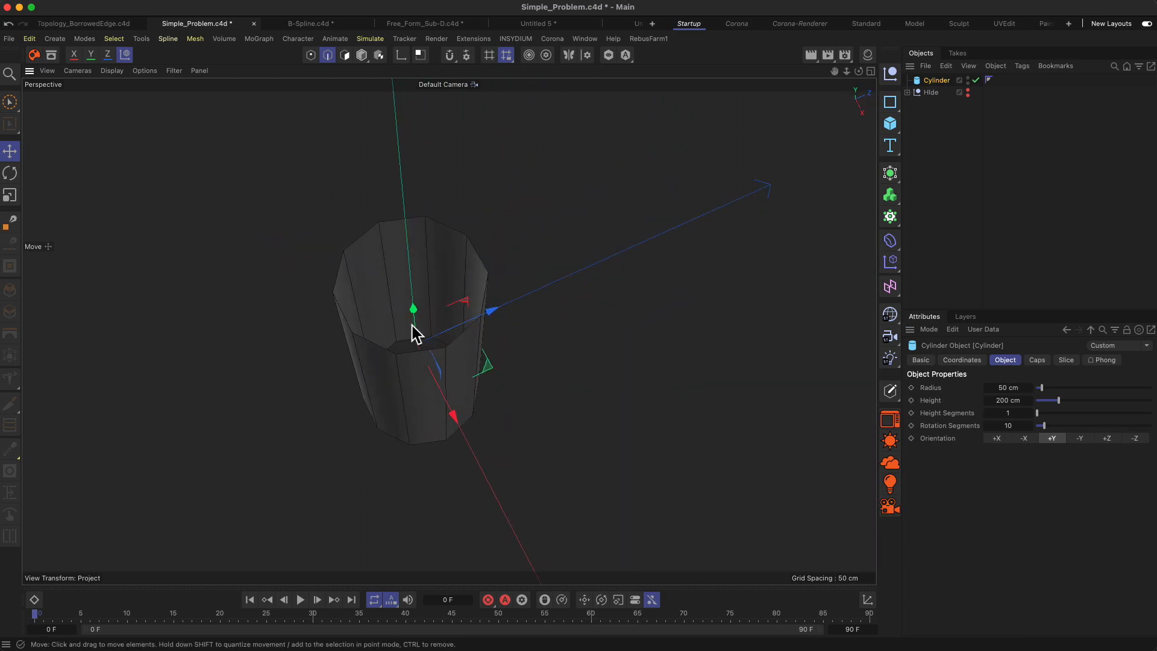
alt+drag(416, 333, 498, 359)
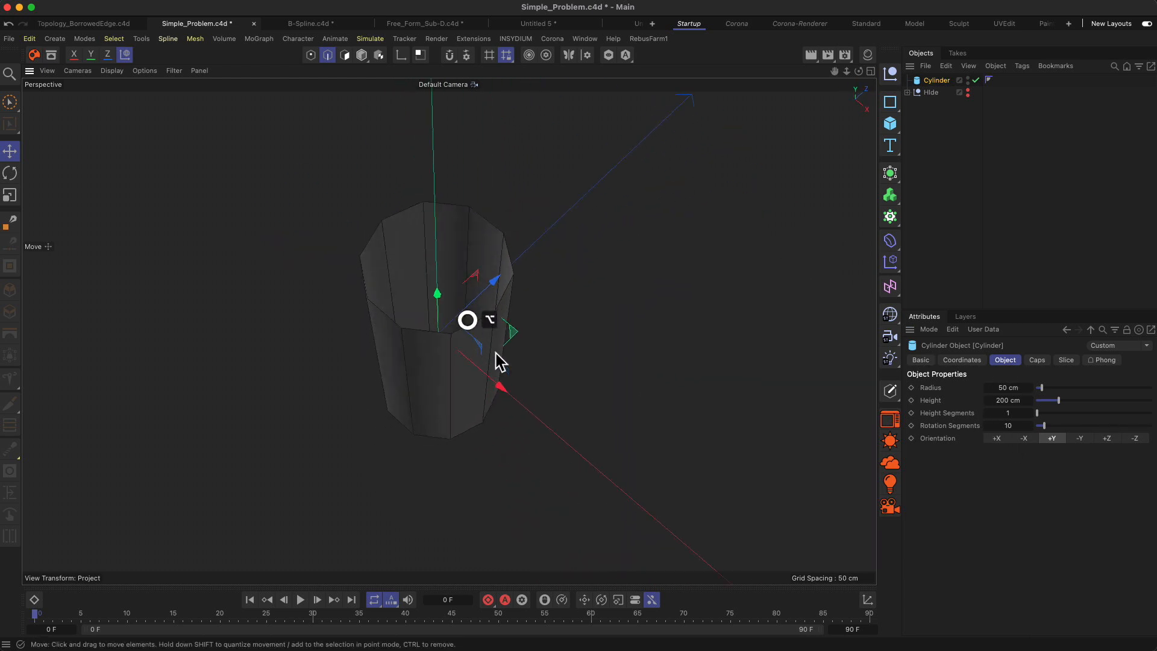
Step: Try the cylinder with 7 rotation segments and inspect its outline in the top view
click(987, 426)
click(987, 426)
click(987, 426)
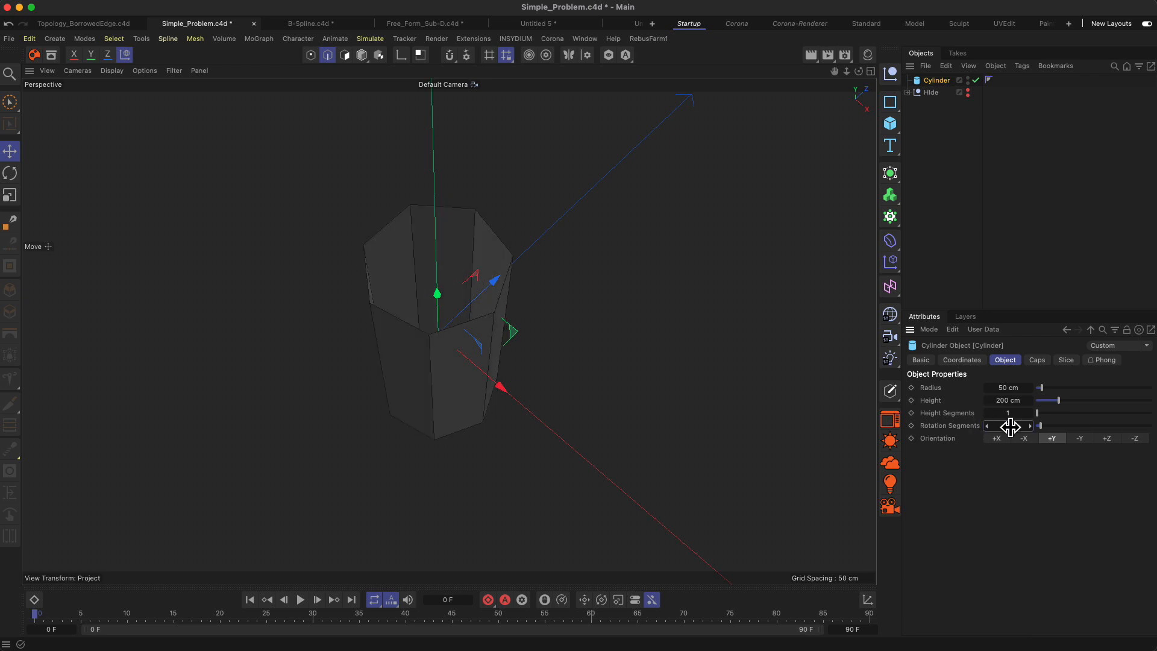
alt+drag(516, 314, 446, 347)
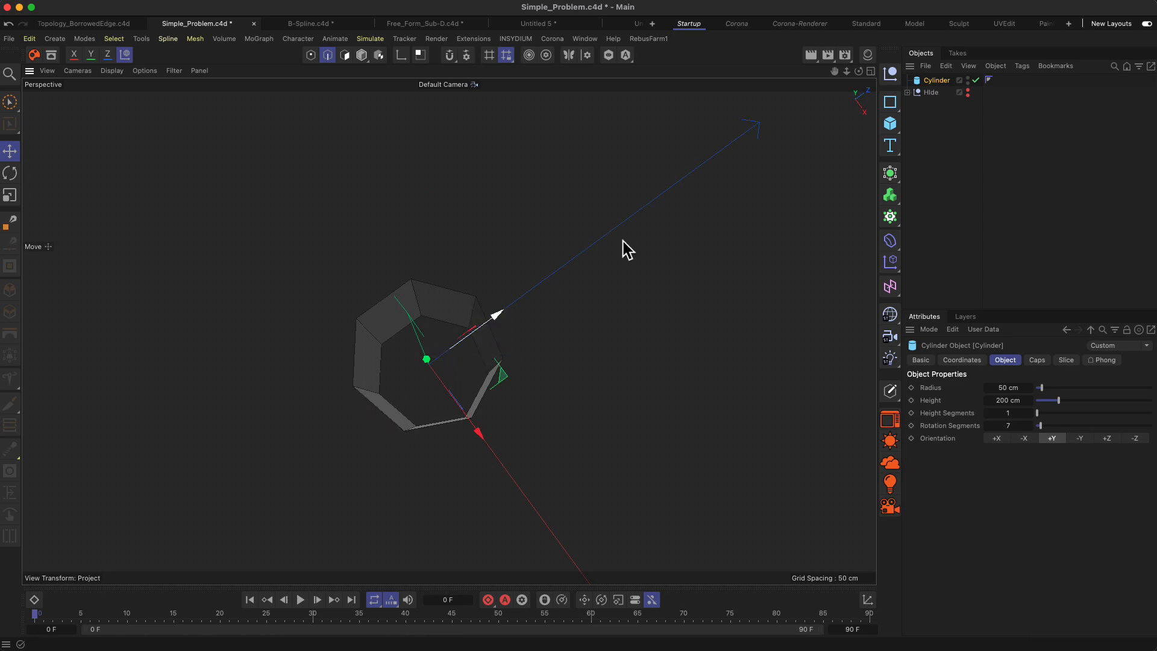
click(871, 70)
key(2)
drag(655, 196, 710, 154)
key(1)
drag(738, 212, 698, 212)
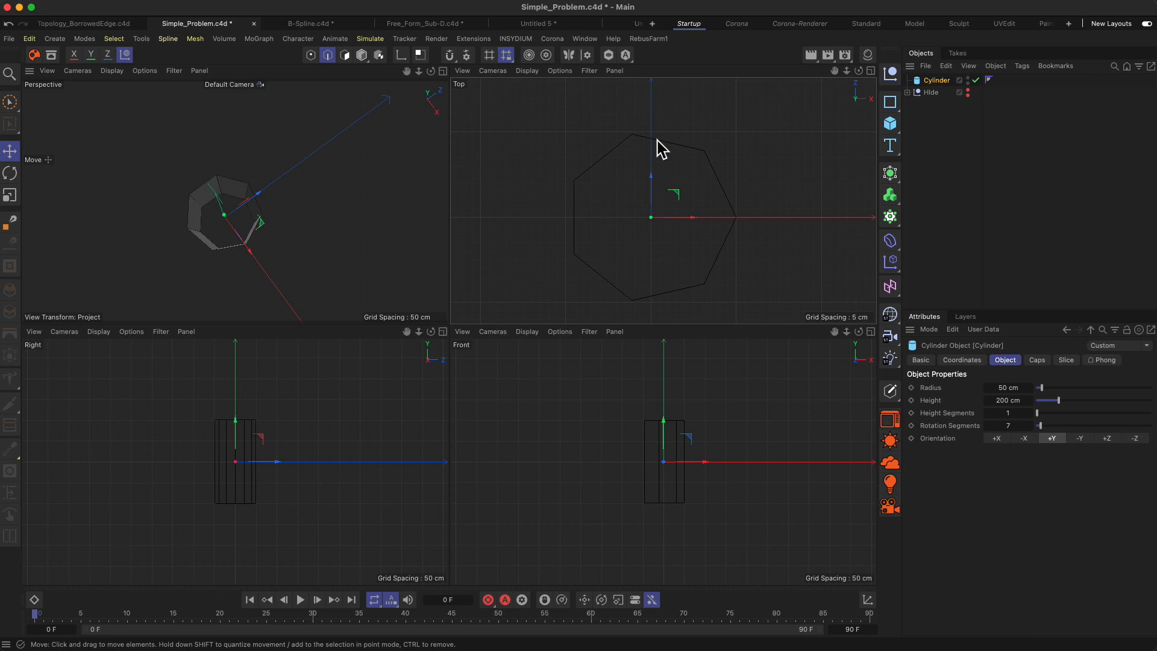
Step: Add a cube and move it along X until its side runs through two opposite vertices of the cylinder
click(890, 124)
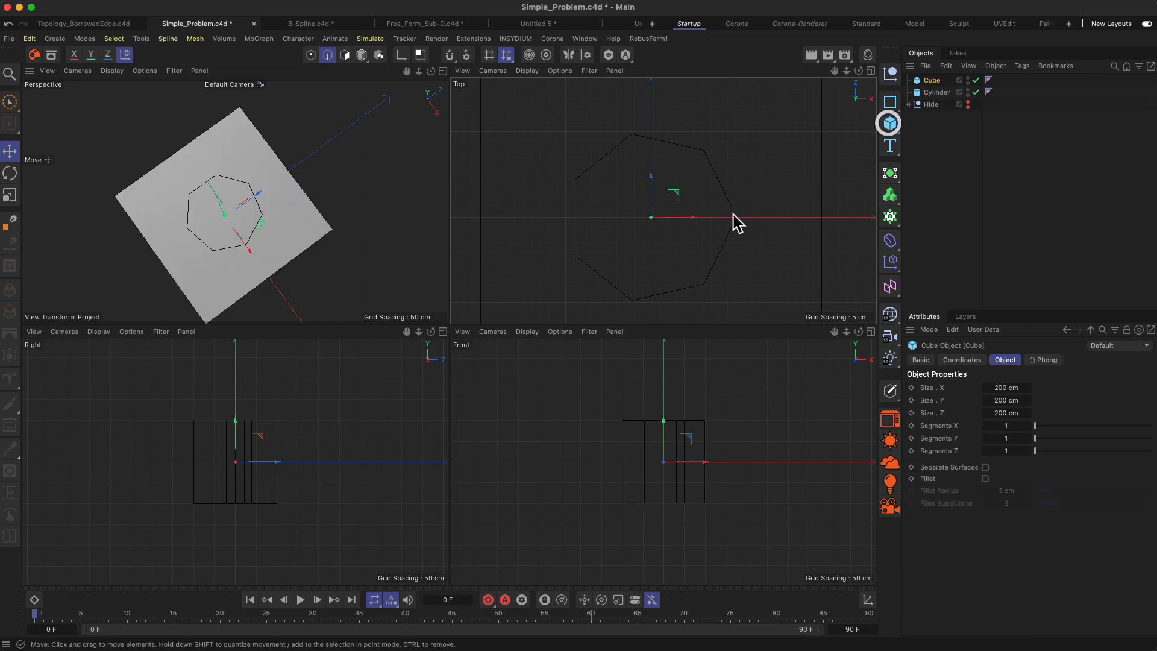
drag(676, 219, 828, 217)
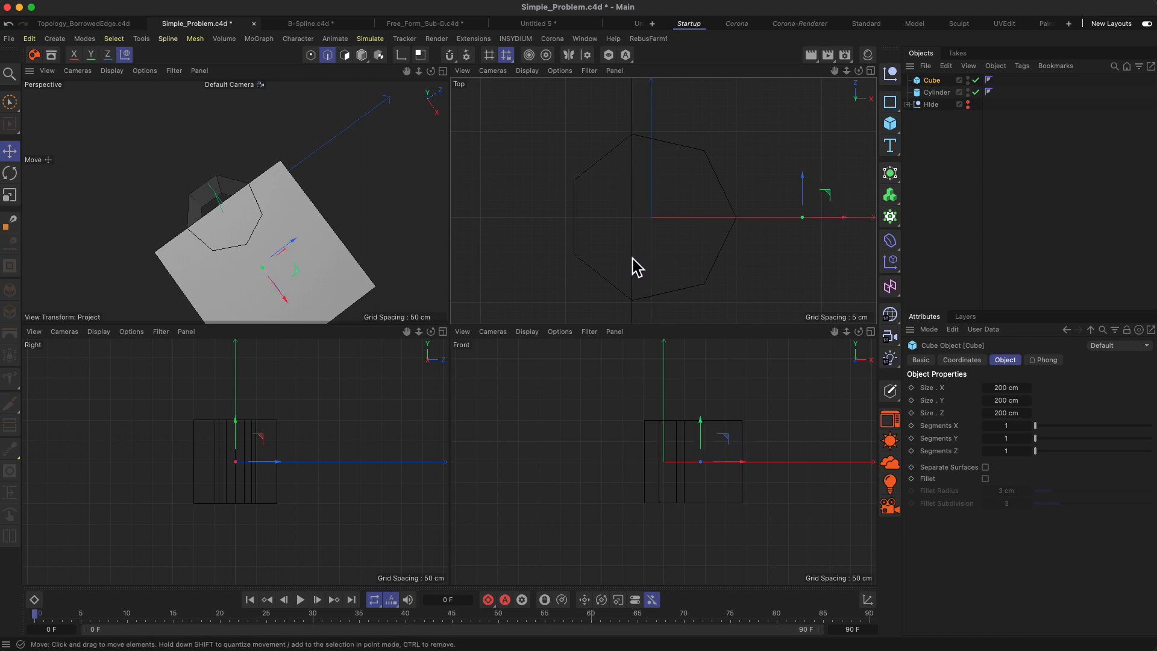
key(2)
drag(634, 243, 685, 202)
key(2)
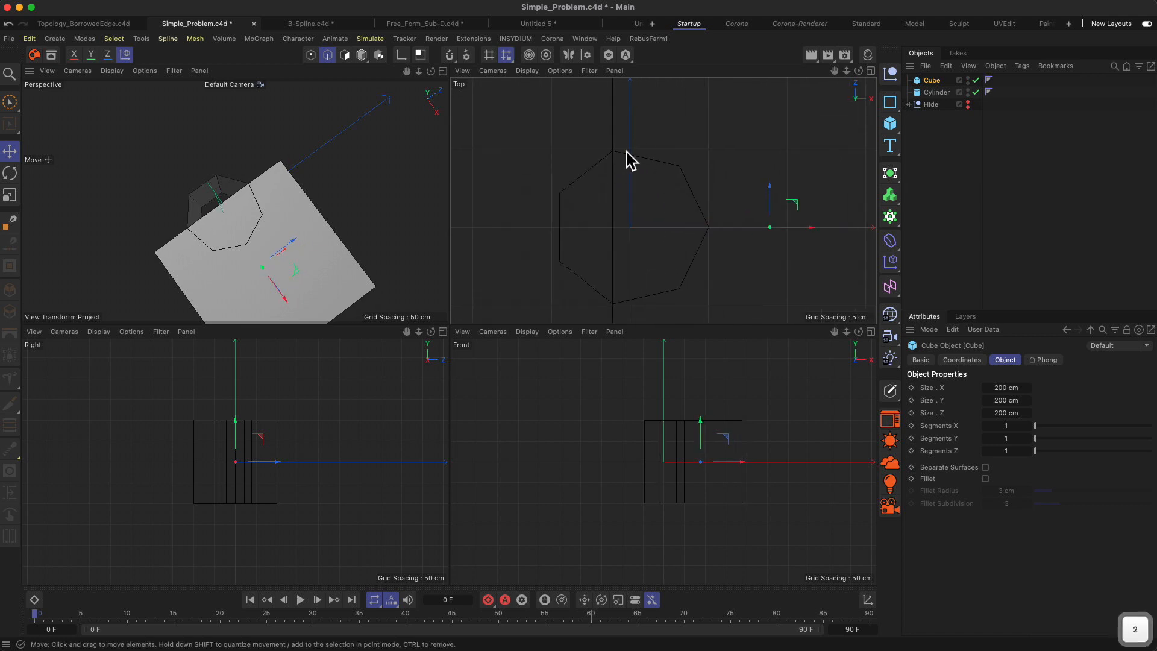
drag(610, 181, 644, 160)
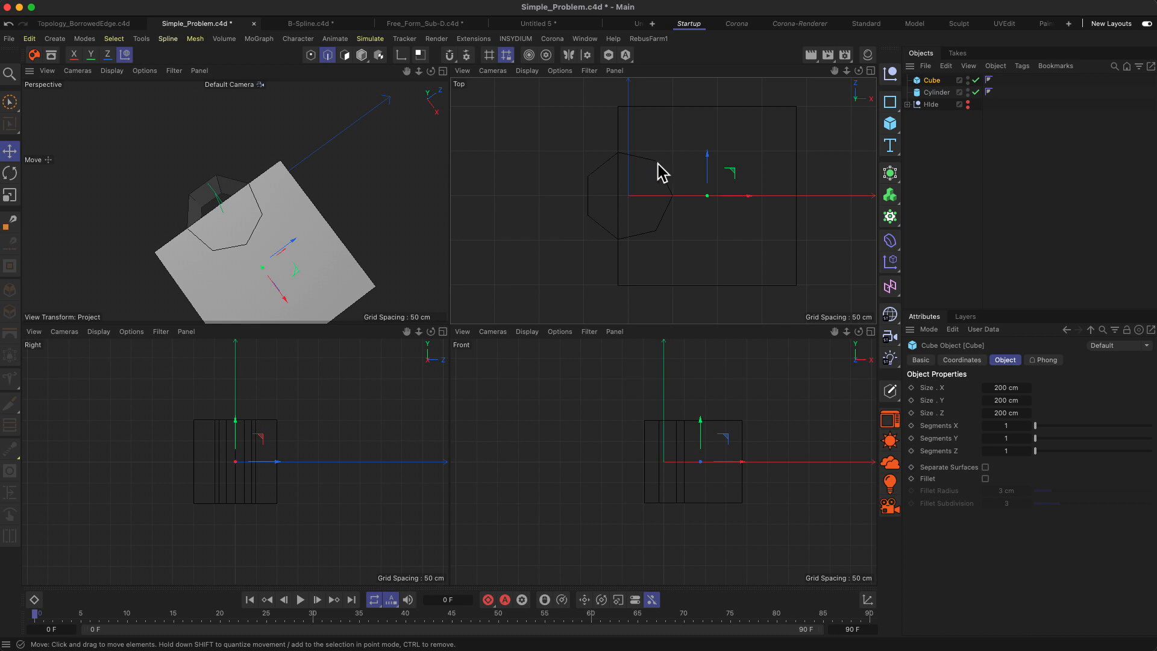
Step: Set the cylinder's rotation segments to 10 and shift it along X until two of its vertices meet the cube's side
click(936, 92)
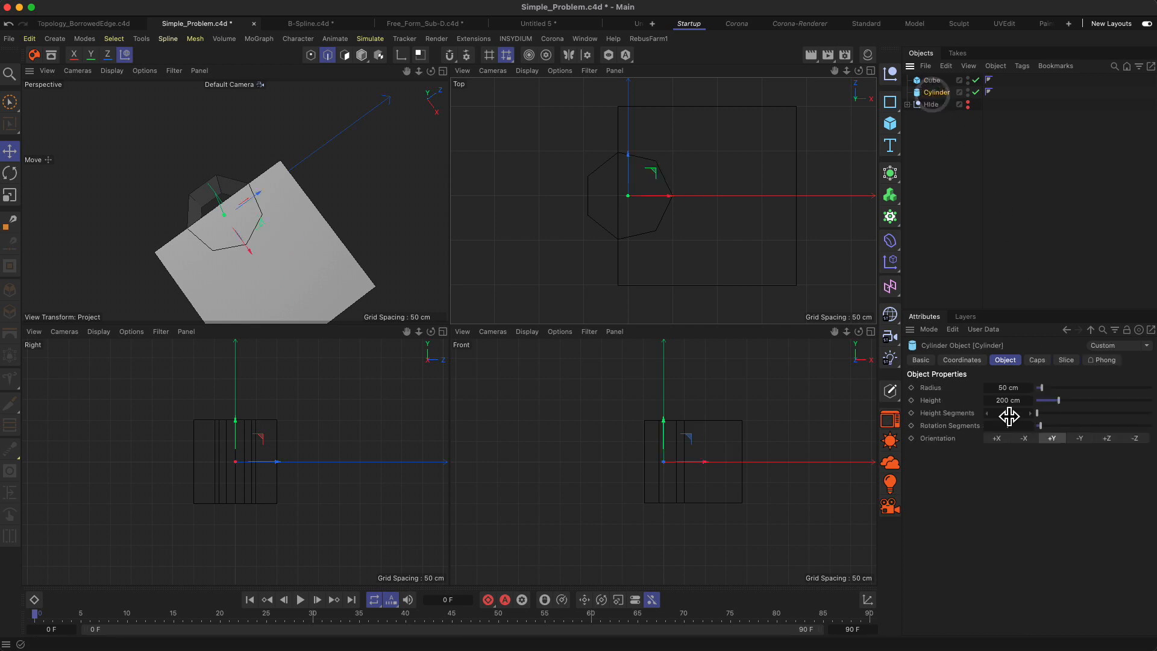
click(1029, 425)
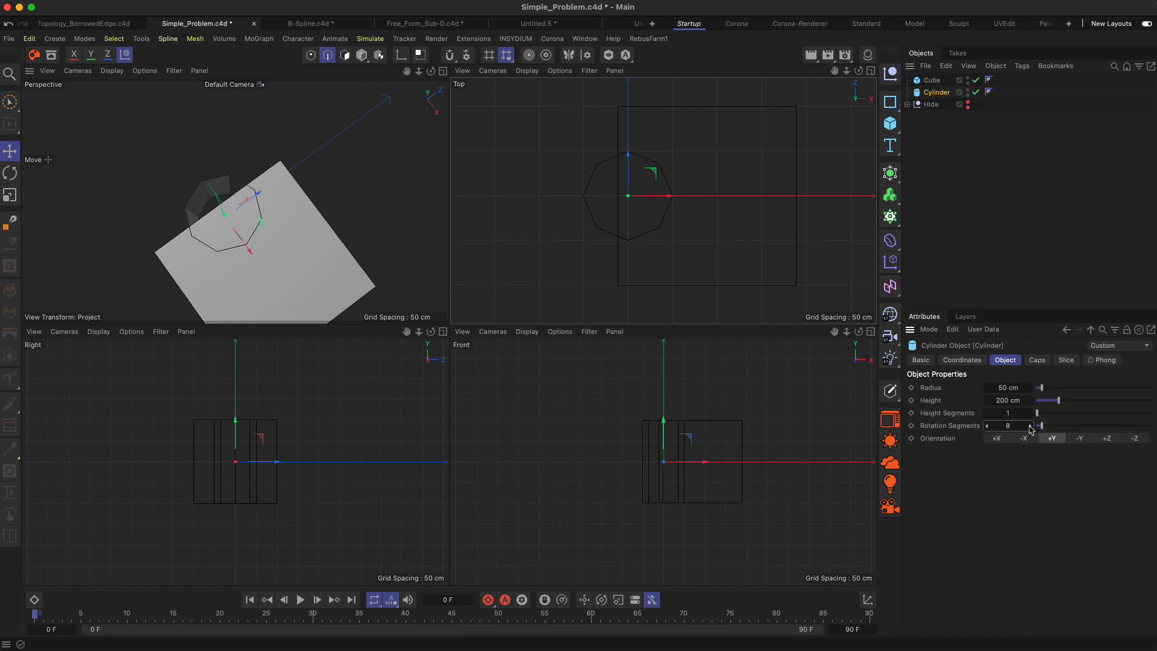
key(2)
drag(627, 177, 664, 150)
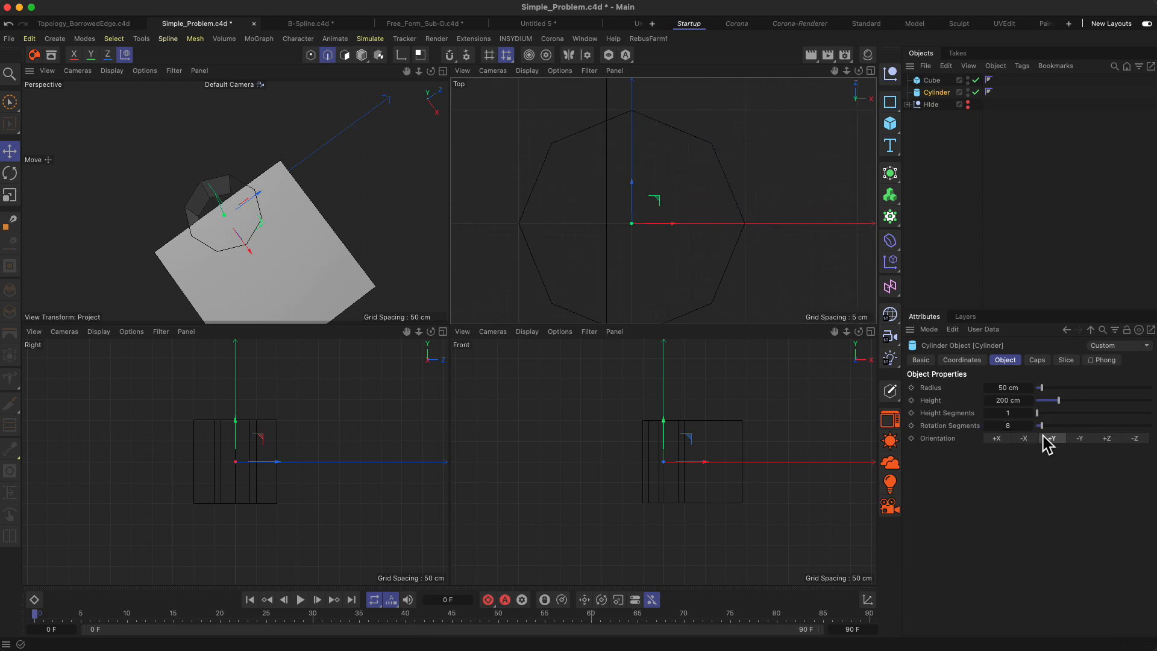
drag(1032, 433, 1030, 426)
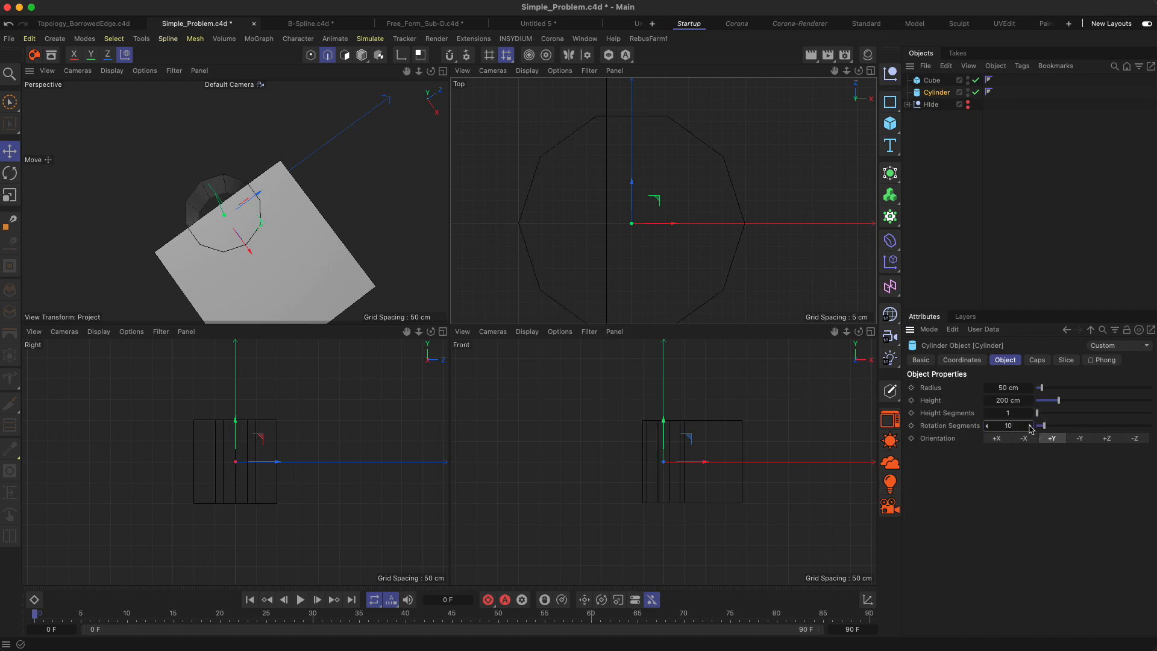
drag(677, 224, 687, 225)
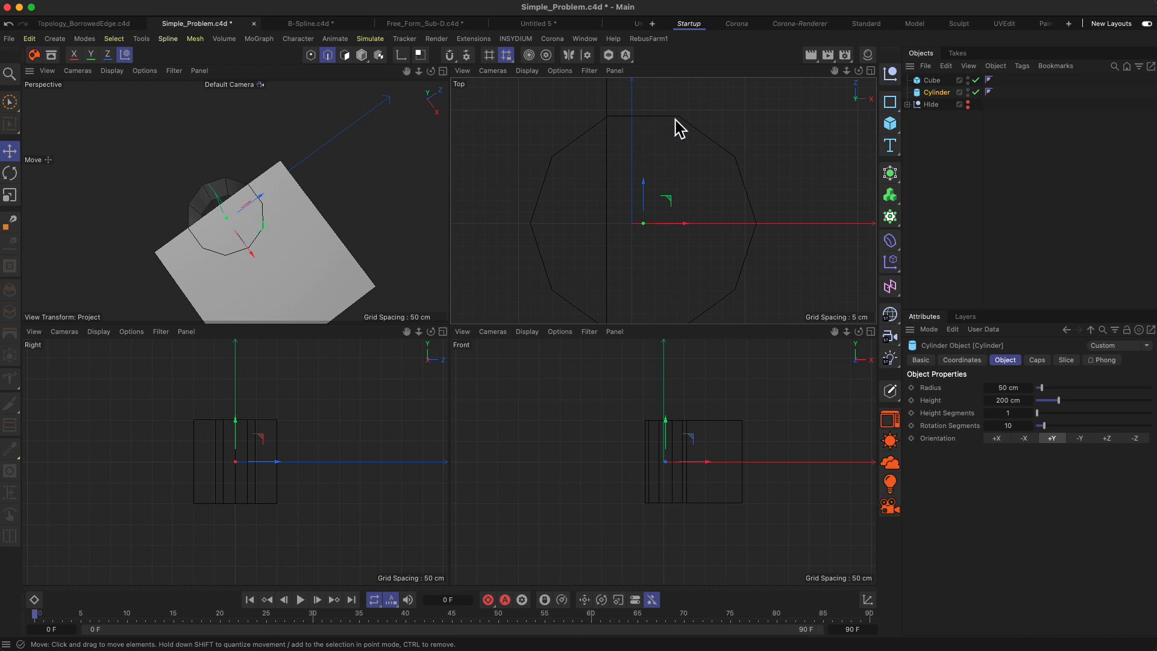
scroll(717, 304, down, 3)
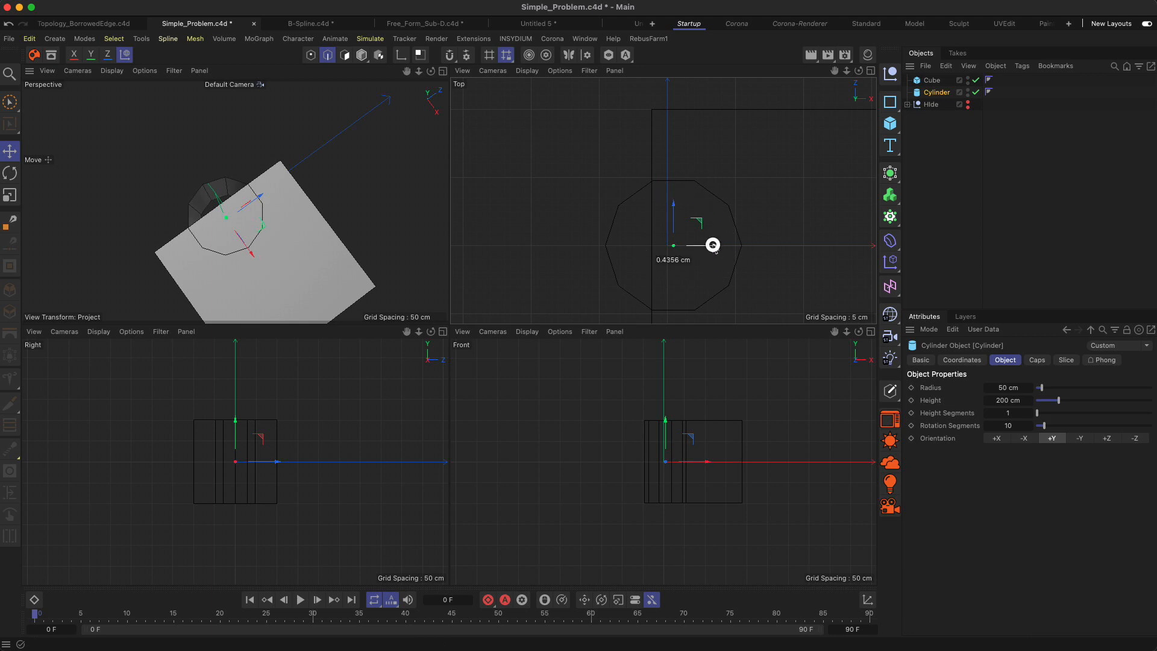
Step: Set the cylinder's radius to 52 cm and its height to 160 cm
triple_click(1031, 389)
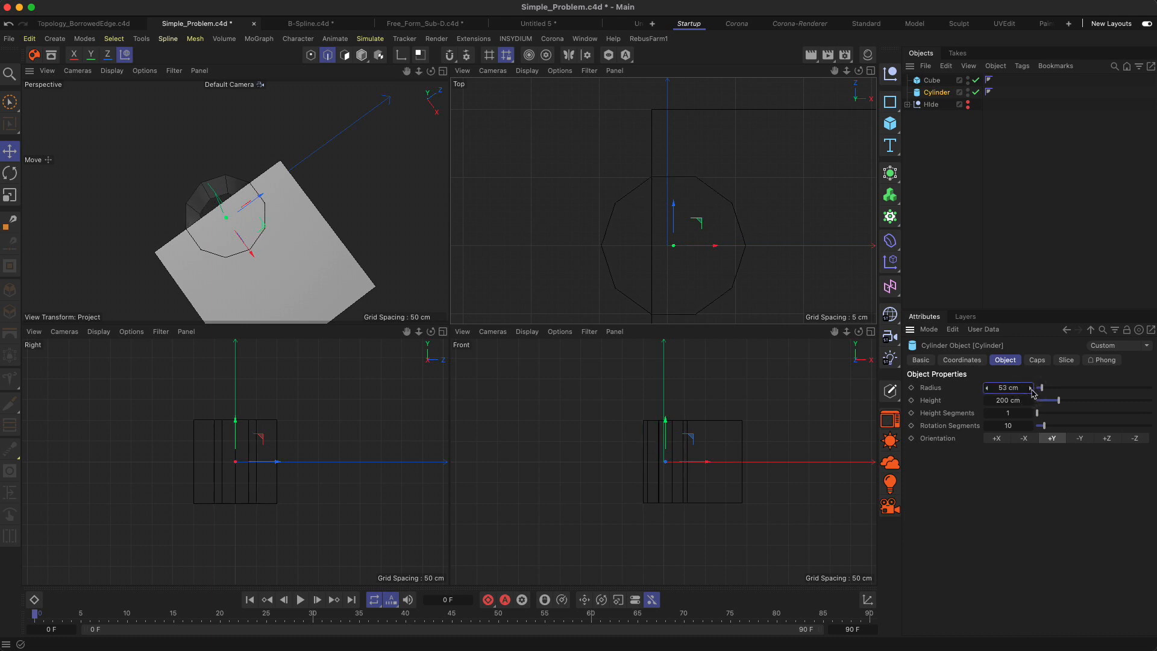
click(985, 388)
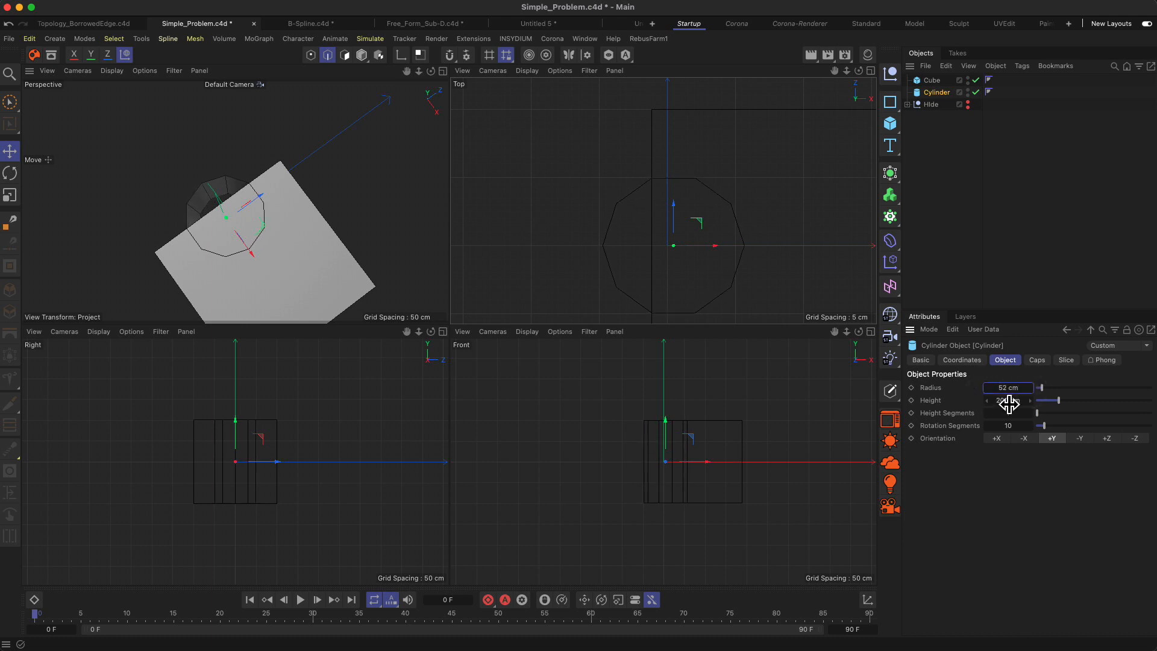
alt+drag(418, 289, 310, 473)
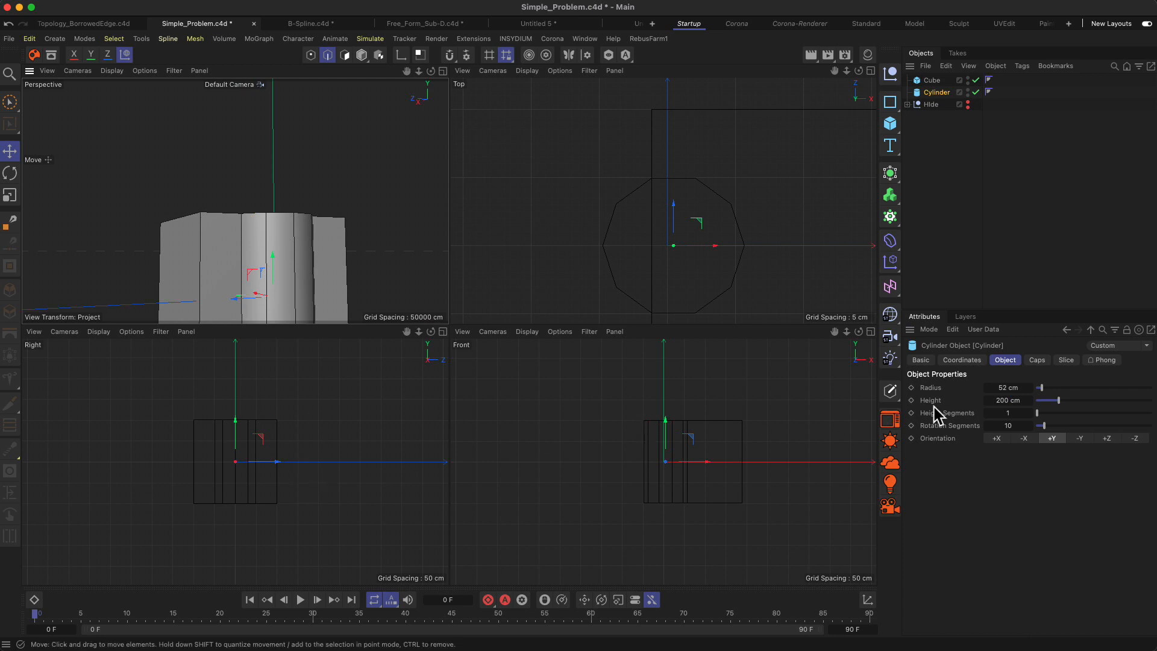
text(160)
key(Return)
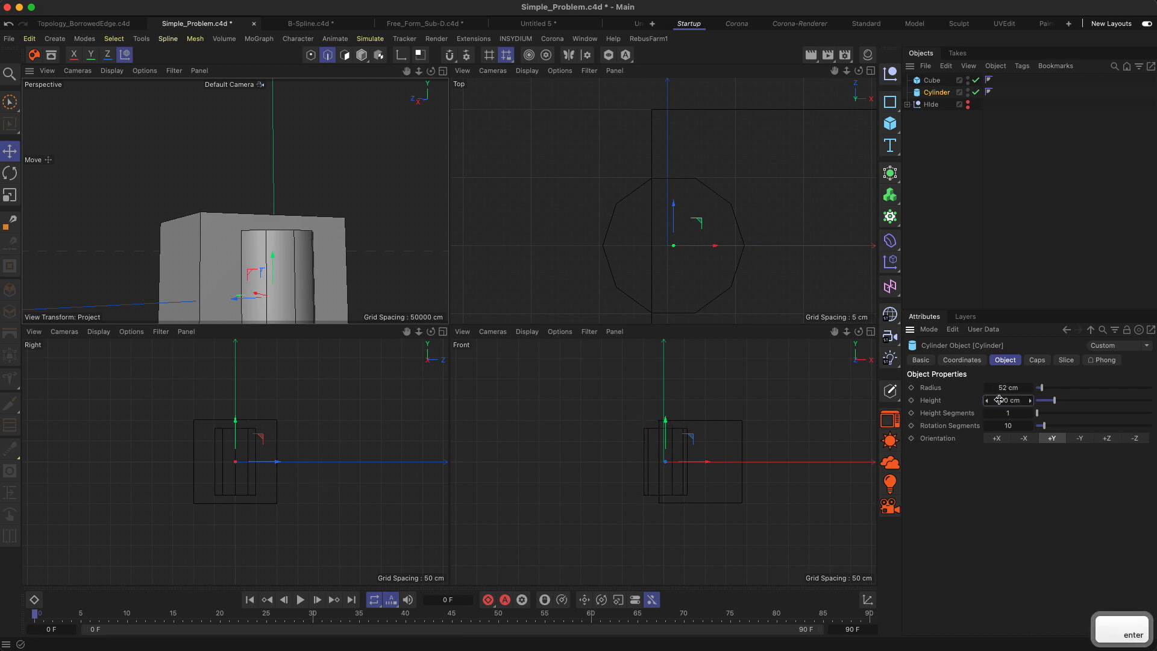
Step: Raise the cylinder about 20 cm so its top rim is level with the cube's top face
key(1)
drag(307, 219, 295, 181)
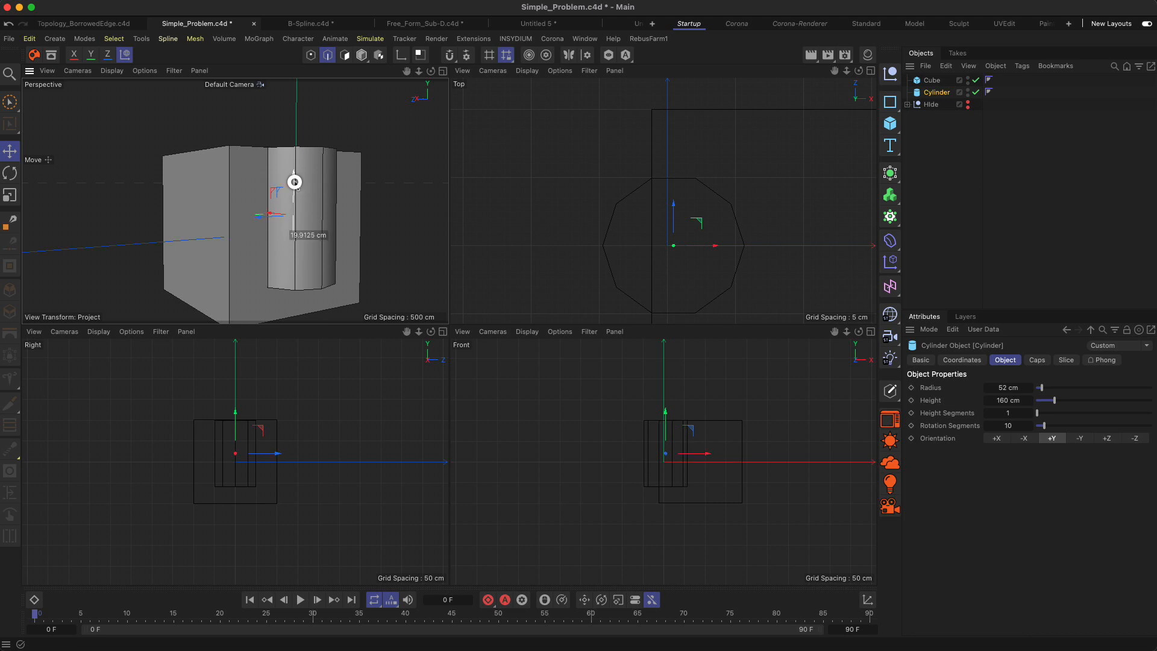
alt+drag(271, 297, 273, 274)
key(2)
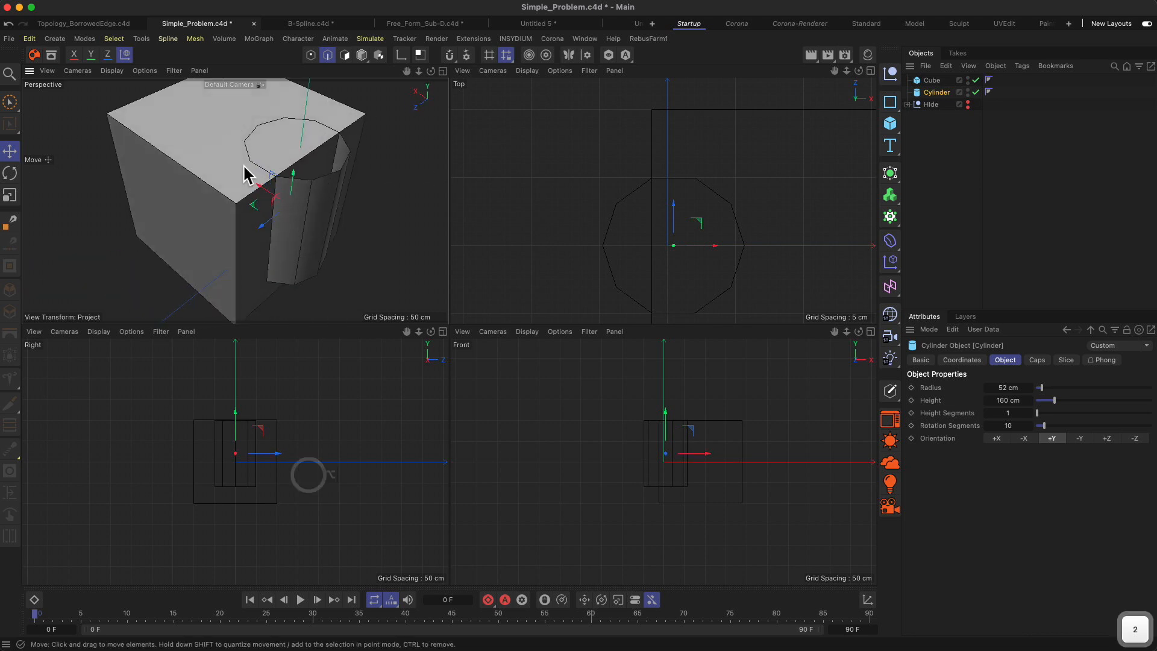
drag(258, 173, 305, 145)
Step: Fine-tune the cylinder's position up close so its rim vertices sit on the cube's top edge
click(442, 72)
key(1)
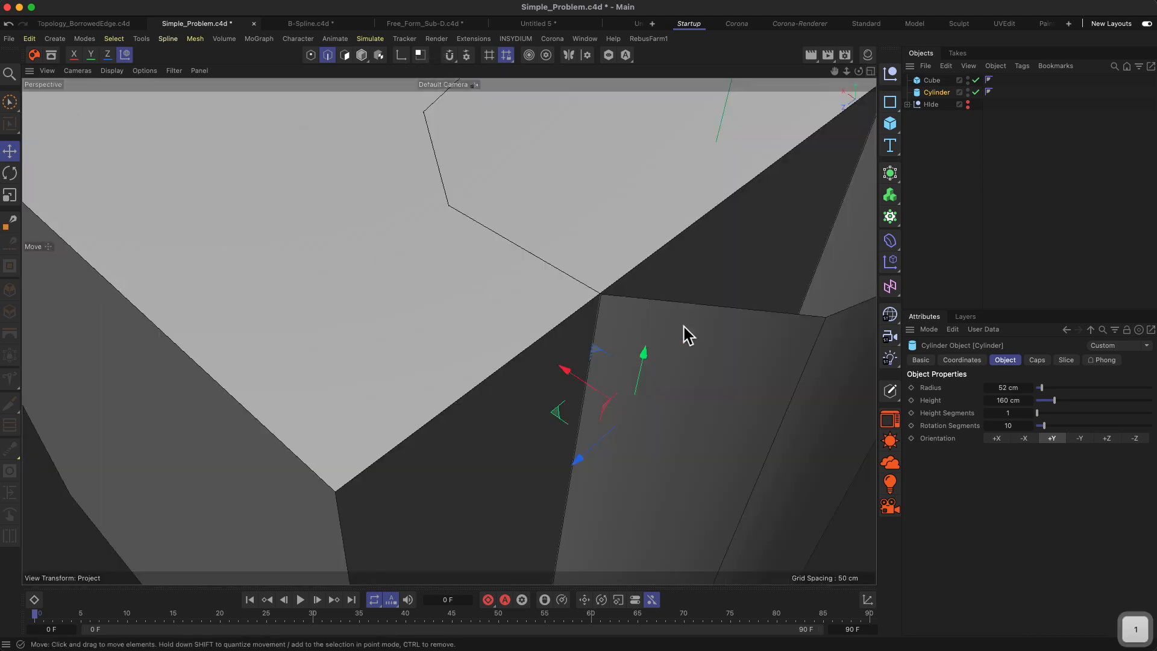
drag(668, 326, 546, 323)
key(2)
drag(481, 306, 531, 264)
drag(605, 402, 605, 404)
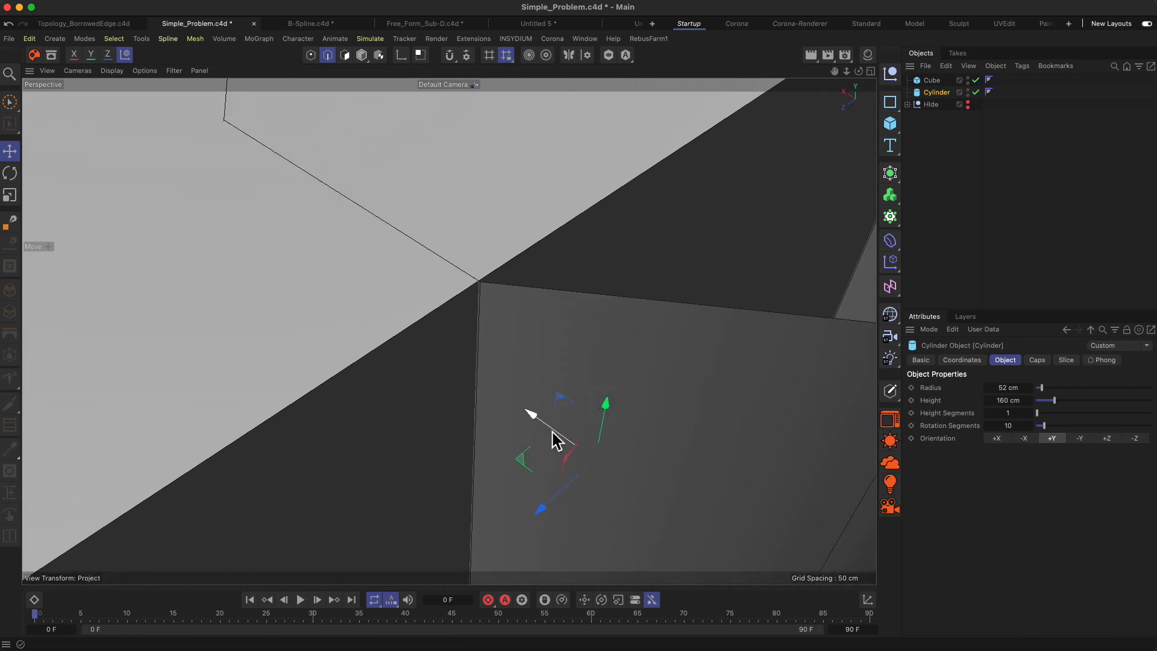
drag(551, 432, 550, 432)
key(2)
drag(550, 432, 463, 558)
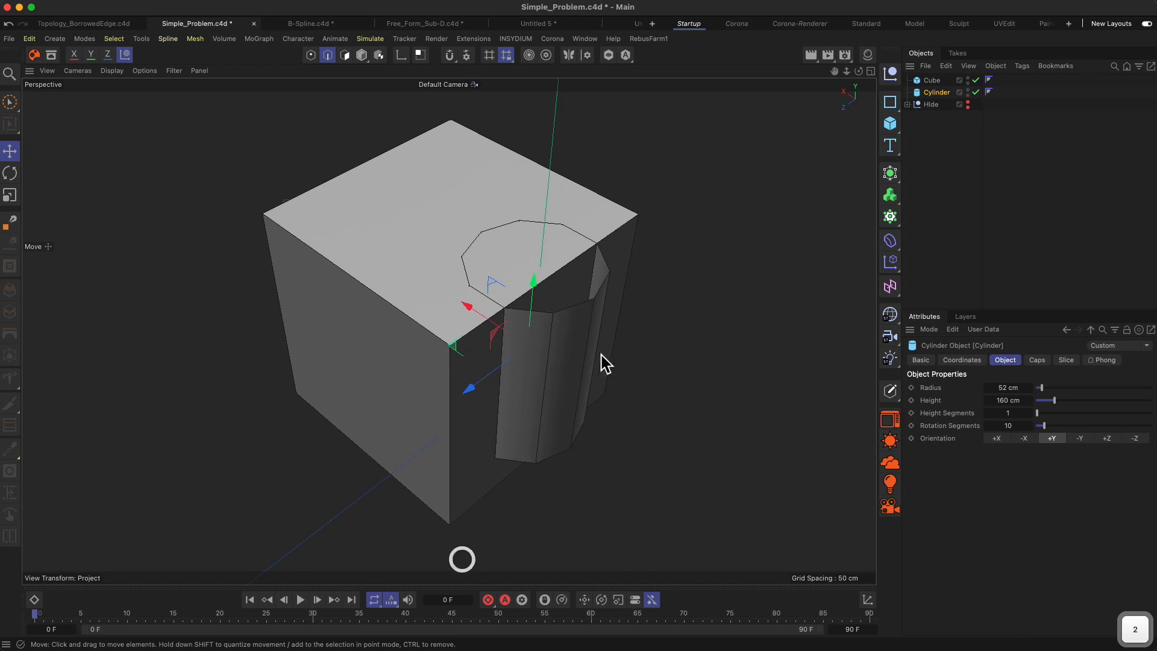
mouse_move(582, 339)
alt+mouse_down()
mouse_move(574, 232)
mouse_move(589, 359)
alt+mouse_up()
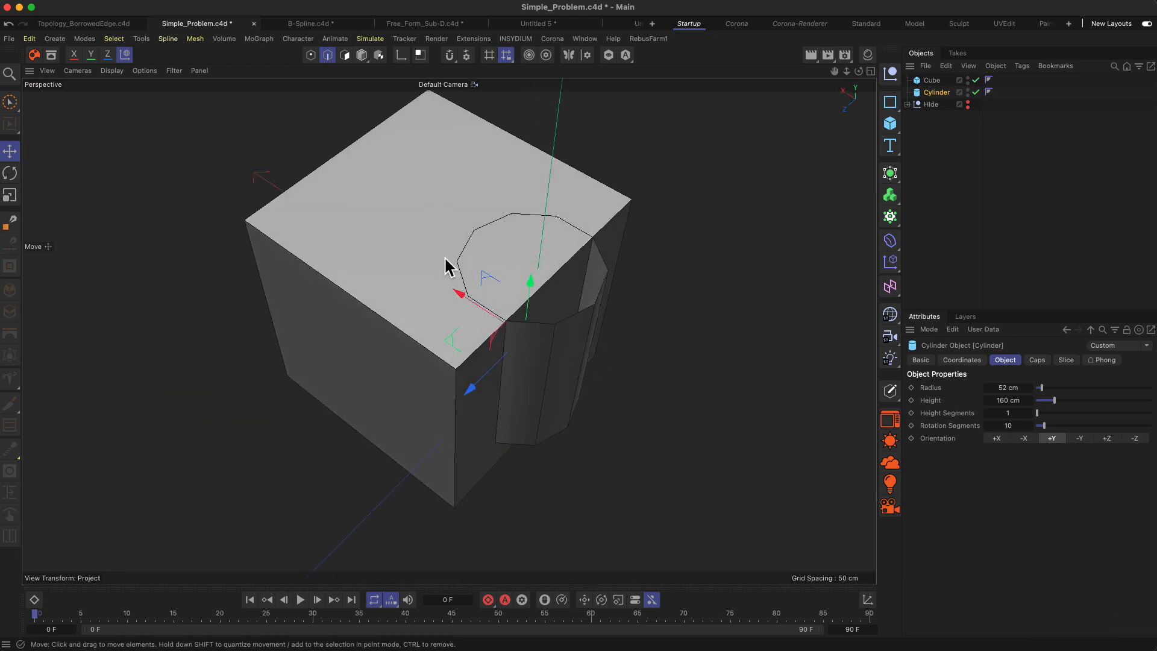
Step: Convert the cylinder to an editable polygon object and hide the cube
click(936, 94)
key(c)
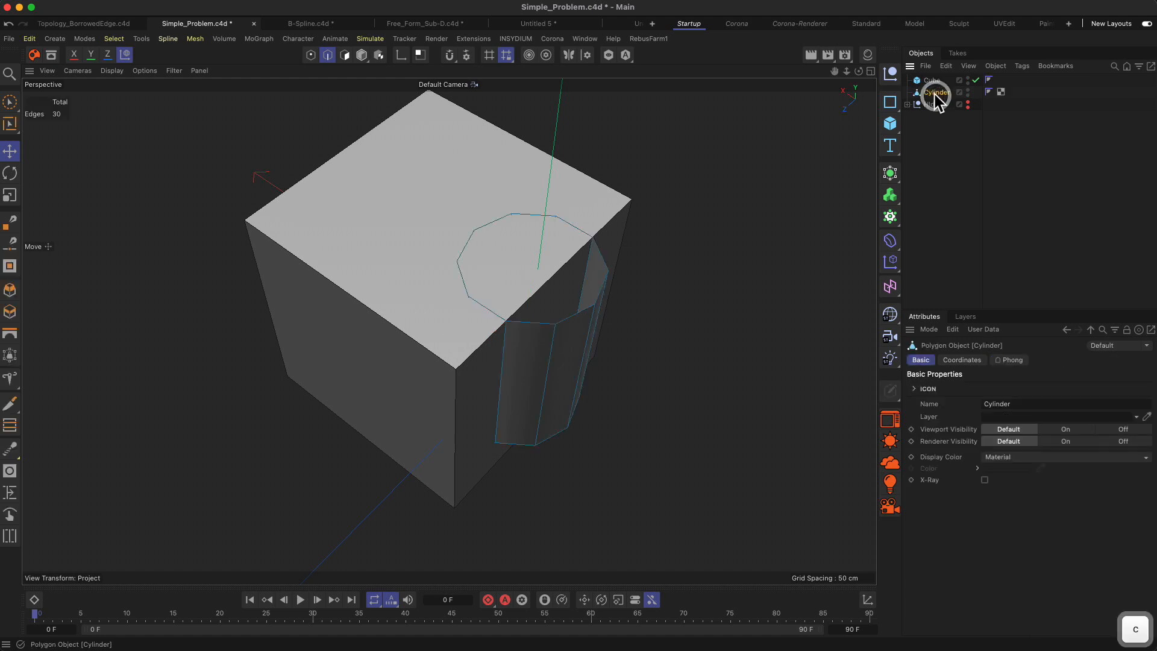
click(968, 79)
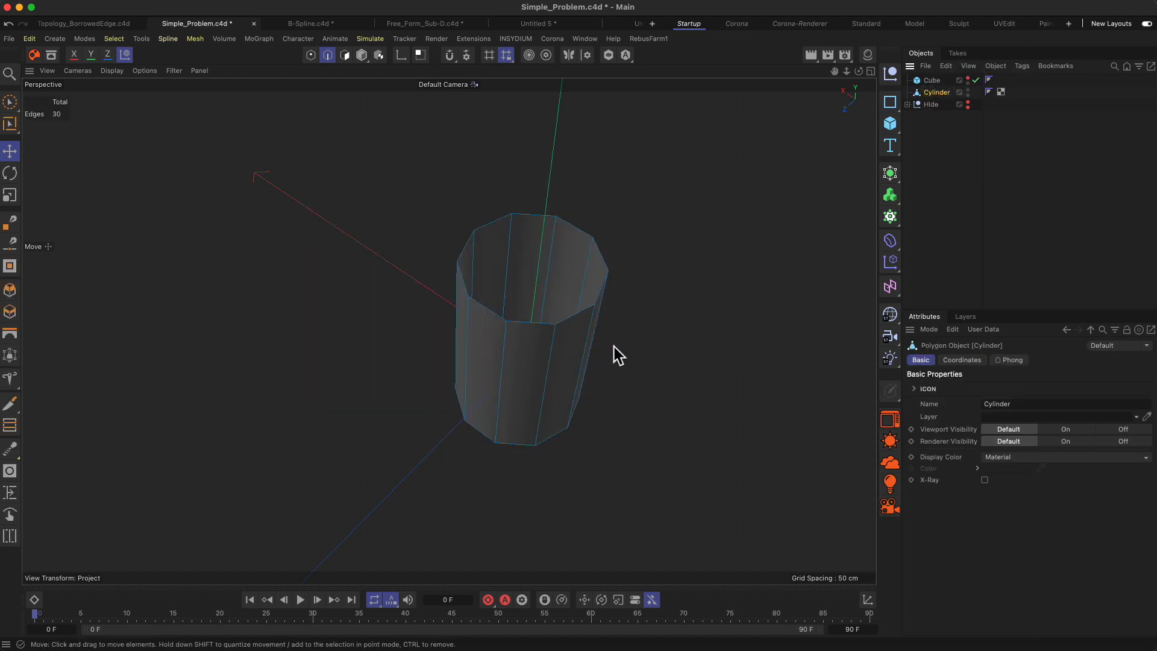
Step: Select the cylinder's four polygons that lie outside the cube and delete them
key(0)
click(344, 55)
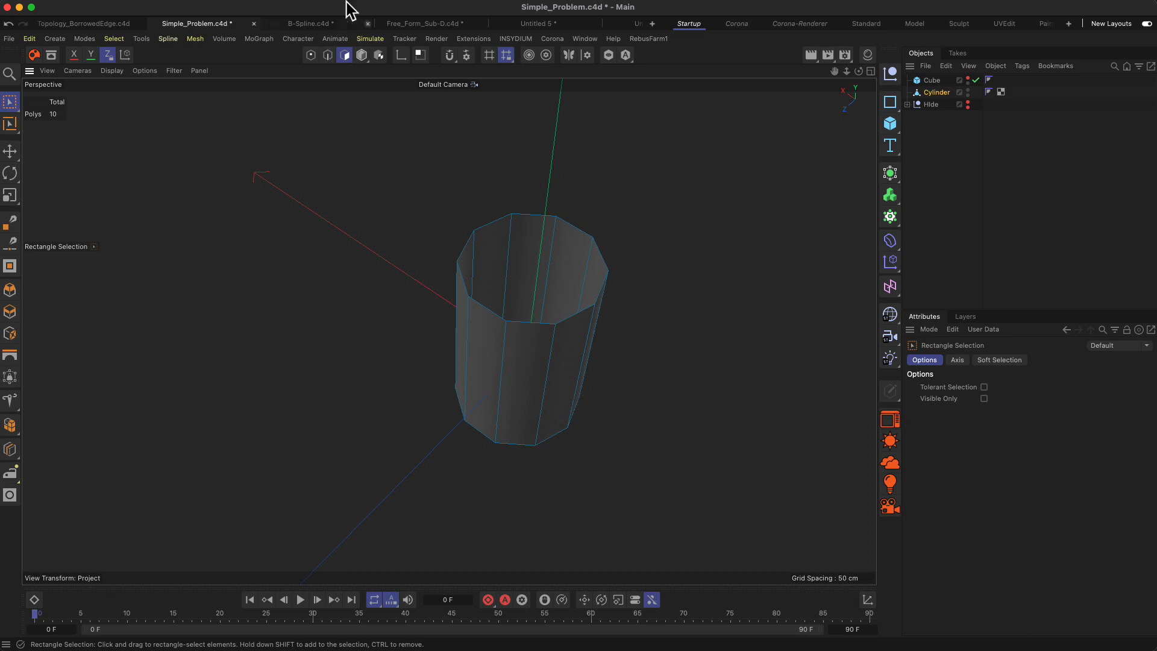
key(9)
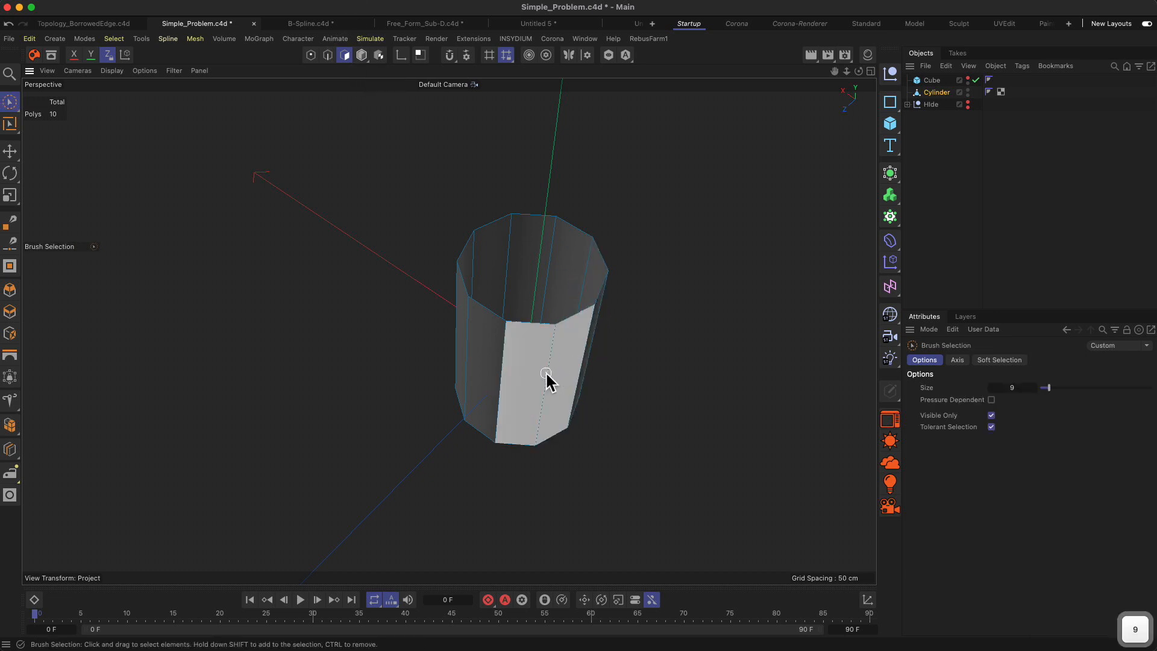
drag(545, 371, 581, 349)
mouse_move(602, 297)
mouse_down()
mouse_move(382, 186)
mouse_move(343, 254)
mouse_move(411, 338)
mouse_move(496, 346)
mouse_move(527, 370)
mouse_move(635, 315)
mouse_move(607, 230)
mouse_move(669, 180)
mouse_move(499, 232)
mouse_move(734, 235)
mouse_move(369, 251)
mouse_move(534, 240)
mouse_move(581, 173)
mouse_move(666, 175)
mouse_move(490, 214)
mouse_up()
key(BackSpace)
Step: Reverse the normals of all the remaining cylinder polygons and show the cube again
key(super+a)
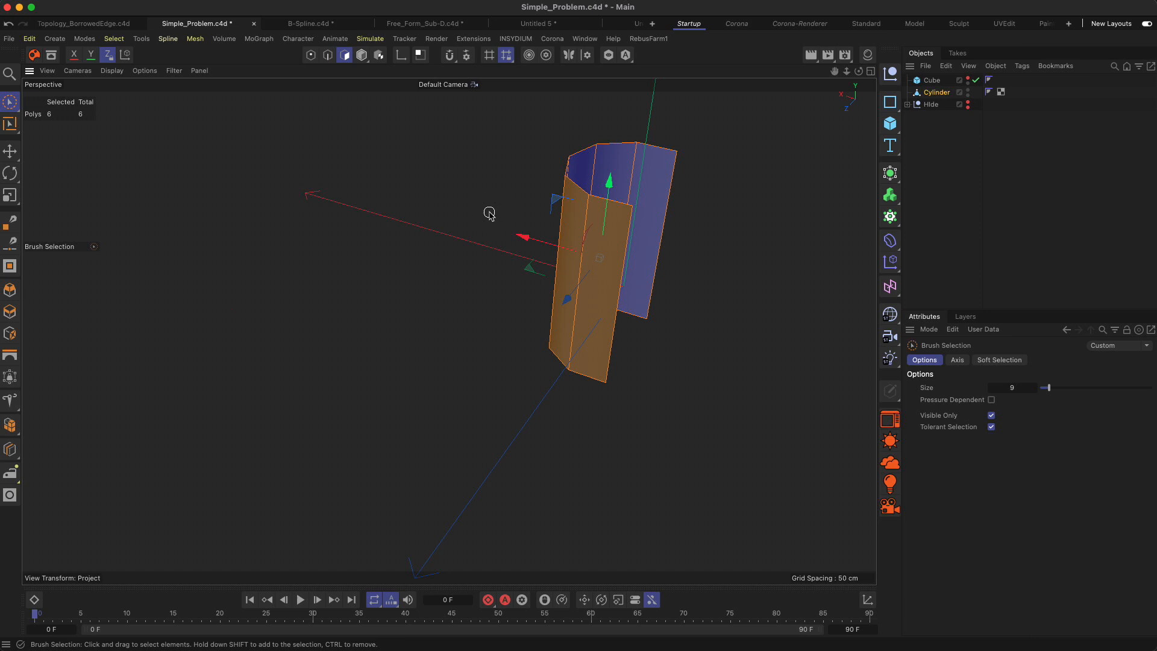
key(u)
key(r)
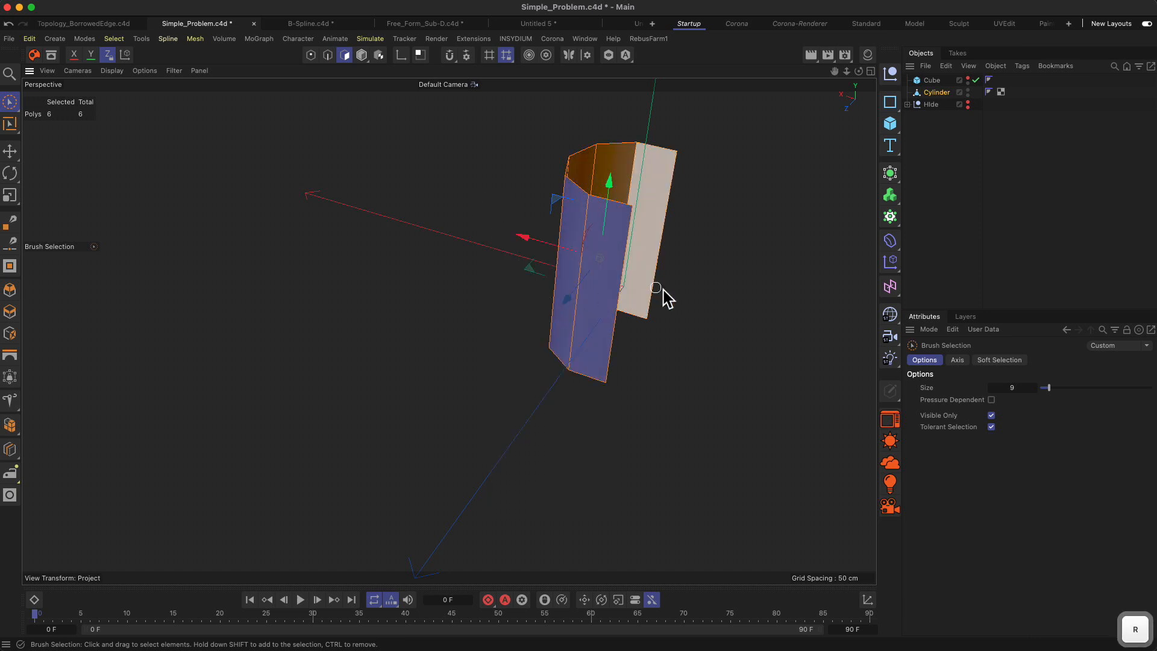
alt+drag(656, 269, 483, 294)
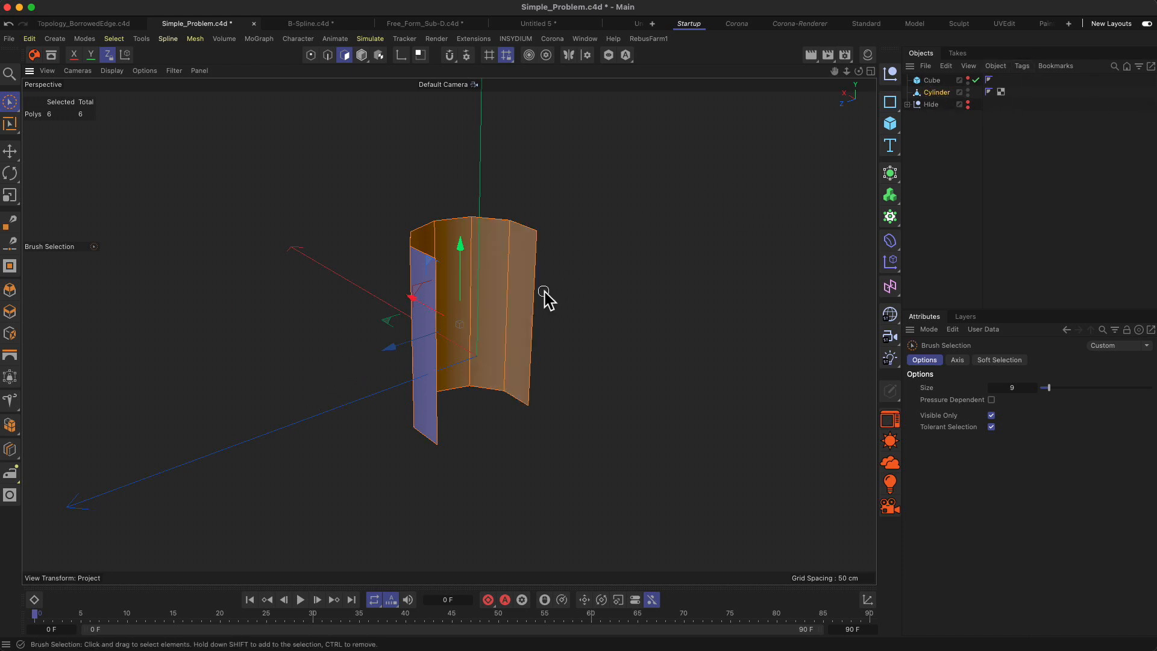
click(968, 81)
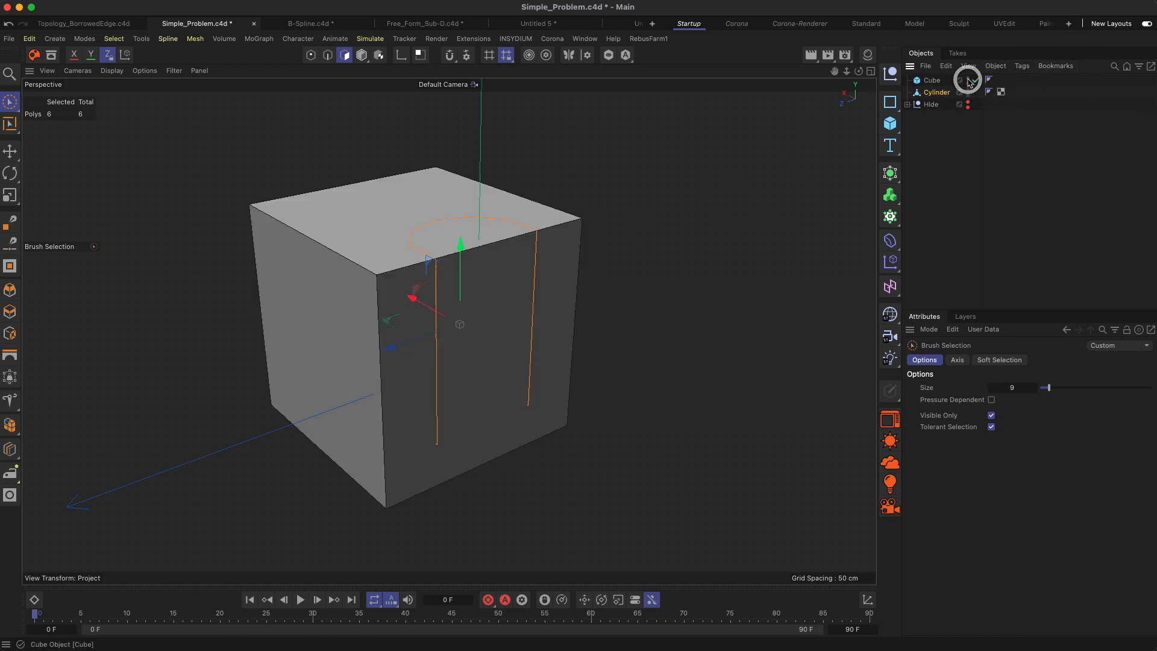
Step: Select the trimmed cylinder and switch from polygon editing to whole-object (Model) mode
alt+drag(538, 223, 519, 258)
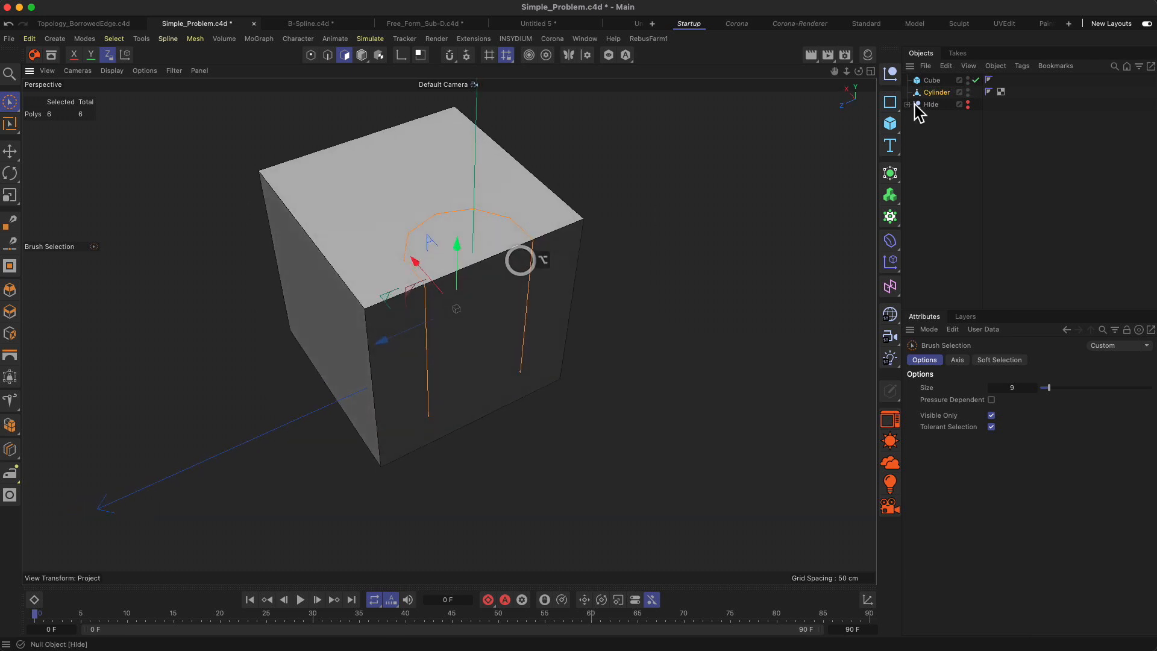
click(935, 93)
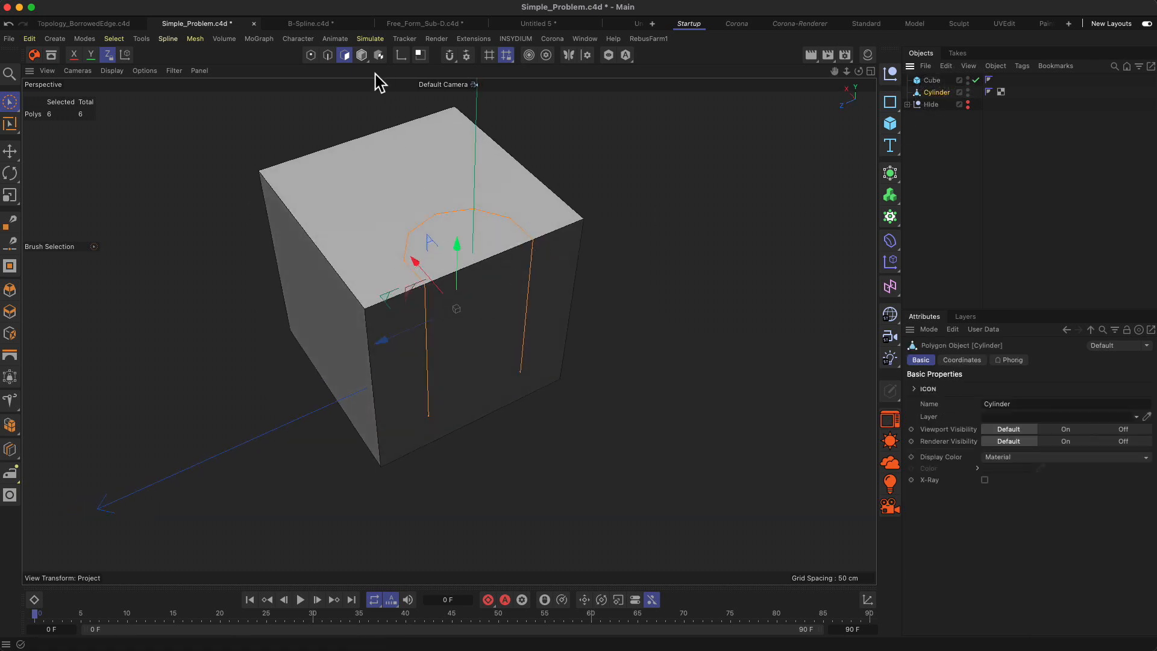
click(362, 55)
drag(469, 264, 469, 193)
key(2)
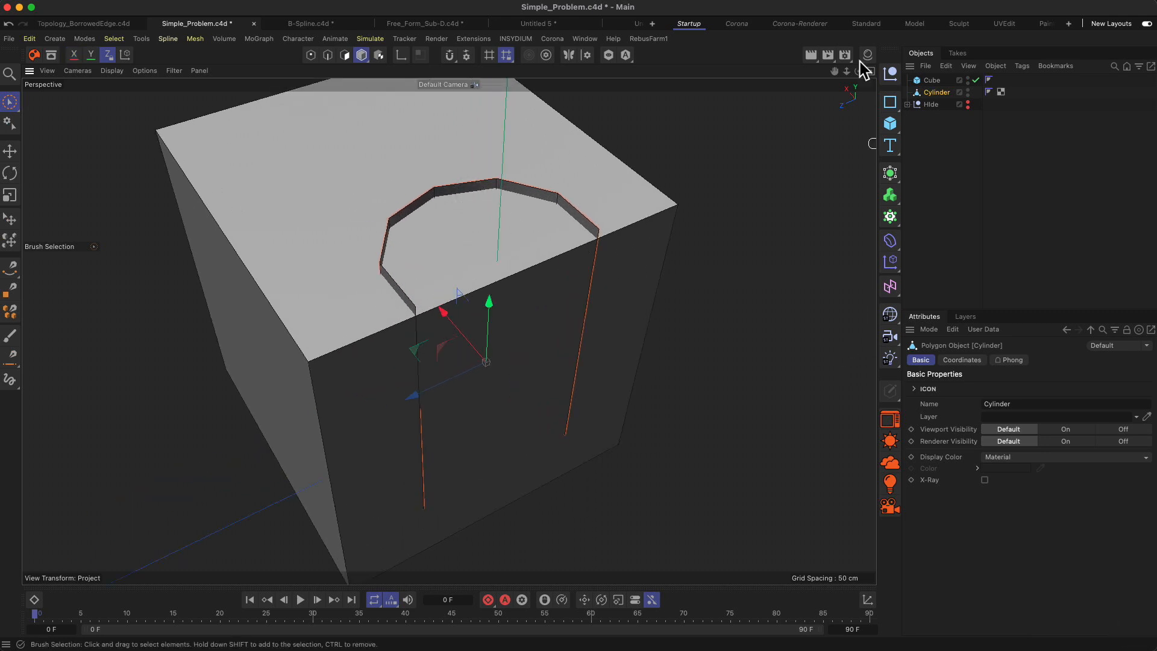
Step: Select the cube and set its Segments Z to 4, leaving Segments X at 1
click(929, 81)
drag(462, 292, 486, 361)
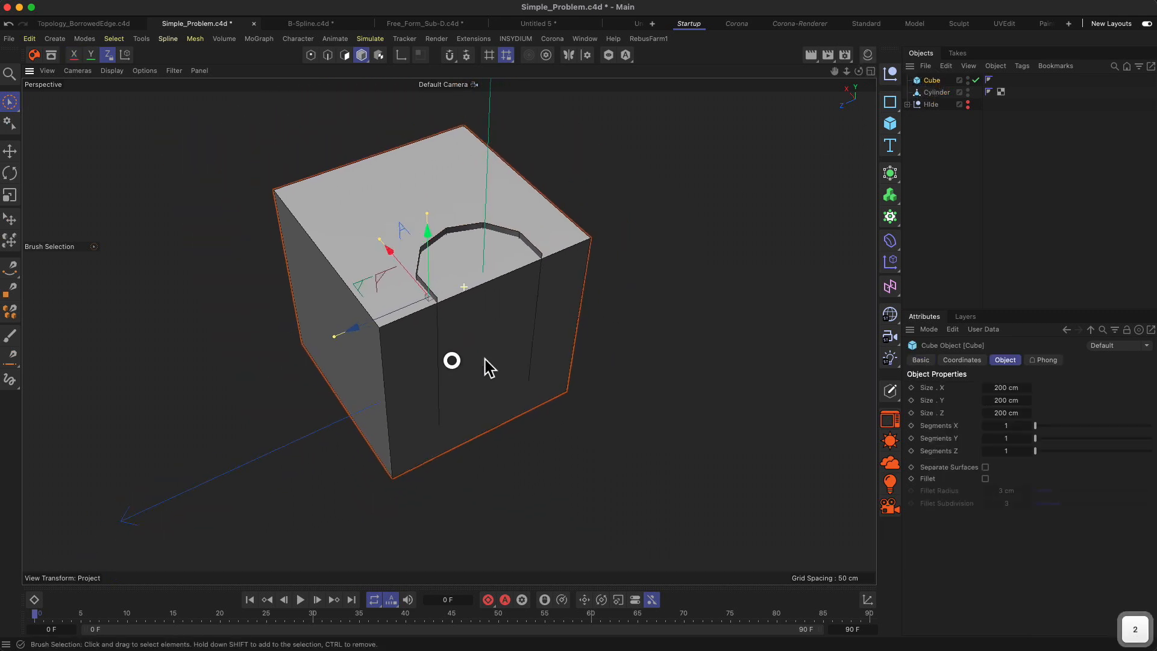
click(1028, 426)
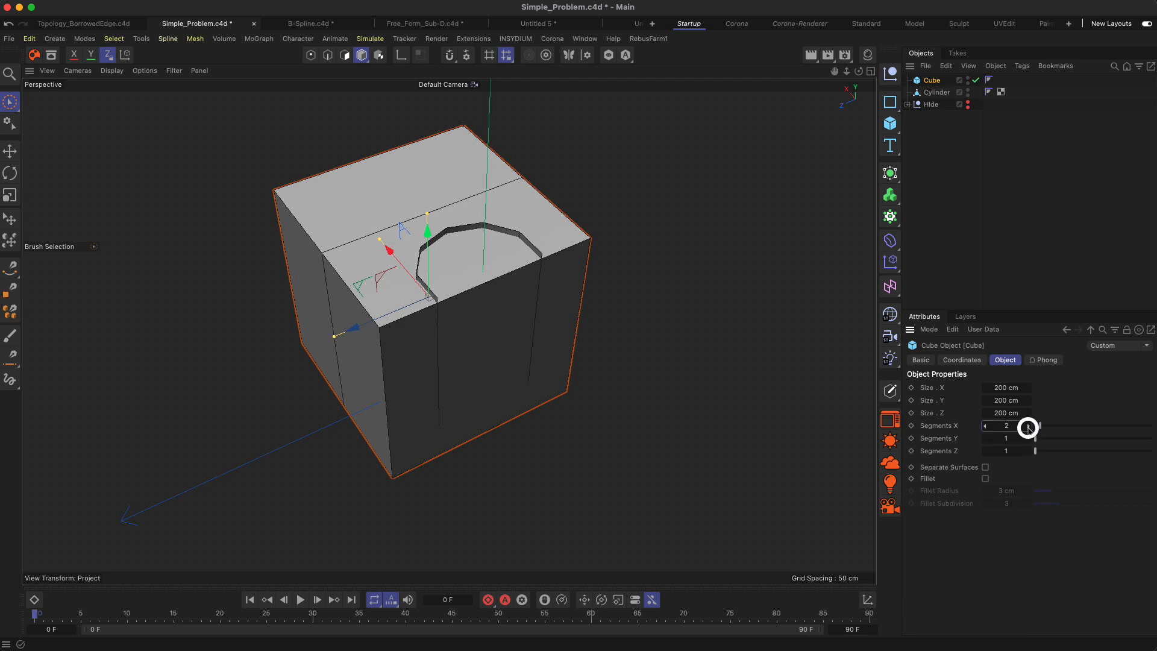
click(985, 426)
click(1028, 452)
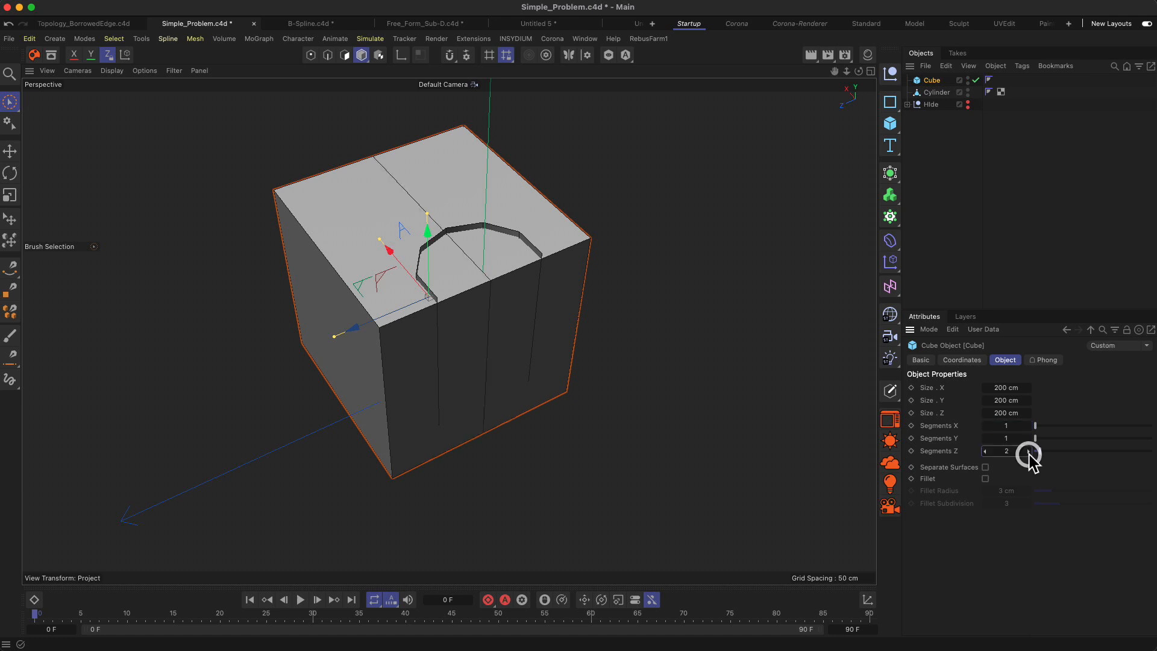
click(1028, 452)
click(1028, 453)
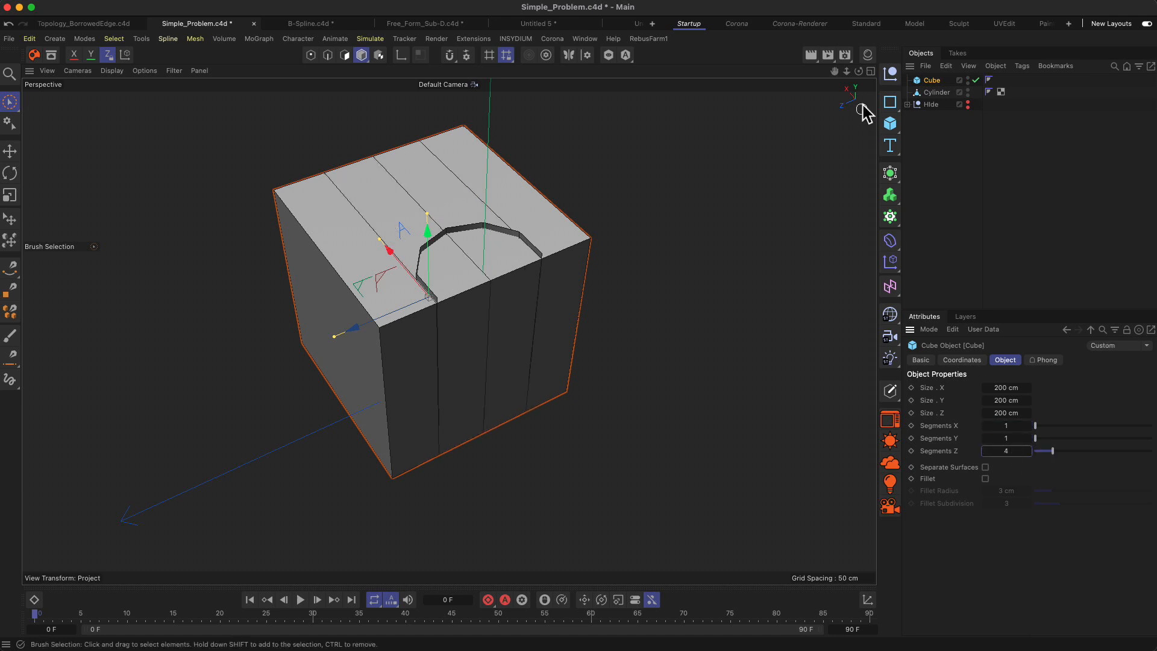
Step: Compare the cube's divisions with the cylinder rim from above and raise Segments Z to 6
drag(859, 71, 289, 521)
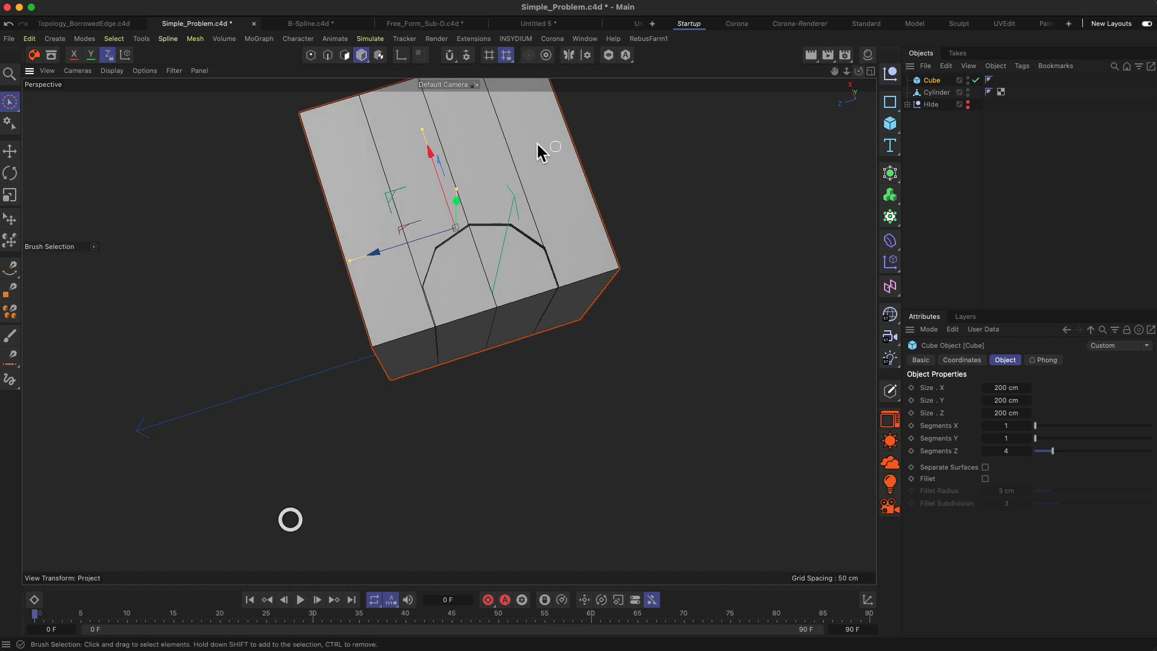
drag(835, 72, 326, 444)
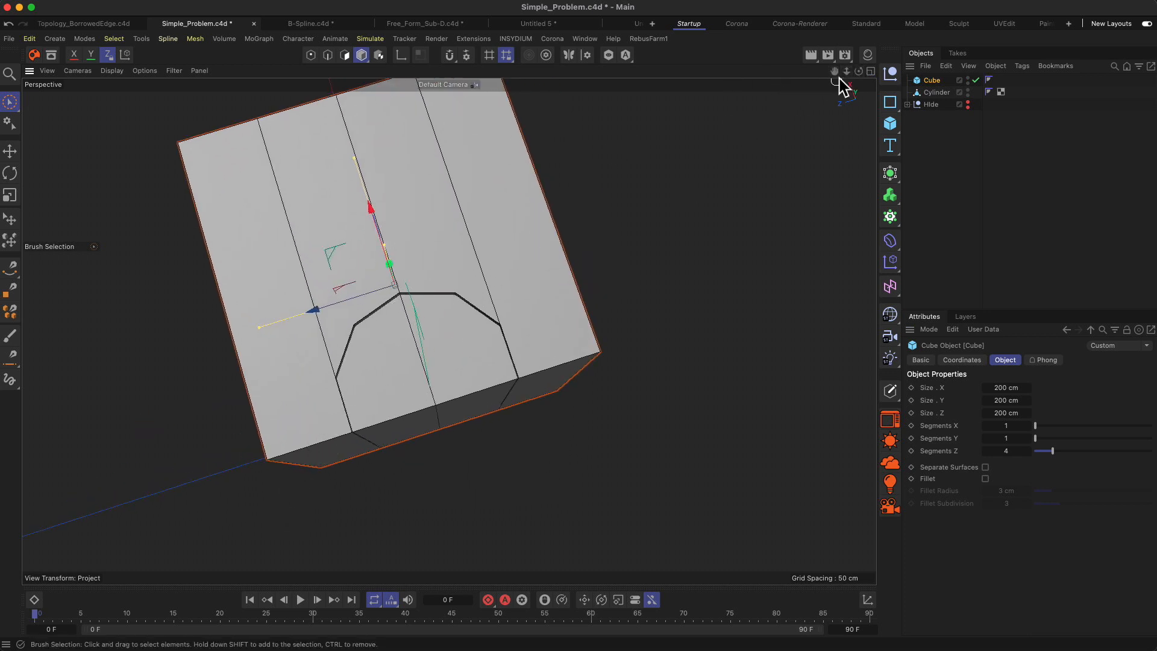
drag(859, 71, 326, 453)
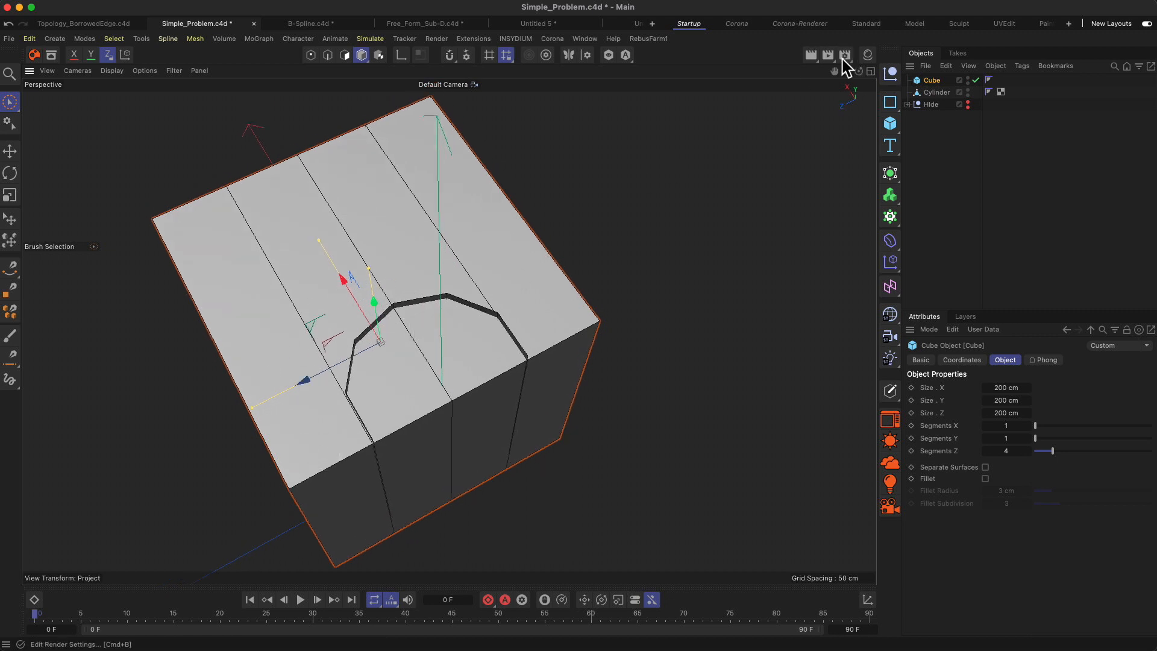
drag(836, 72, 336, 465)
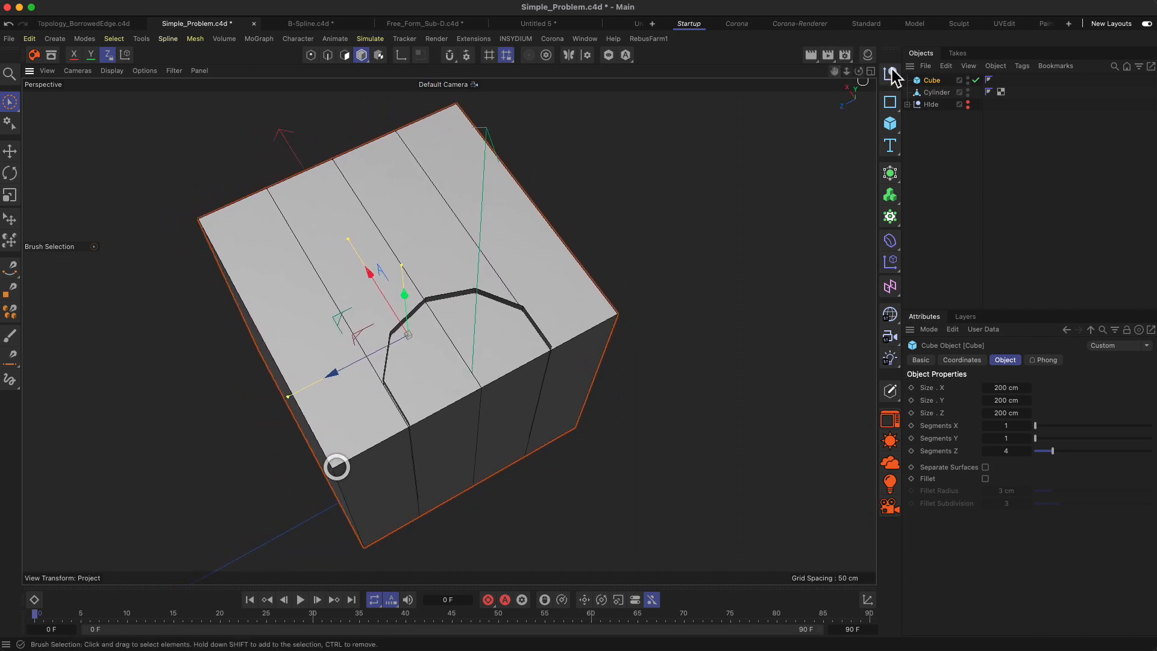
drag(861, 71, 326, 460)
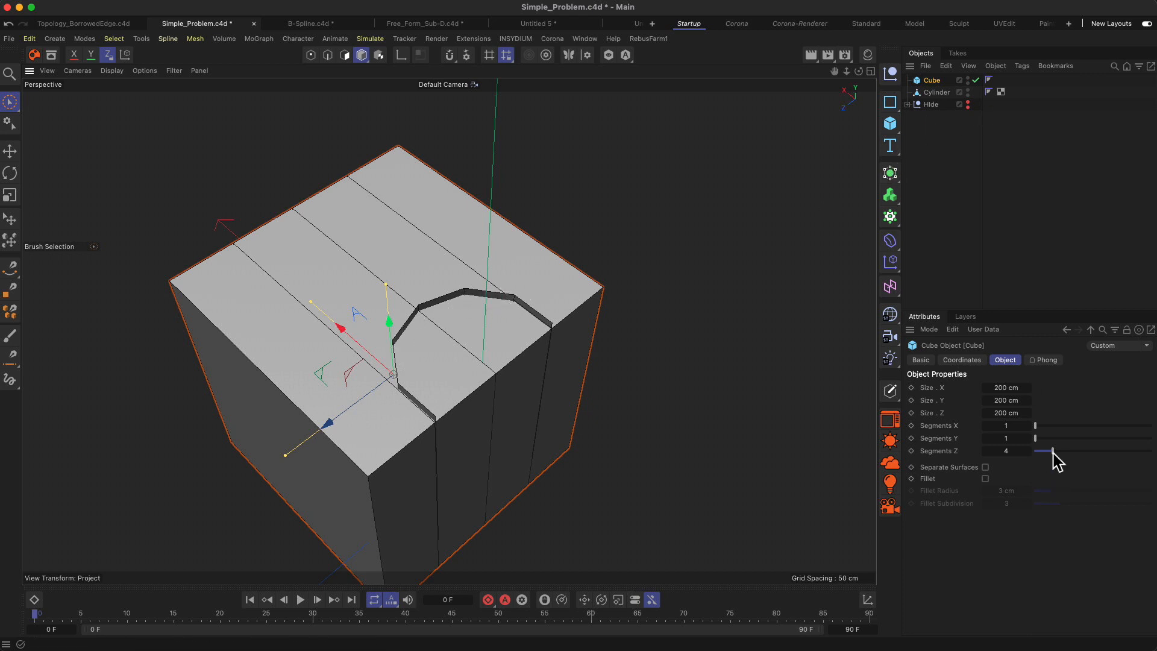
click(1029, 453)
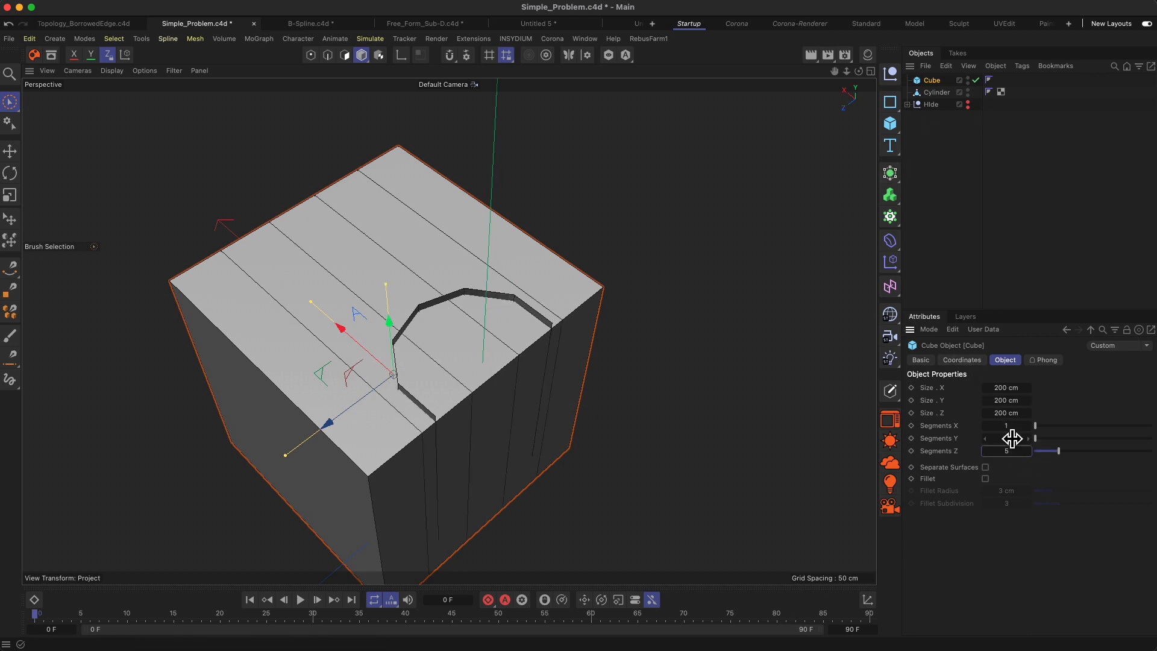
drag(859, 71, 265, 516)
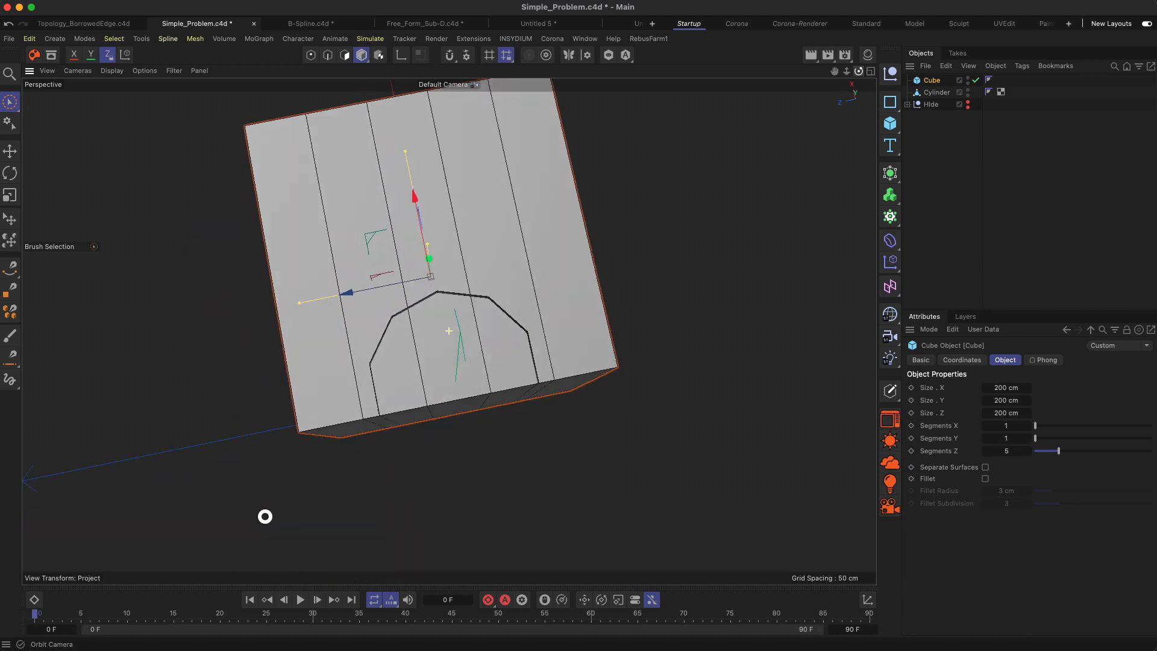
click(1028, 453)
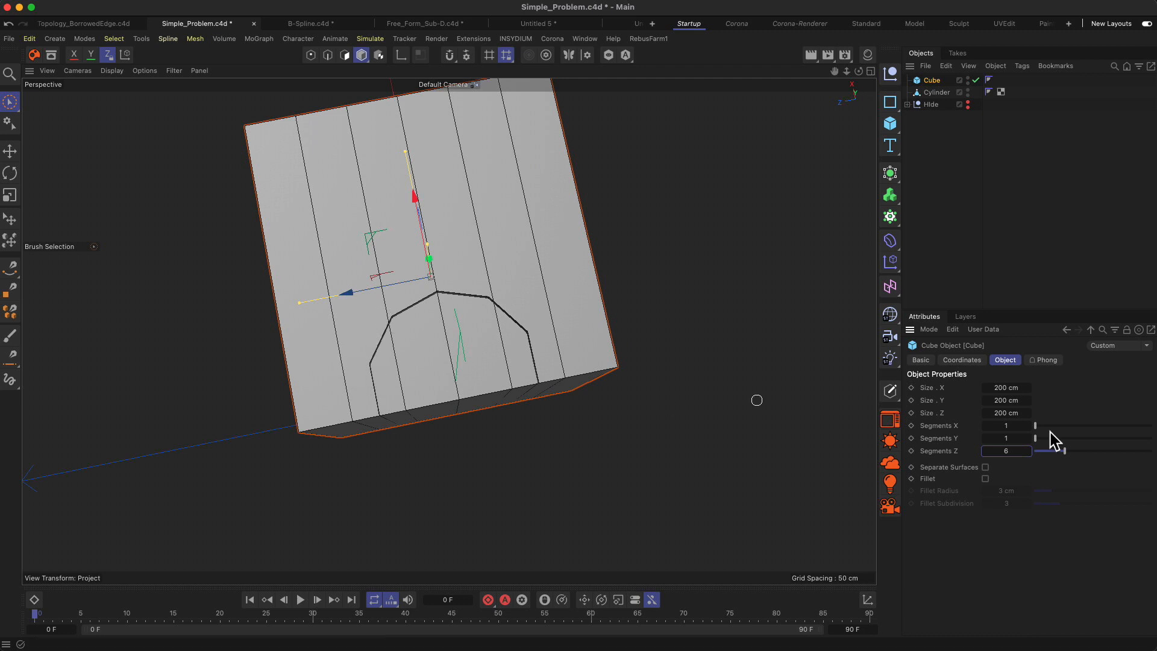
Step: Set the cube's Segments X to 5
click(1028, 426)
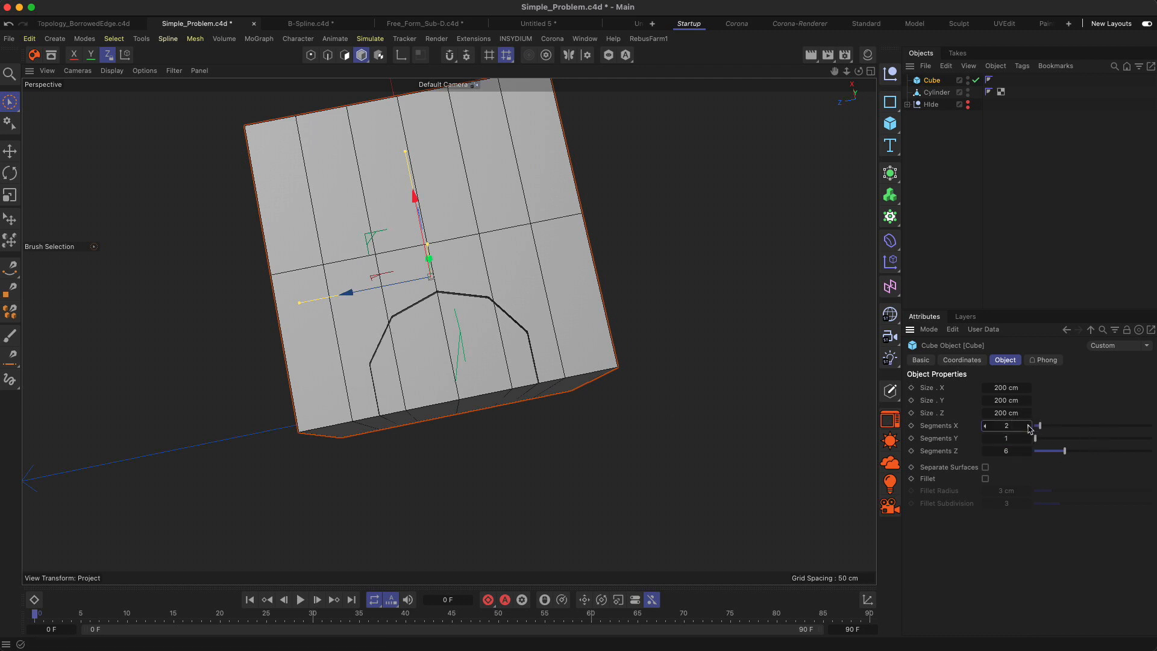
click(1028, 426)
click(1028, 425)
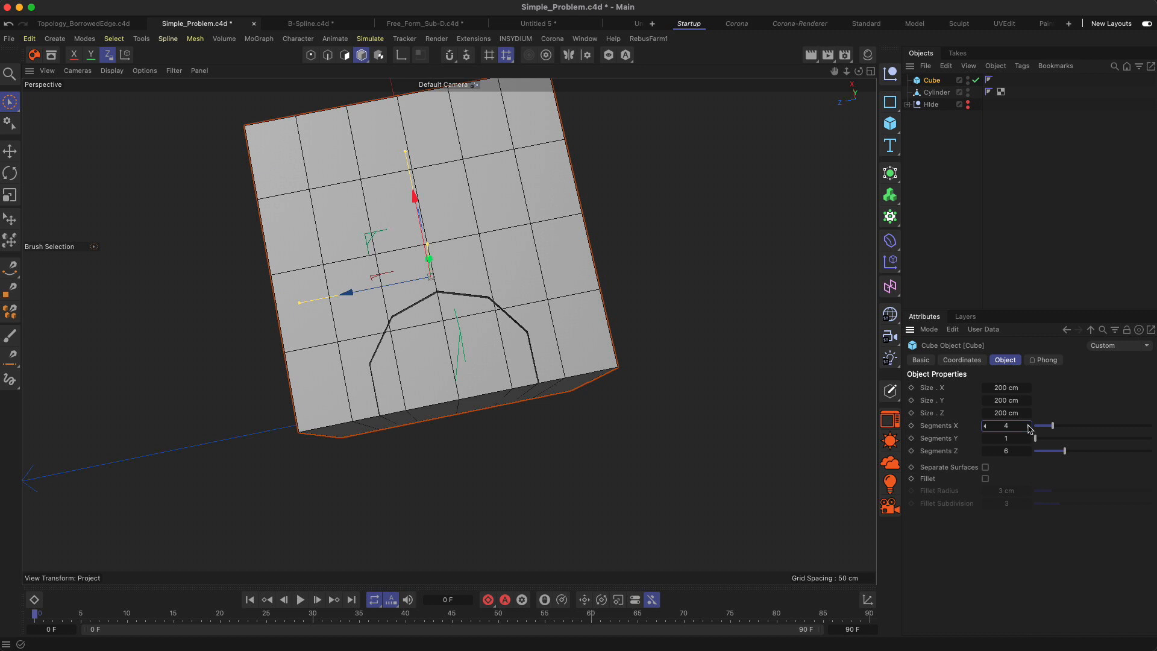
click(1028, 426)
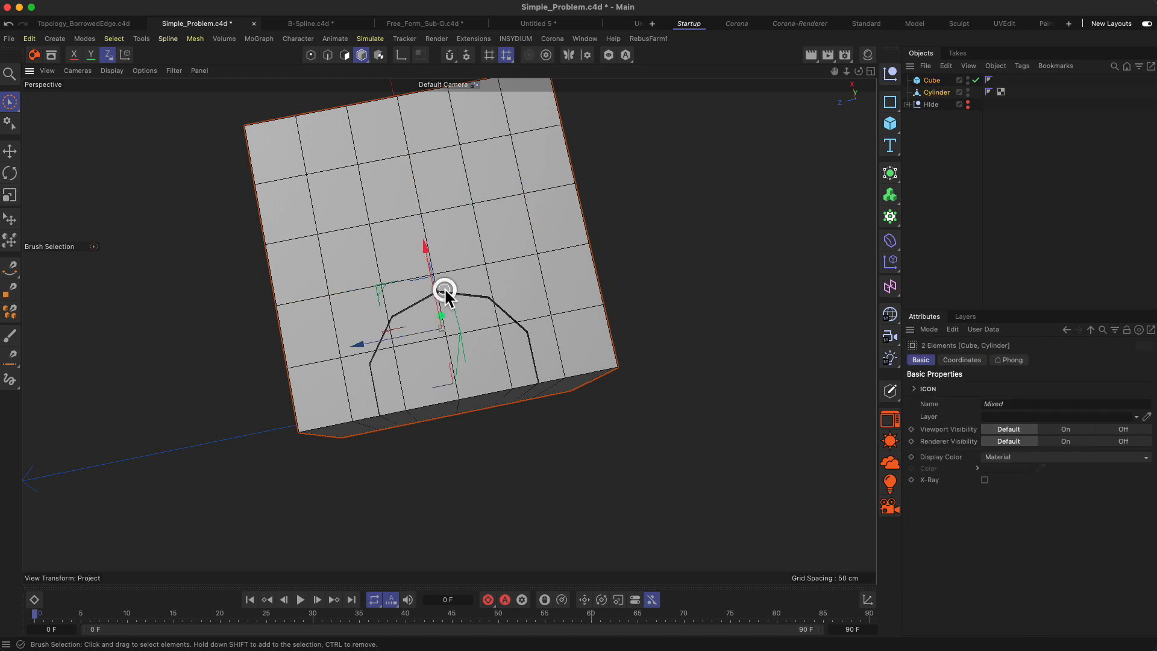
Step: With Doodle Paint, mark the cube's nearby grid points on its top face and connect them to the cylinder's rim vertices
click(782, 188)
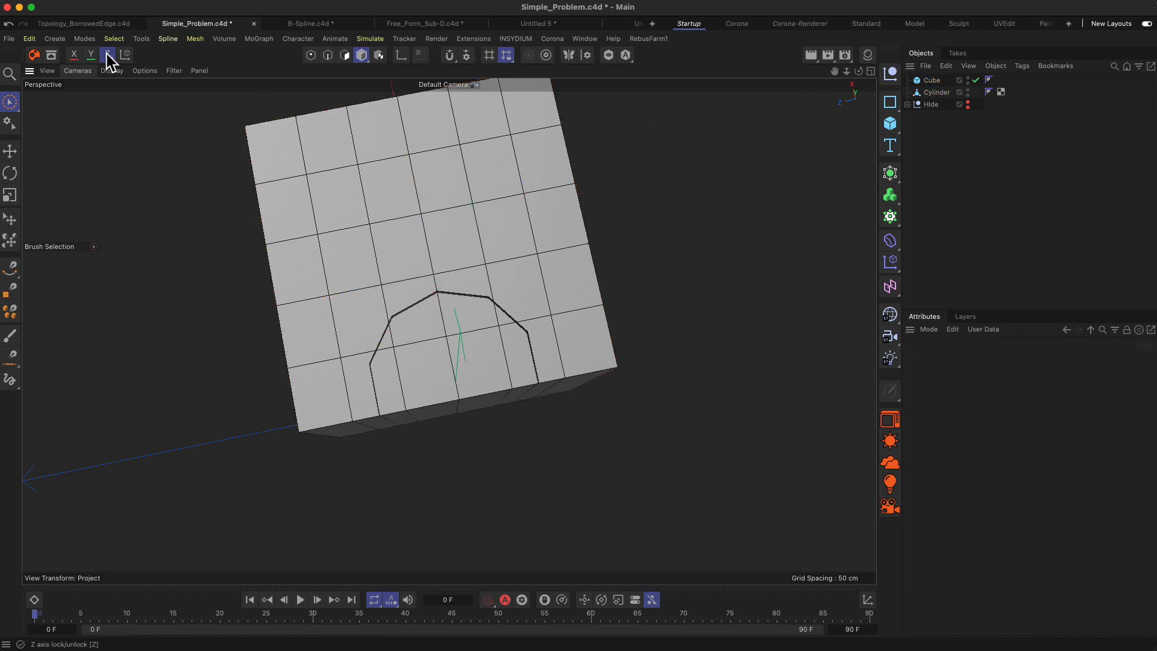
click(141, 38)
mouse_move(186, 431)
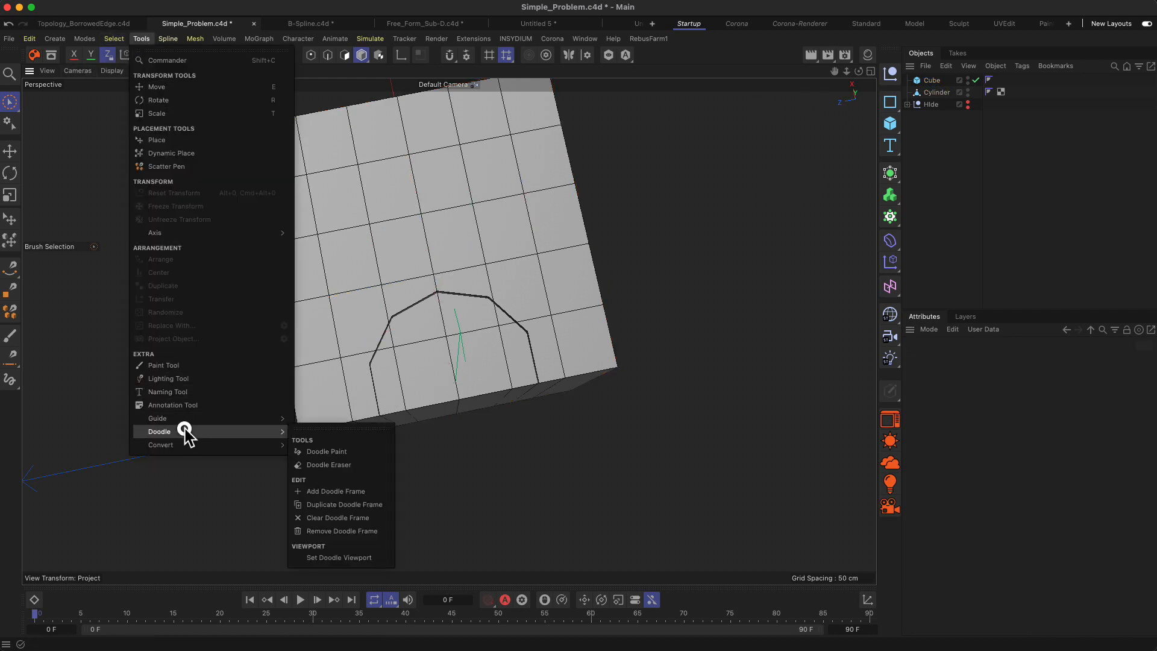
click(328, 451)
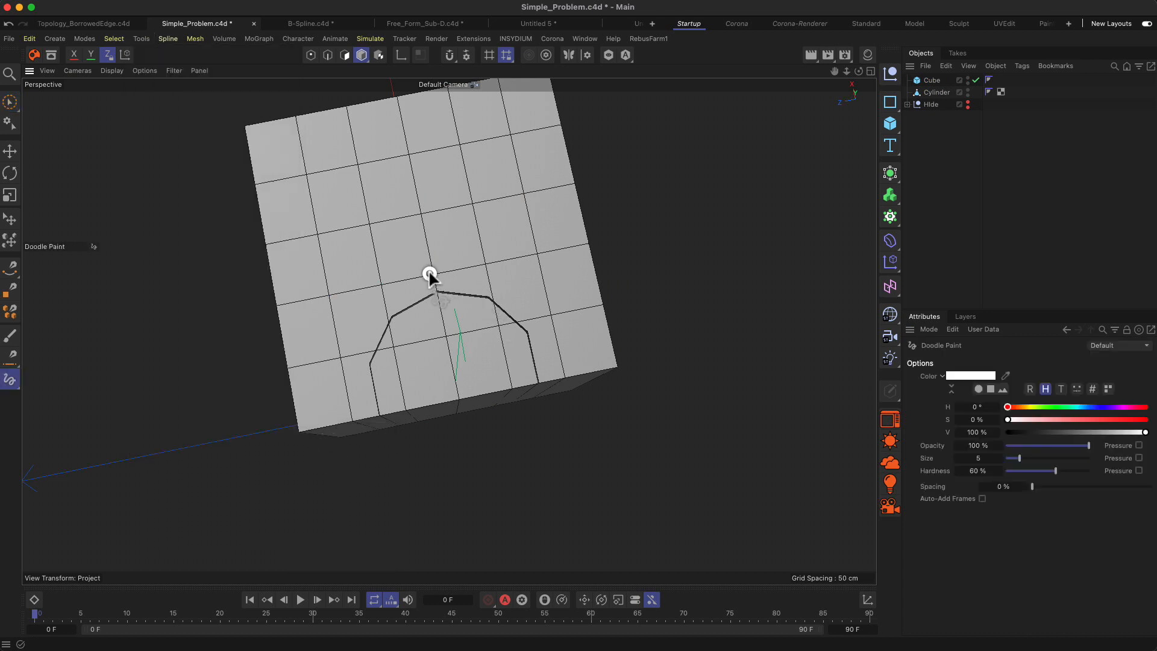
drag(436, 272, 436, 288)
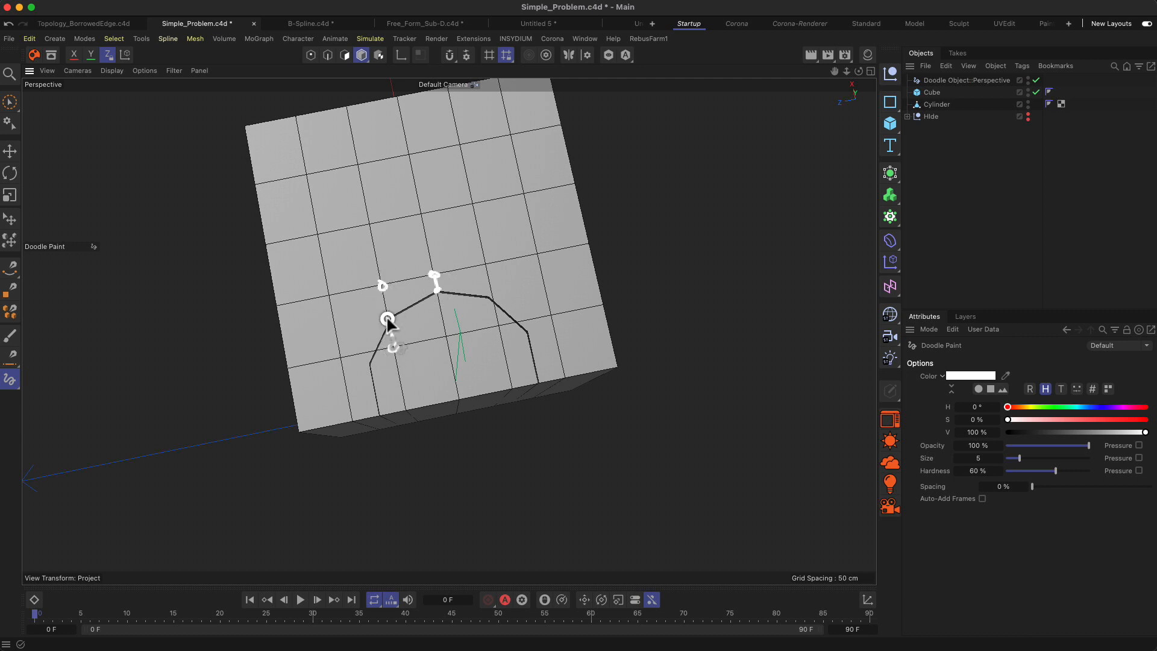
drag(499, 325, 493, 296)
drag(341, 357, 384, 366)
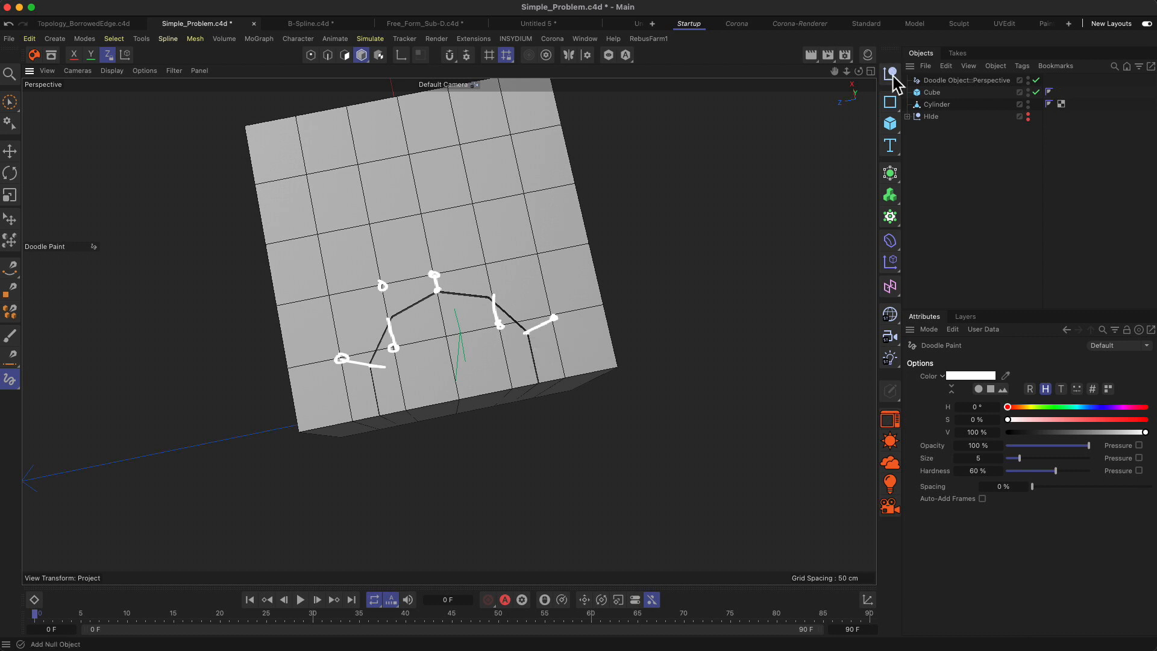
Step: Set the cube's Segments X to 6 so its top face has a 6 by 6 grid
click(932, 94)
click(1028, 426)
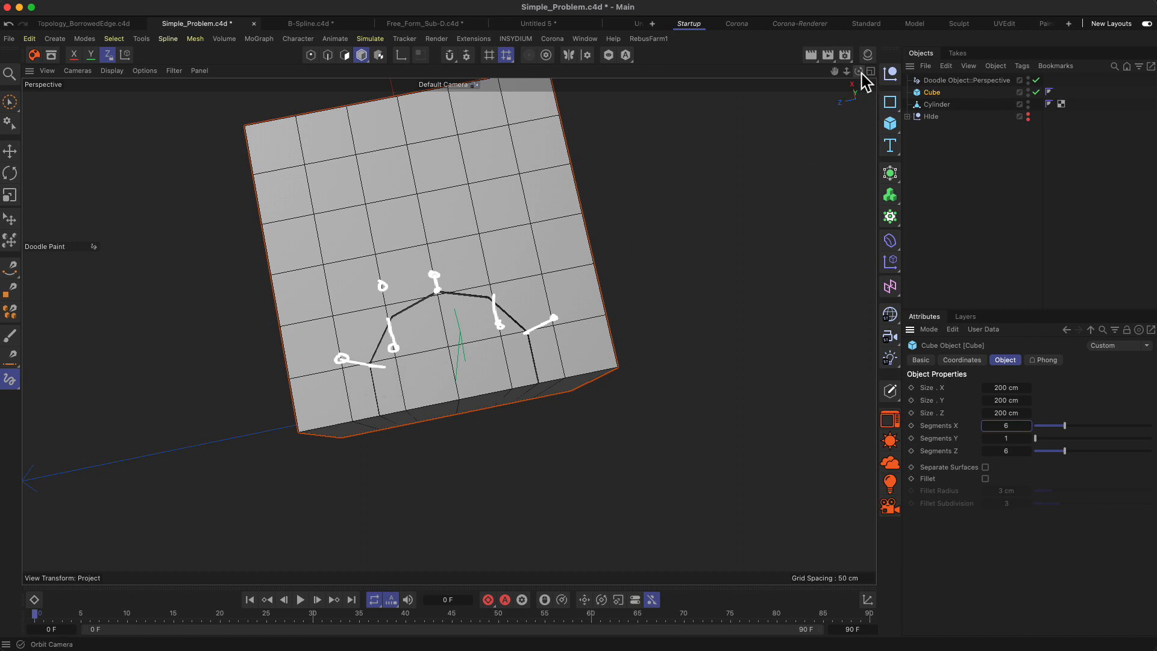
drag(858, 71, 856, 103)
drag(329, 425, 545, 369)
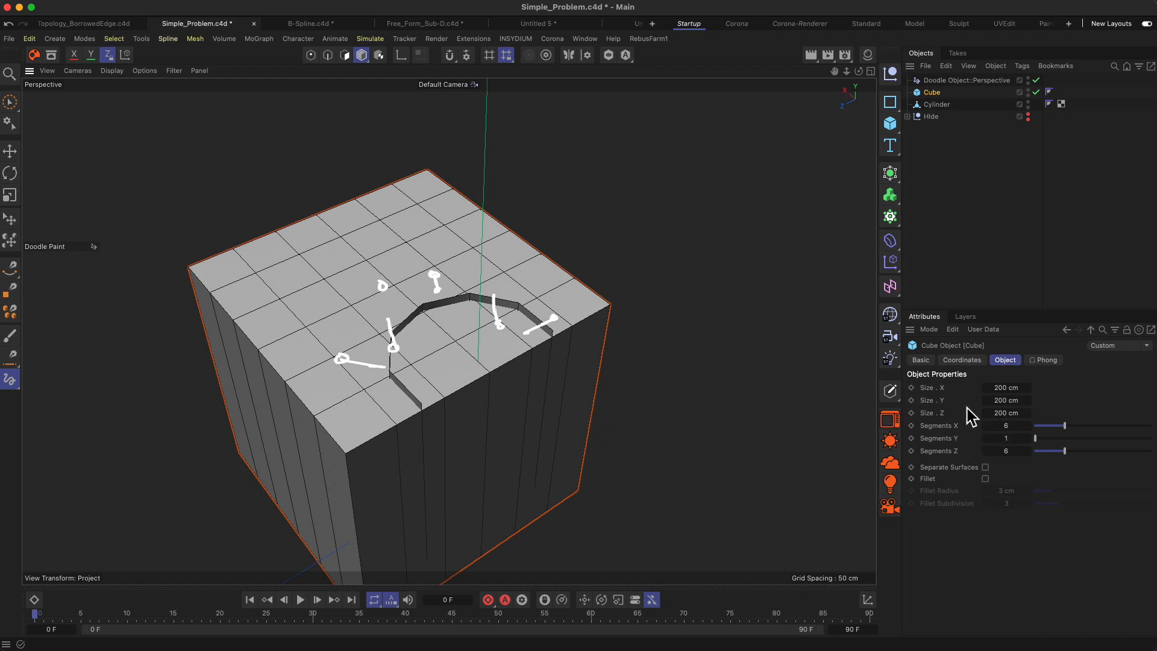
Step: Convert the cube to an editable polygon object and delete the doodle object
key(c)
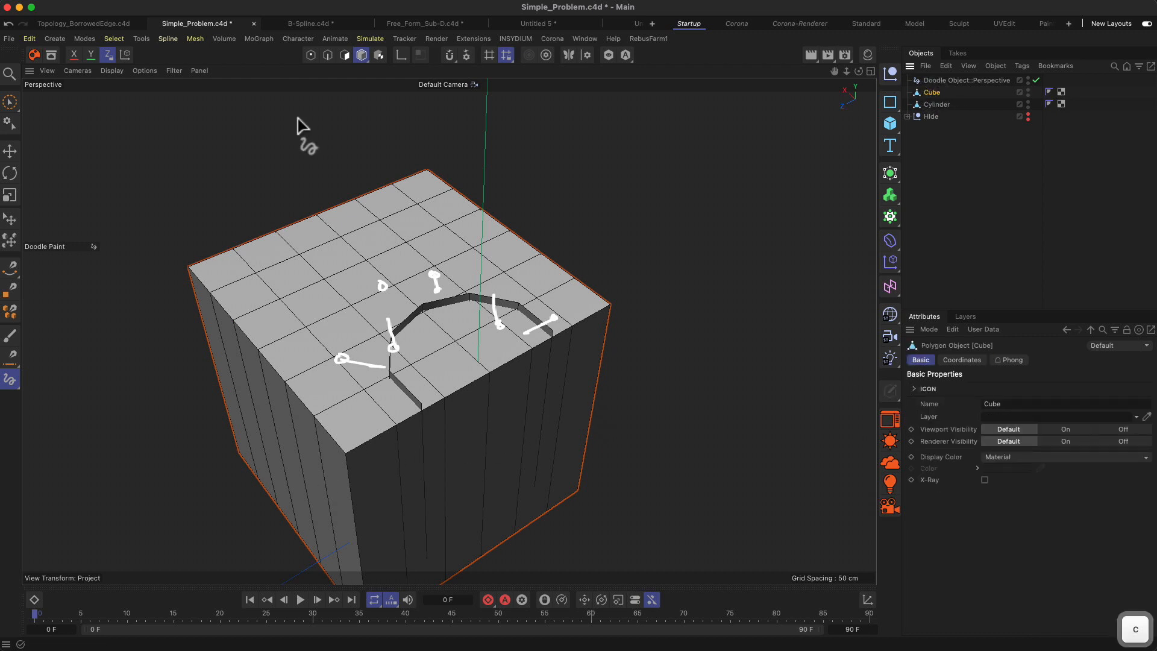
click(971, 80)
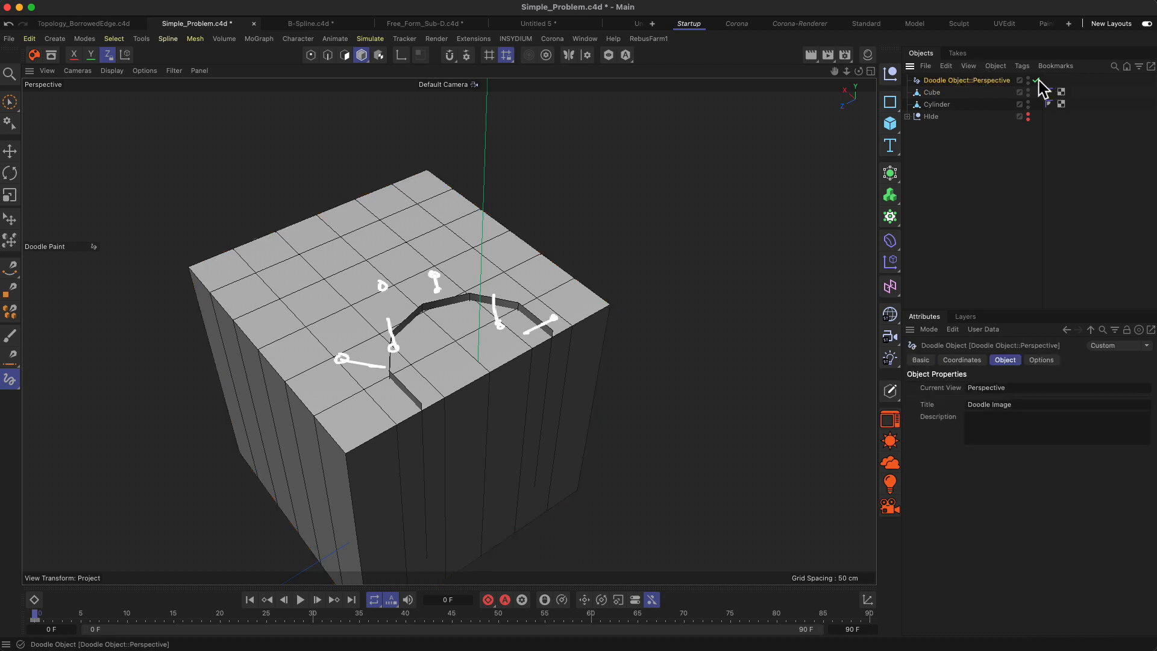
key(Delete)
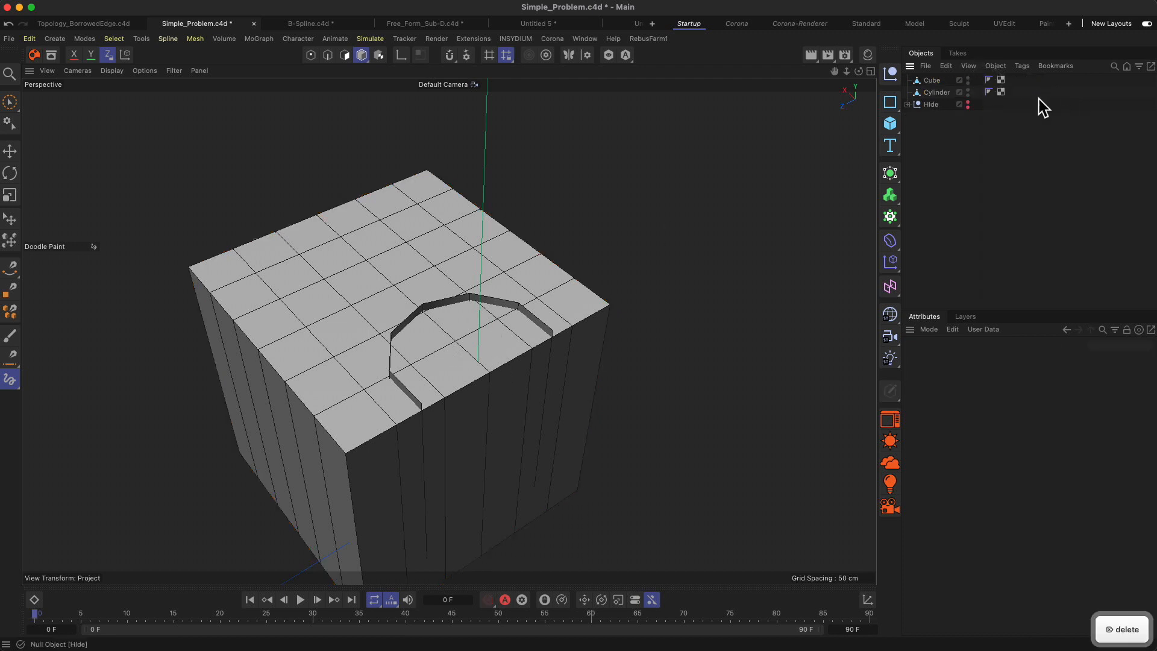
Step: Move the cylinder slightly down along Y until its rim is level with the cube's top face
click(931, 90)
key(e)
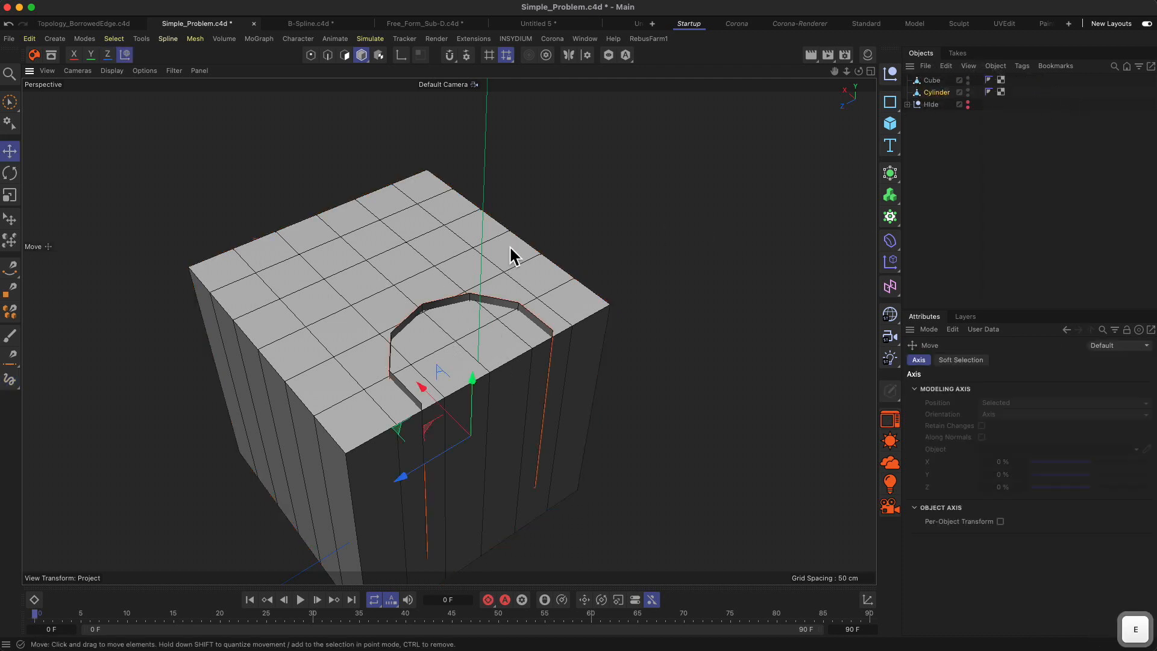
drag(473, 379, 473, 385)
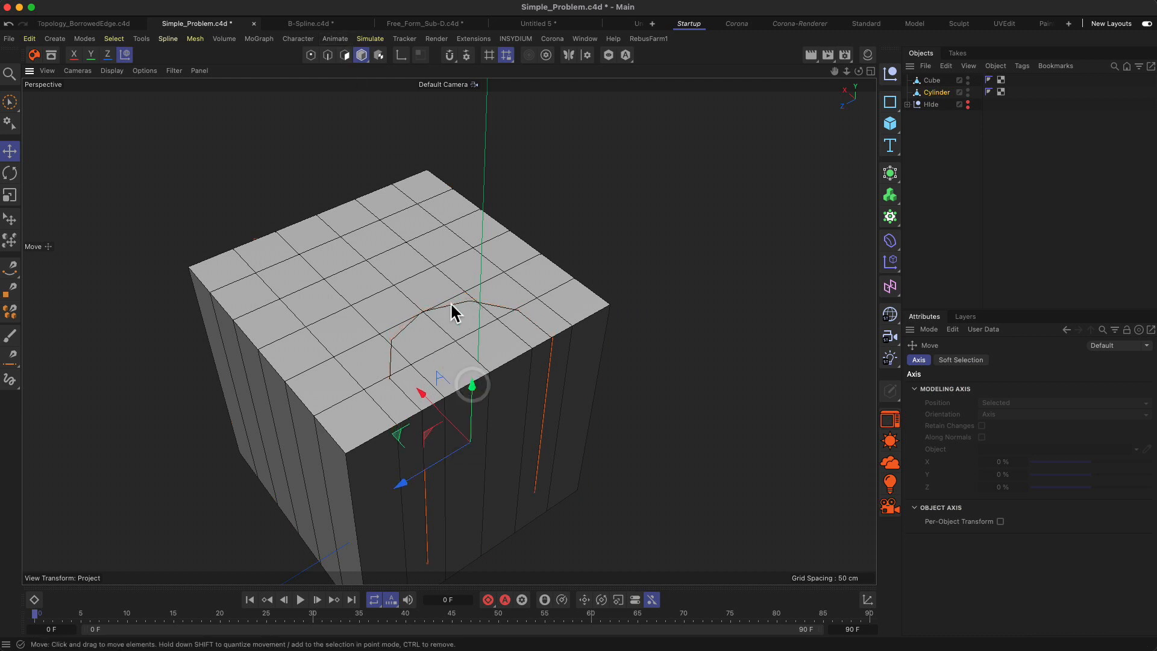
alt+drag(429, 334, 424, 378)
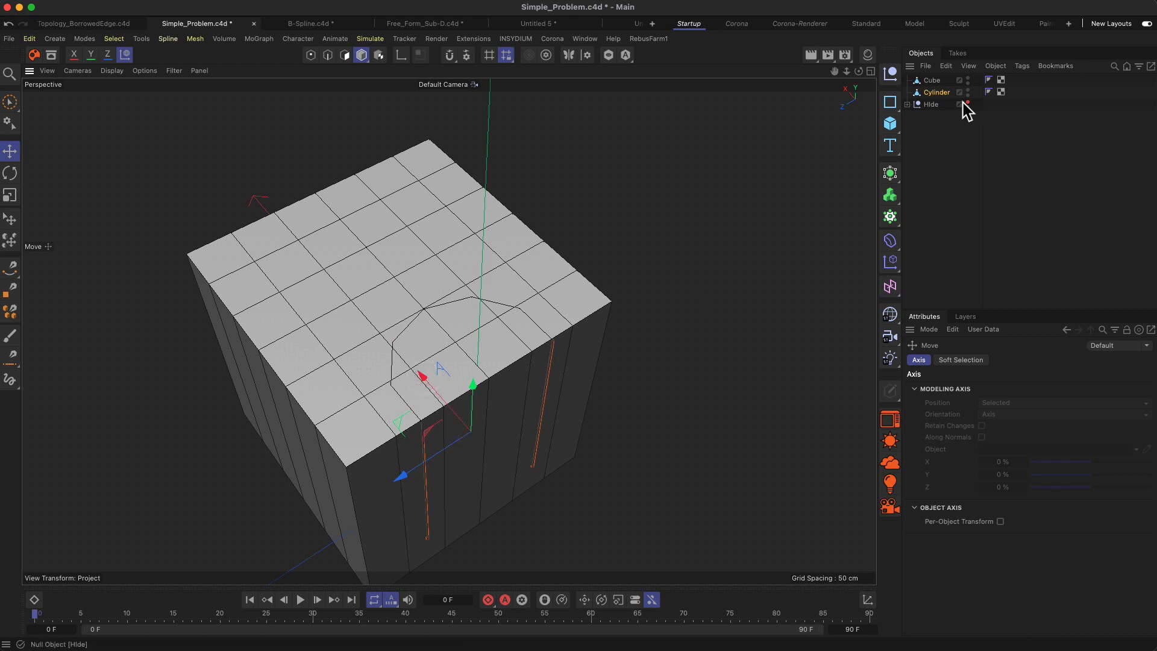
Step: Delete the cube's four top-face polygons inside the outline of the cylinder's rim
click(937, 82)
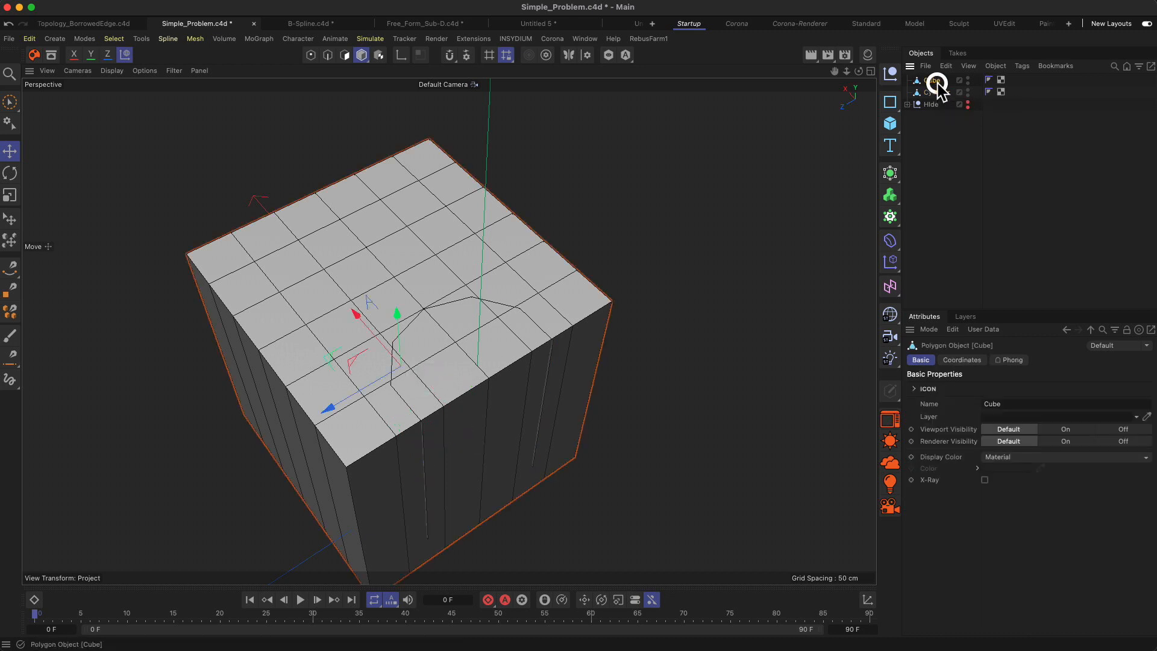
alt+drag(547, 425, 519, 371)
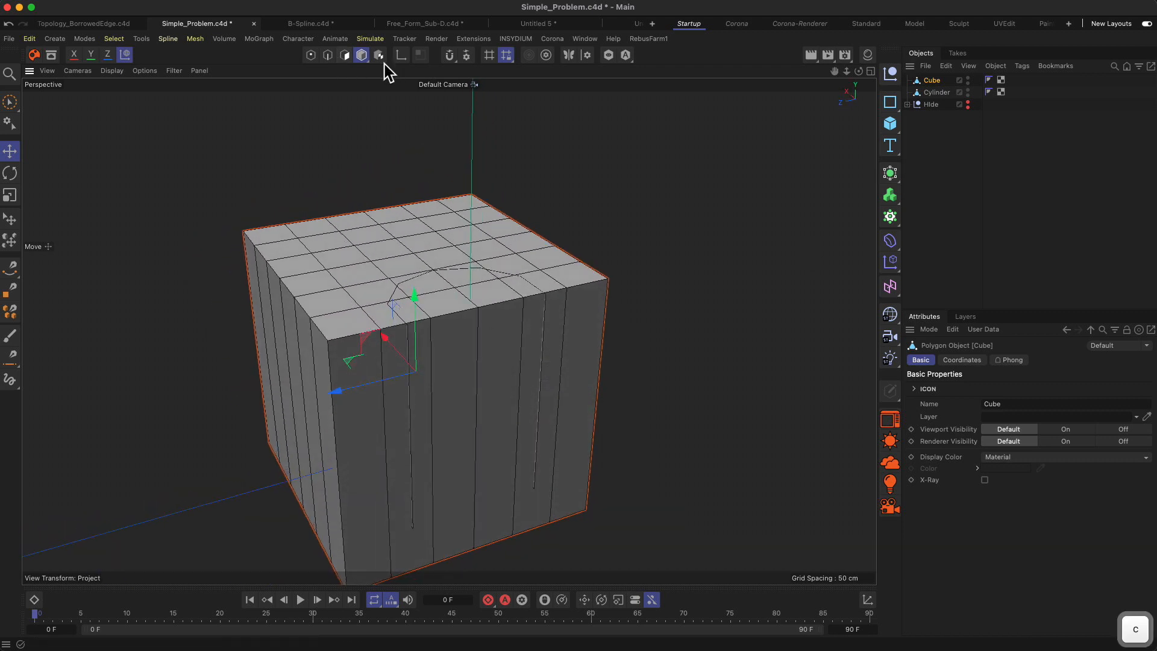
click(344, 55)
alt+drag(467, 351, 450, 355)
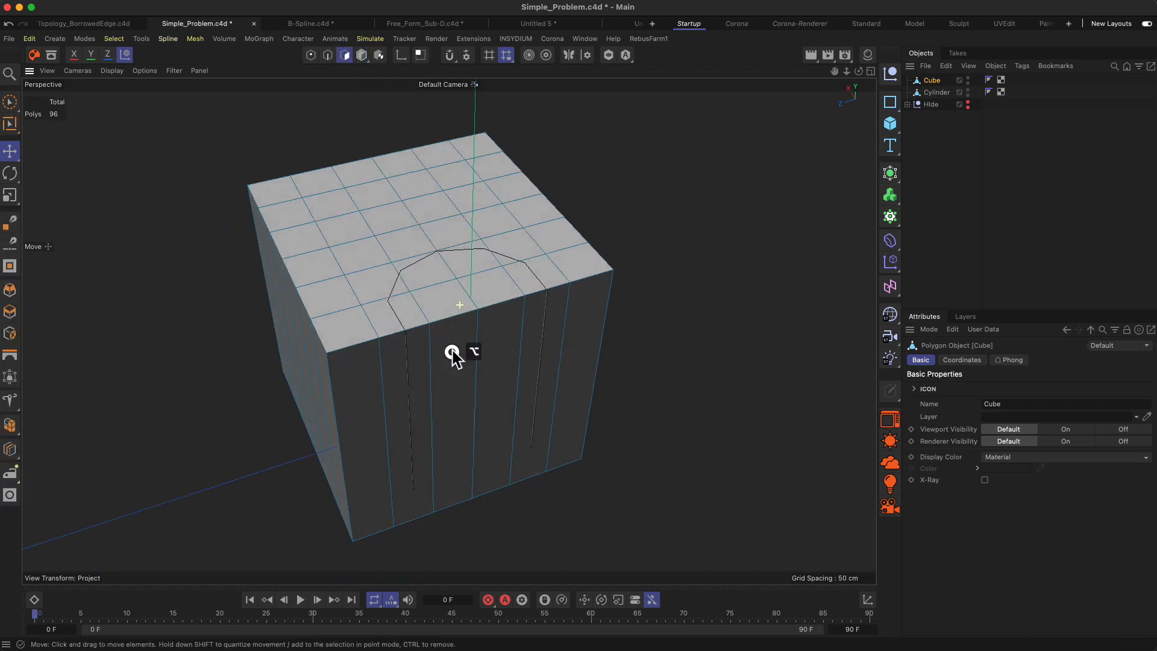
key(9)
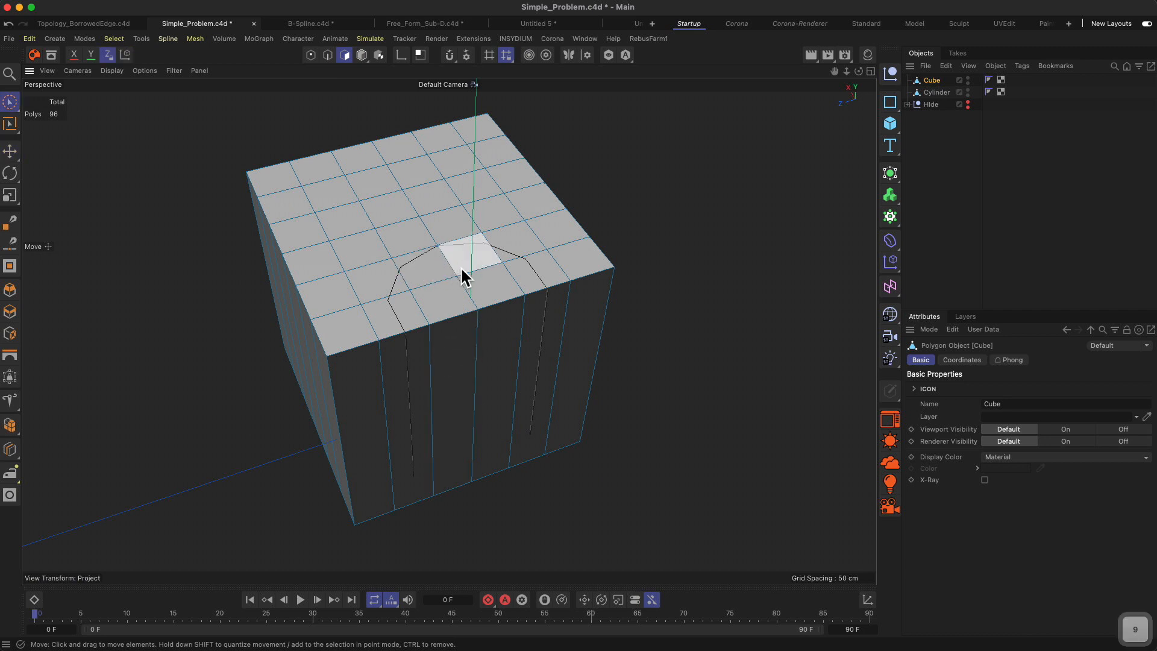
mouse_move(461, 275)
mouse_down()
mouse_move(444, 288)
mouse_move(468, 328)
mouse_move(476, 253)
mouse_move(476, 272)
mouse_move(506, 253)
mouse_move(506, 226)
mouse_up()
key(Delete)
key(2)
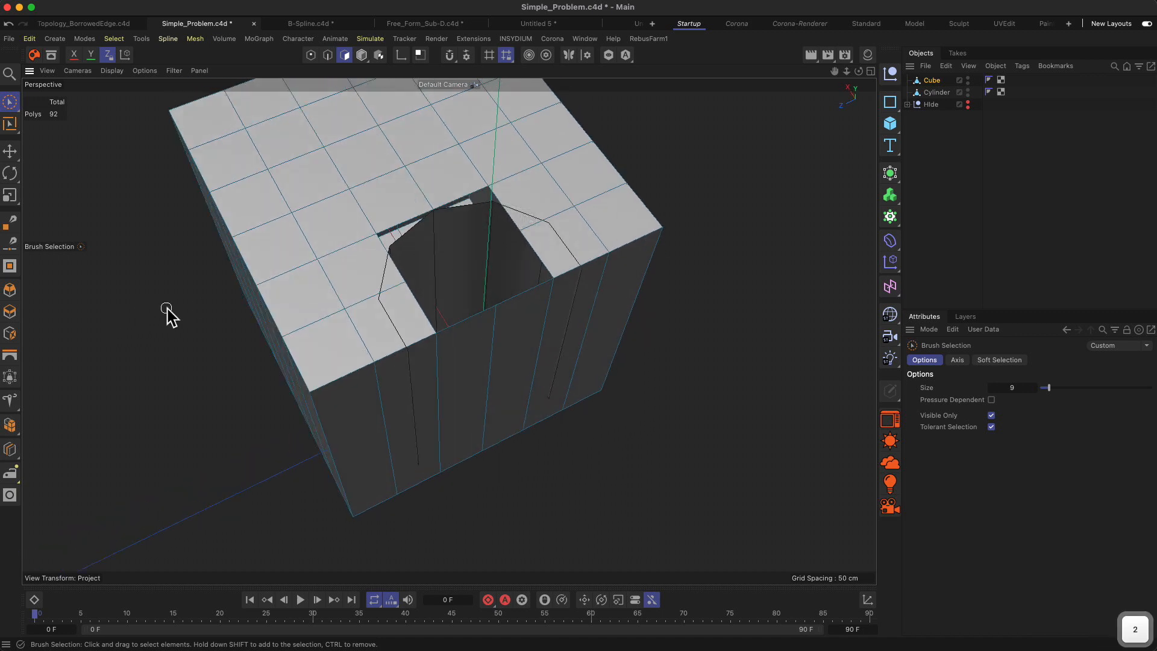
Step: Start Stitch and Sew on the points of the cube and cylinder and inspect the rim's height against the cube's top face
ctrl+click(938, 92)
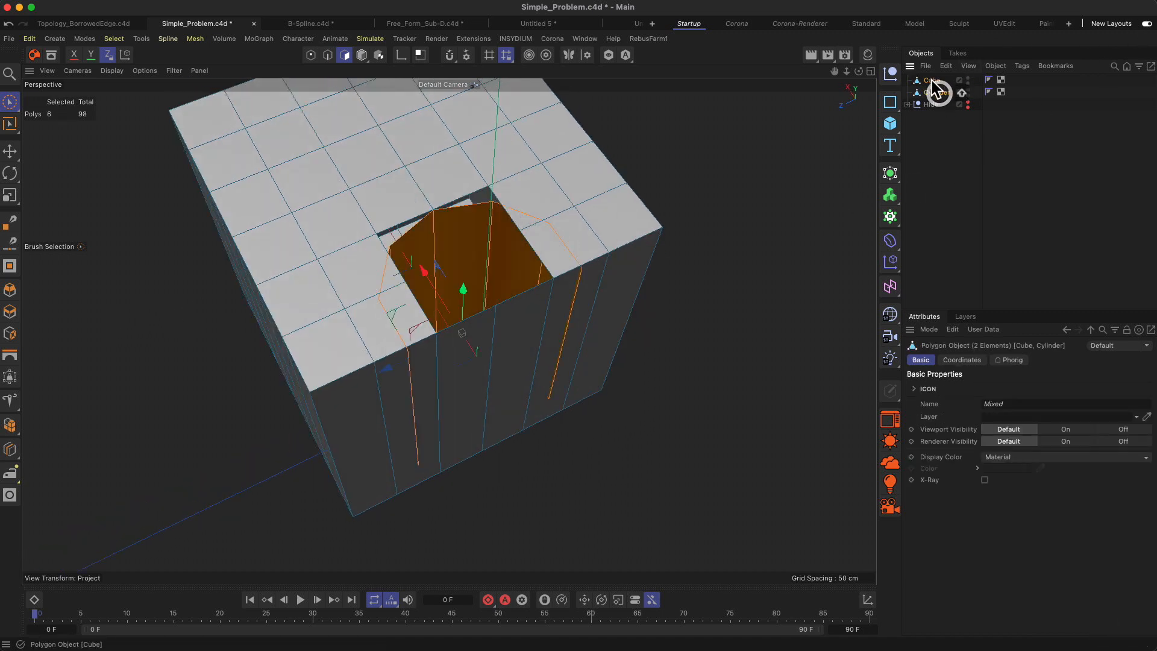
click(311, 55)
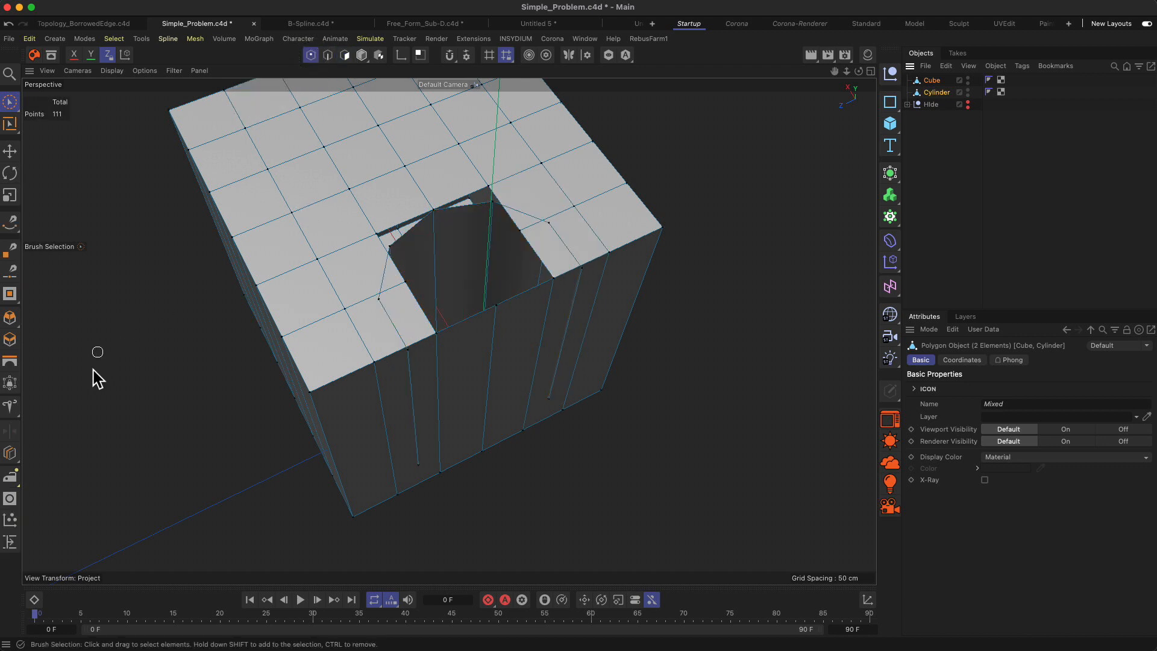
alt+middle_drag(27, 512, 47, 504)
key(m)
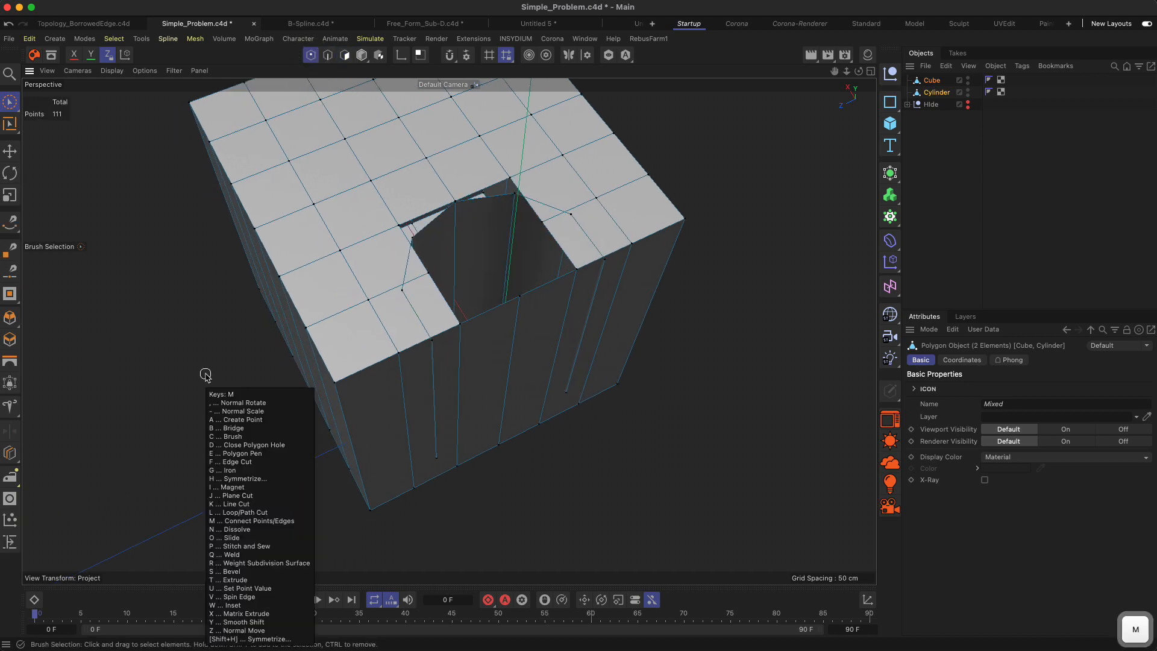
key(p)
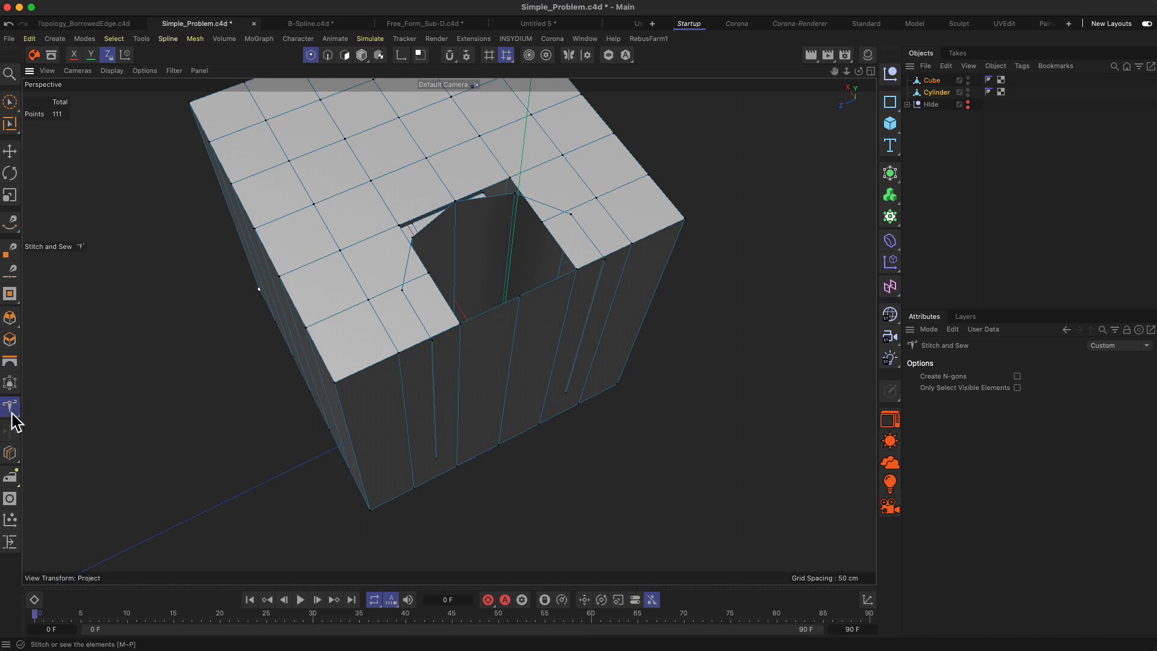
key(3)
drag(339, 212, 294, 349)
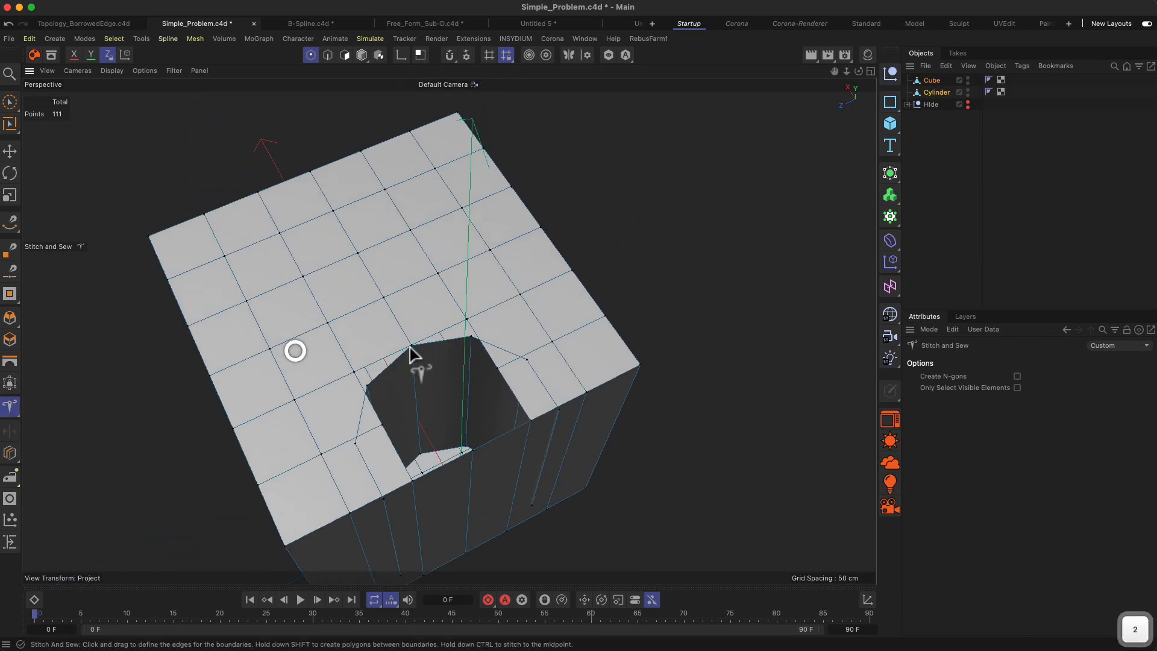
key(2)
drag(412, 341, 452, 372)
alt+drag(446, 318, 543, 191)
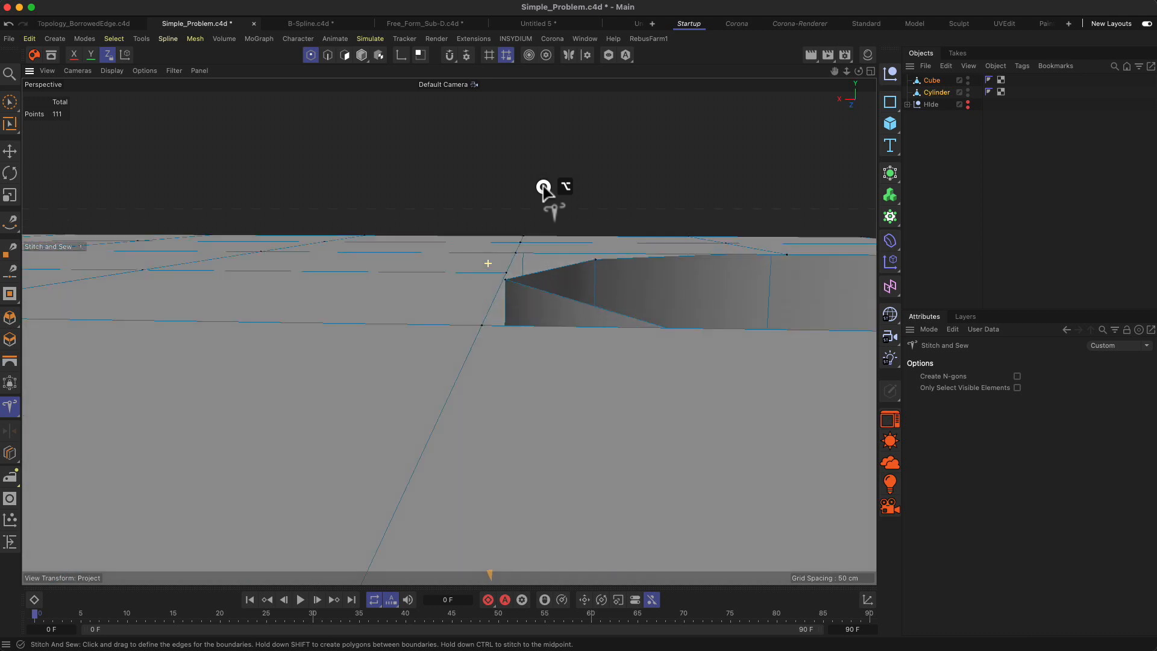
Step: Raise the cylinder slightly along Y in the Front view to align its rim with the cube's top edge
click(942, 93)
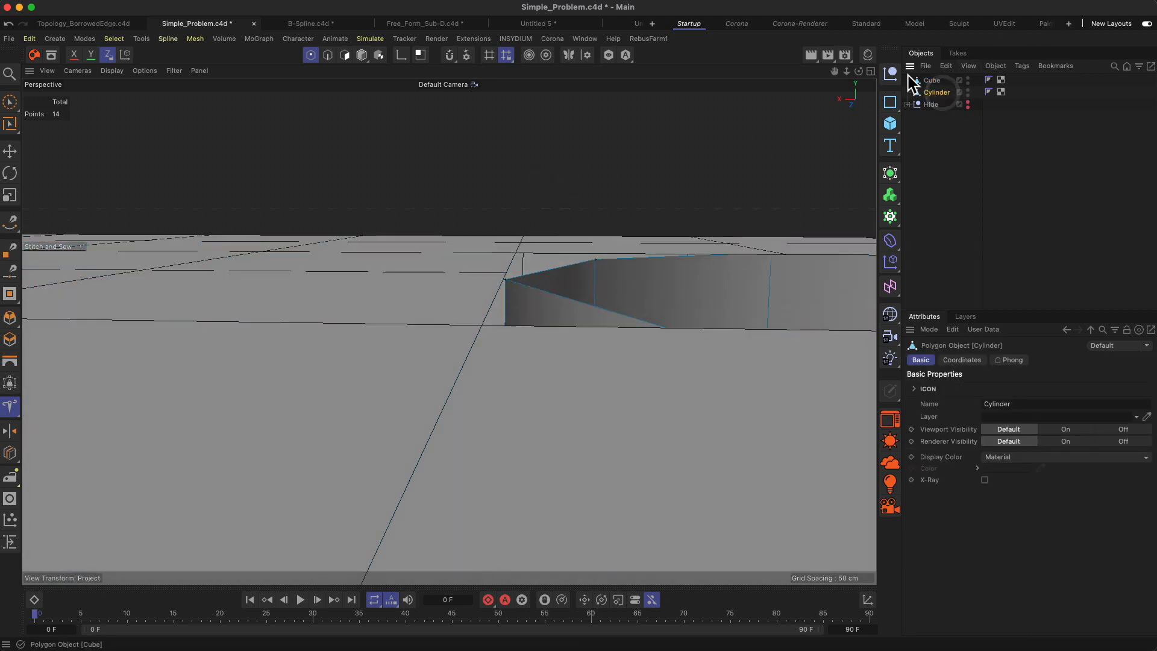
click(869, 73)
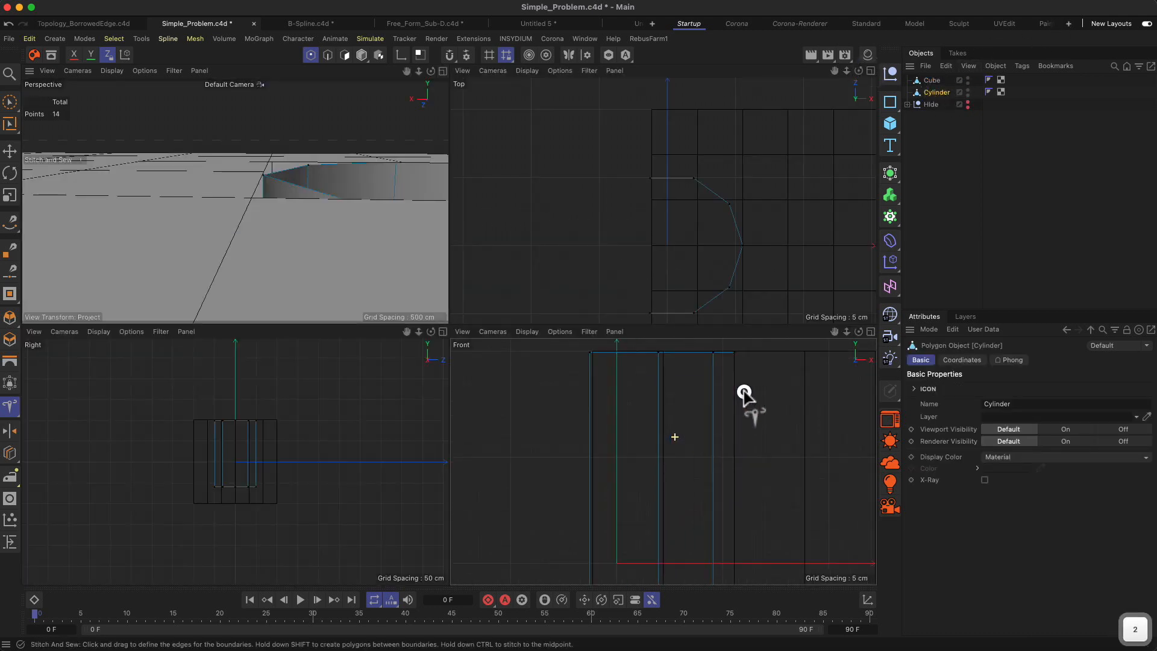
drag(629, 367, 640, 362)
click(933, 90)
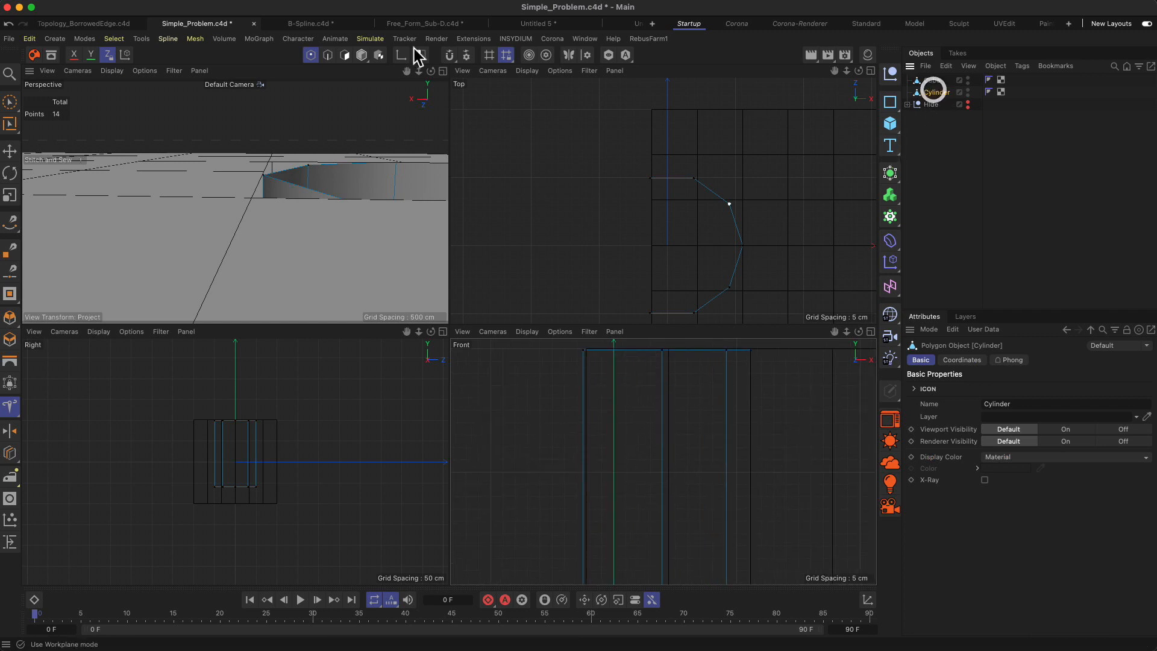
click(361, 55)
key(e)
click(871, 331)
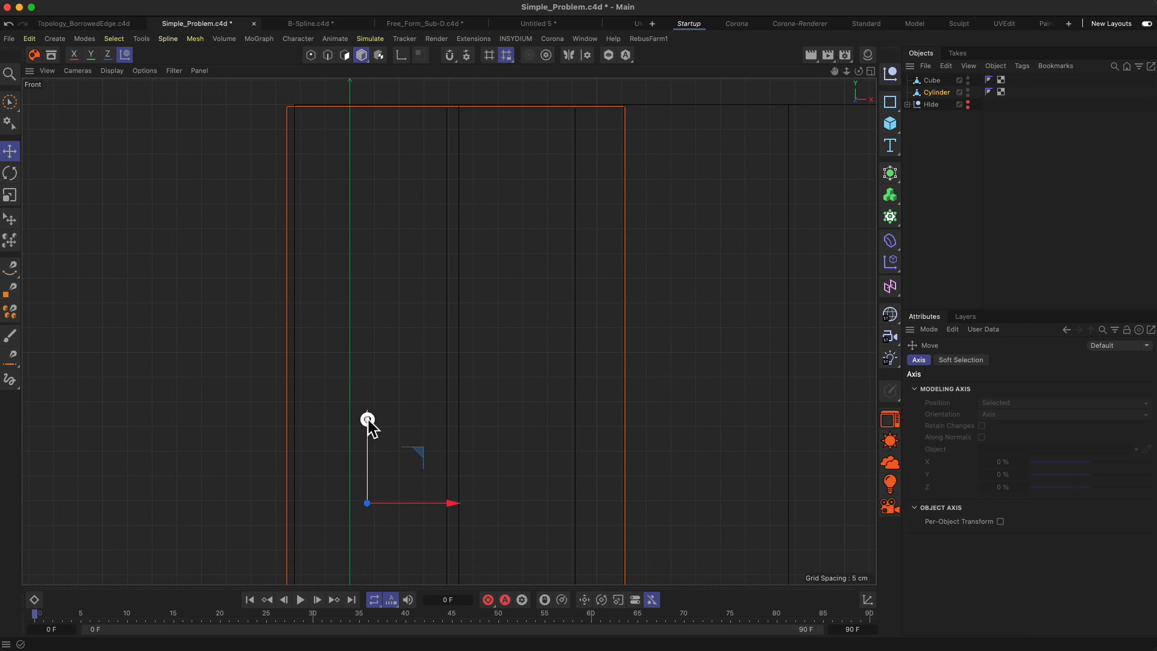
drag(369, 420, 368, 418)
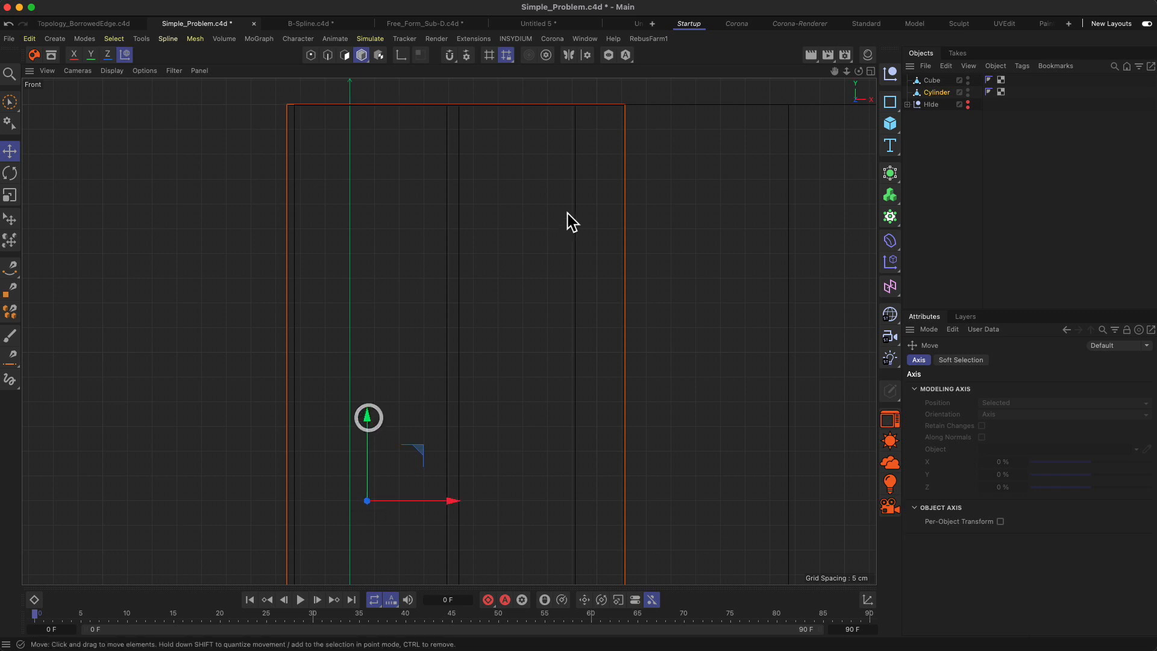
Step: Activate Stitch and Sew in point mode for the cube and cylinder together
shift+click(932, 80)
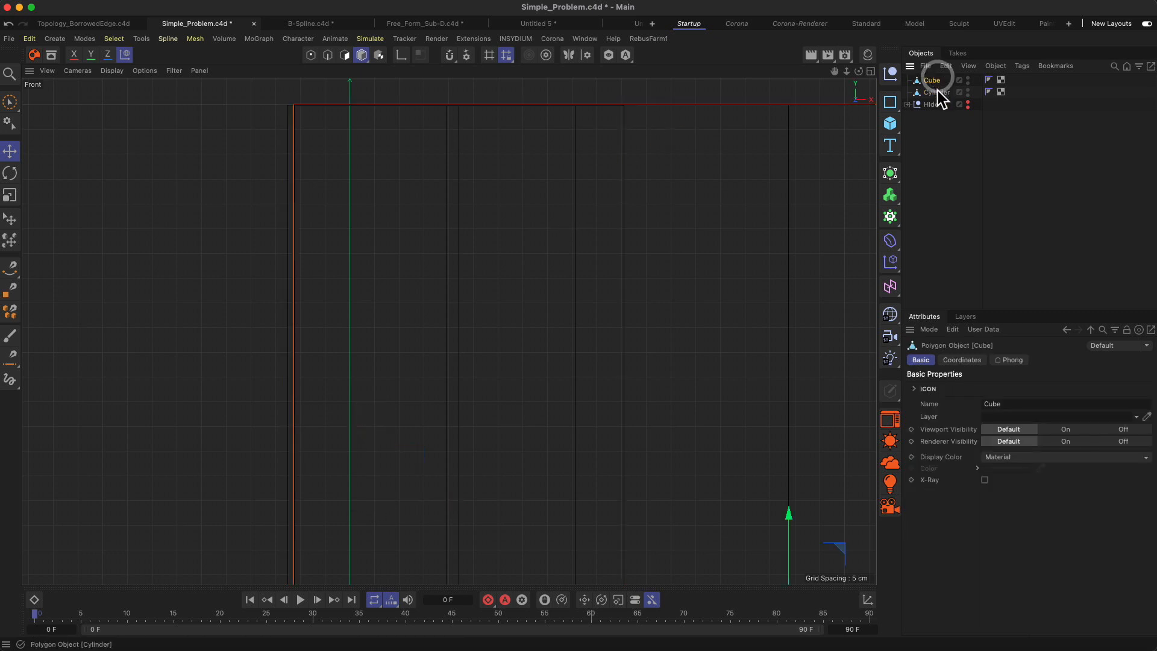
click(870, 70)
click(444, 71)
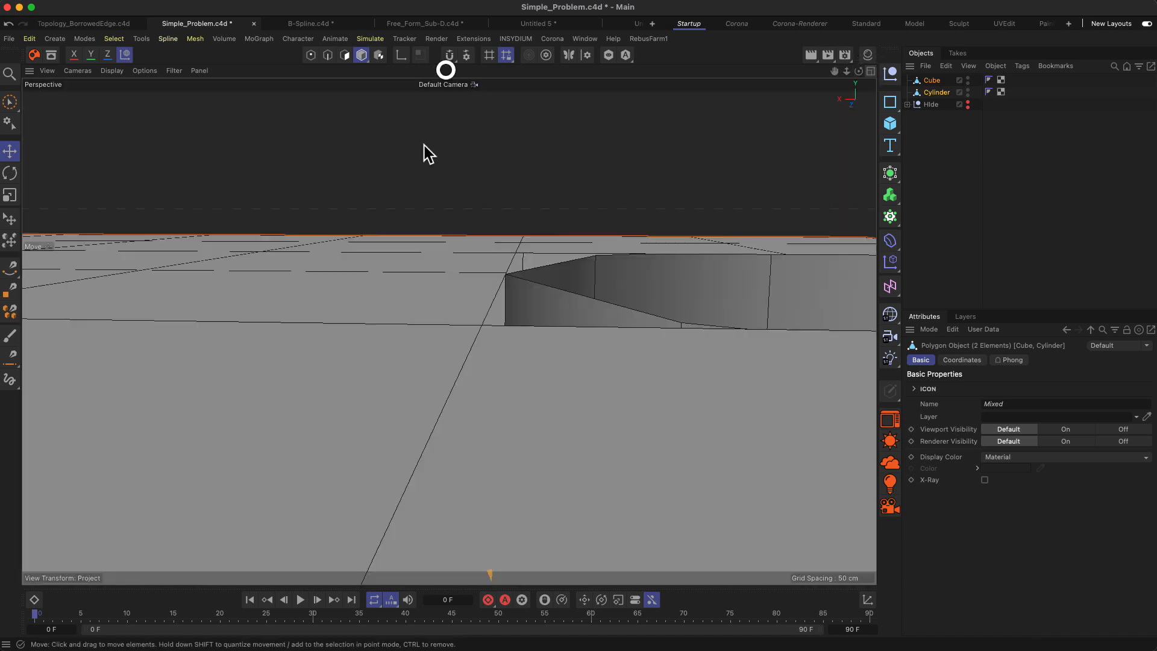
alt+drag(568, 330, 529, 391)
key(1)
drag(625, 205, 473, 400)
click(314, 54)
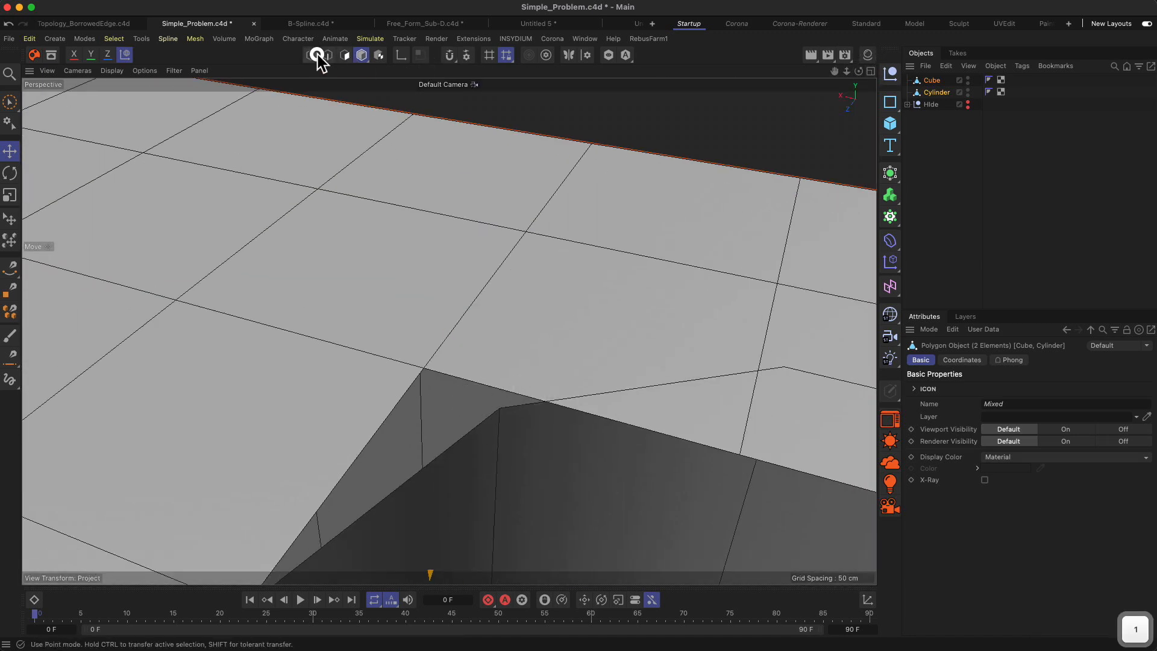
key(1)
drag(416, 432, 592, 232)
key(m)
key(p)
Step: Stitch the cube point at the middle of the hole's inner edge to the nearest cylinder rim vertex
key(2)
mouse_move(512, 313)
alt+mouse_down()
mouse_move(478, 330)
mouse_move(493, 325)
alt+mouse_up()
key(1)
drag(253, 555, 302, 577)
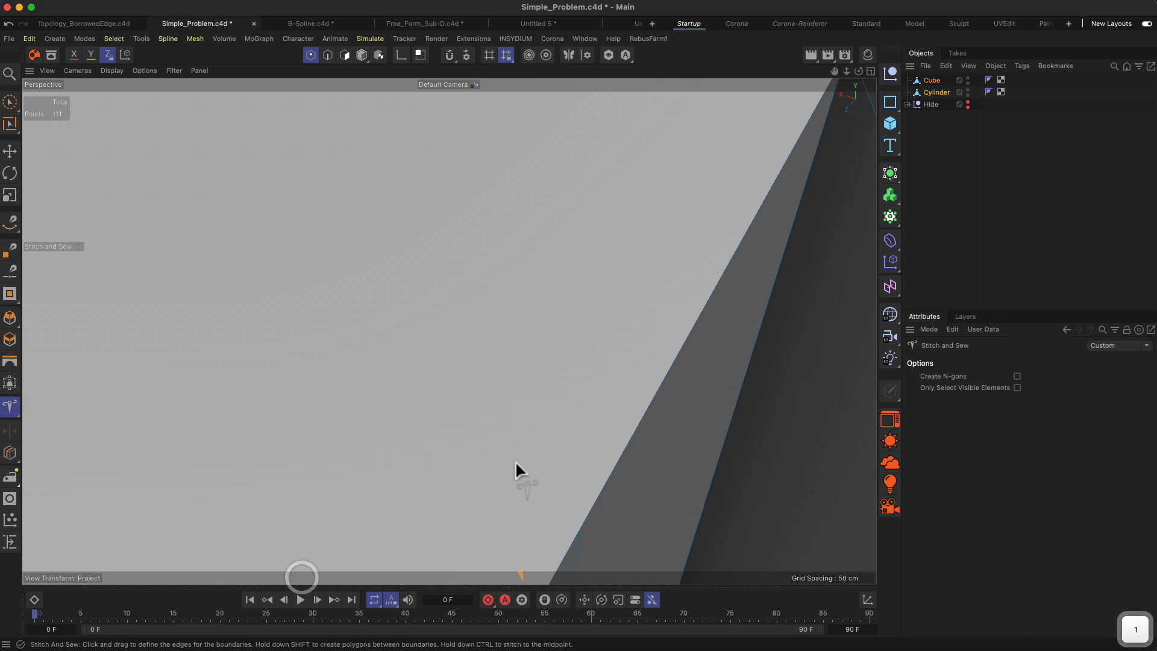
alt+drag(515, 461, 444, 484)
alt+drag(589, 328, 522, 349)
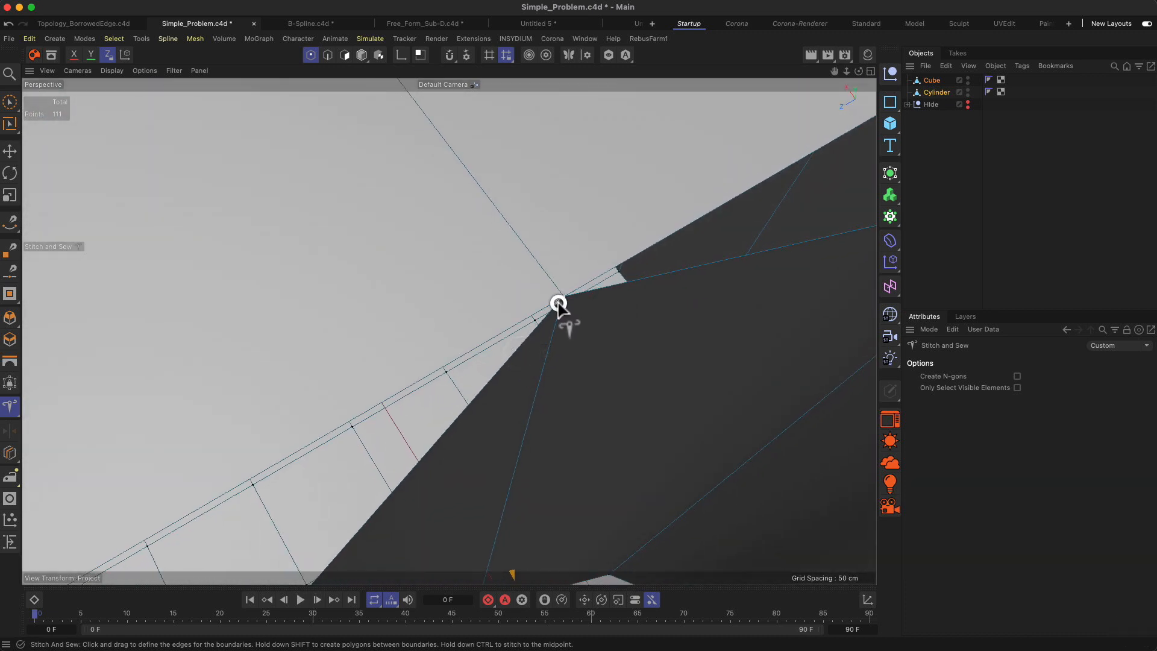
drag(559, 305, 584, 338)
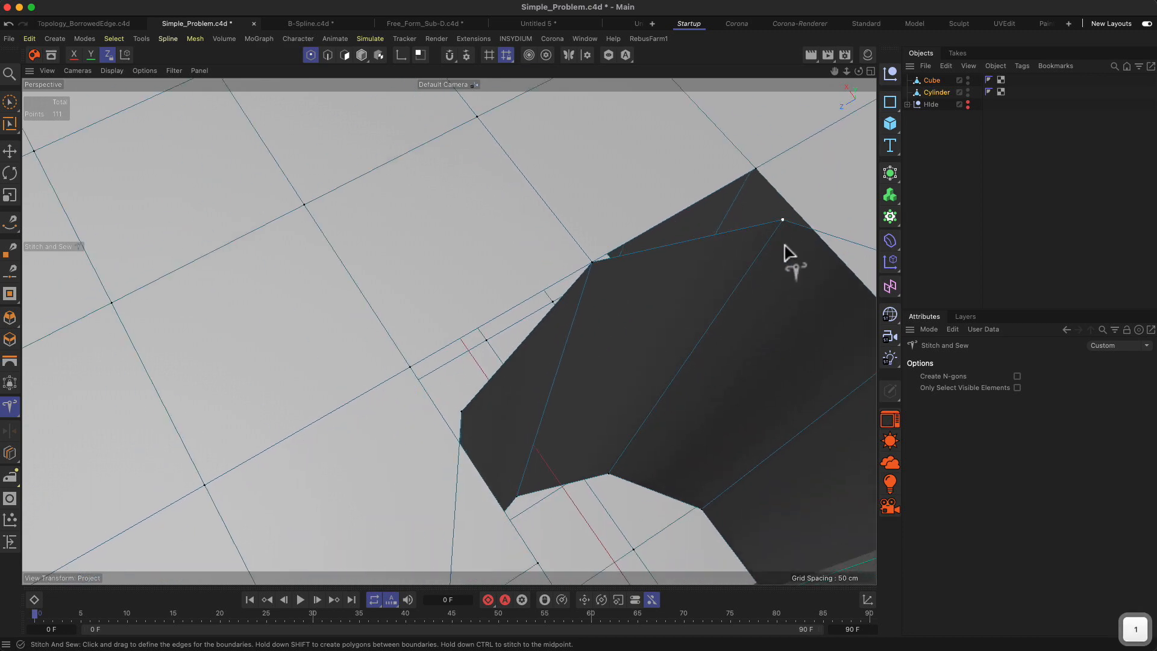
Step: Stitch the hole's two inner corner points and two side points to the nearest vertices of the cylinder's rim
drag(784, 245, 526, 292)
key(2)
alt+drag(538, 220, 490, 237)
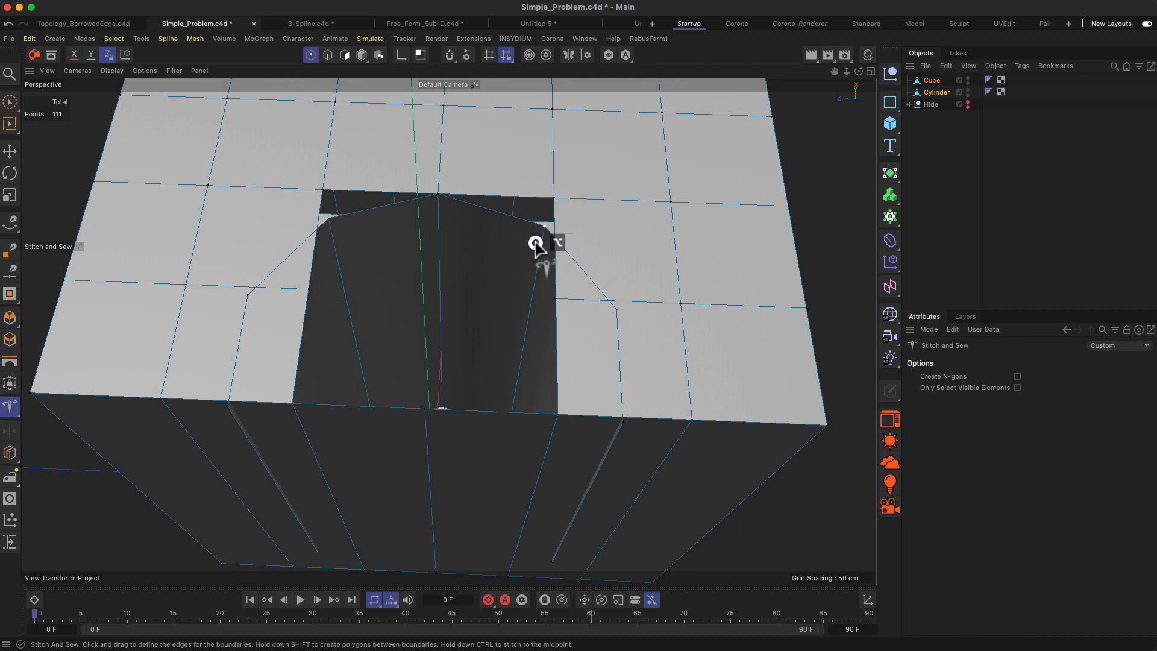
alt+drag(536, 246, 559, 240)
drag(550, 194, 546, 229)
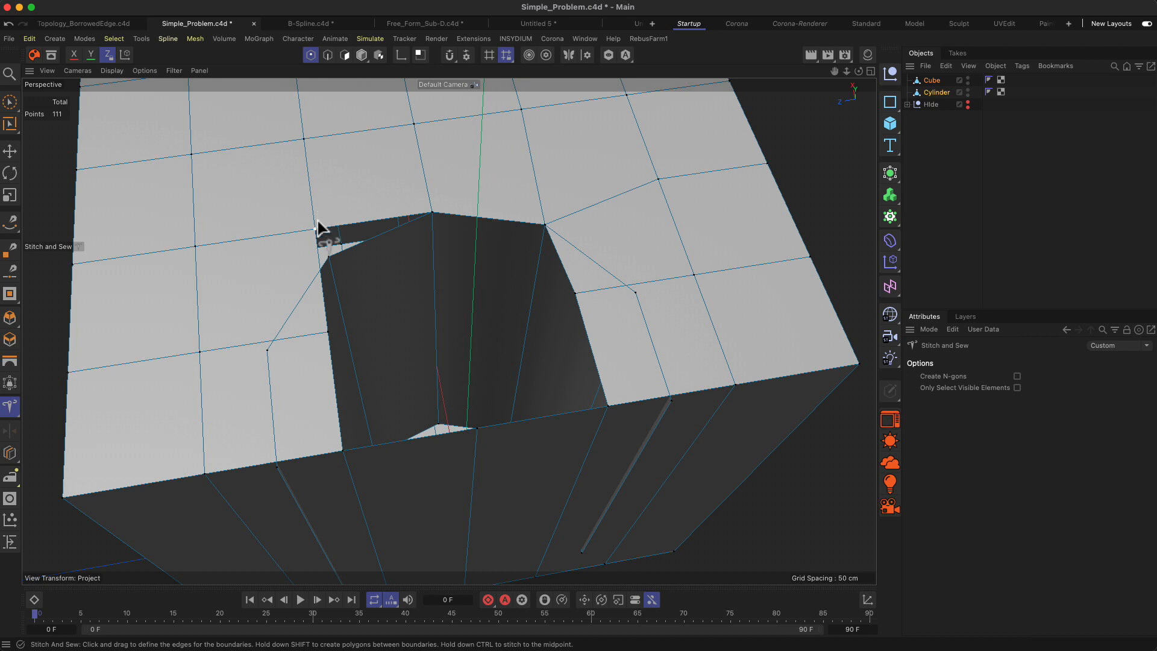
drag(318, 228, 328, 257)
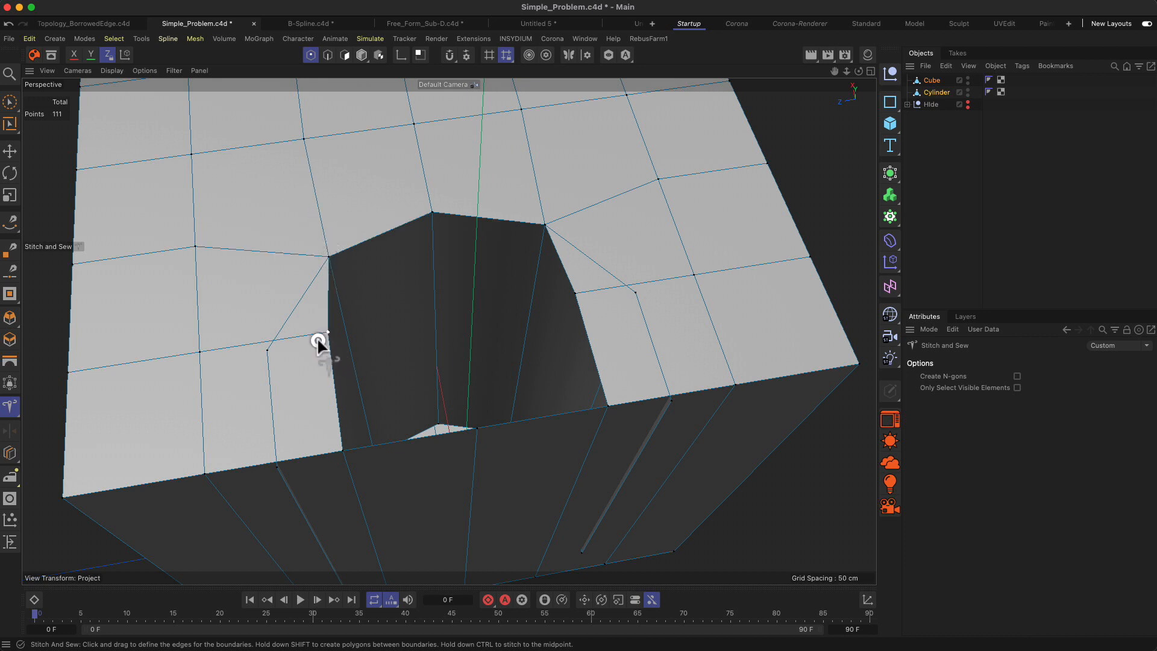
drag(265, 357, 265, 355)
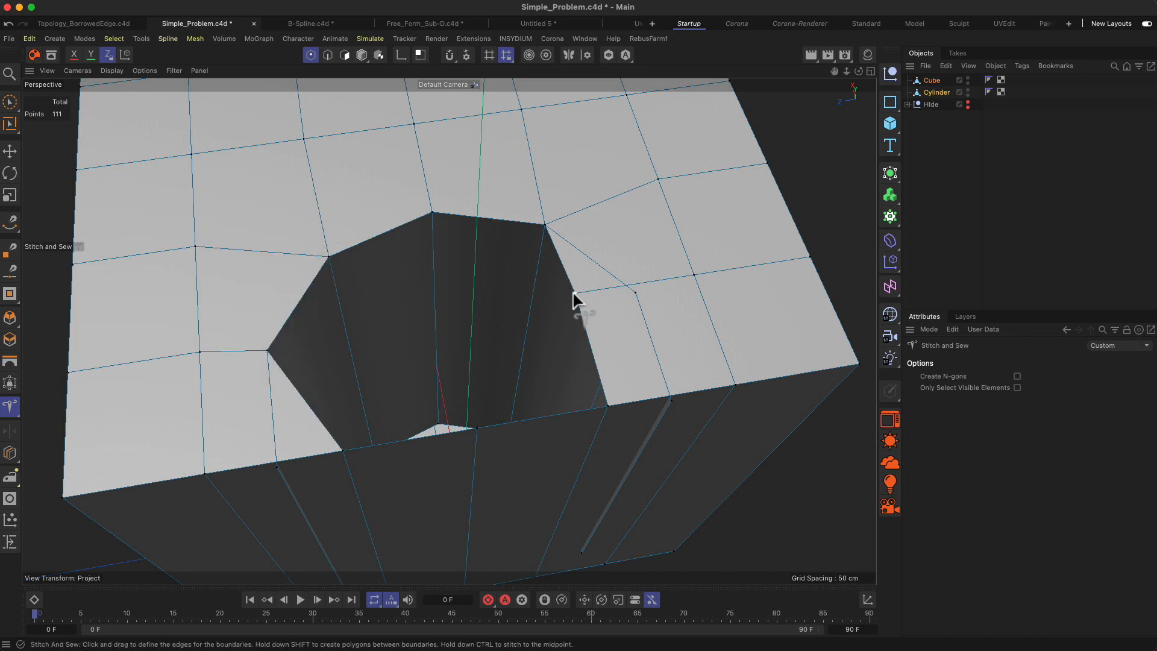
drag(641, 294, 649, 294)
Step: Brush-select the cylinder's two upper end points at the notch's open side in the Top view
alt+drag(723, 345, 627, 354)
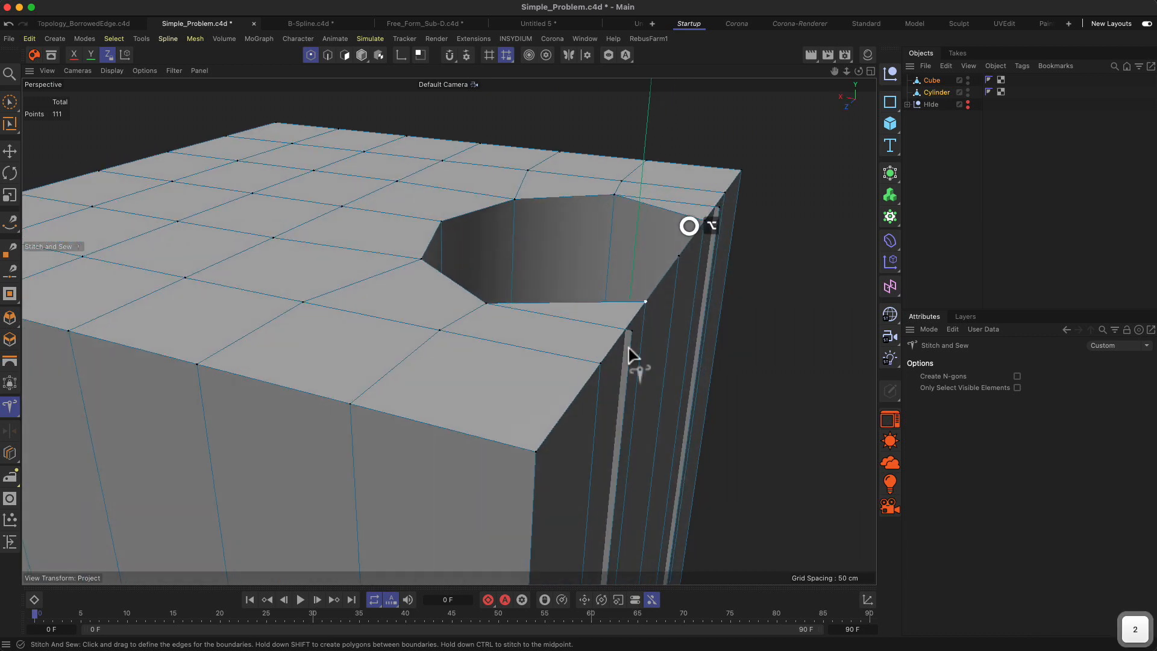
drag(711, 232, 694, 264)
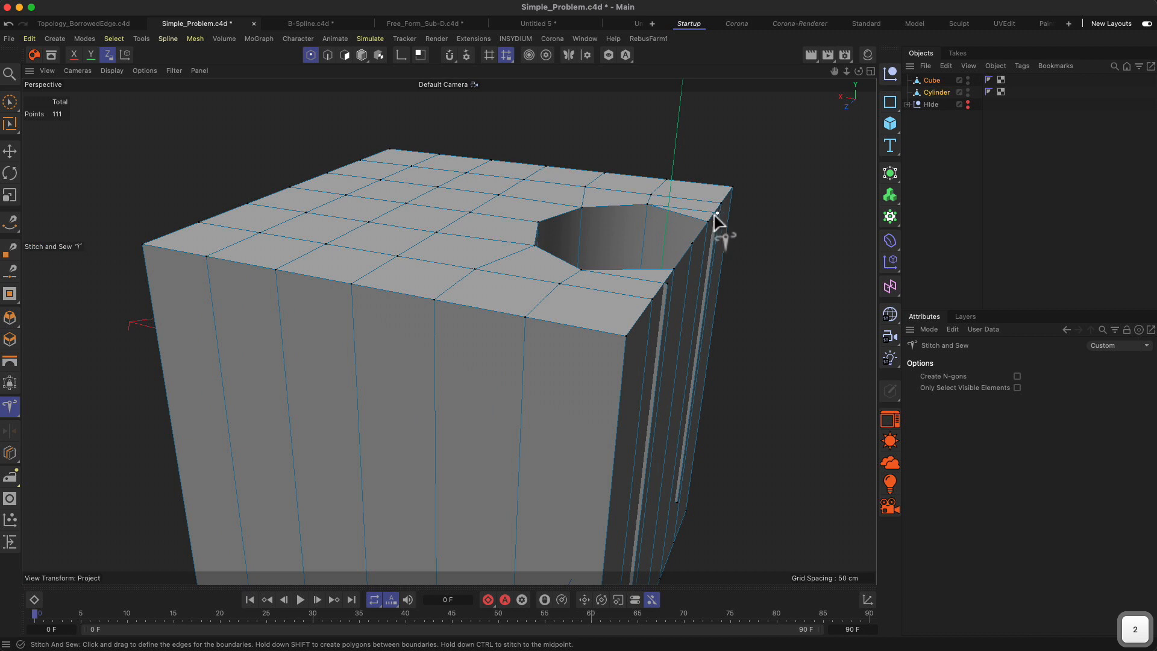
click(871, 71)
key(9)
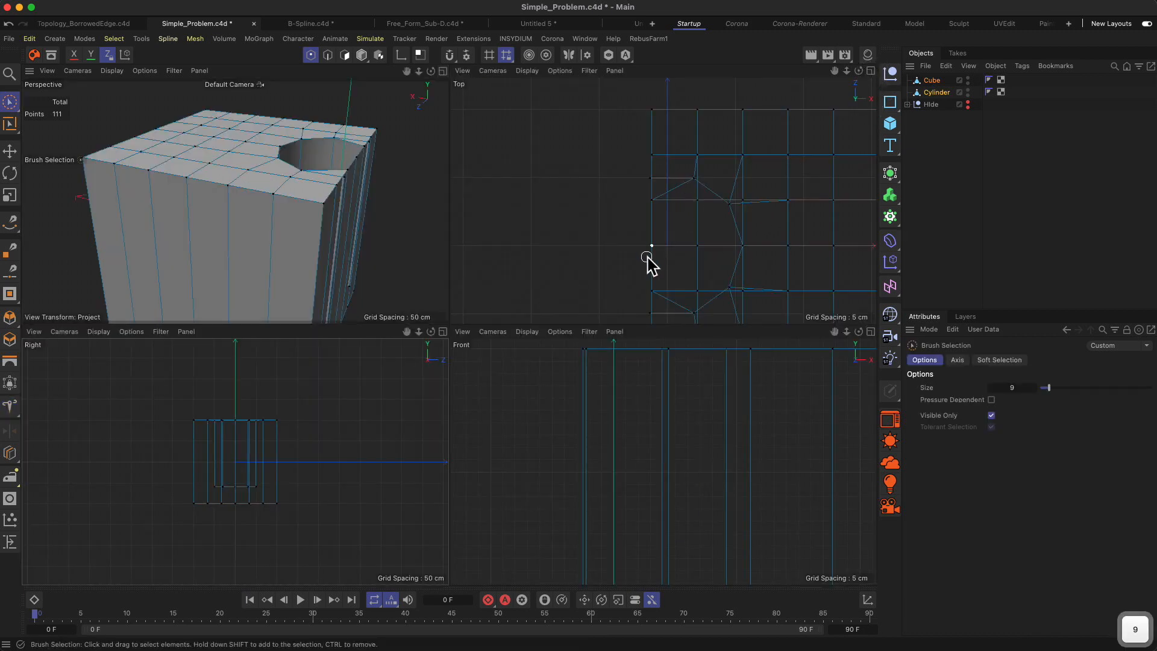
click(647, 179)
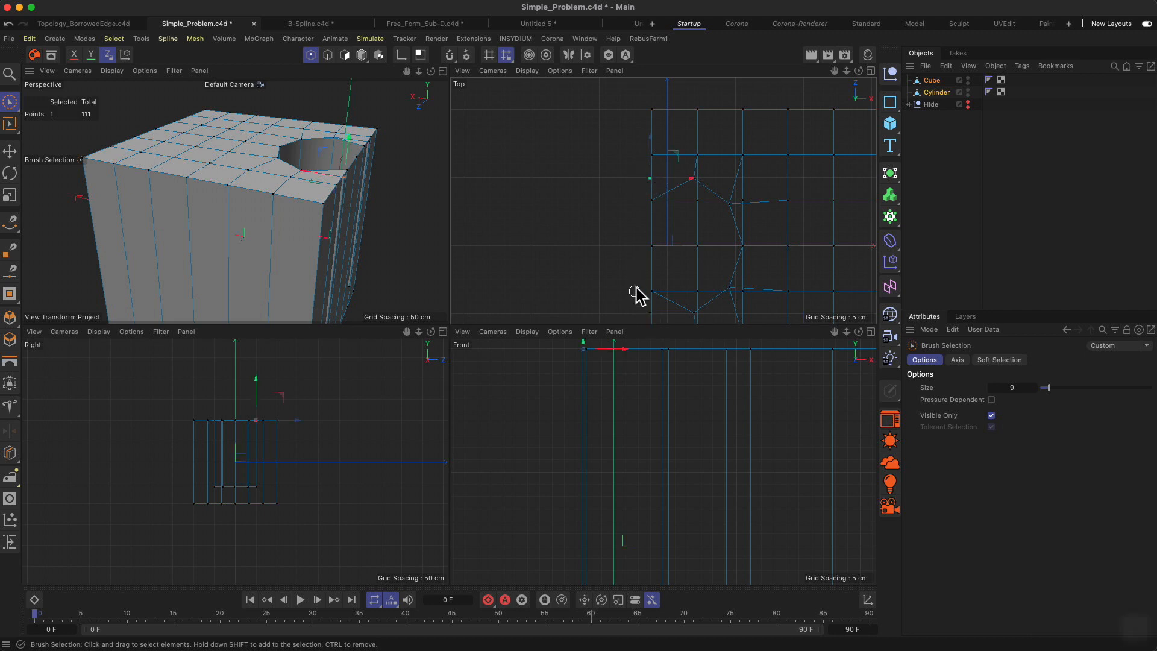
key(1)
drag(636, 284, 631, 223)
shift+click(645, 256)
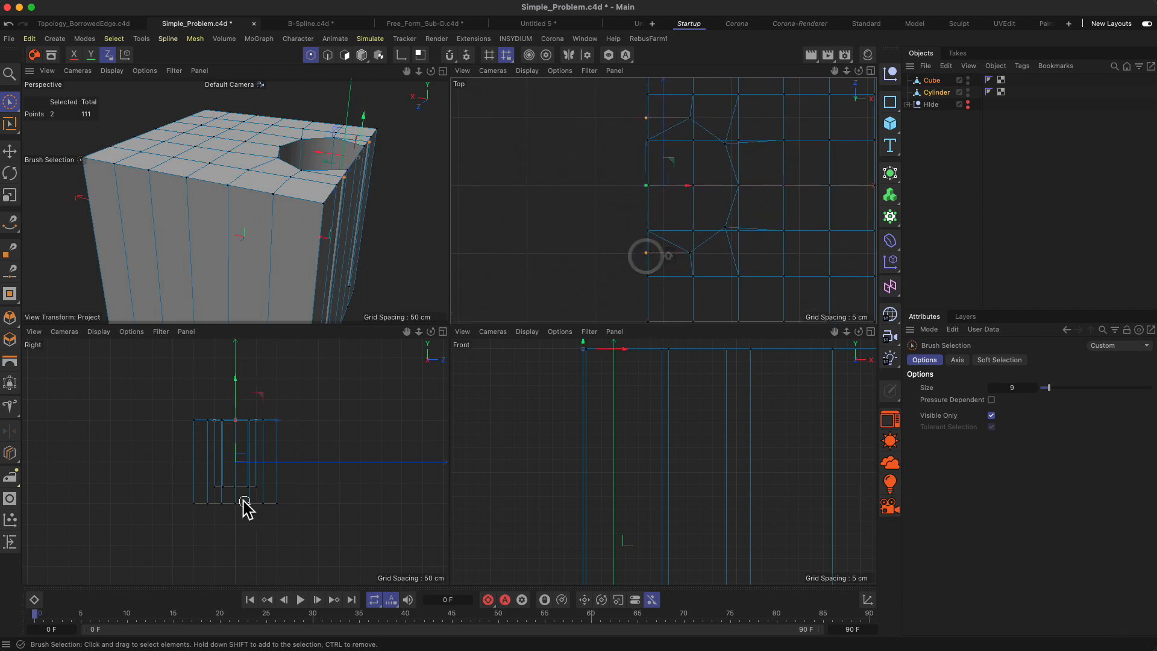
Step: Turn off Visible Only and add the cylinder's two lower end points at the notch's open side to the selection
key(1)
right_drag(228, 489, 279, 449)
right_drag(637, 507, 622, 542)
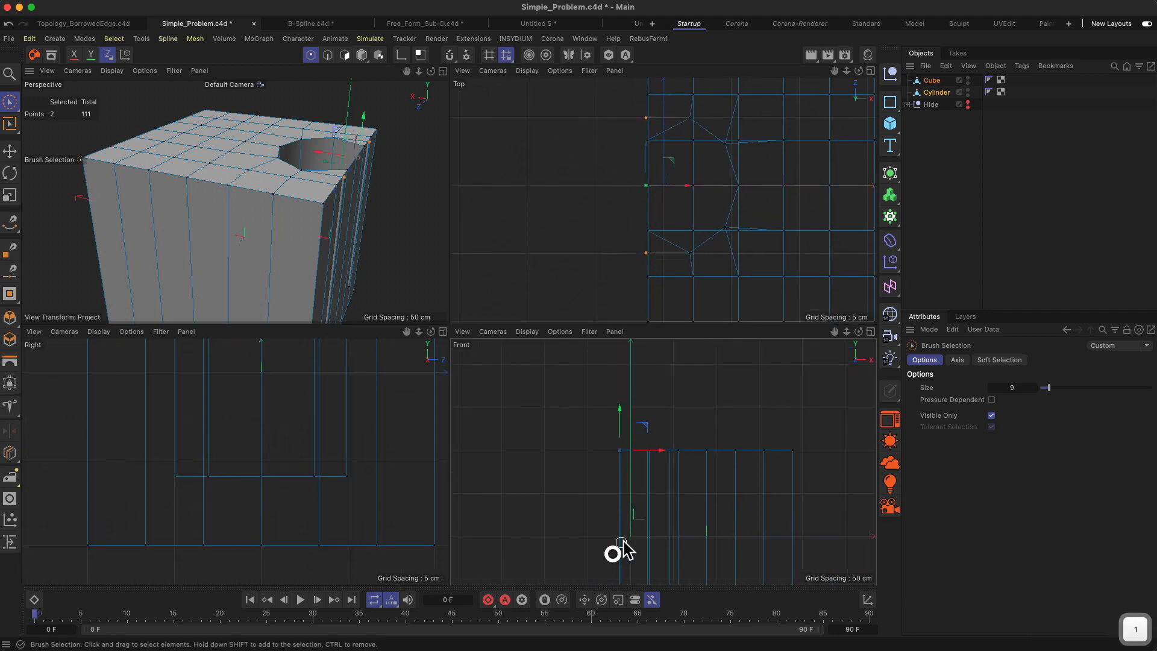
key(1)
drag(621, 548, 623, 393)
shift+click(610, 476)
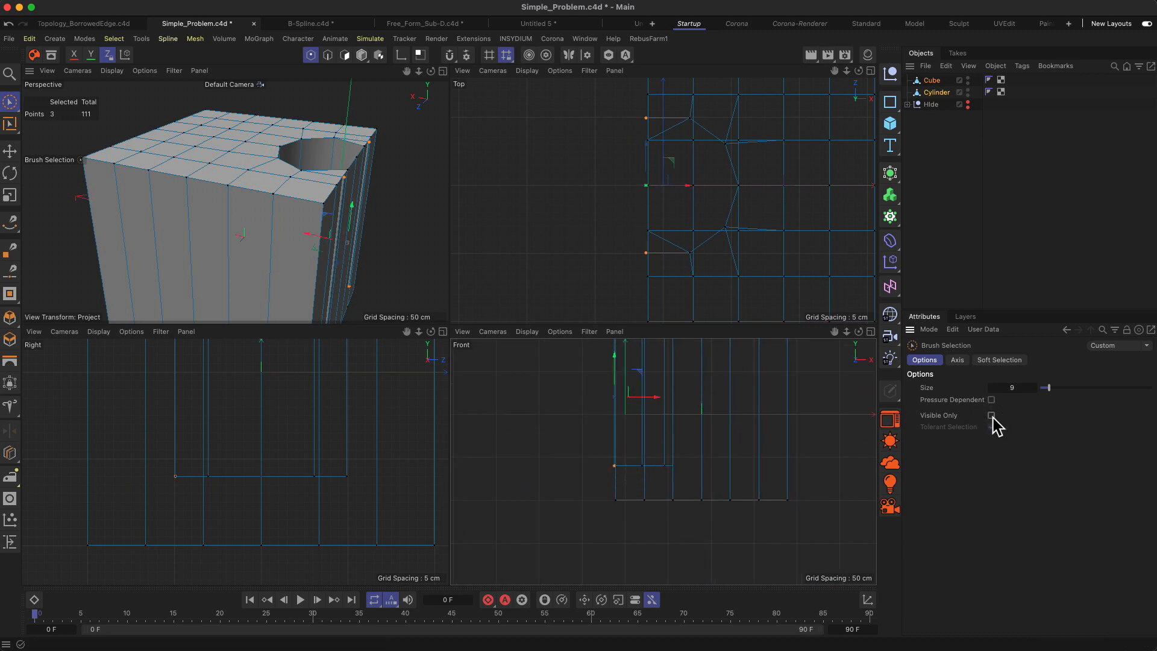
shift+click(618, 476)
shift+click(646, 254)
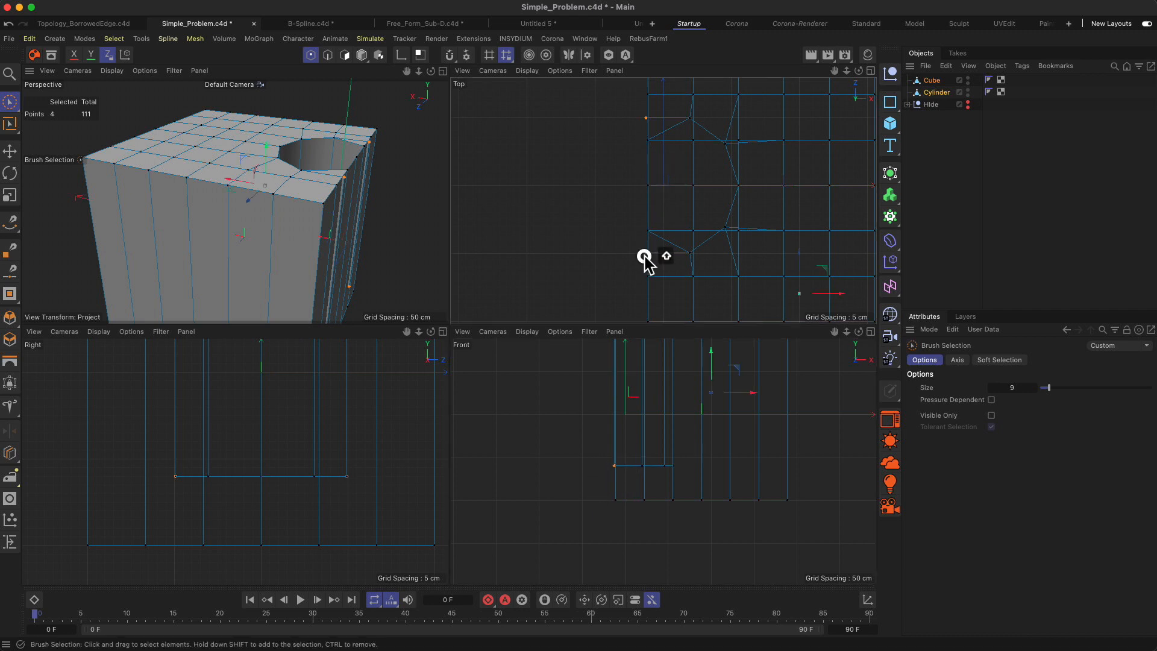
shift+click(645, 120)
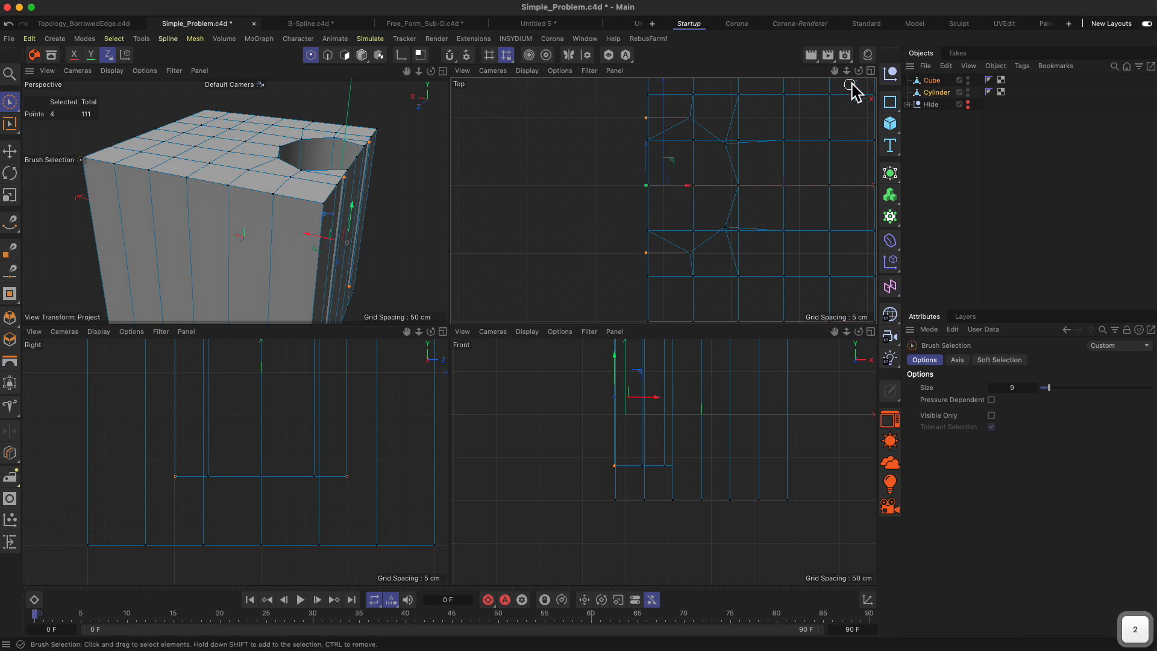
Step: Move the four selected cylinder end points along X in the Top view until they line up with the cube's outer face
click(870, 71)
scroll(486, 279, up, 4)
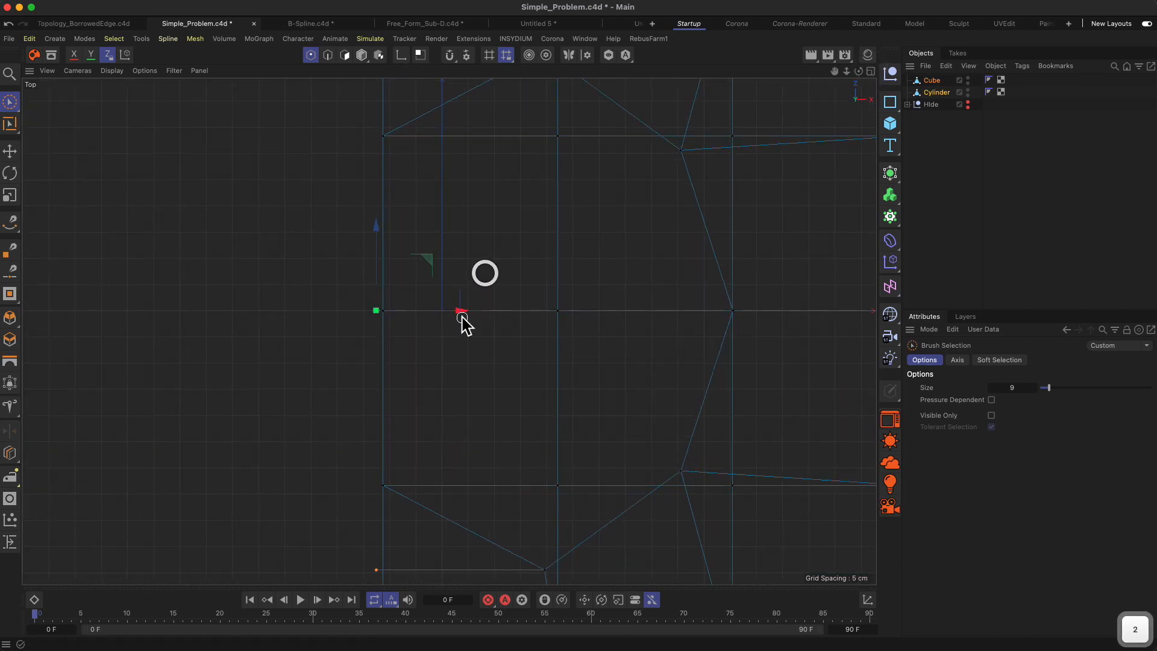
drag(459, 313, 464, 311)
click(871, 72)
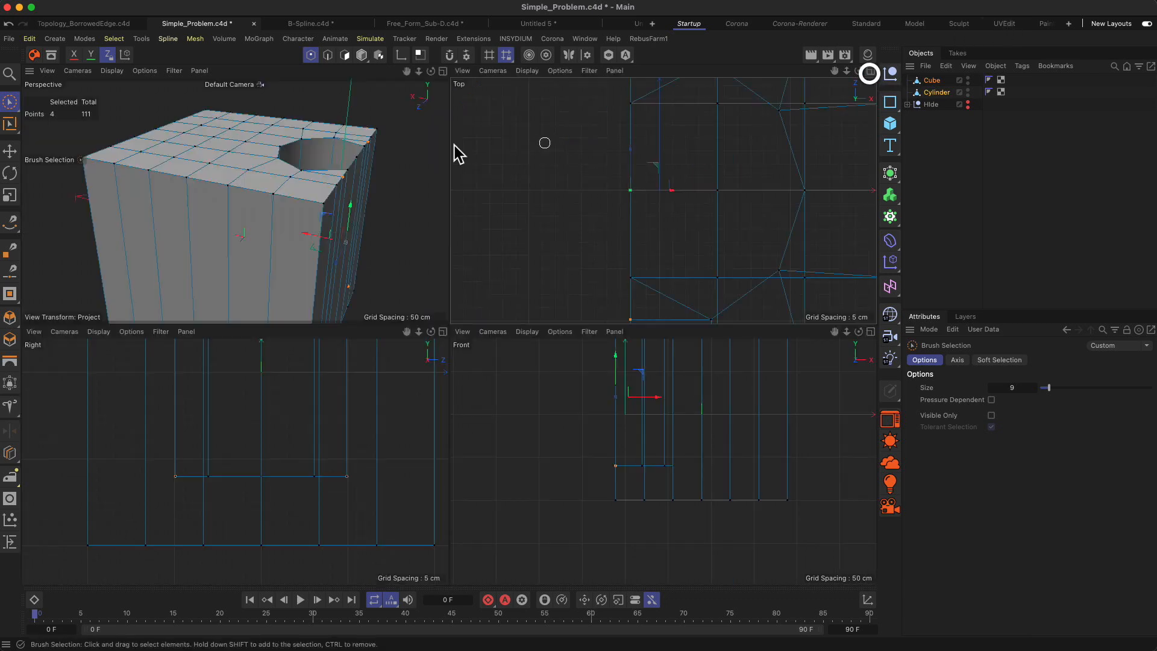
Step: Clear the selection and stitch the cube's two upper corner points at the notch's open side to the cylinder's upper end points
click(443, 71)
key(1)
drag(725, 301, 488, 311)
key(p)
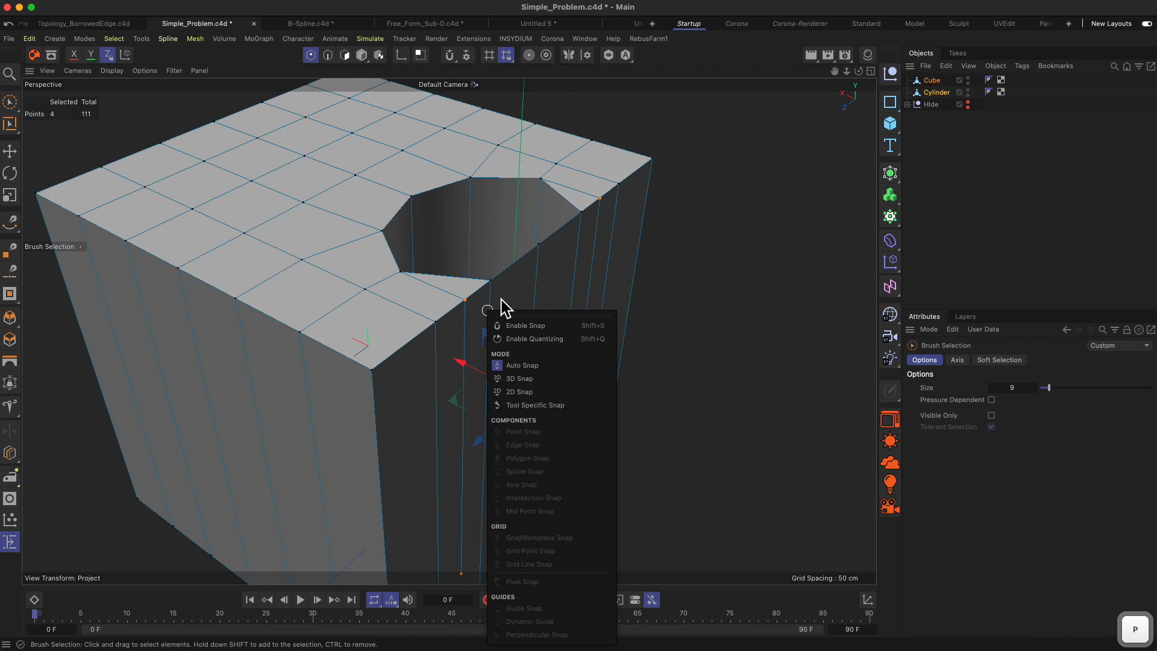
key(m)
key(o)
key(9)
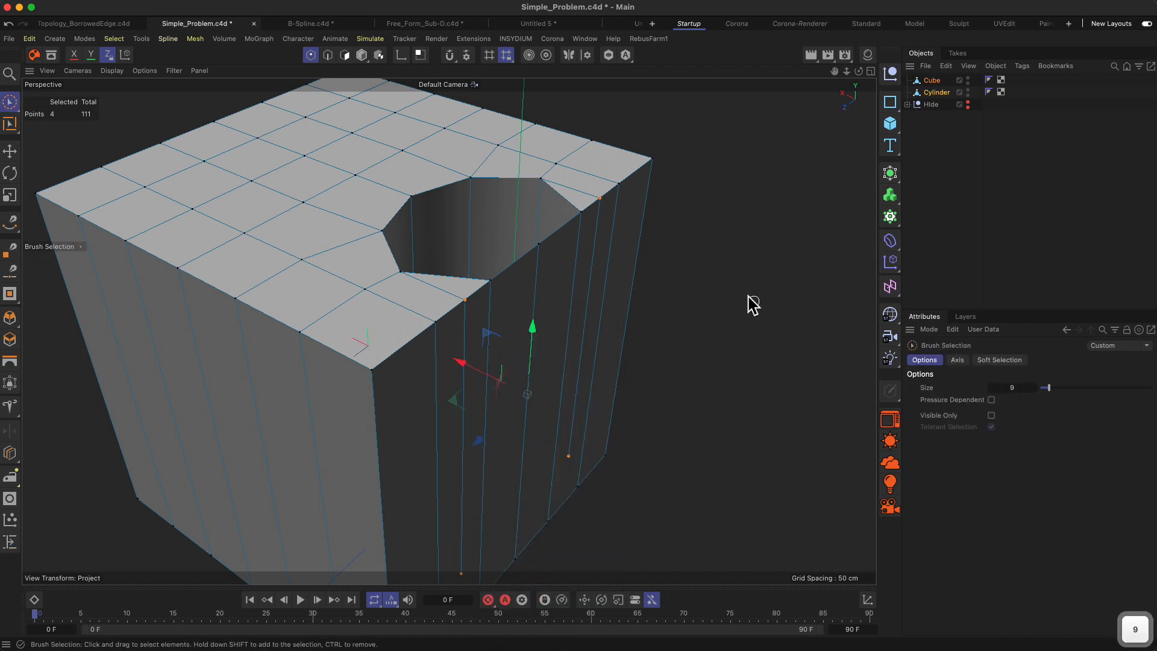
click(744, 300)
key(m)
key(p)
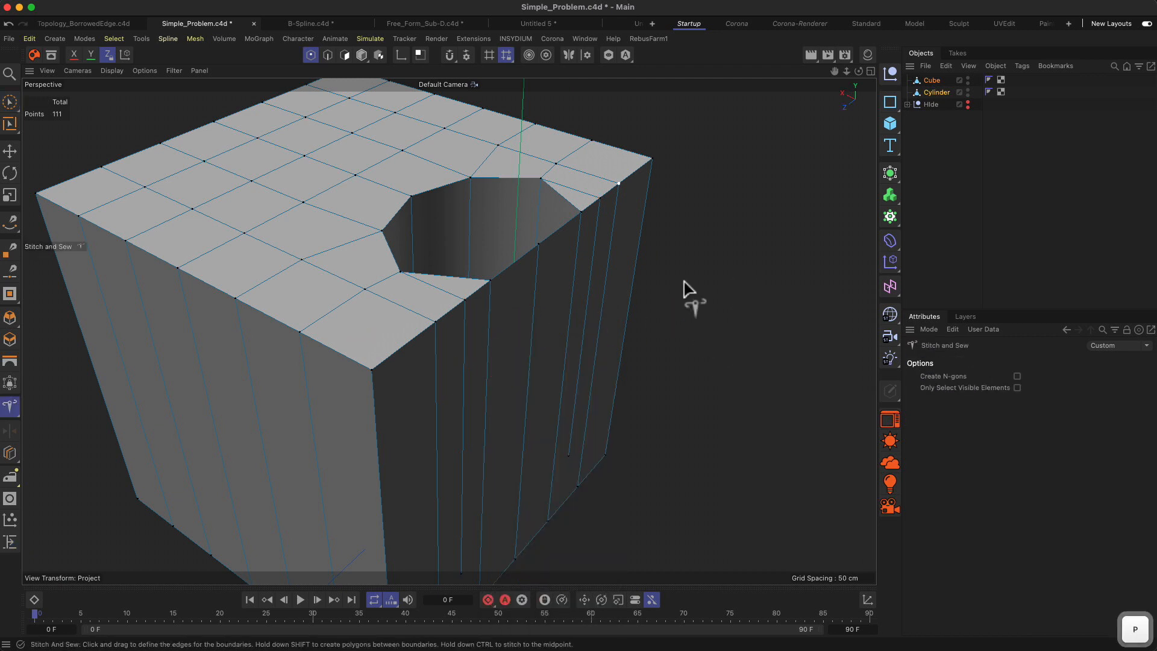
drag(494, 281, 465, 301)
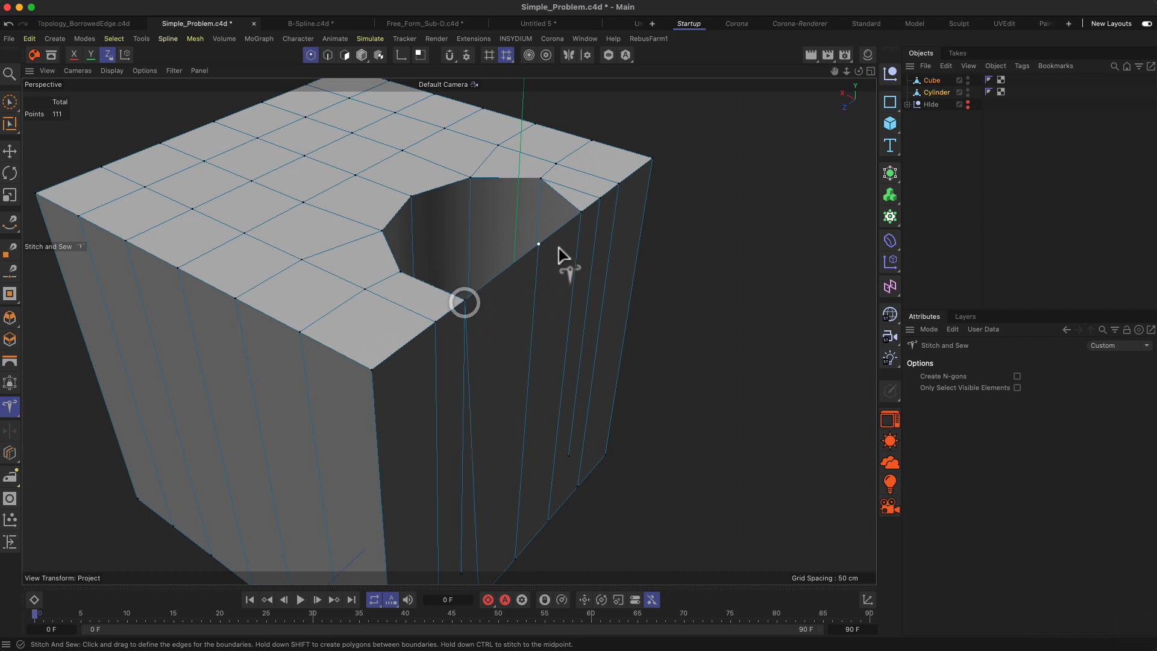
Step: Add a loop cut around the cube at about 20% offset, level with the cylinder's lower end points
alt+drag(561, 249, 534, 284)
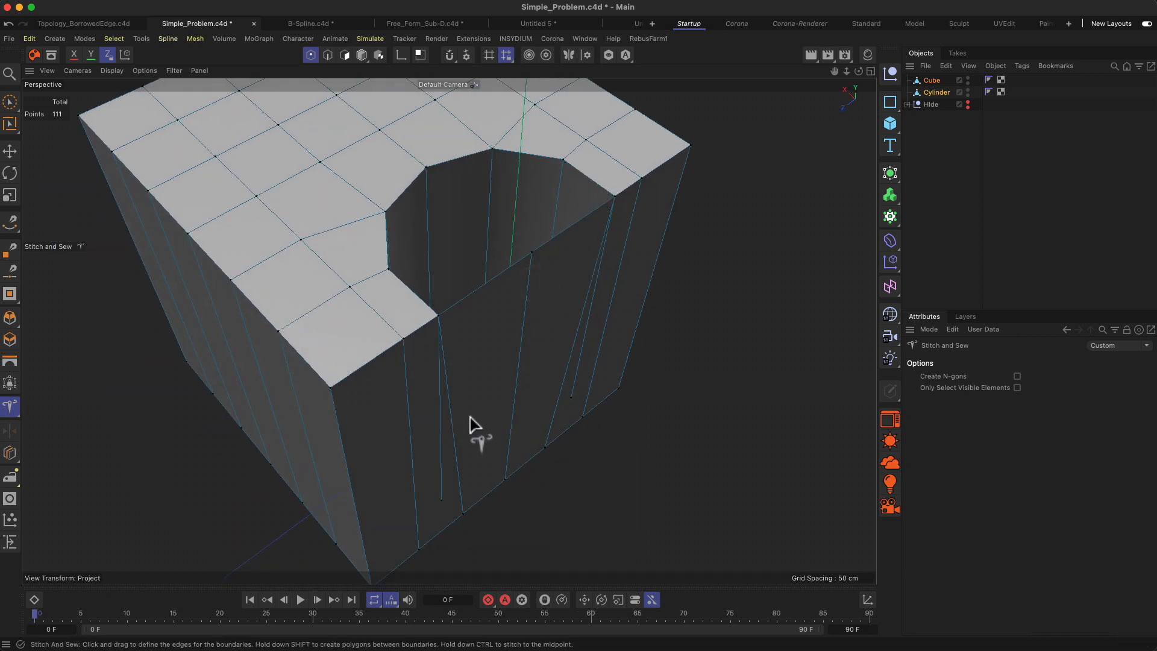
key(2)
drag(462, 445, 460, 416)
key(1)
drag(447, 331, 472, 268)
alt+drag(475, 304, 491, 272)
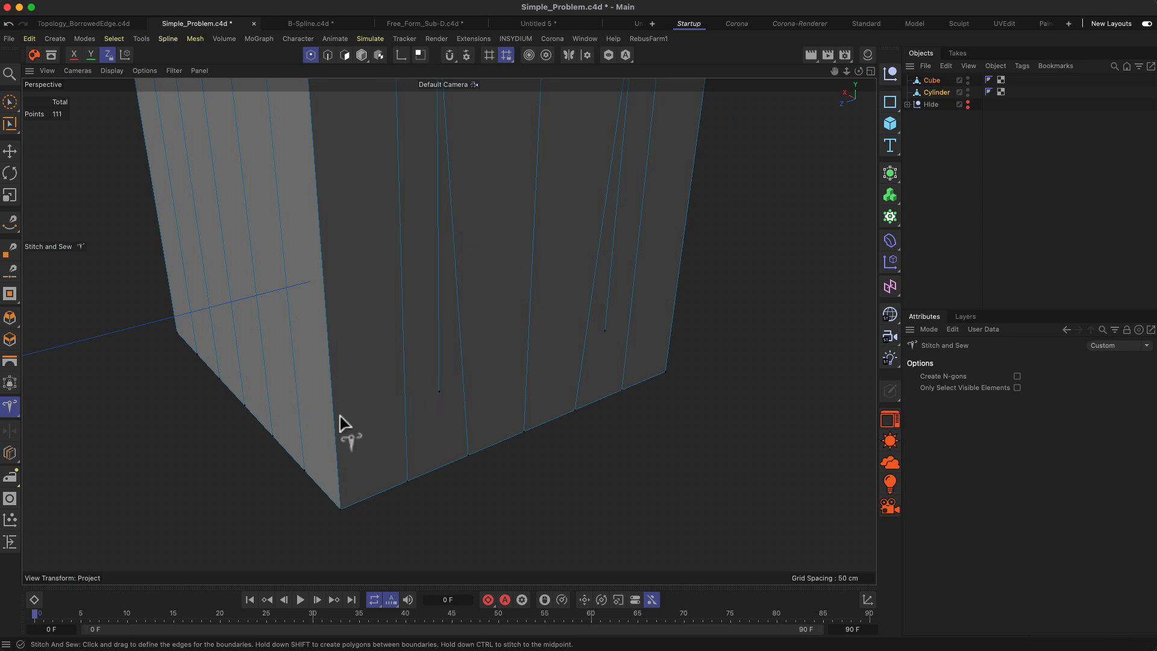
key(k)
key(l)
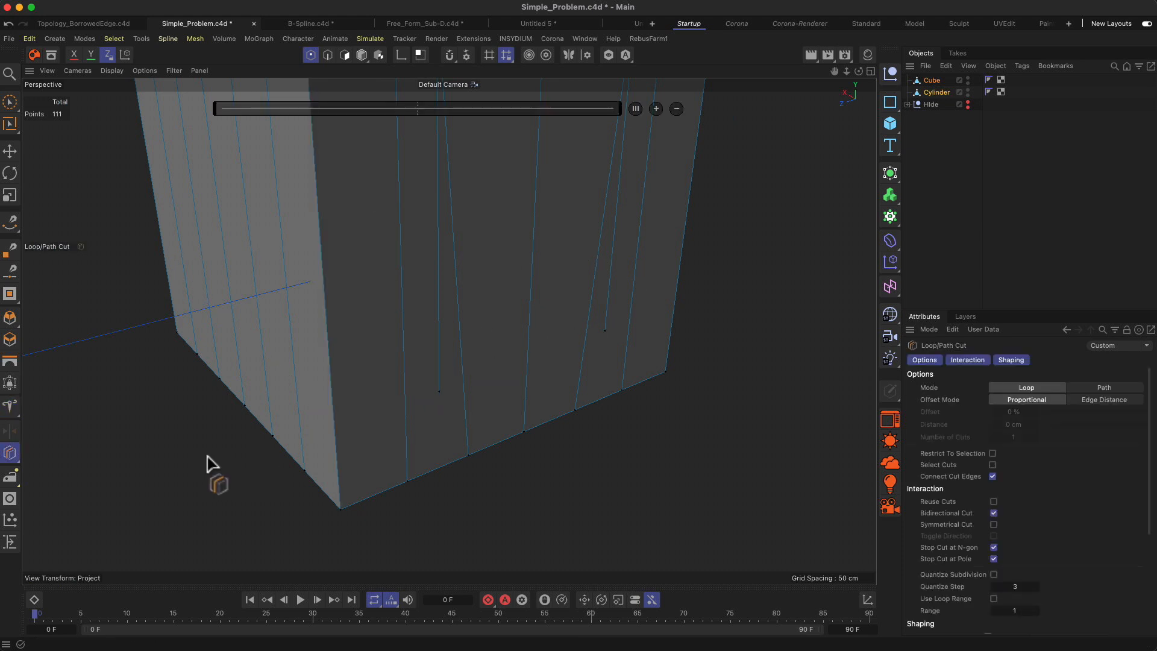
click(871, 71)
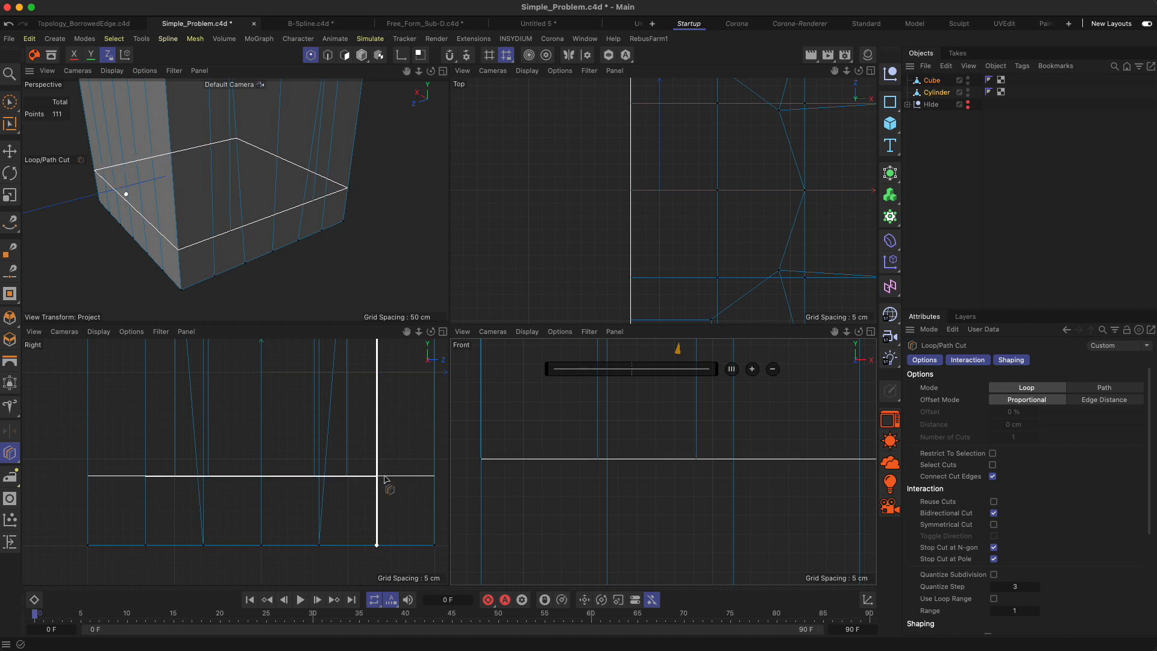
click(384, 476)
click(446, 73)
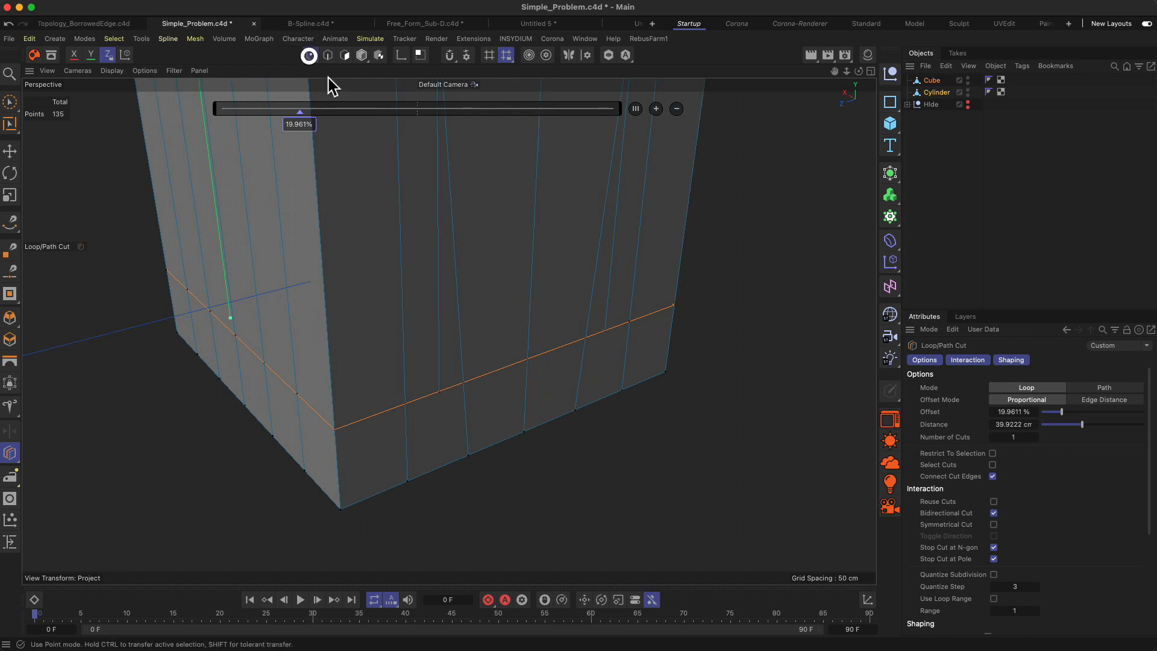
Step: Stitch the two neighbouring loop-cut points on the notch's open side to the cylinder's lower end points
key(9)
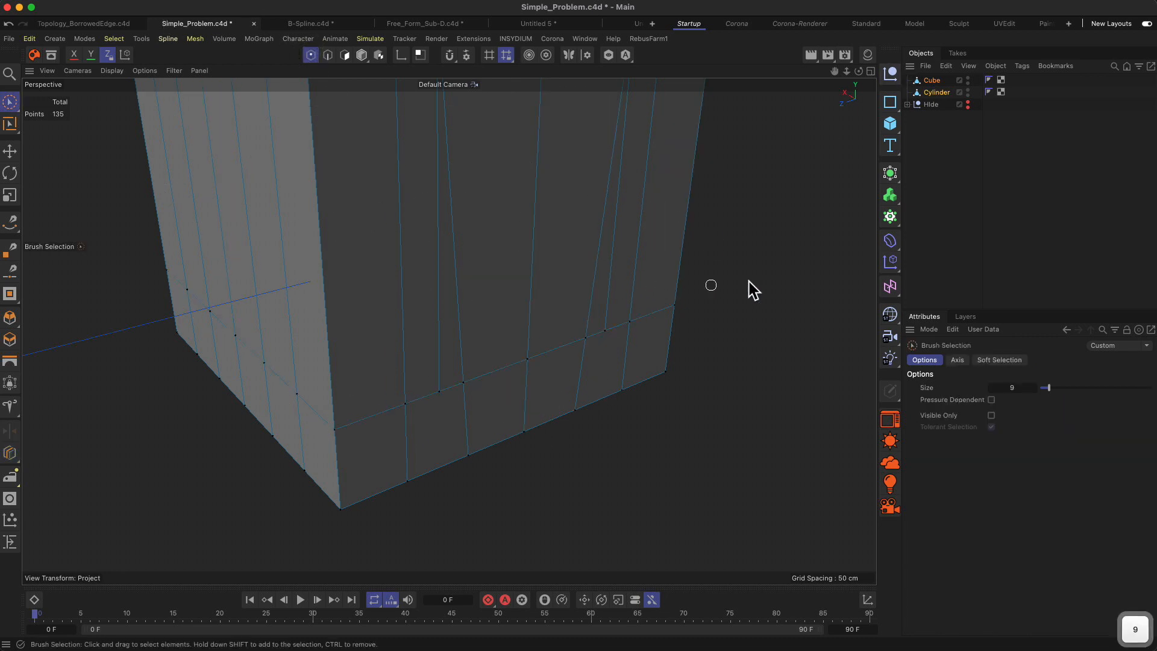
key(m)
key(p)
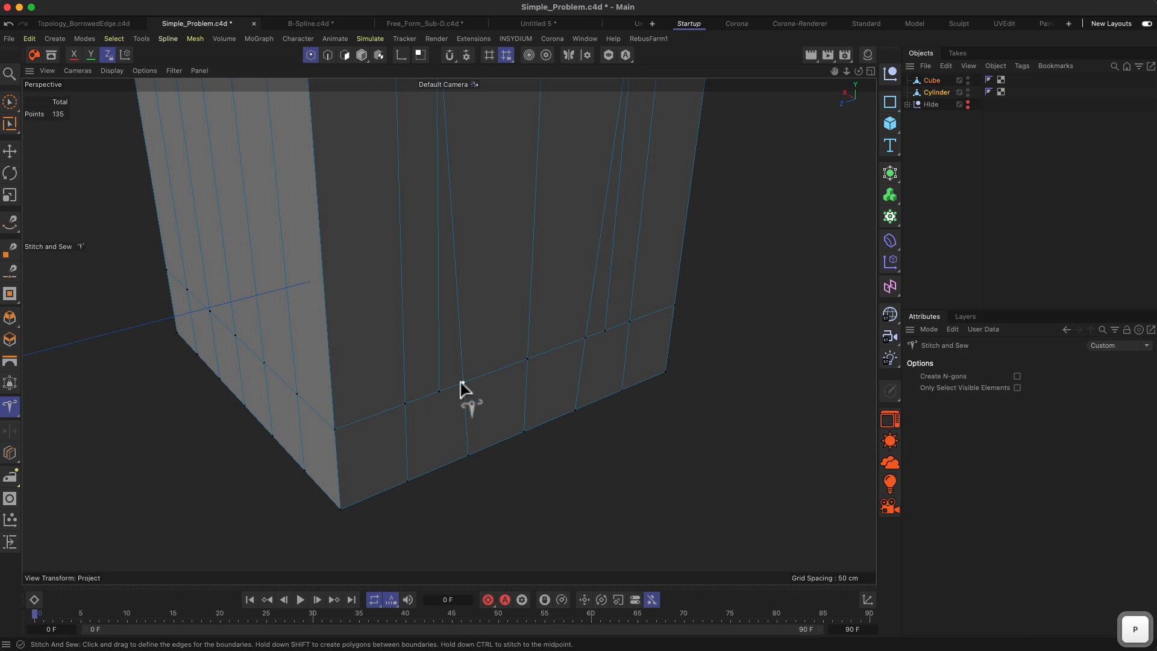
drag(442, 392, 442, 391)
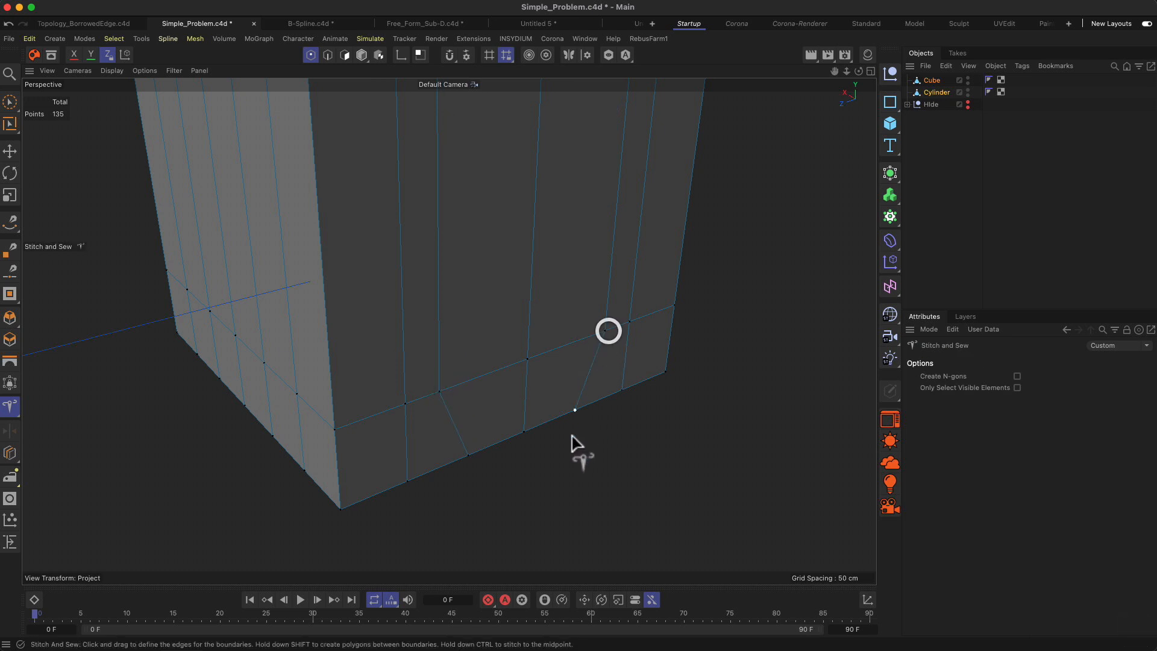
key(3)
drag(571, 435, 529, 405)
key(2)
key(1)
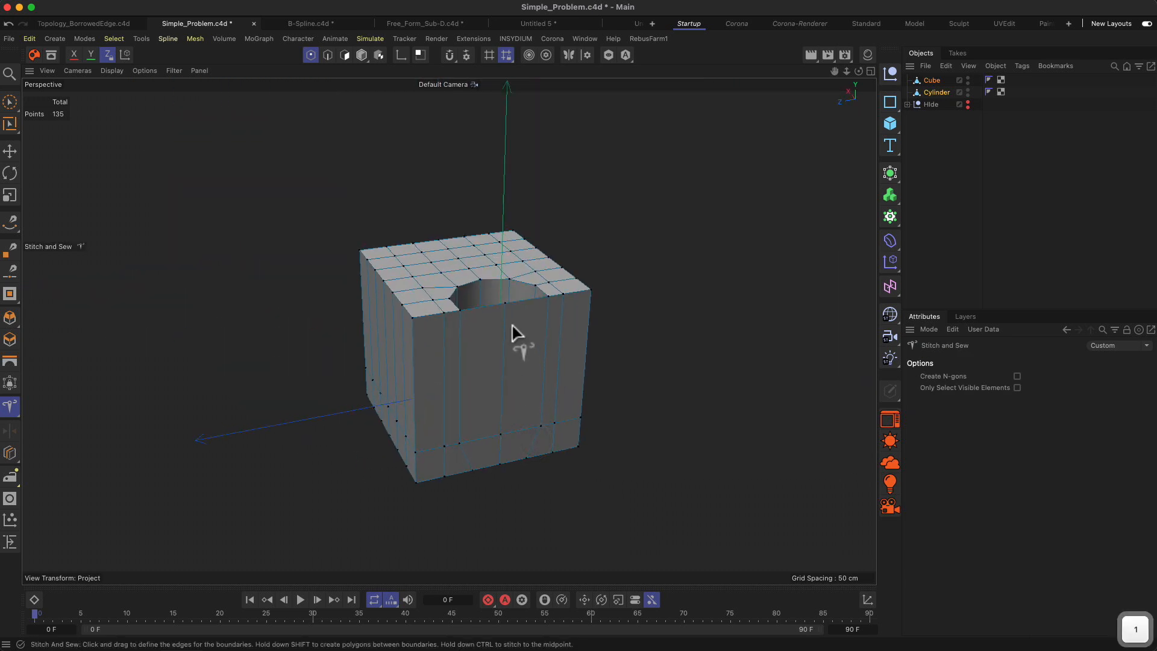
Step: Delete the cube point midway along the upper edge at the notch's open side to remove the faces covering the opening
key(9)
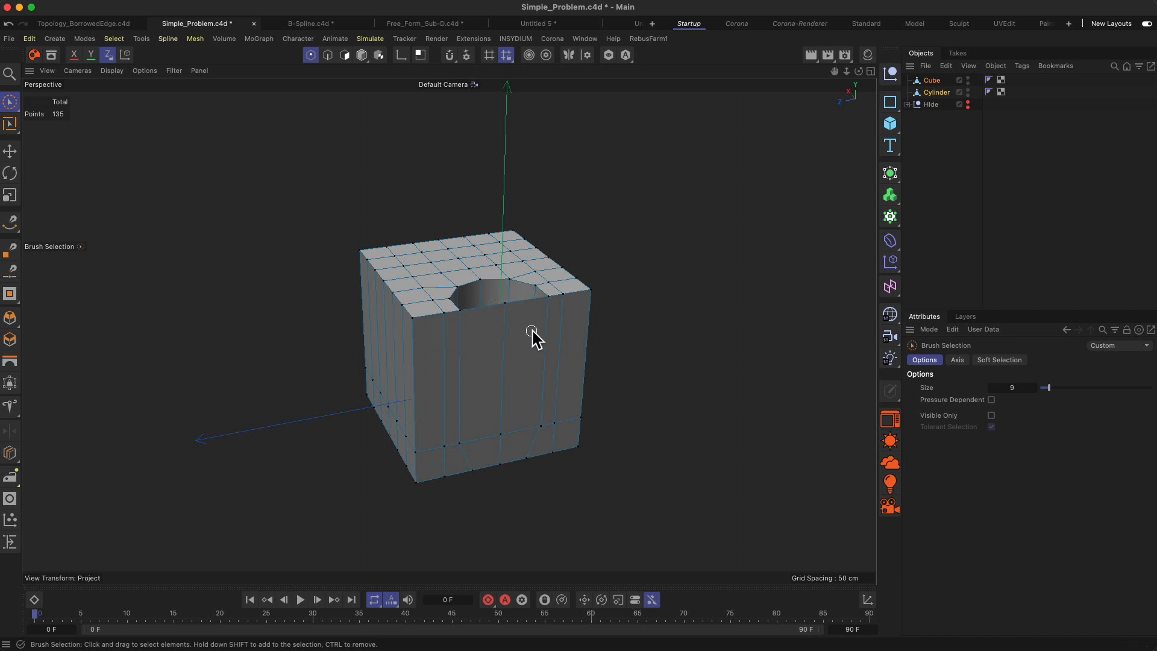
key(BackSpace)
click(506, 302)
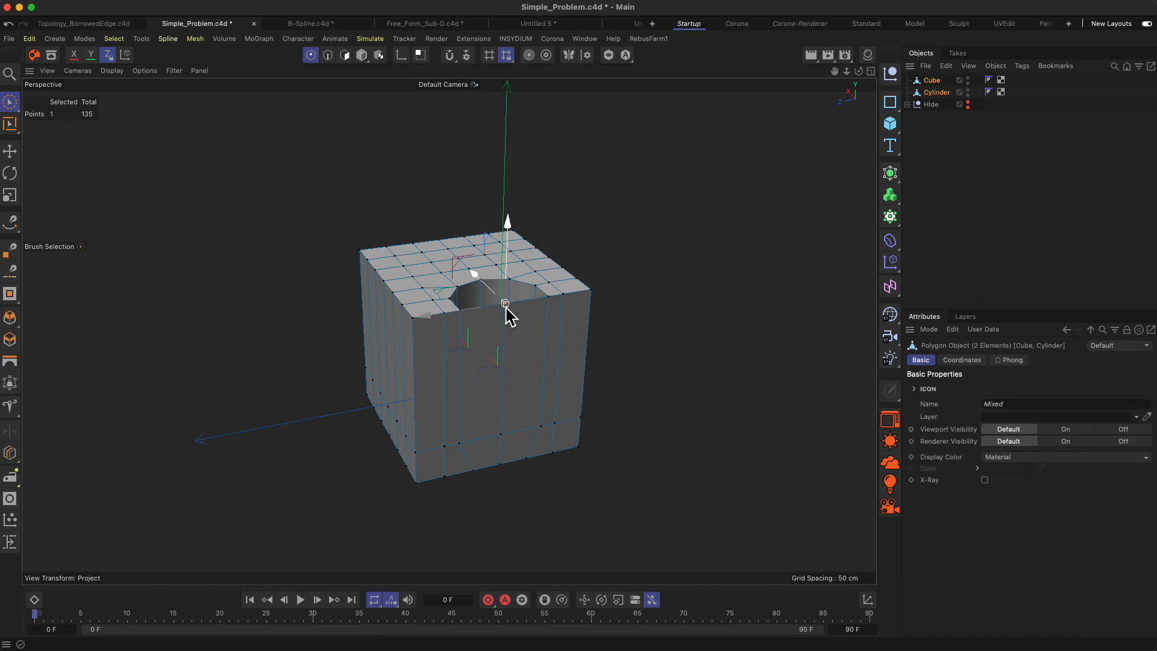
key(BackSpace)
alt+drag(506, 302, 571, 369)
key(2)
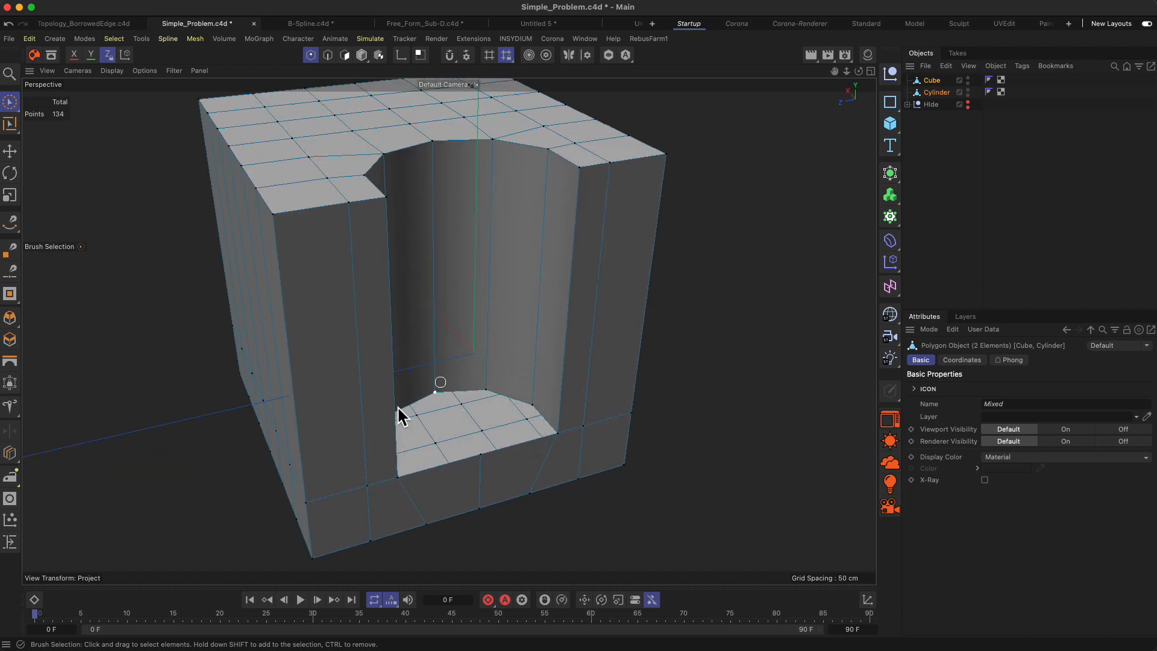
Step: Examine the opened notch, its cylindrical wall and the missing floor from several angles
alt+drag(462, 376, 513, 405)
key(1)
alt+drag(449, 331, 475, 356)
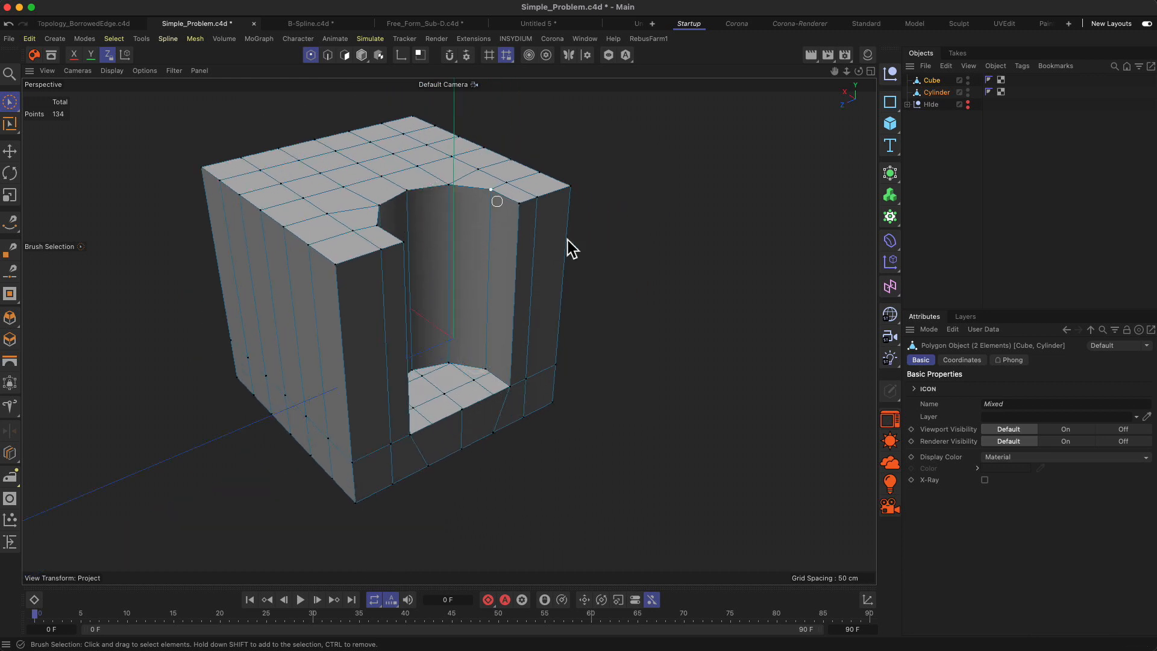
key(2)
drag(408, 220, 359, 299)
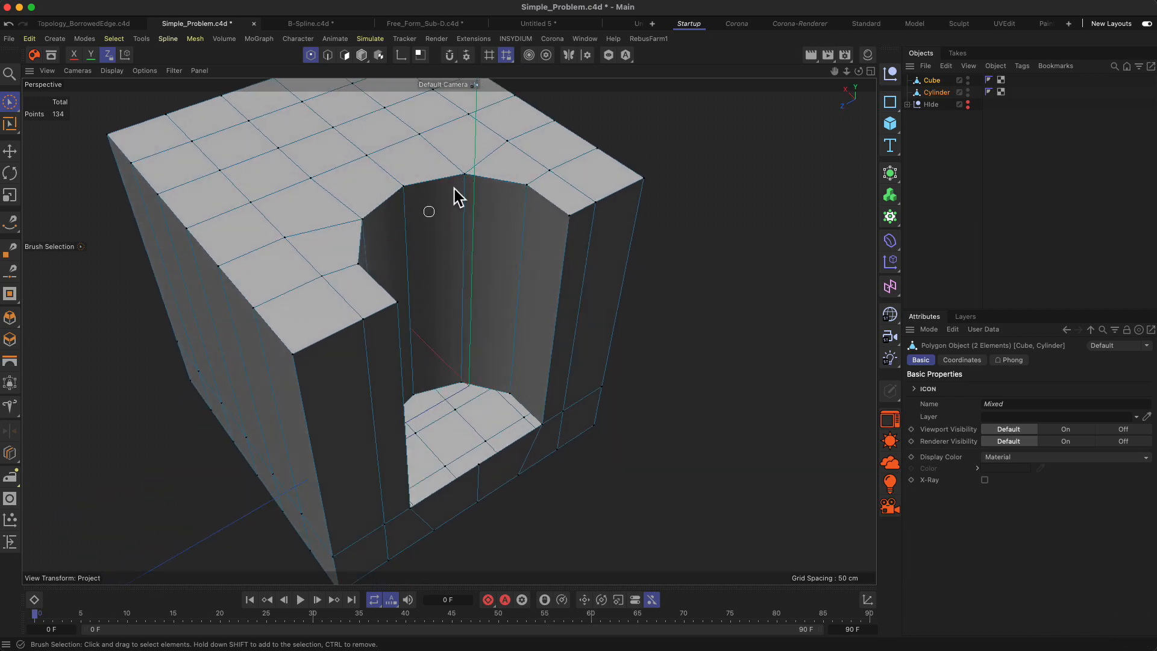
mouse_move(478, 391)
alt+mouse_down()
mouse_move(379, 473)
mouse_move(296, 443)
mouse_move(448, 429)
mouse_move(499, 405)
mouse_move(447, 455)
alt+mouse_up()
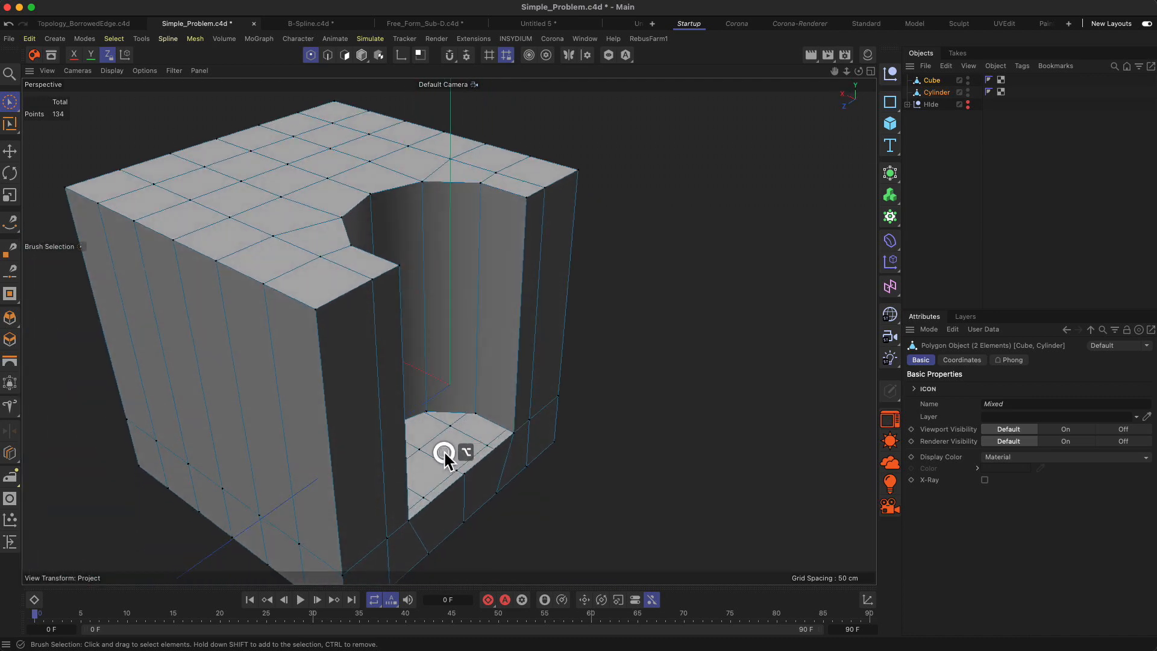
key(1)
drag(432, 318, 416, 414)
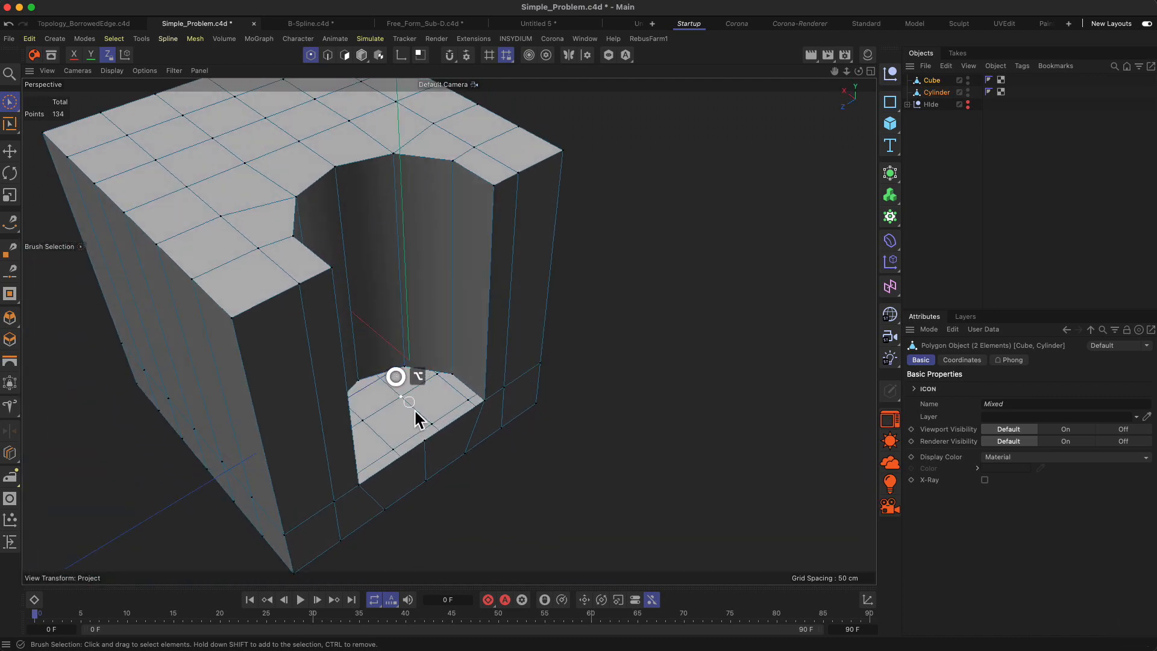
key(2)
drag(429, 338, 393, 299)
key(1)
alt+drag(414, 407, 498, 360)
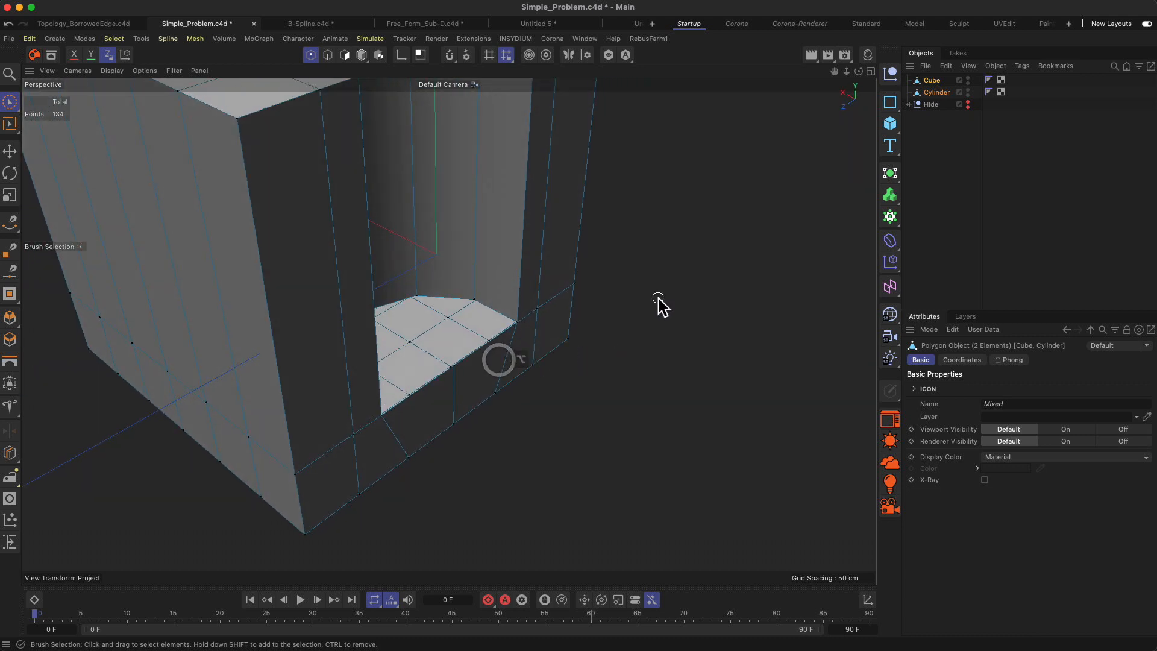
Step: Draw a five-point floor polygon with the Polygon Pen over one half of the notch, from its front and back midpoints along the cylinder's lower rim
click(10, 293)
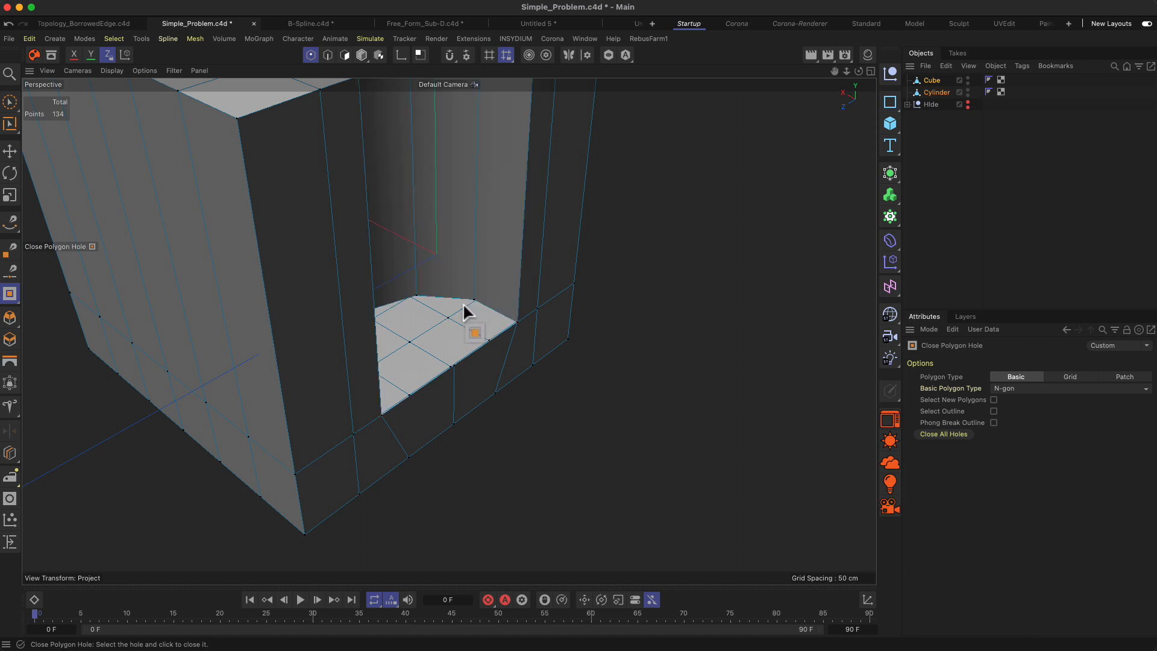
alt+drag(460, 300, 444, 246)
click(10, 247)
key(2)
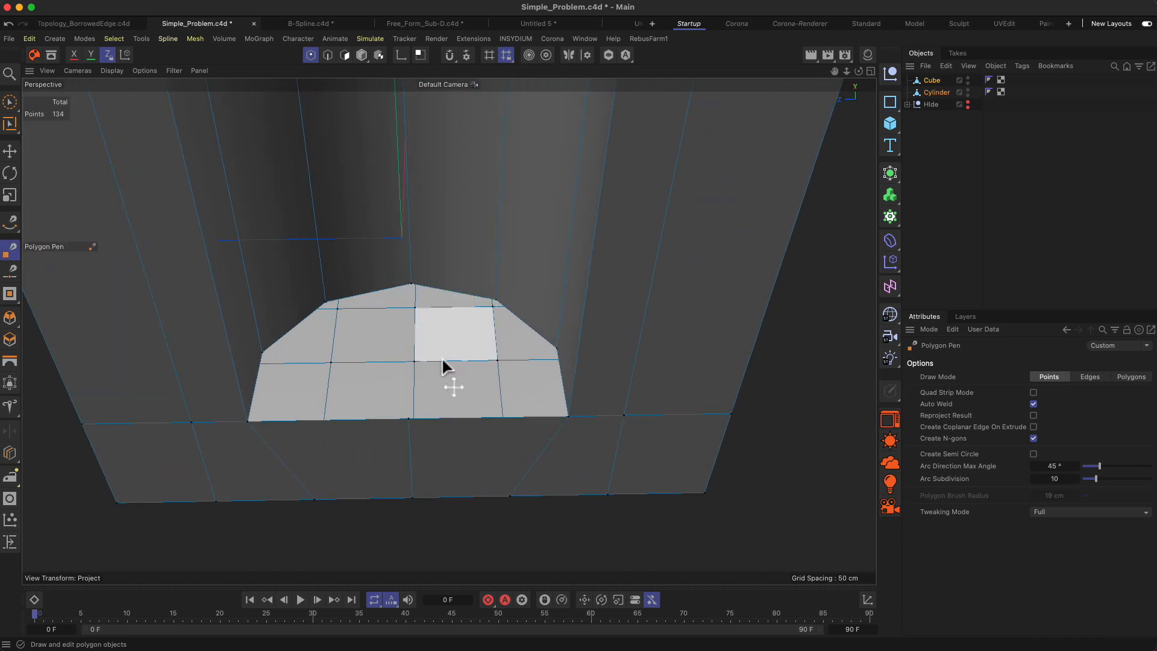
super+drag(451, 267, 475, 305)
key(super+z)
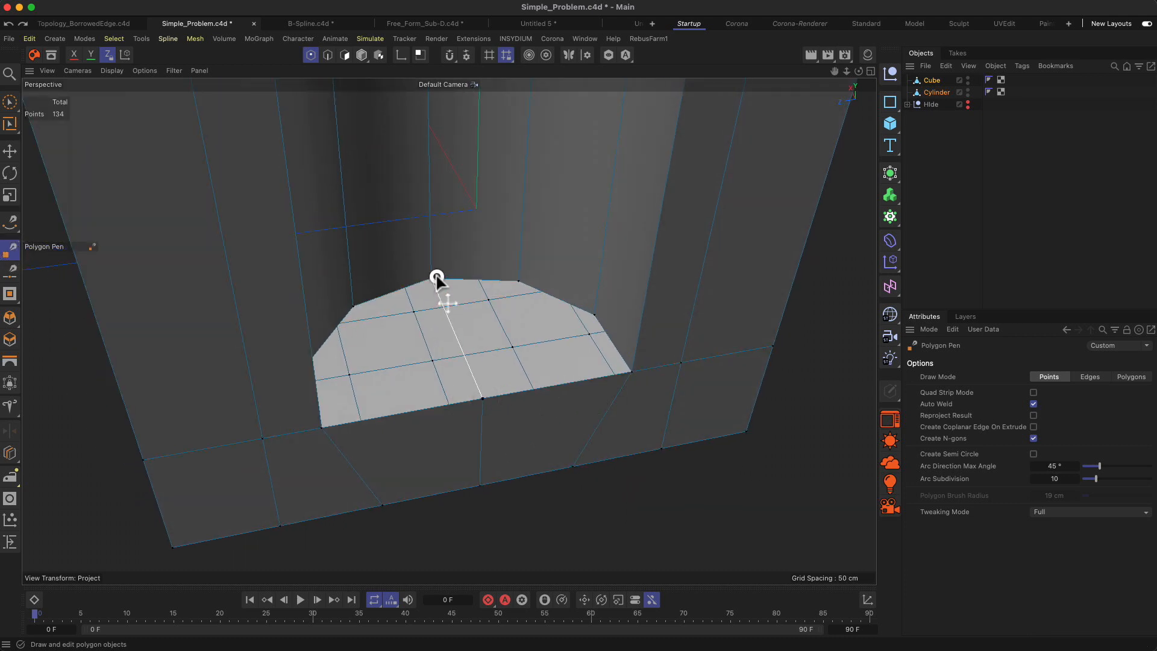
drag(436, 278, 549, 288)
click(525, 279)
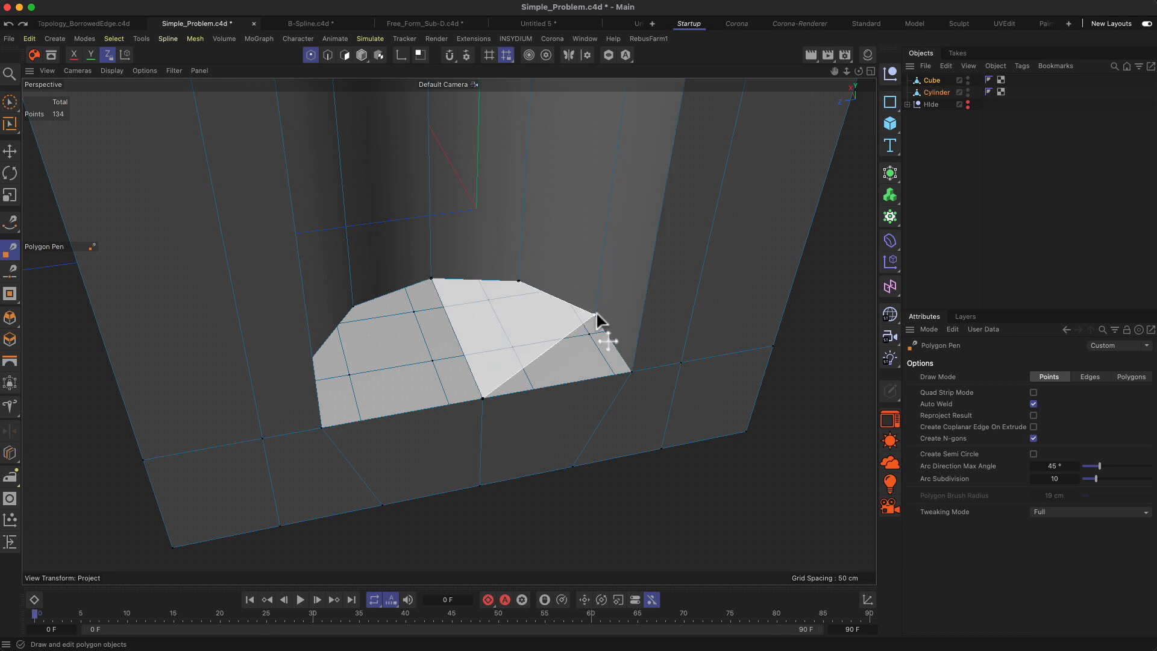
click(597, 314)
click(634, 372)
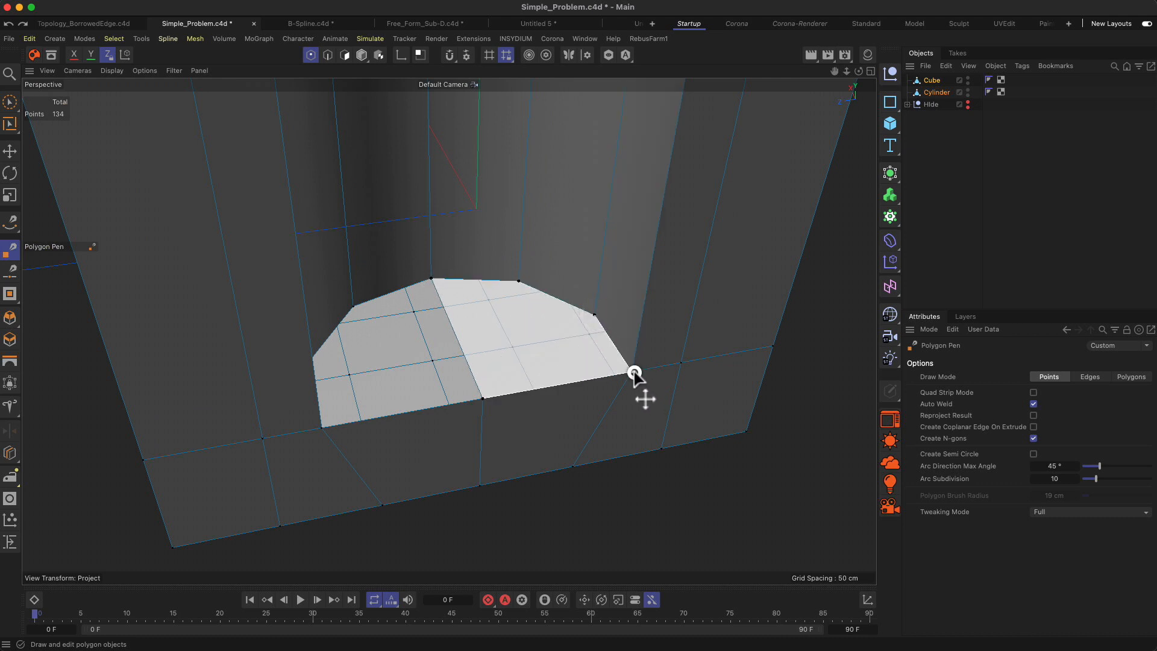
click(483, 398)
Step: Draw the matching polygon over the other half of the notch's floor, sharing the middle edge
alt+drag(436, 374, 381, 382)
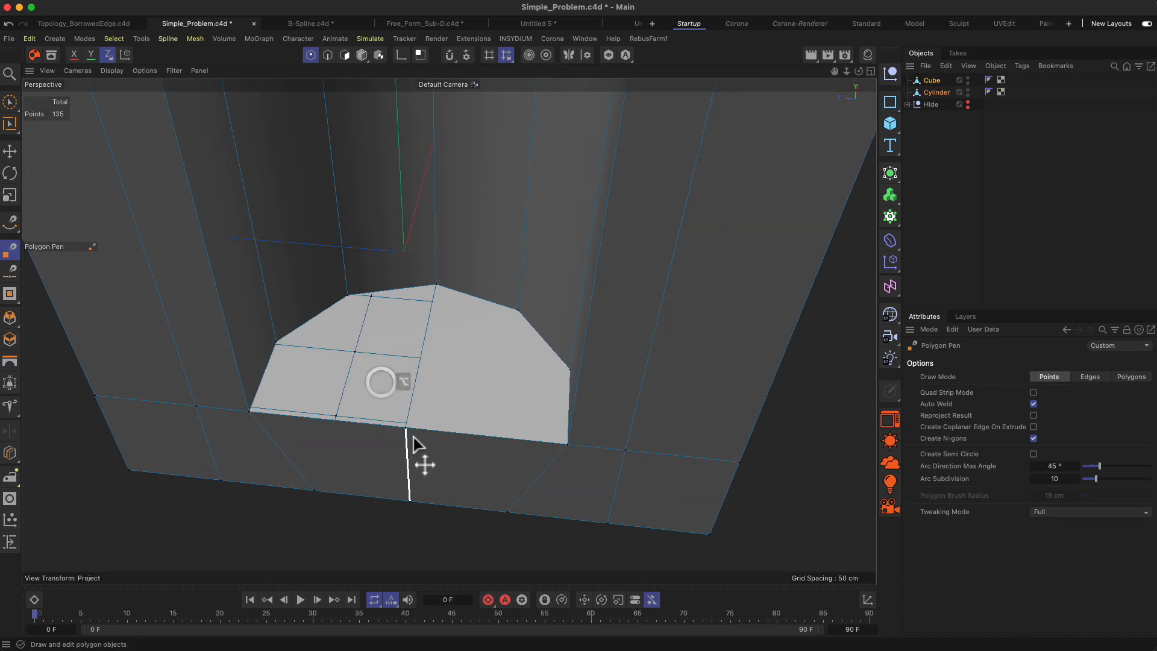
click(249, 414)
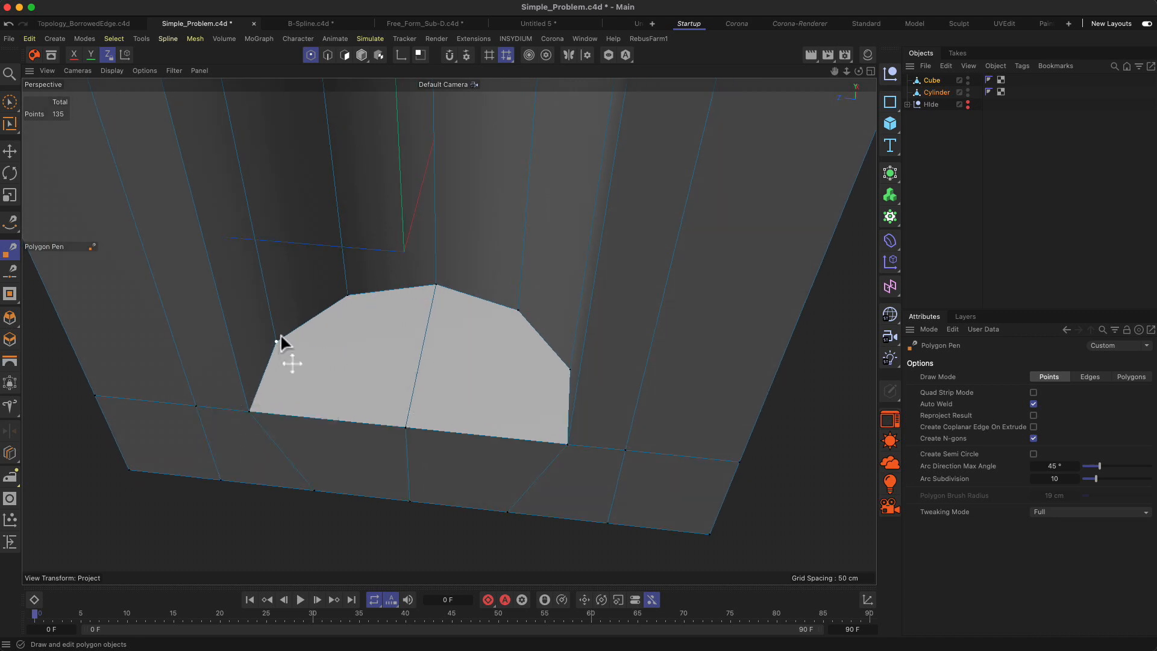
alt+drag(280, 360, 395, 314)
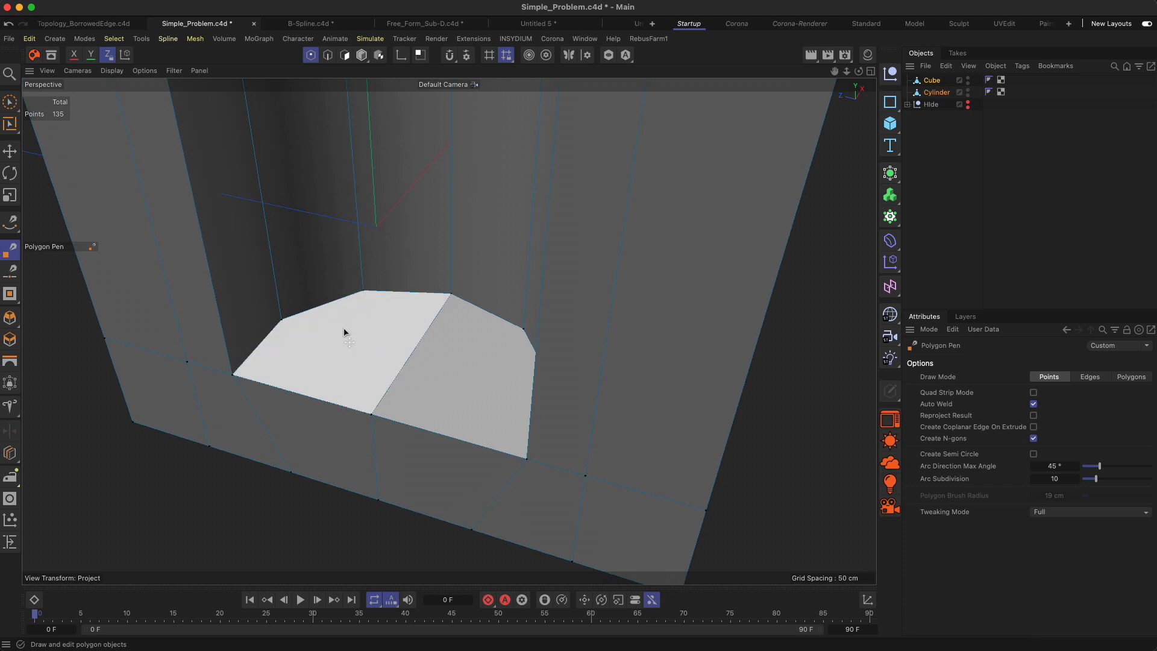
Step: Merge the cube and cylinder into one object with Connect Objects + Delete
key(space)
mouse_move(484, 285)
mouse_down()
mouse_move(467, 392)
mouse_move(551, 269)
mouse_move(535, 199)
mouse_move(526, 251)
mouse_move(467, 305)
mouse_up()
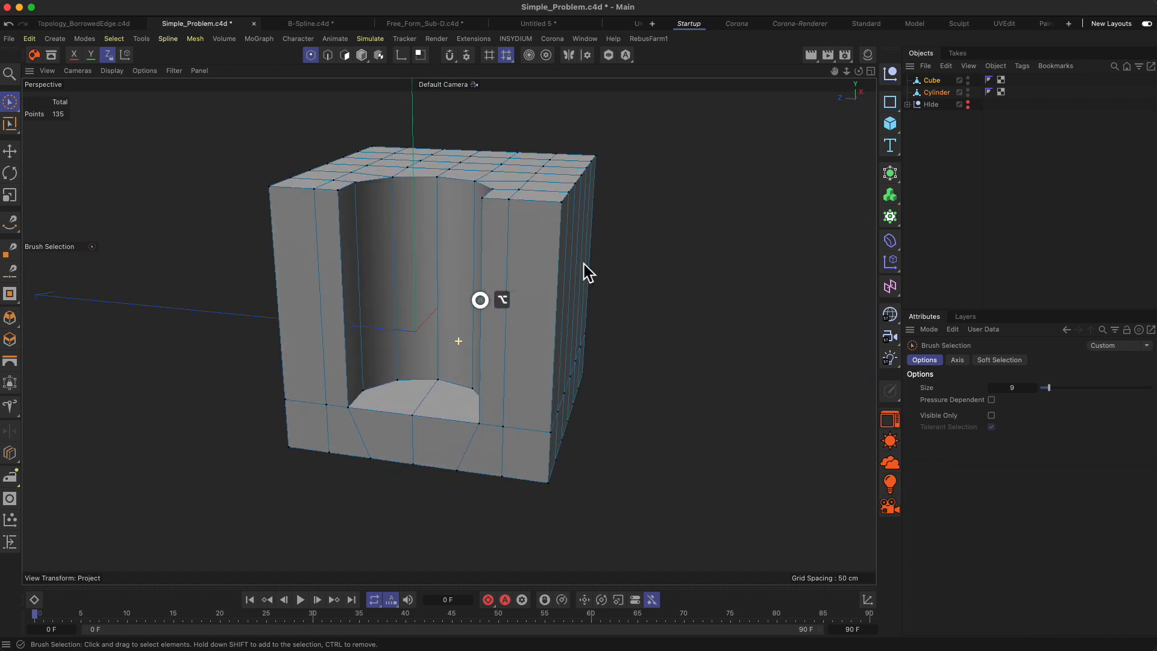
right_click(939, 91)
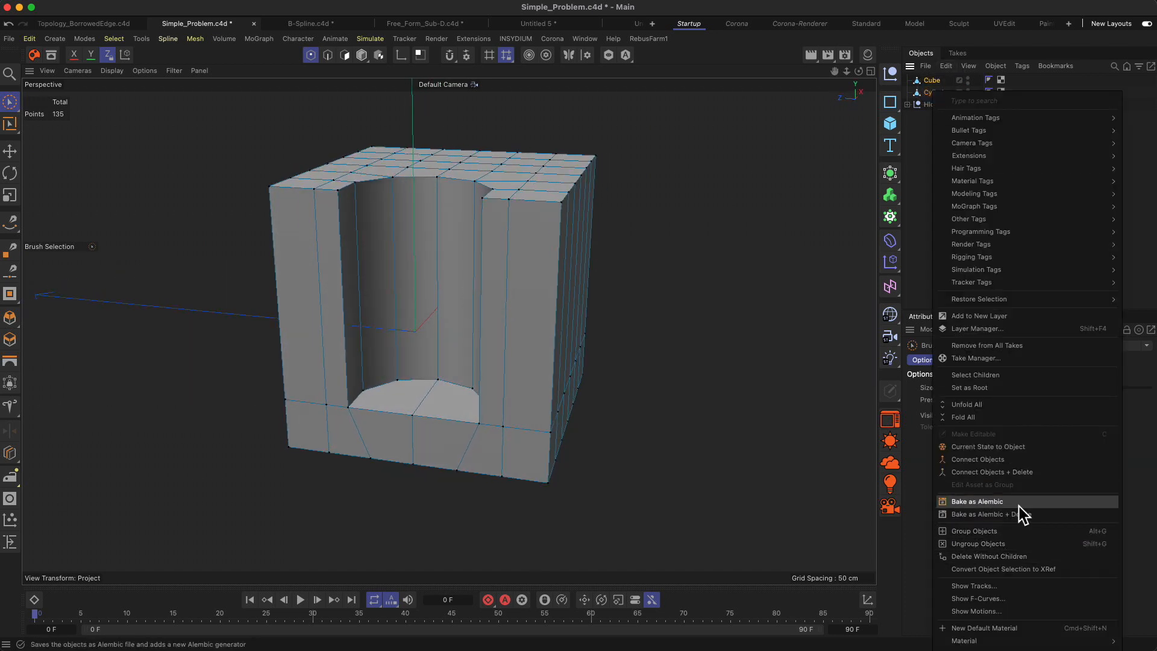
click(993, 474)
Step: Select all points of the merged object and run Optimize to weld the overlapping ones
alt+drag(405, 304, 464, 275)
key(super+a)
key(2)
right_click(453, 301)
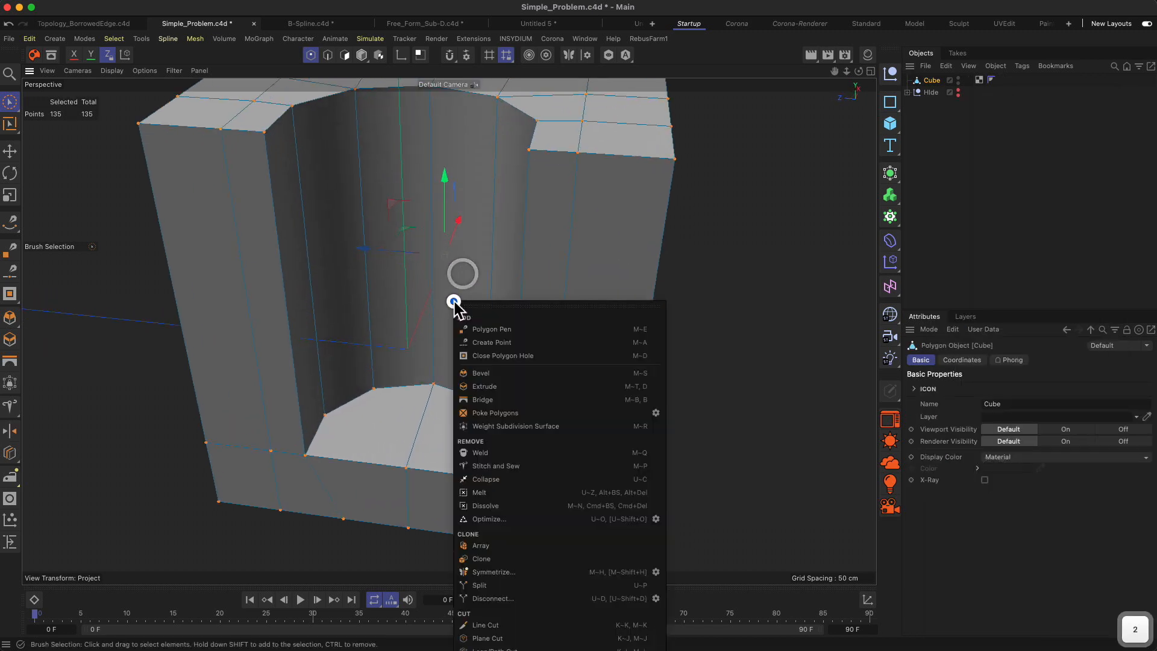
click(507, 520)
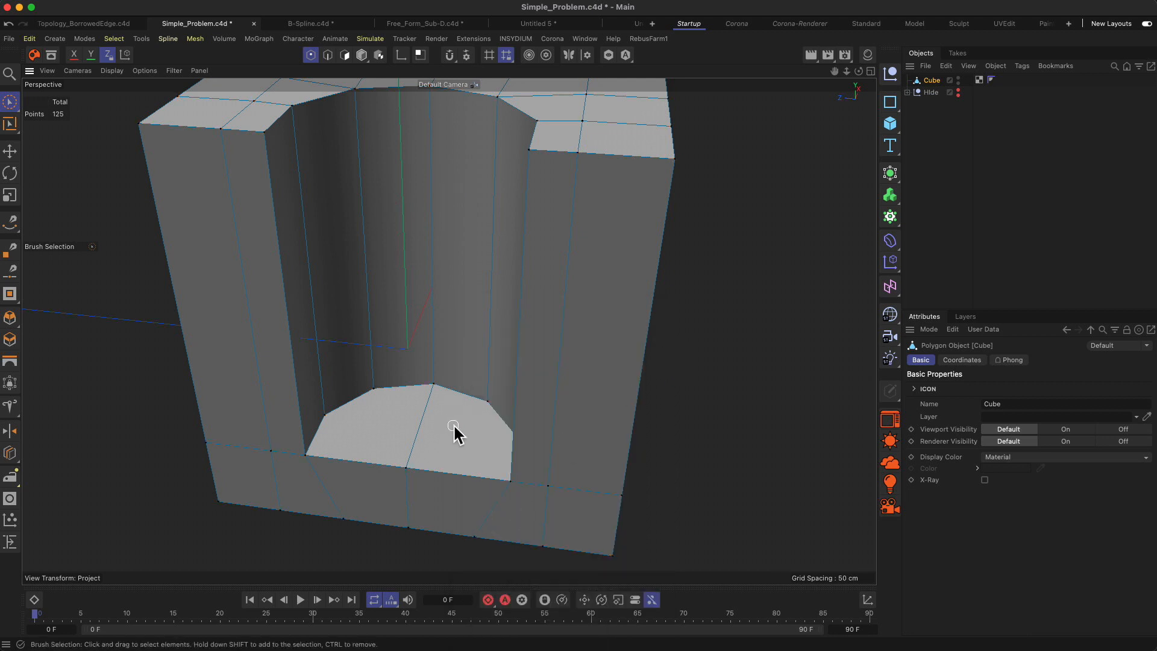
Step: Line-cut the notch's floor straight across between the second pair of rim points behind the front opening
alt+drag(450, 426, 473, 435)
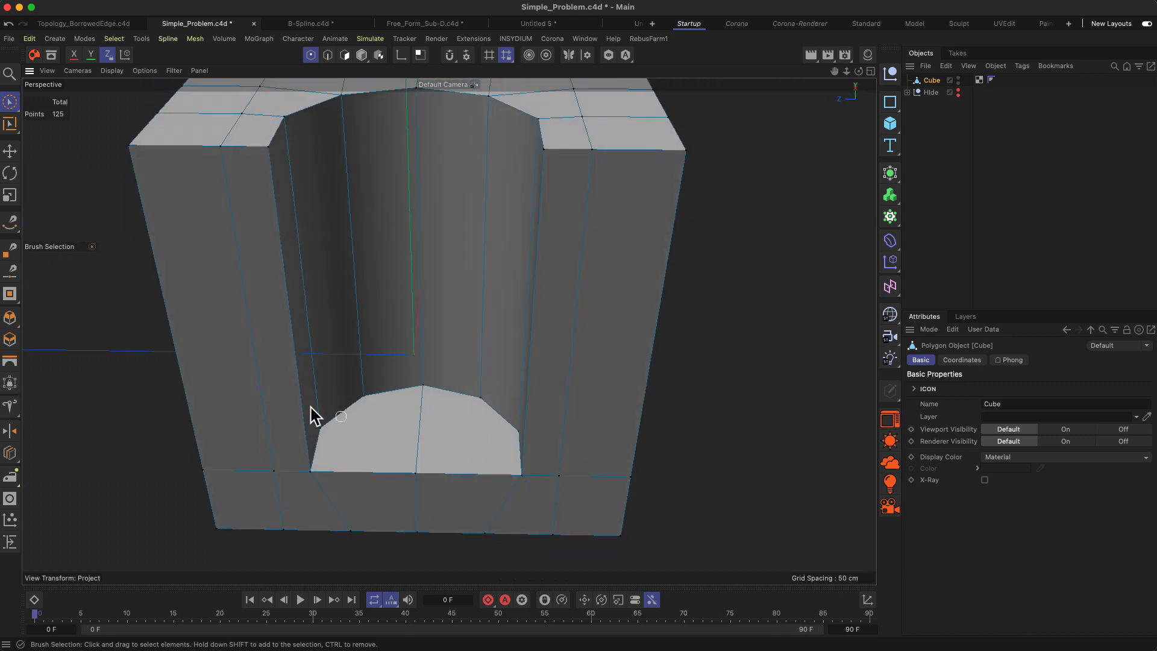
key(k)
key(l)
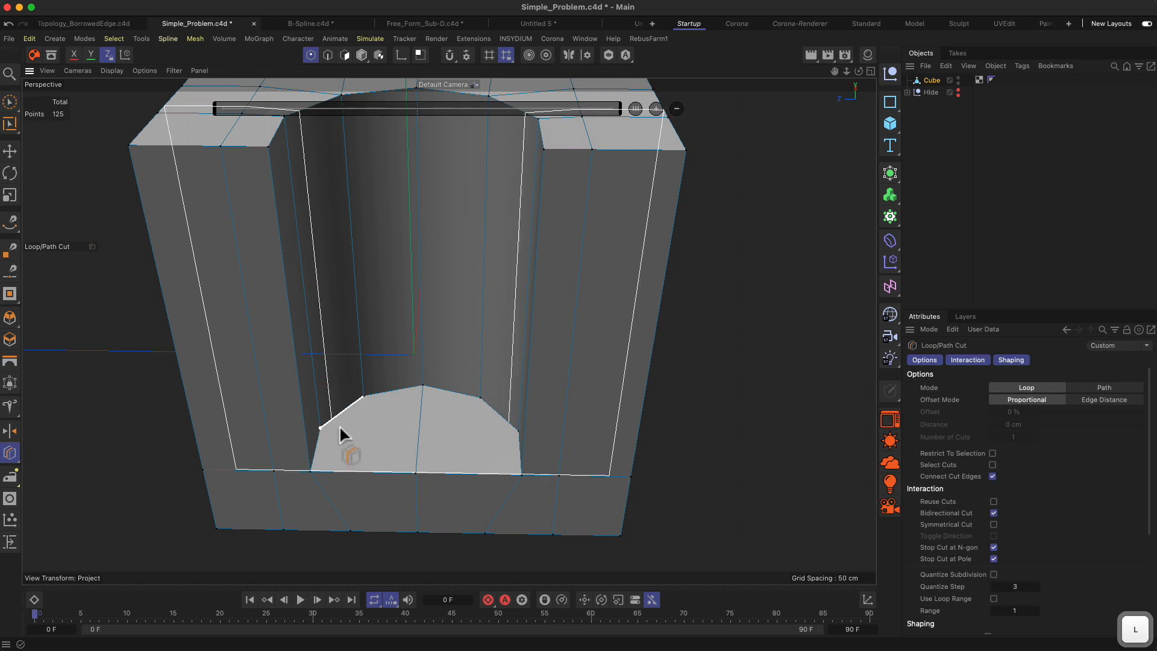
scroll(361, 410, up, 5)
key(k)
key(k)
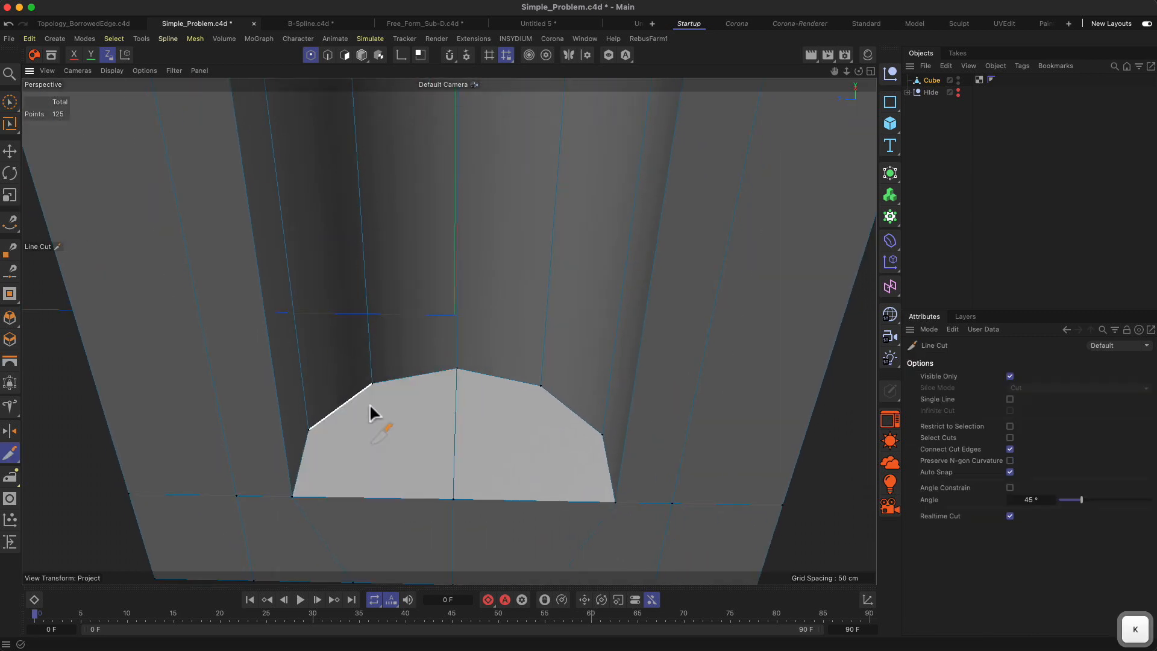
click(310, 430)
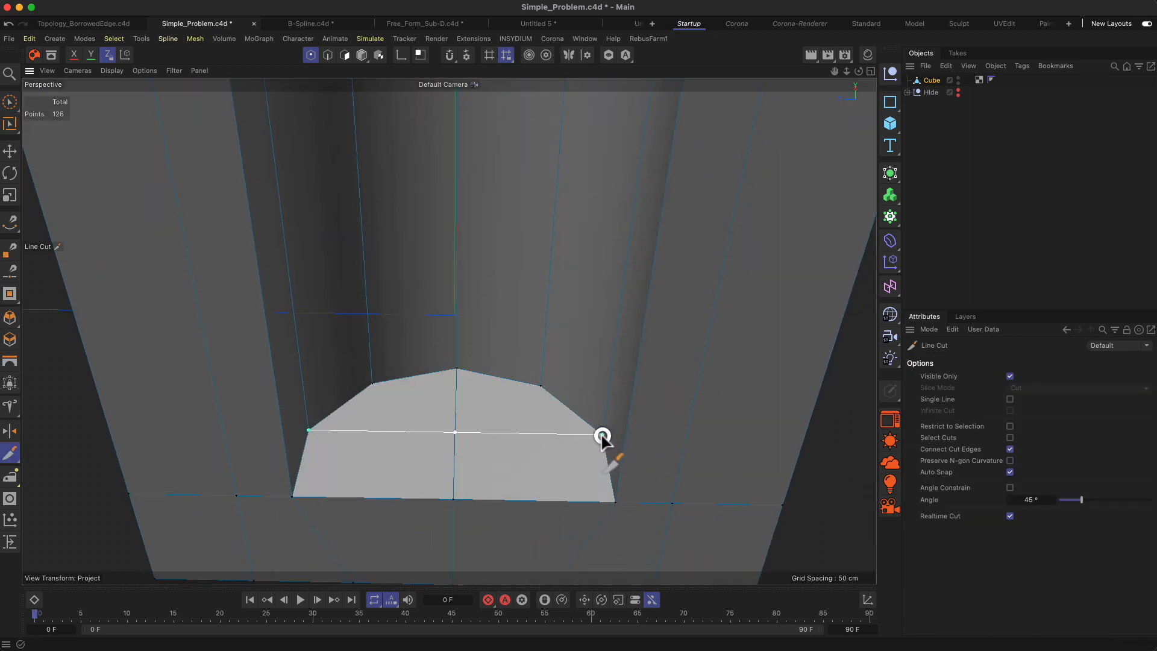
alt+drag(495, 509, 525, 509)
key(Escape)
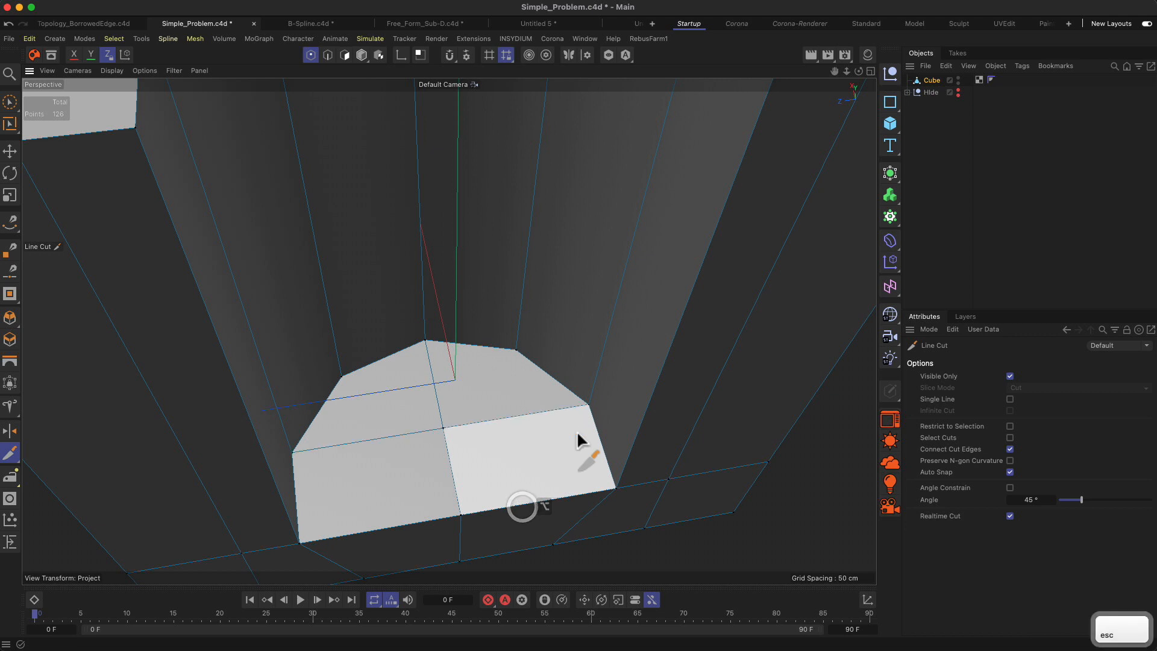
Step: Line-cut a second edge across the floor between the next pair of rim points toward the back
click(342, 376)
click(515, 350)
key(Escape)
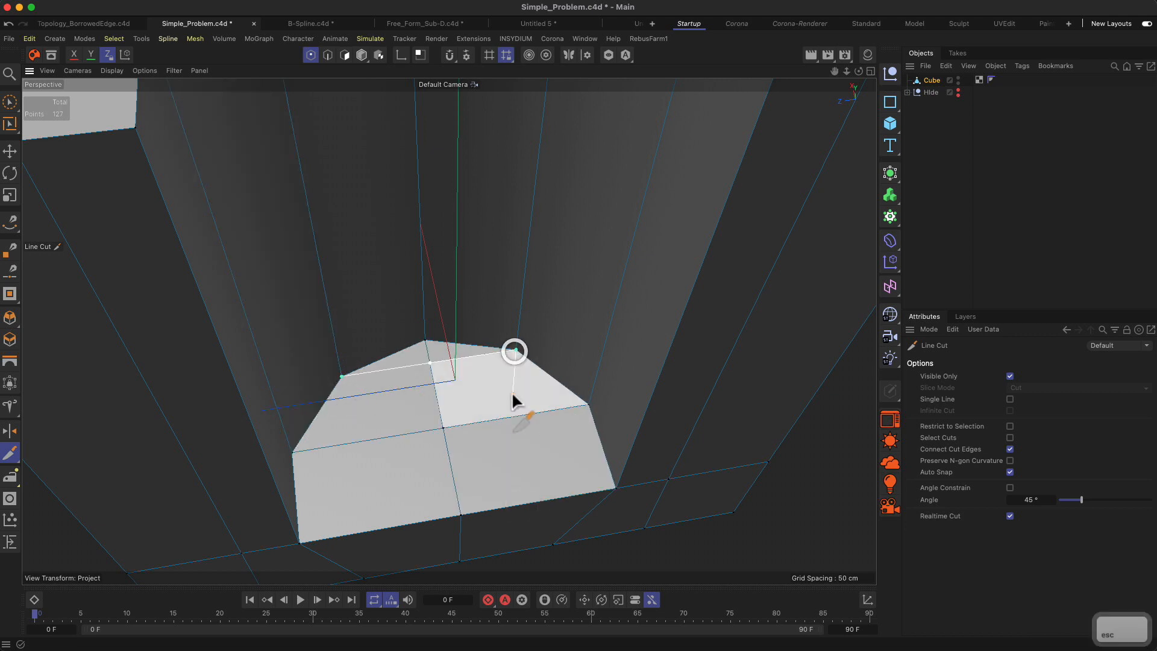
Step: Slide the floor's rear centre point slightly forward along the middle edge
alt+drag(495, 405, 427, 358)
key(9)
scroll(444, 362, up, 3)
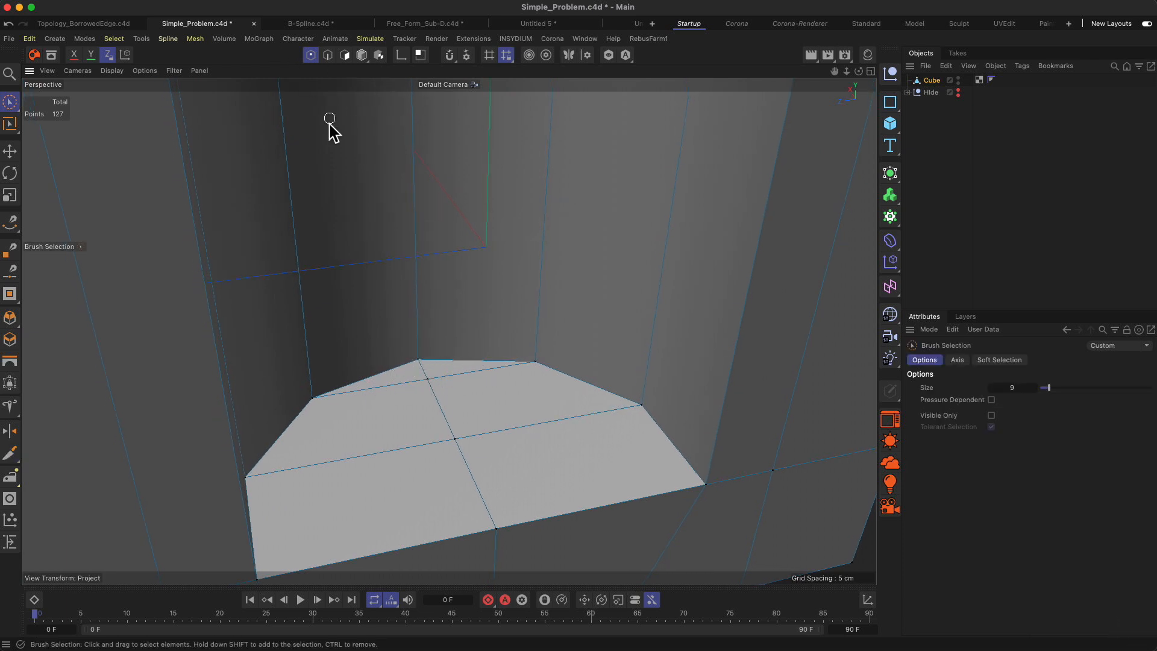
click(425, 377)
key(o)
drag(437, 391, 445, 401)
key(9)
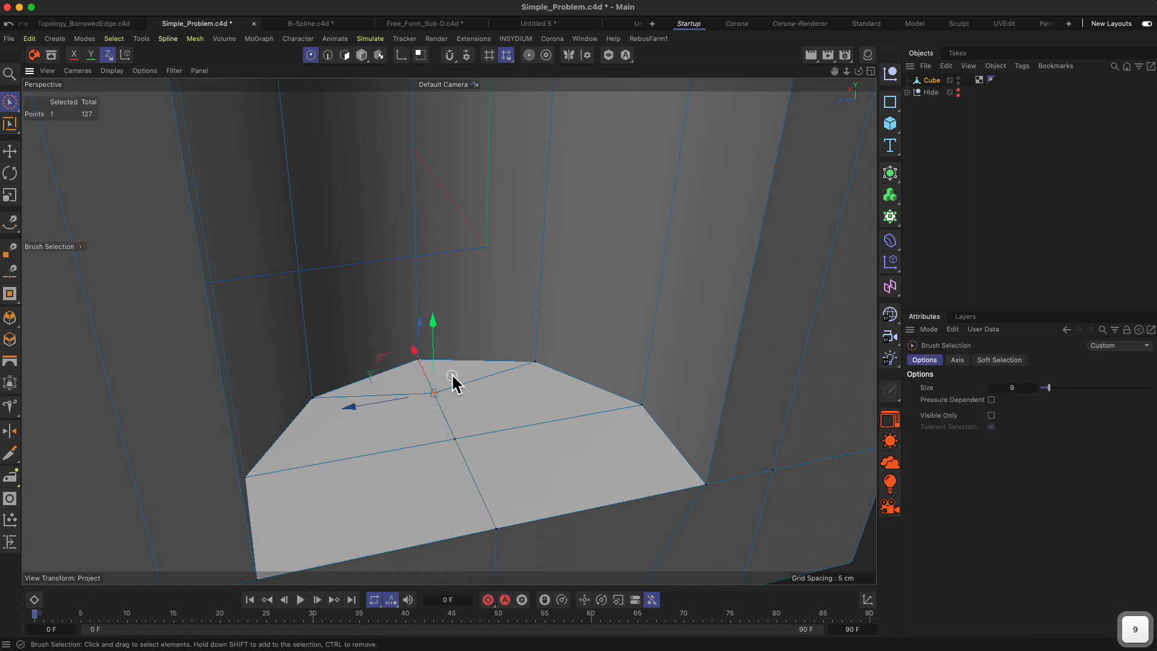
Step: Dissolve the short middle edge between the floor's rear centre point and the rim's back midpoint
click(330, 55)
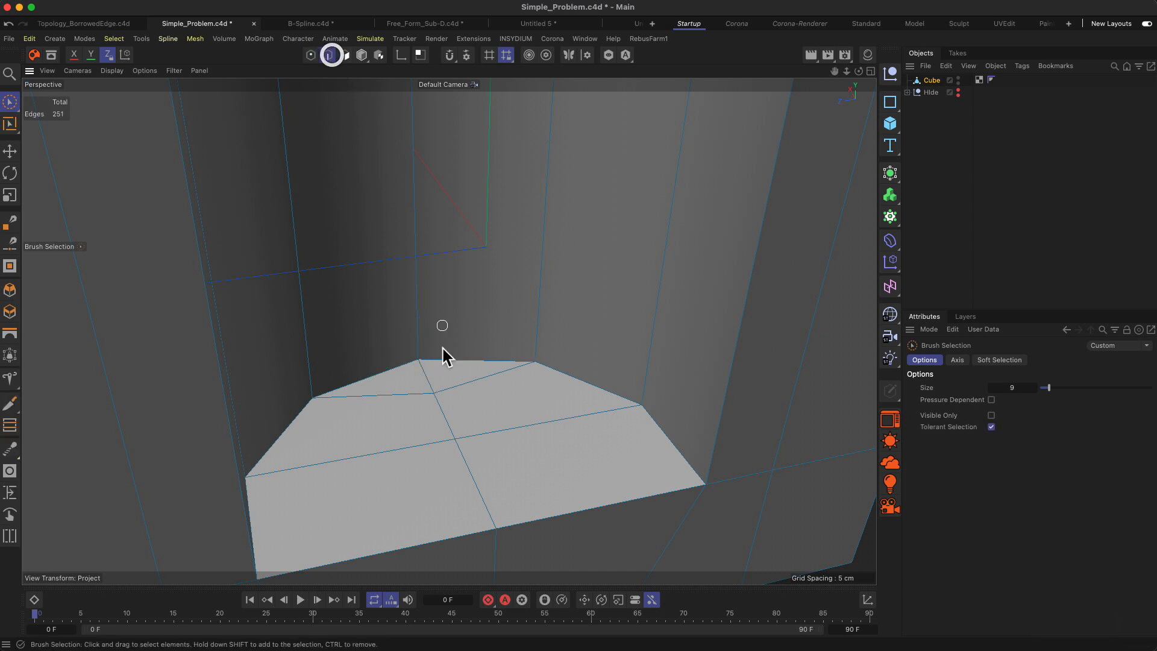
click(423, 381)
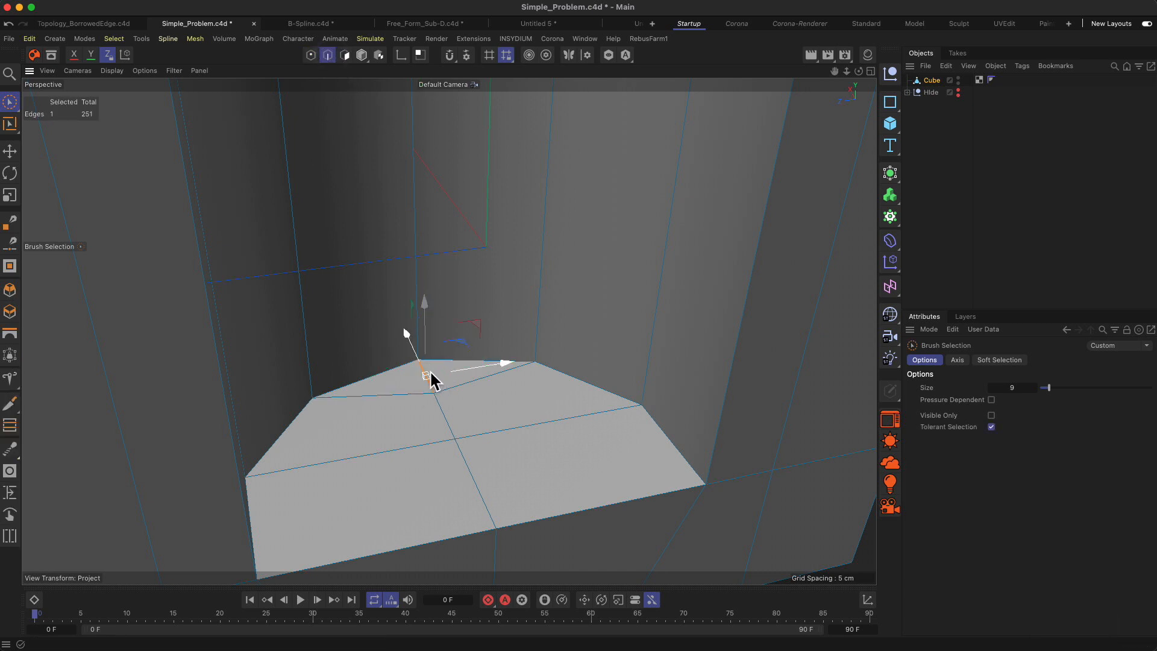
scroll(430, 375, down, 5)
scroll(453, 330, up, 5)
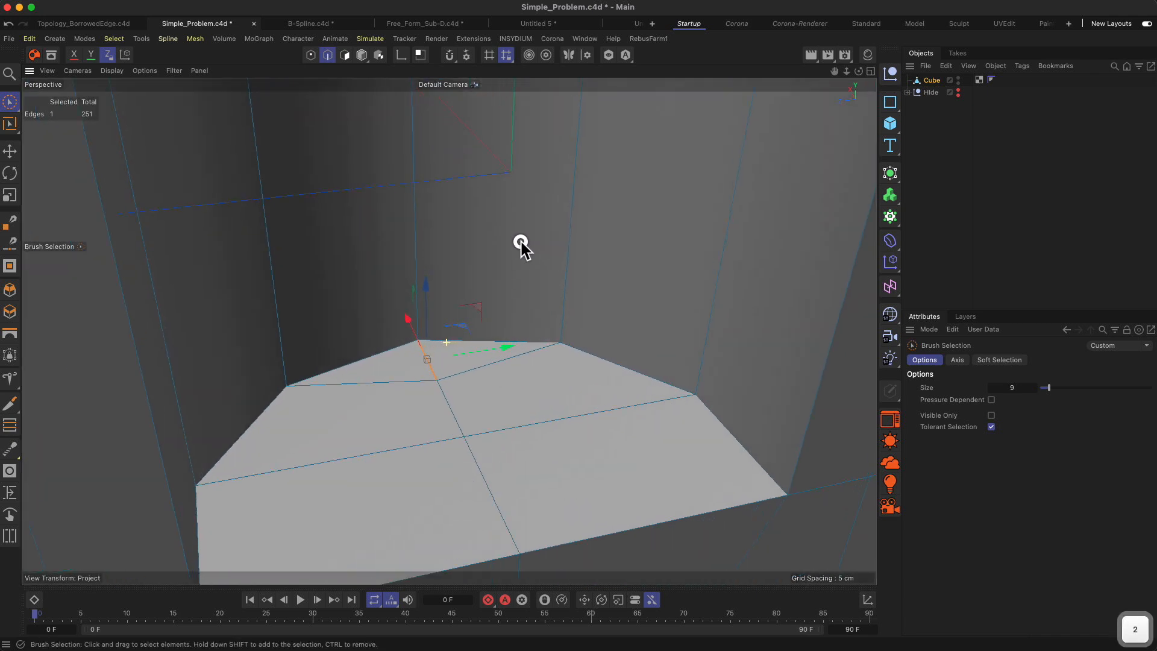
right_click(474, 262)
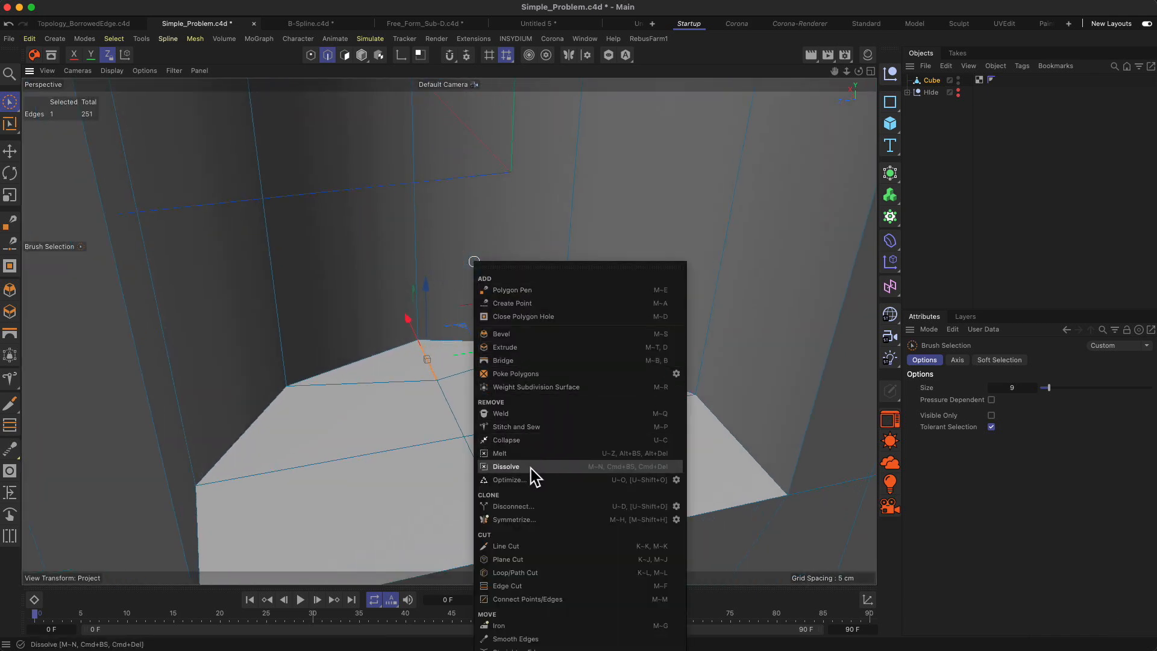
click(520, 470)
mouse_move(479, 319)
alt+mouse_down()
mouse_move(444, 374)
mouse_move(404, 364)
alt+mouse_up()
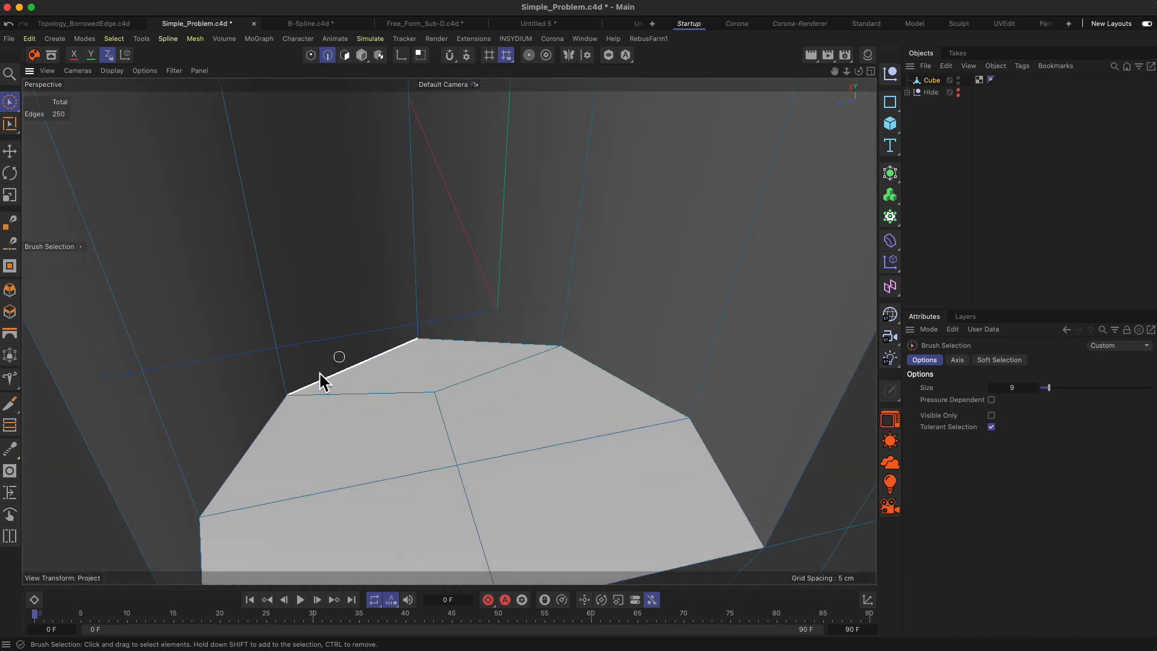
Step: Place the cube under a new Subdivision Surface and inspect the smoothed notch
alt+drag(416, 364, 422, 478)
key(2)
alt+drag(467, 442, 527, 369)
key(2)
key(1)
drag(527, 369, 522, 387)
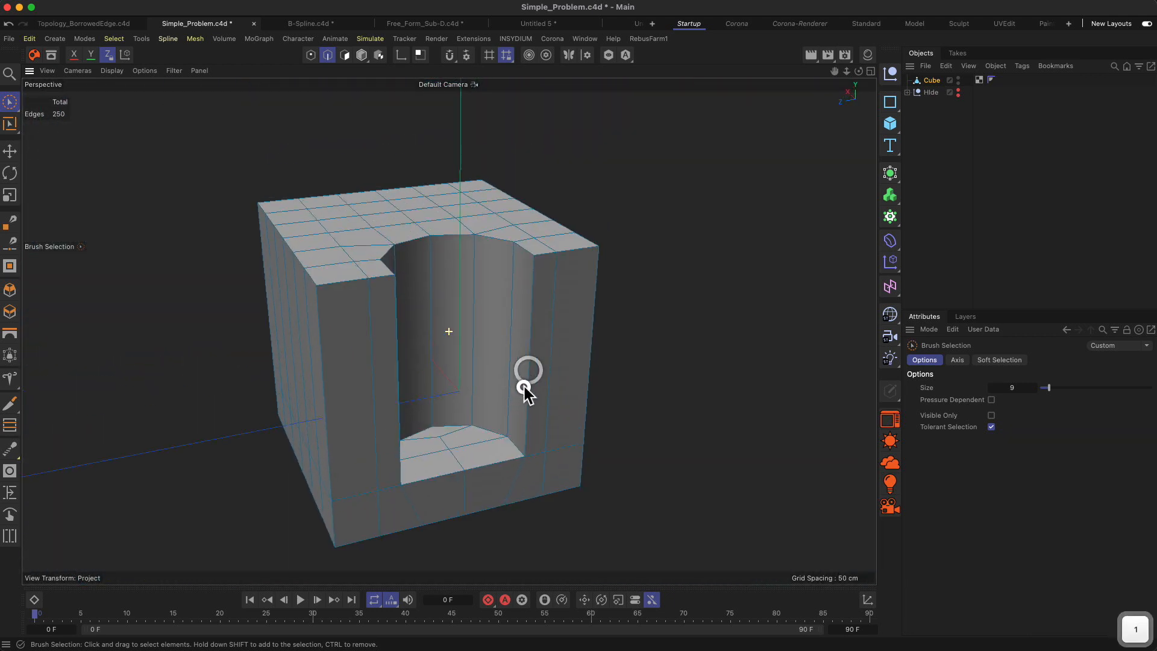
mouse_move(532, 333)
alt+mouse_down()
mouse_move(533, 391)
mouse_move(540, 211)
mouse_move(621, 303)
mouse_move(571, 326)
mouse_move(468, 338)
mouse_move(555, 331)
alt+mouse_up()
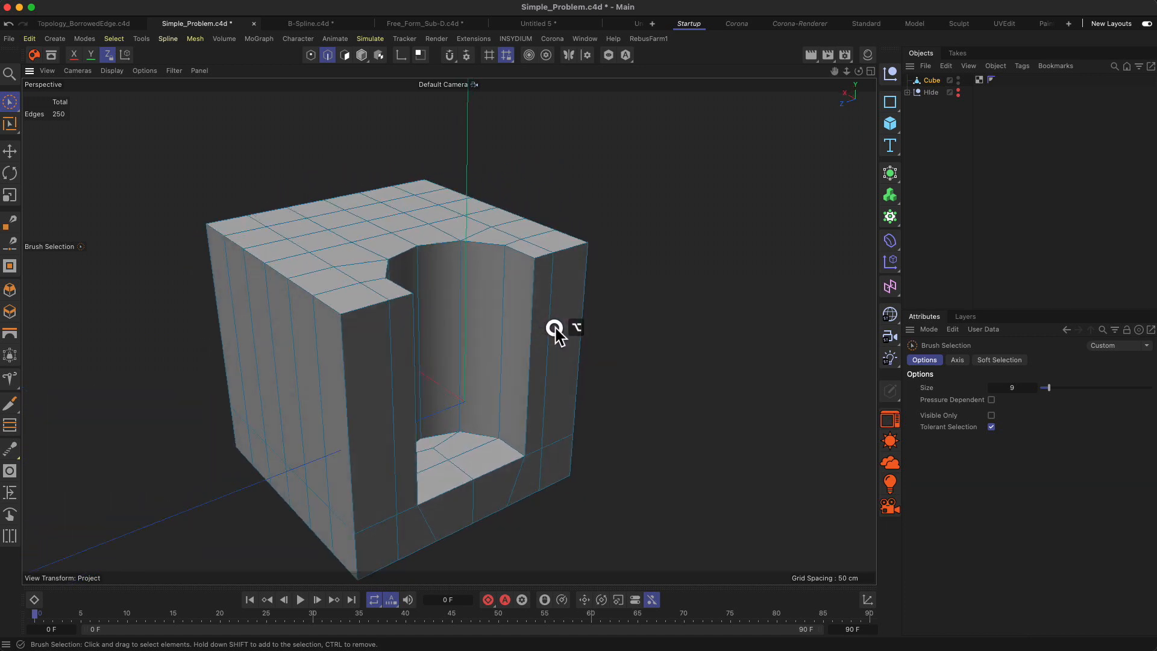
click(892, 176)
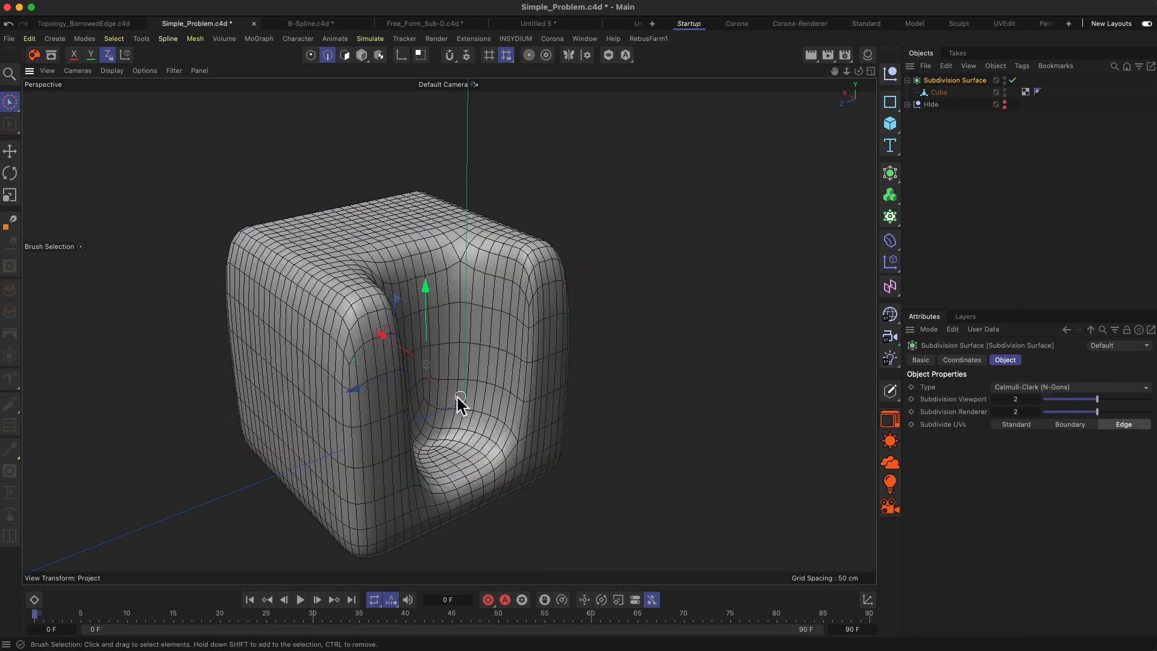
alt+drag(379, 337, 413, 421)
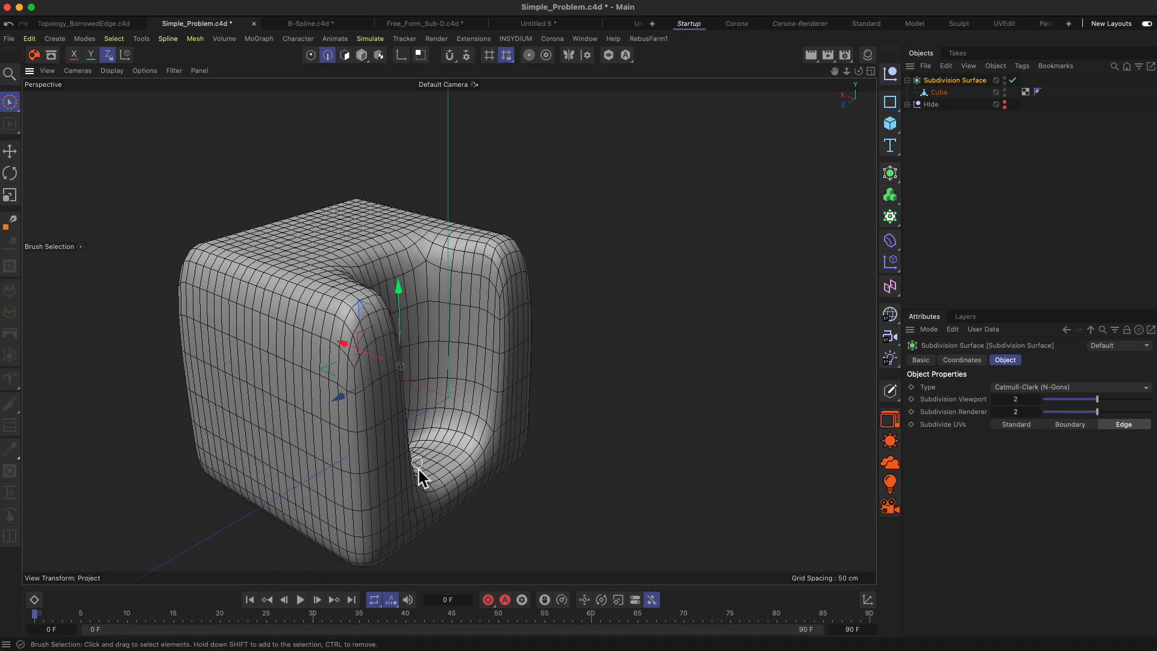
alt+drag(461, 431, 358, 394)
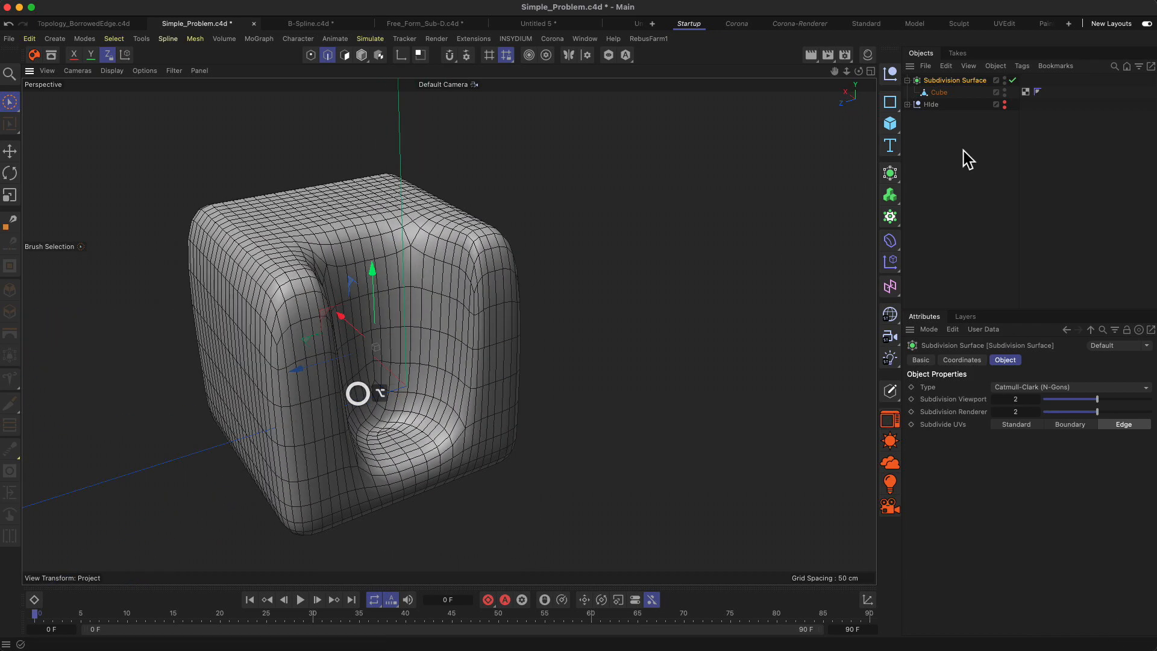
Step: Turn the Subdivision Surface off and examine the cube's unsmoothed corners
key(q)
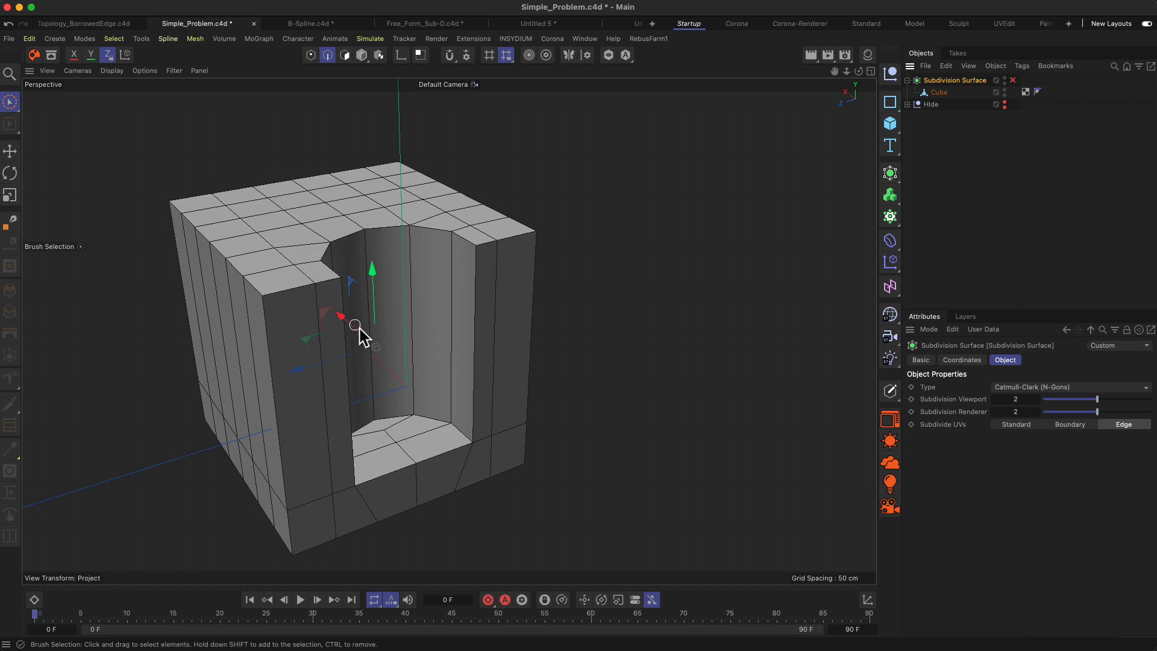
alt+drag(386, 491, 442, 447)
key(2)
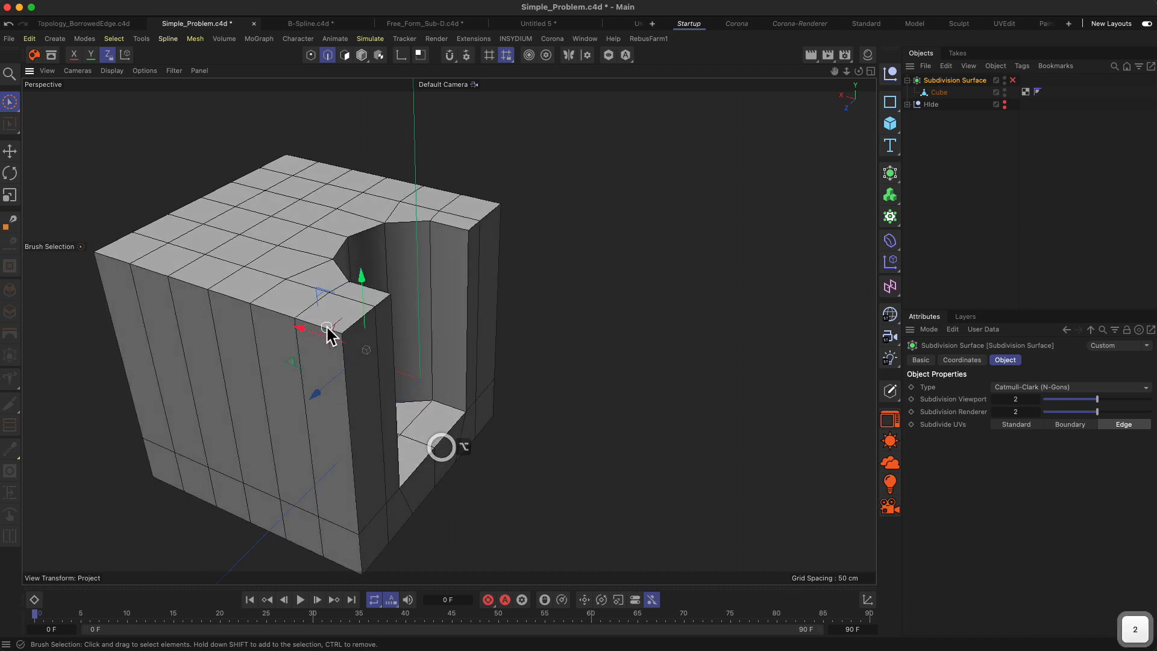
drag(327, 329, 326, 422)
alt+drag(357, 363, 312, 351)
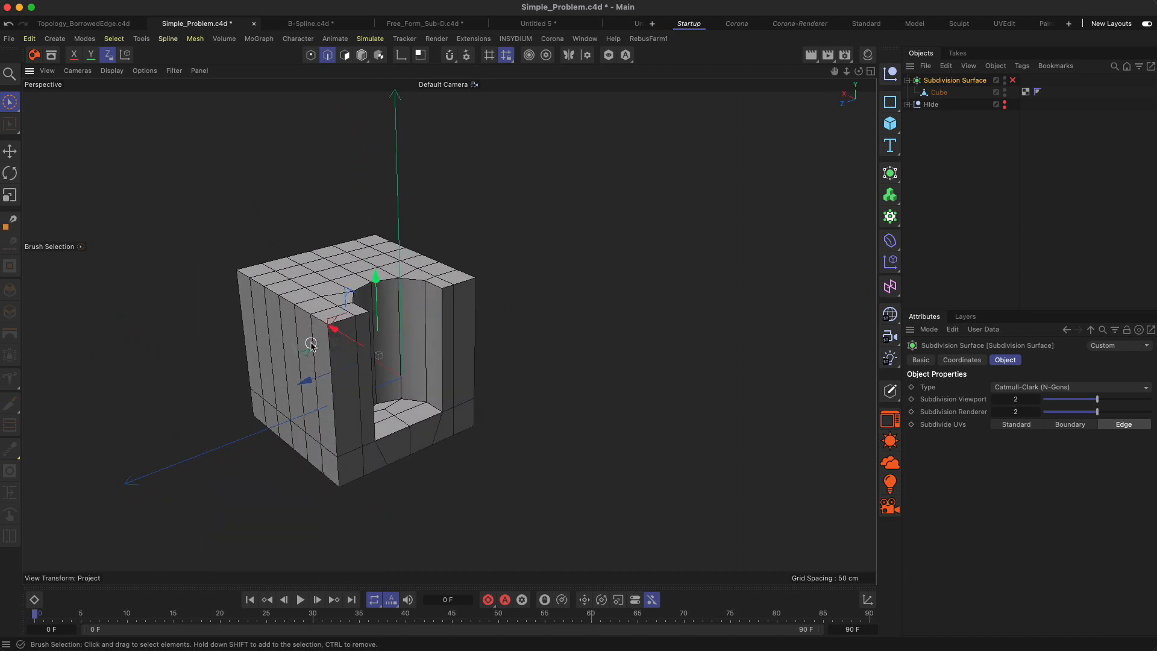
Step: Add vertical loop cuts to the cube beside the front face's outer edges, at offsets of about 21% and 73%
click(944, 92)
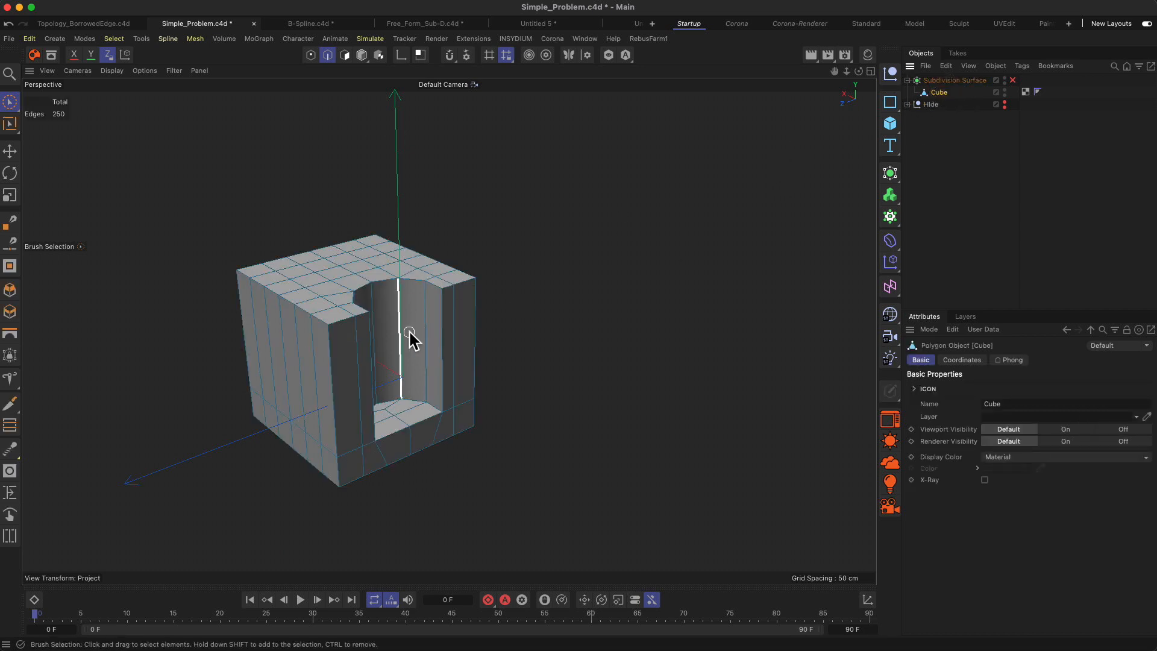
alt+drag(378, 329, 390, 272)
key(2)
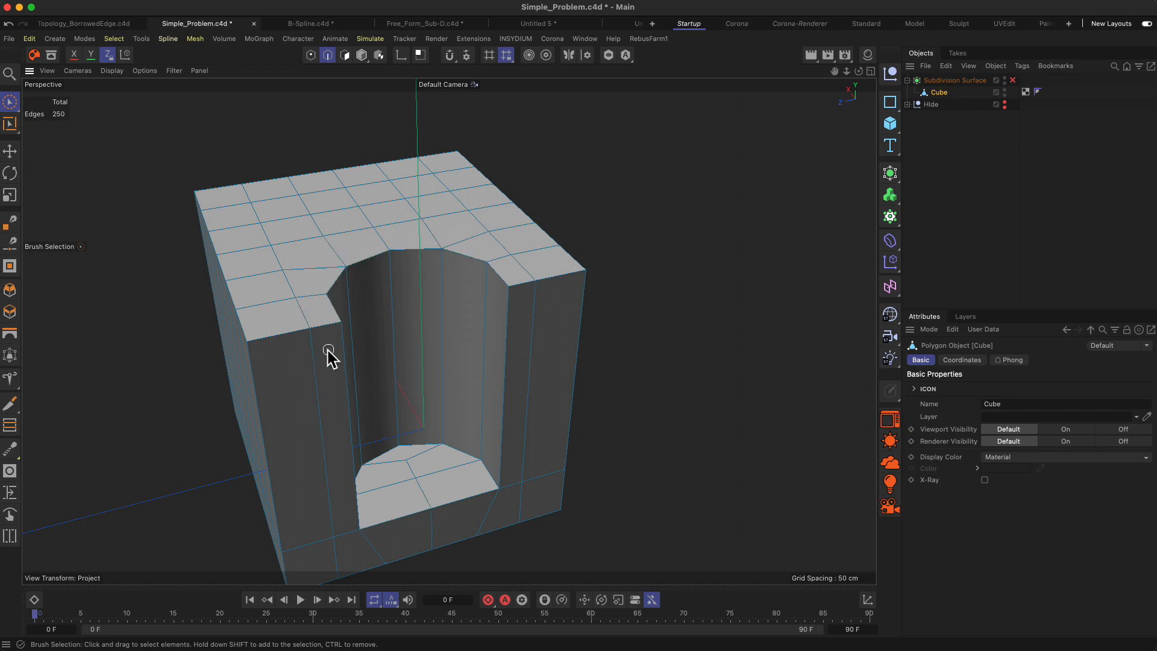
alt+drag(331, 369, 382, 287)
key(1)
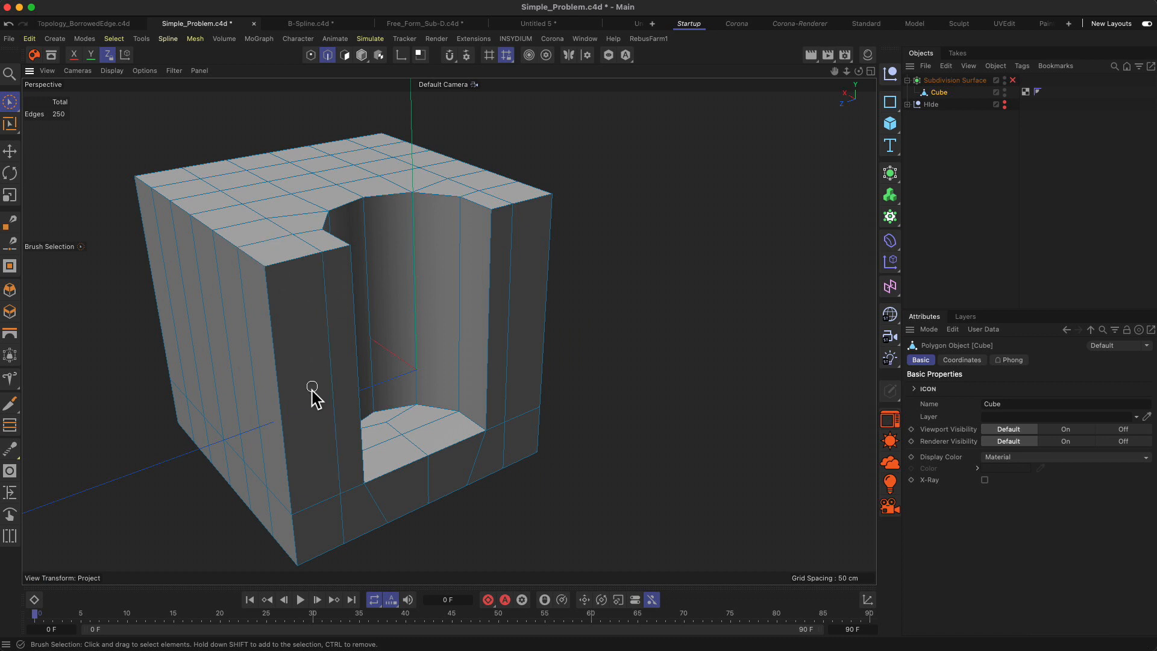
key(k)
key(l)
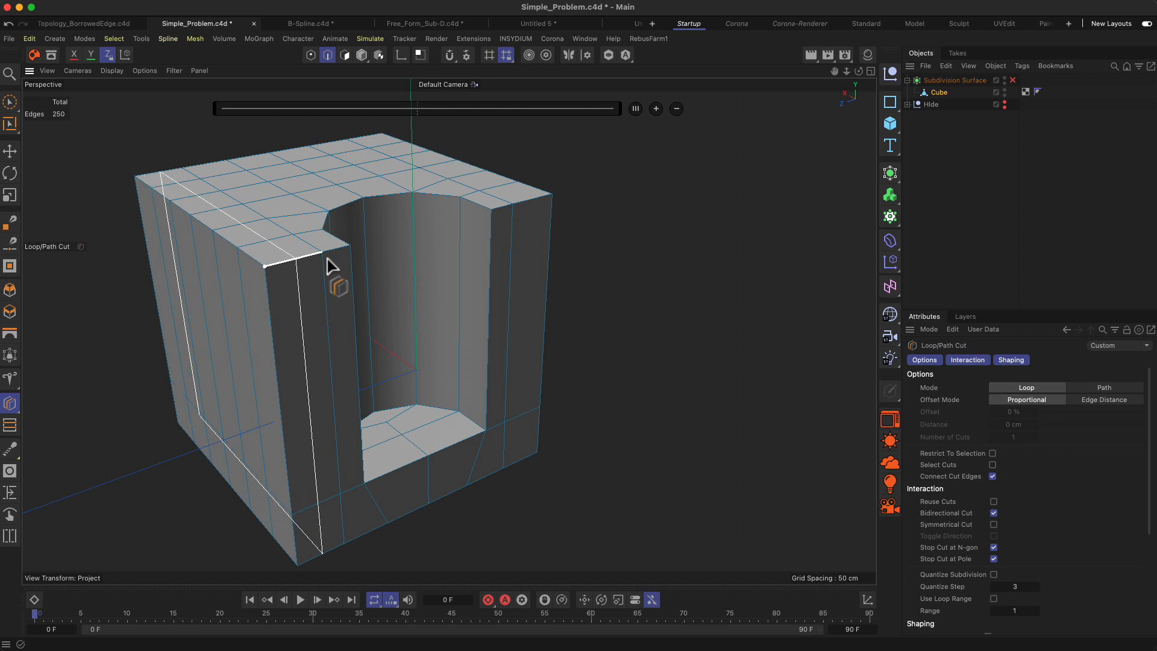
click(277, 265)
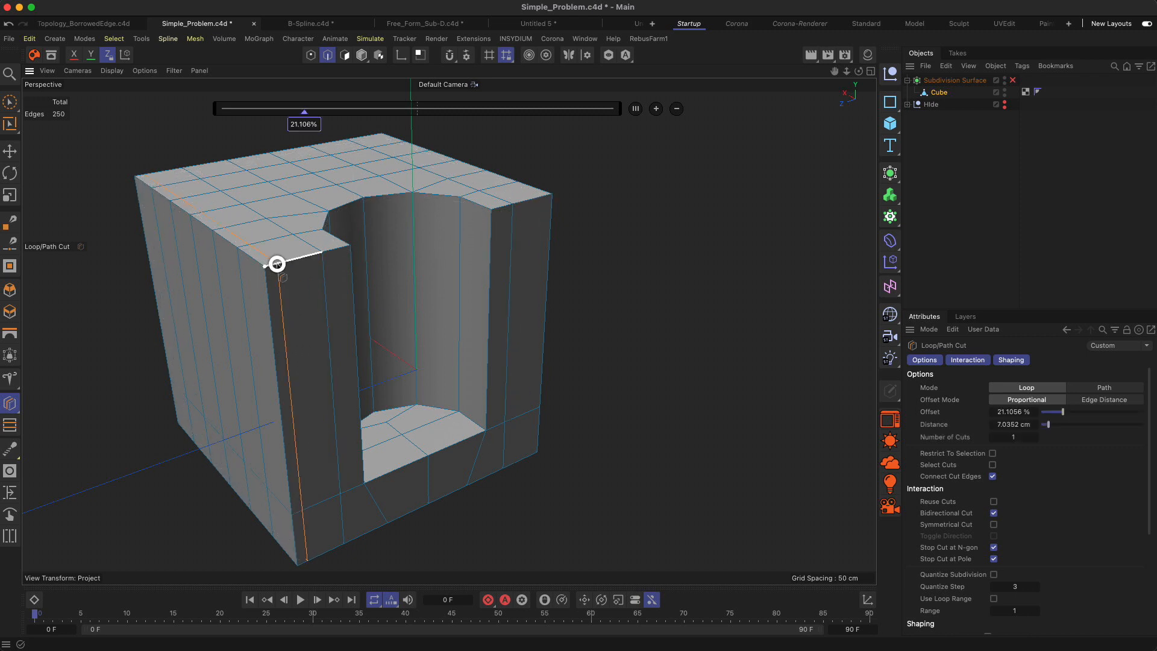
click(546, 202)
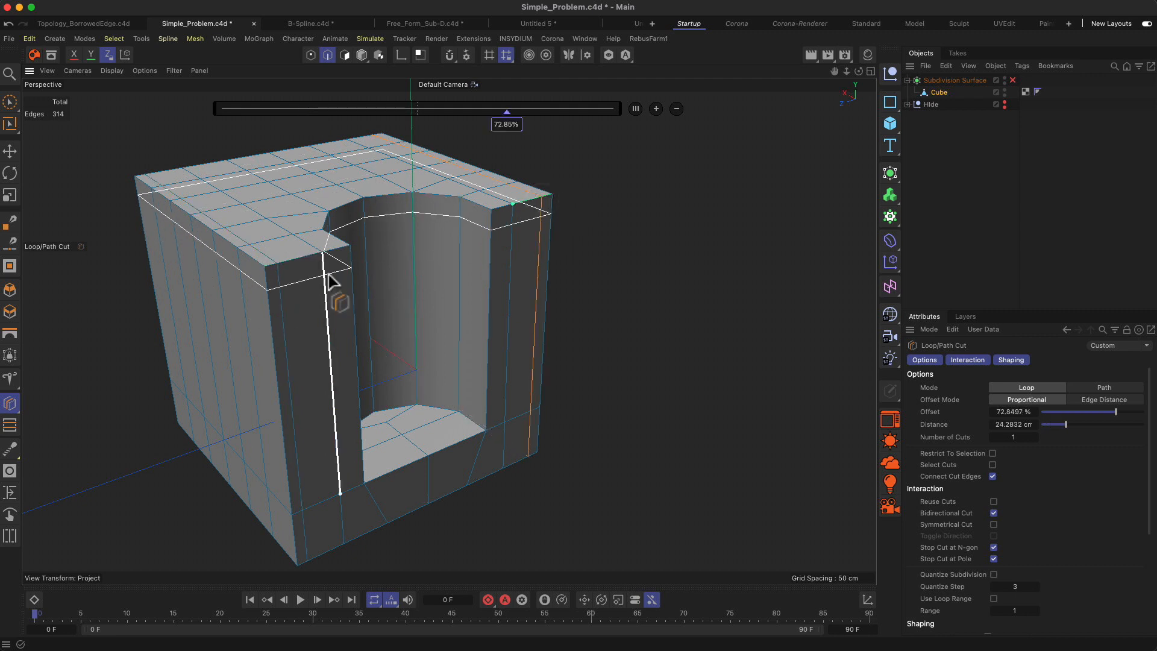
Step: Add horizontal loop cuts just below the cube's top edge and, at about 17% offset, near its bottom edge
click(278, 283)
alt+drag(638, 380, 446, 407)
click(331, 446)
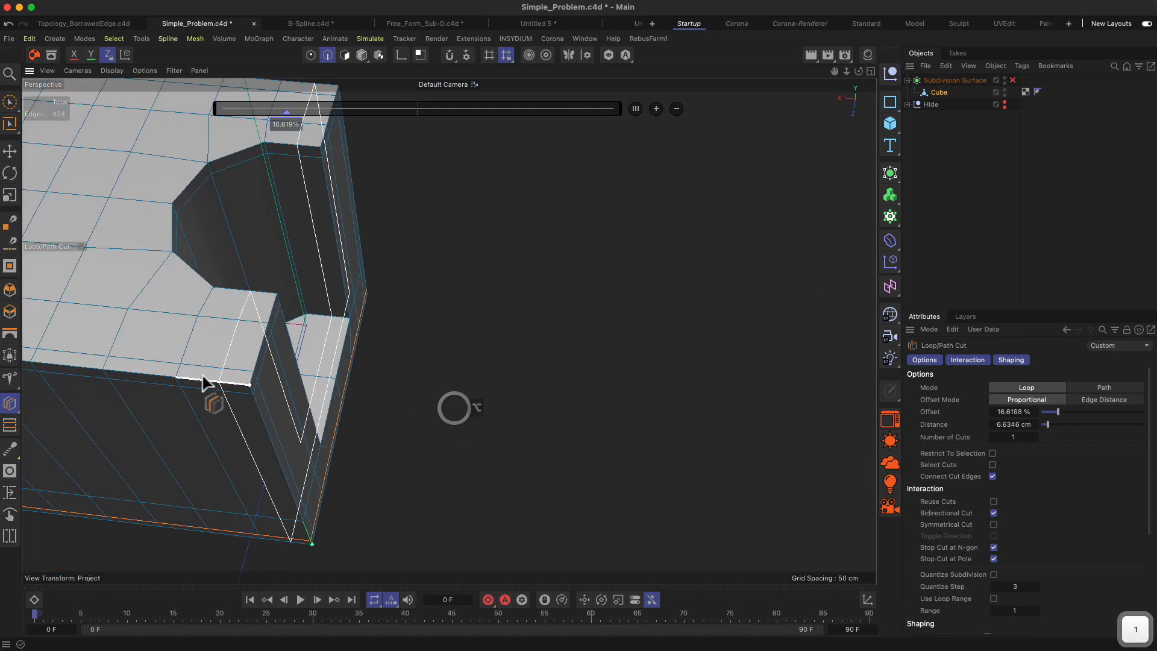
Step: Add a loop cut just behind the cube's front face at about 82% offset and preview the subdivision smoothing
click(239, 376)
alt+drag(363, 331, 291, 287)
key(q)
key(1)
drag(438, 316, 499, 422)
alt+drag(498, 422, 414, 354)
key(q)
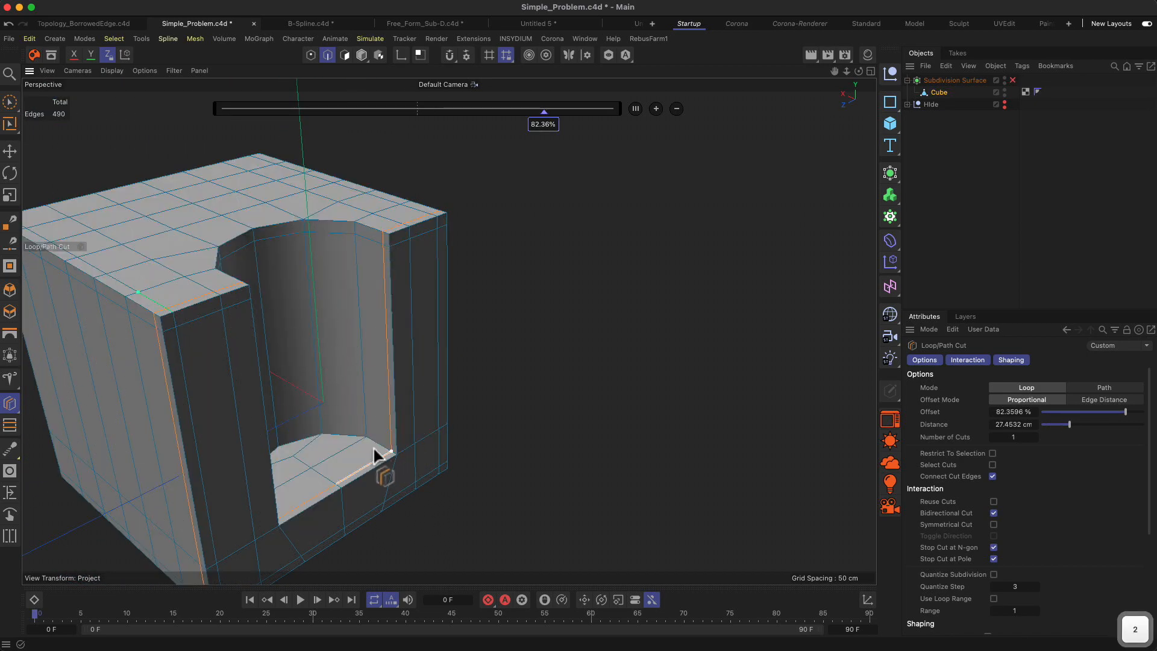
key(q)
key(q)
Step: Sketch guide lines with Doodle Paint around the notch's top rim and along the sides and bottom of its front opening
alt+drag(390, 392, 200, 321)
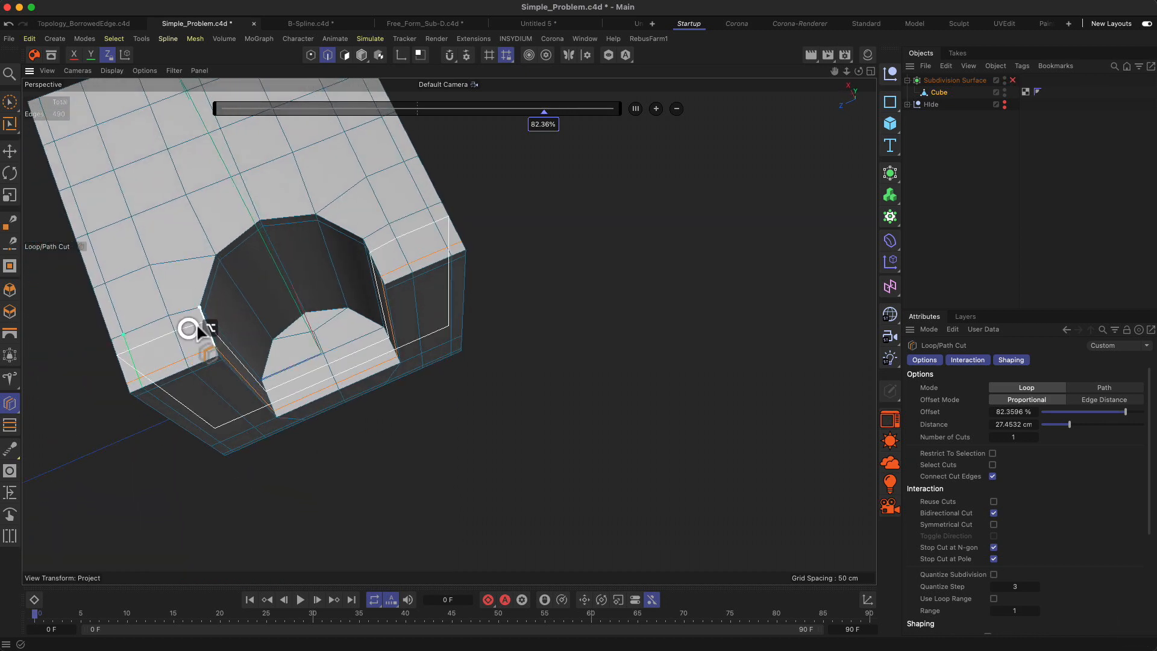
click(141, 38)
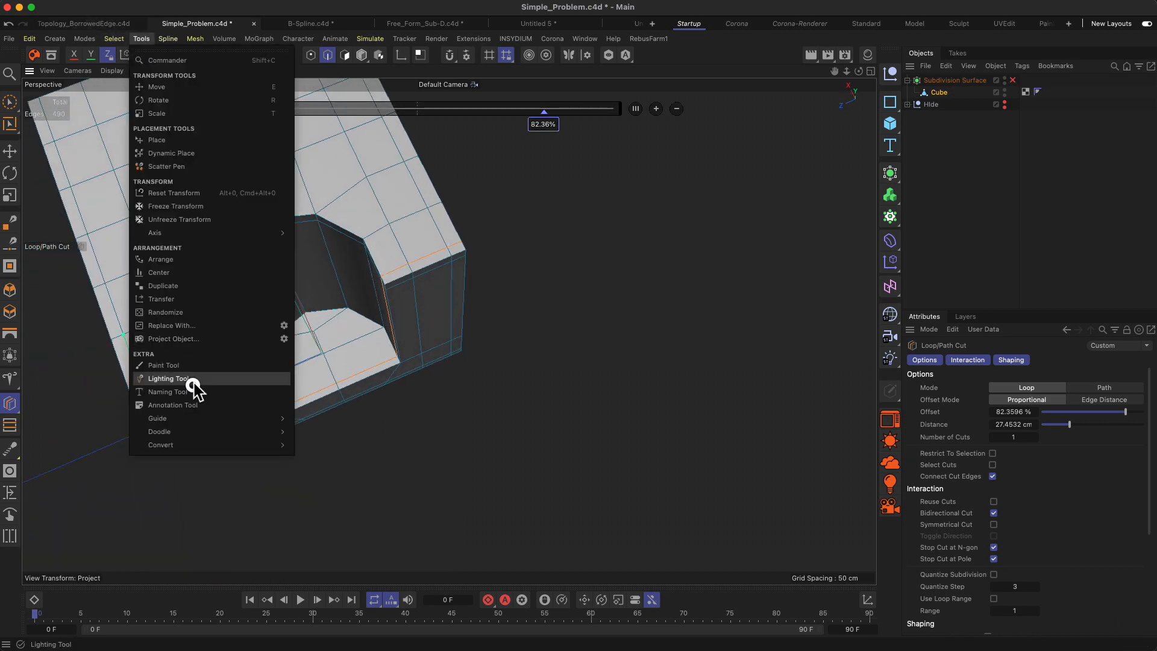
mouse_move(282, 433)
click(318, 450)
key(1)
drag(350, 266, 393, 280)
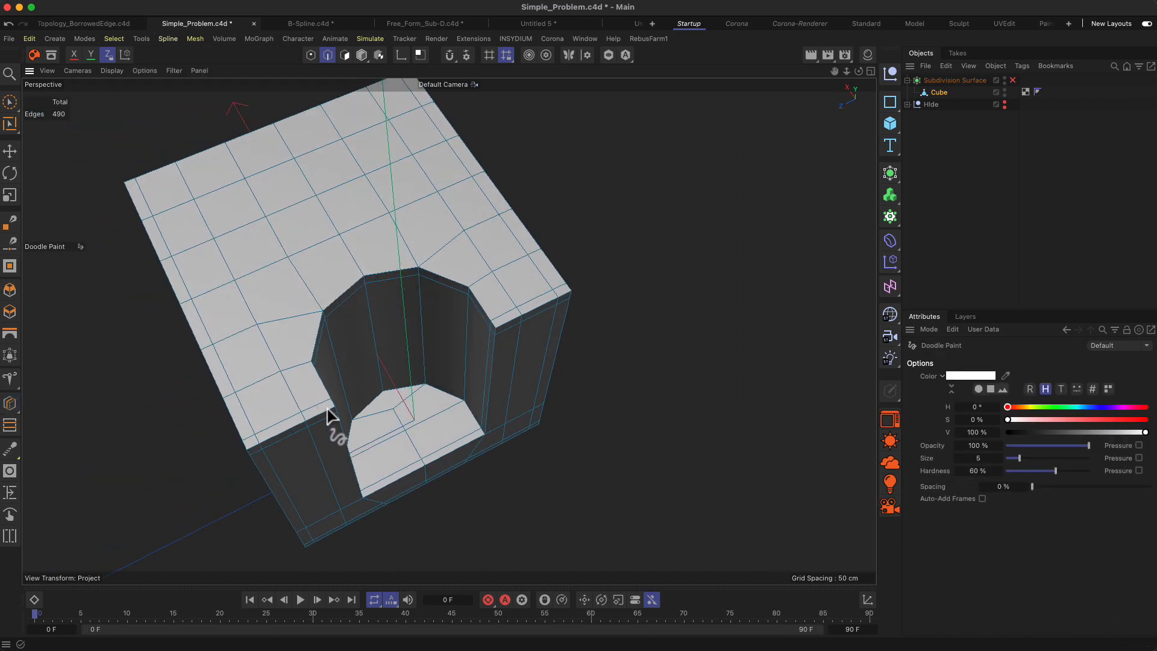
alt+drag(327, 415, 320, 444)
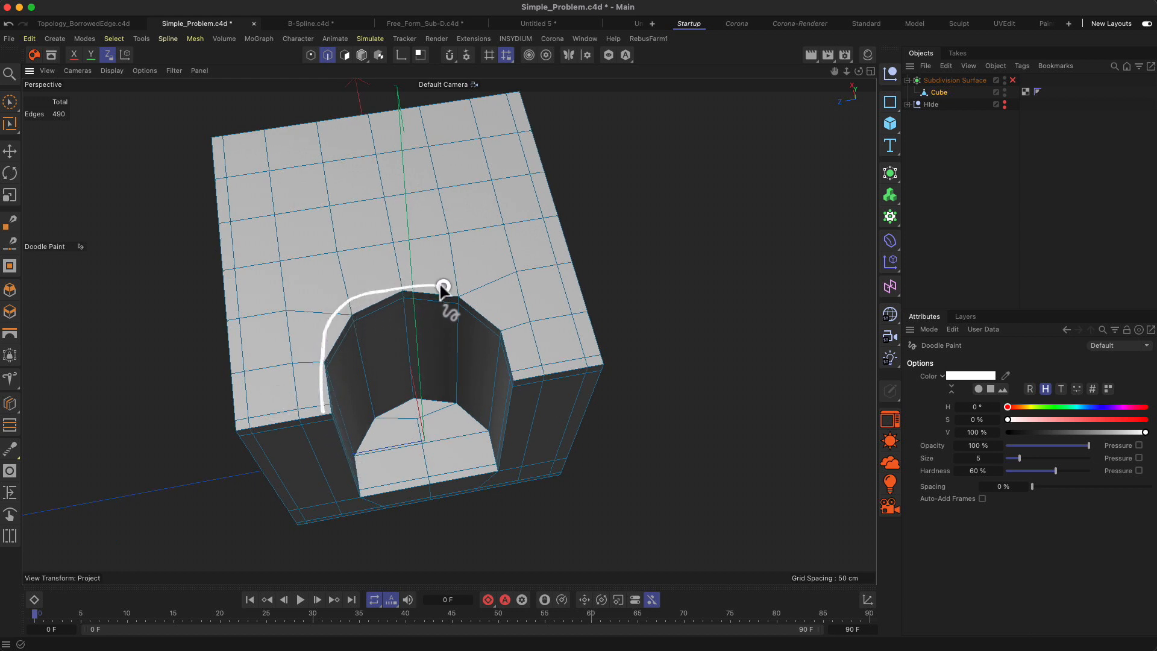
drag(531, 398, 530, 396)
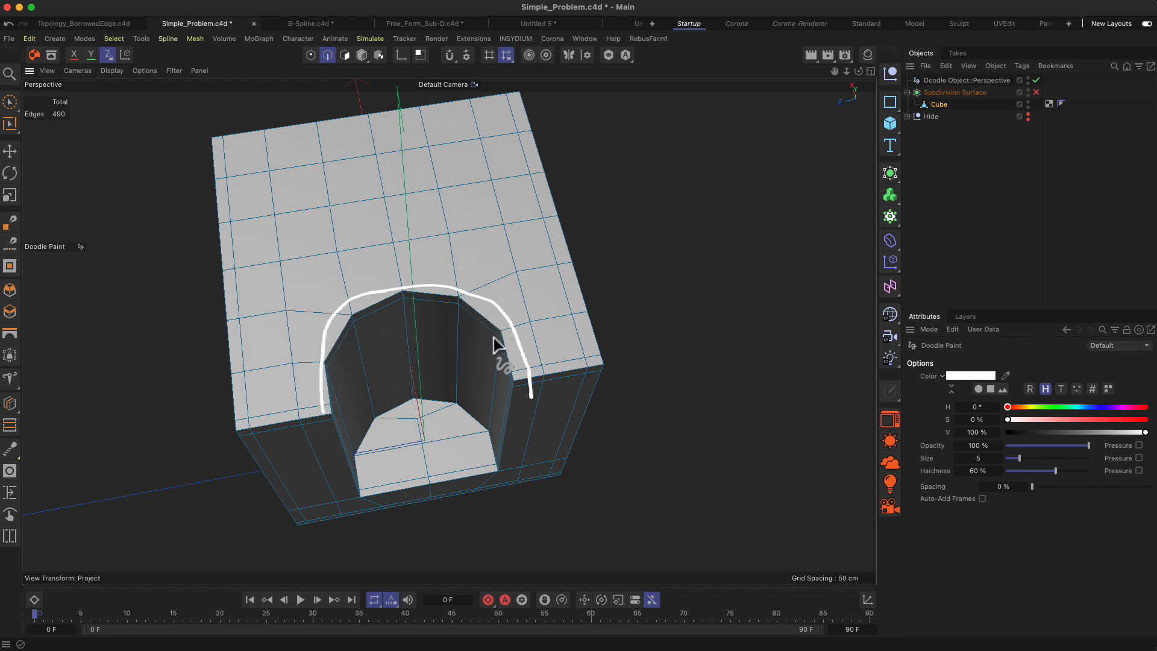
alt+drag(501, 380, 519, 329)
alt+drag(371, 344, 346, 375)
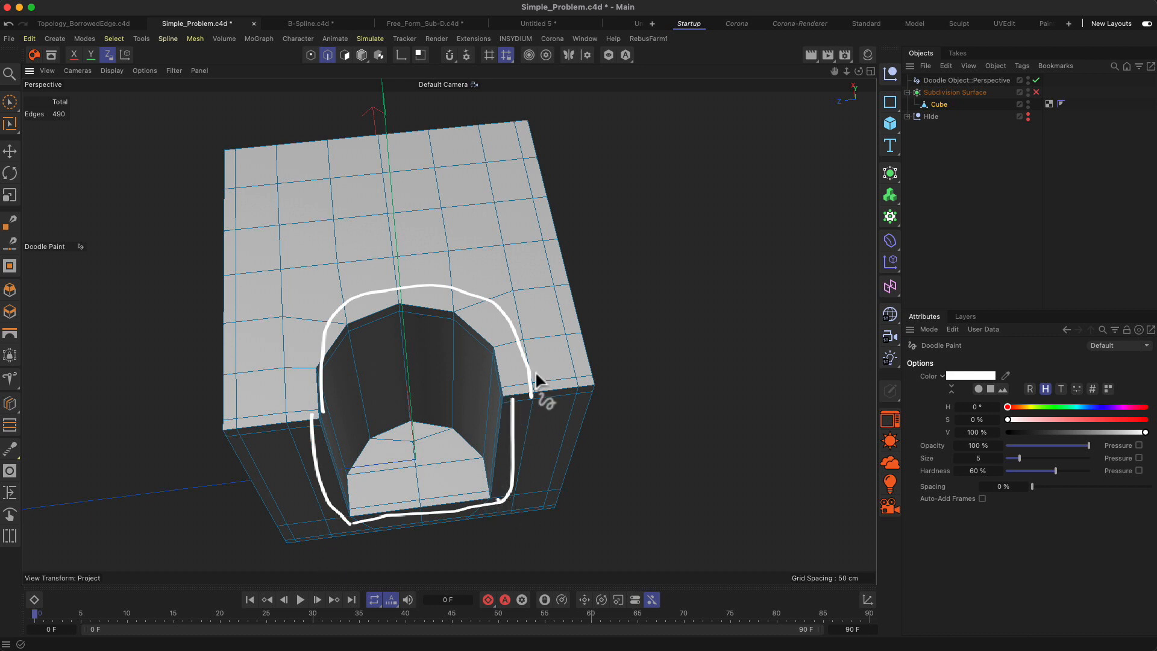
Step: Delete the Doodle object holding the guide lines and reselect the Cube
alt+drag(535, 382, 555, 344)
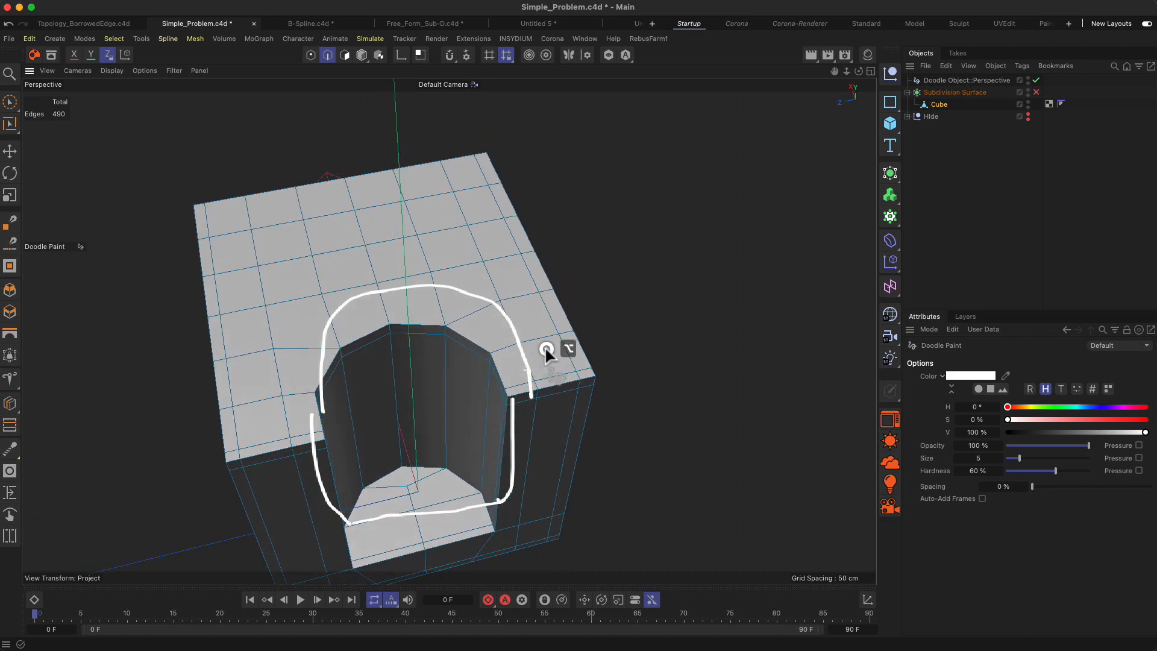
click(967, 80)
key(Delete)
key(2)
drag(536, 351, 476, 383)
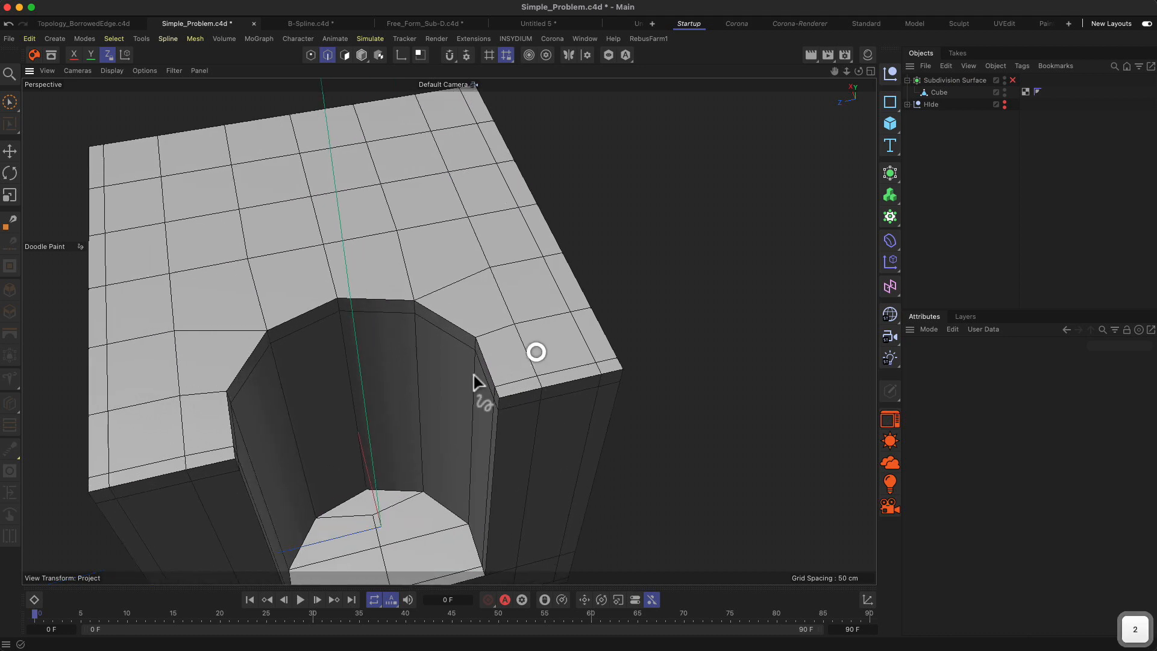
click(938, 93)
key(1)
mouse_move(361, 276)
mouse_down()
mouse_move(355, 292)
mouse_move(375, 261)
mouse_up()
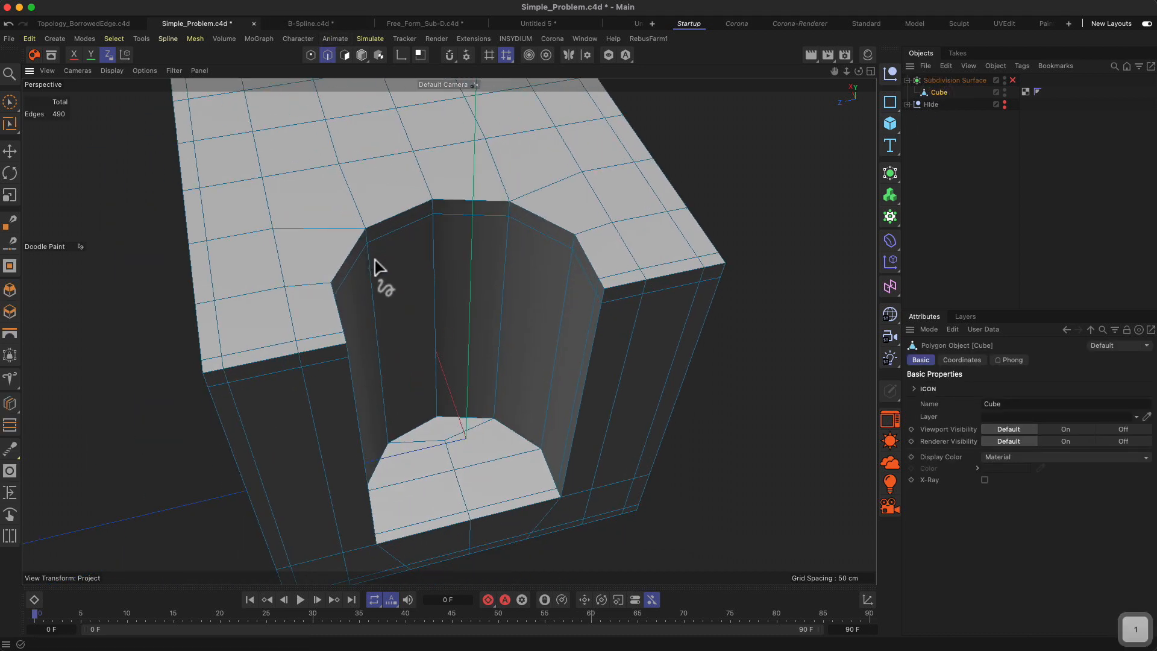
Step: Select the edges running around the notch's top rim from one front corner to the other
key(u)
key(l)
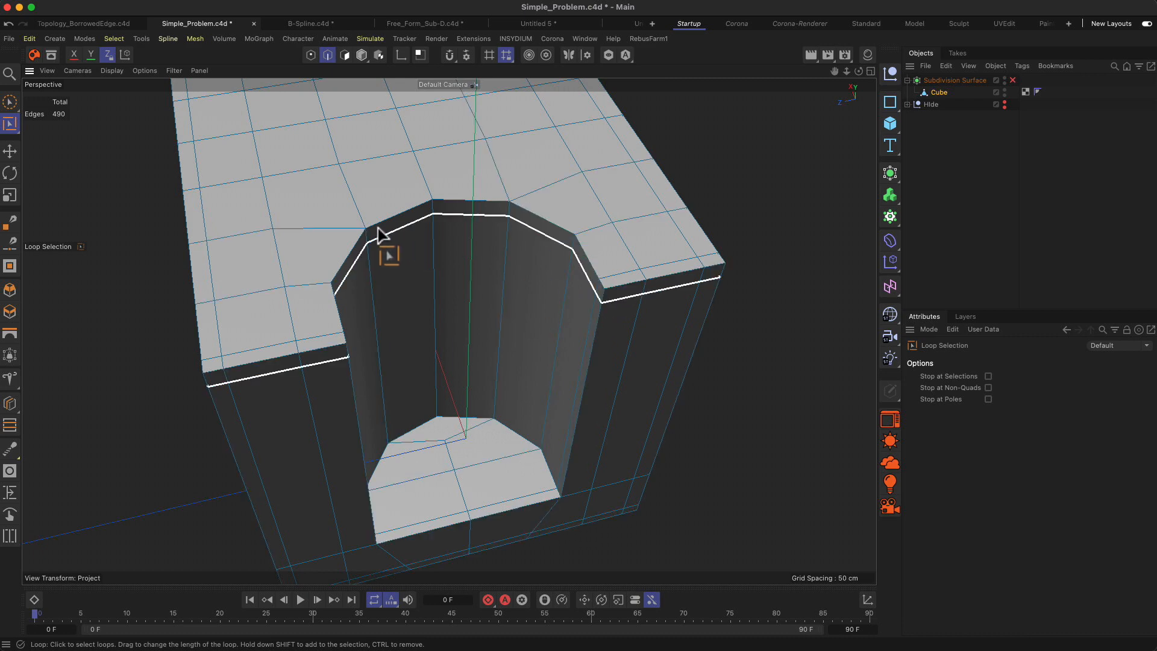
key(e)
alt+drag(208, 260, 275, 274)
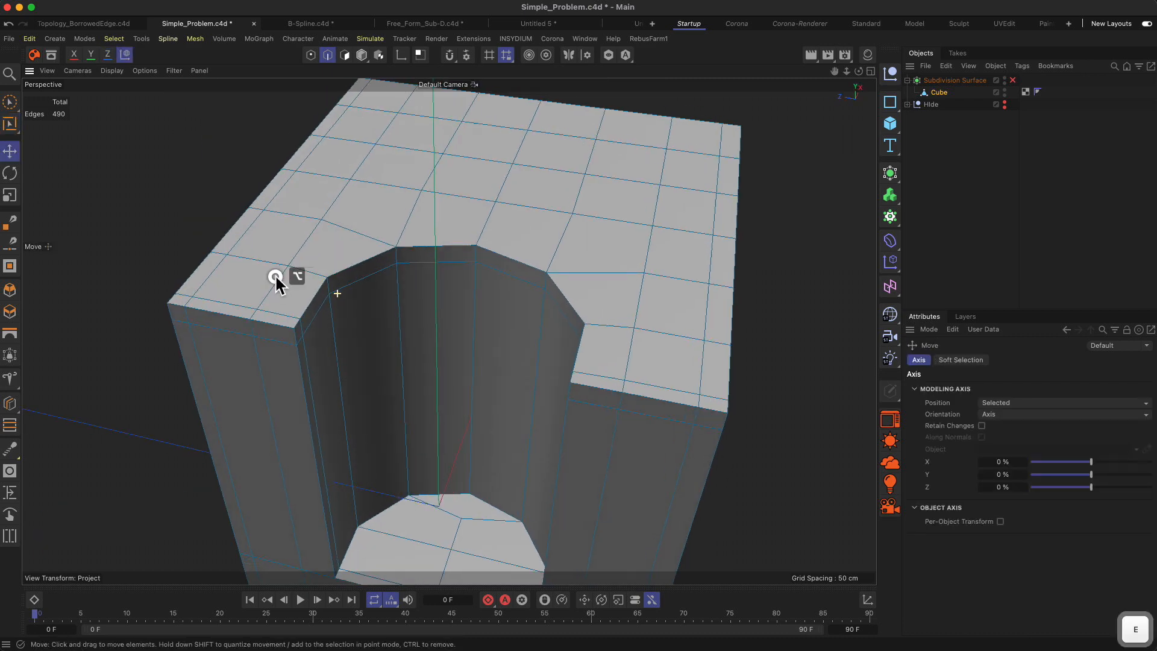
double_click(307, 313)
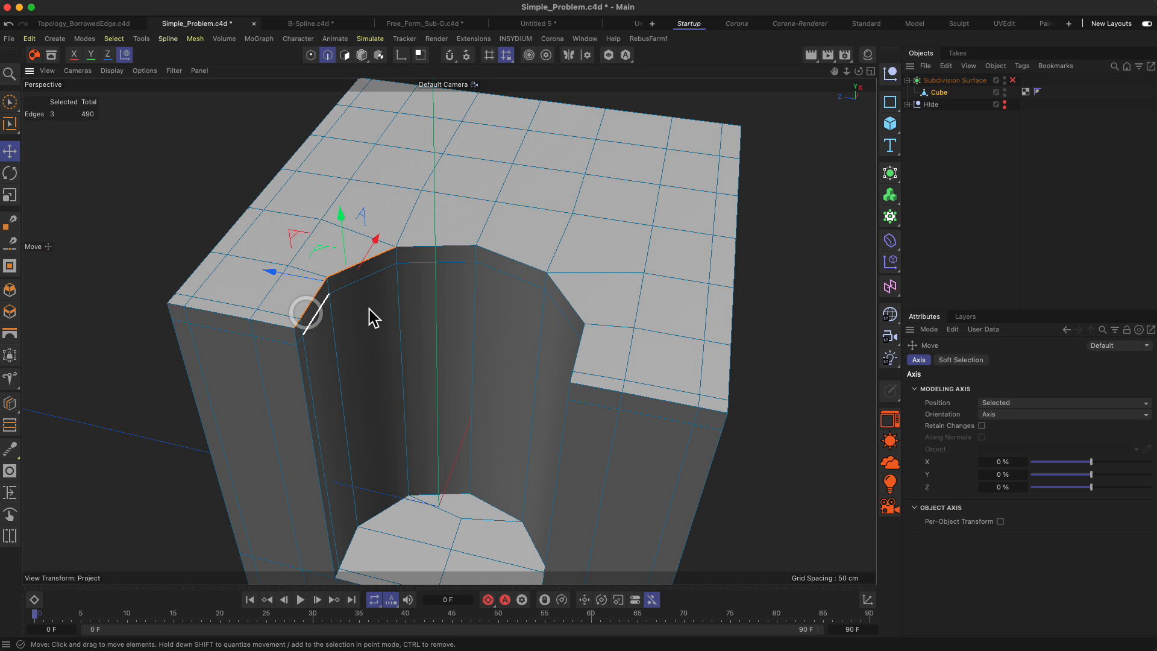
shift+click(521, 264)
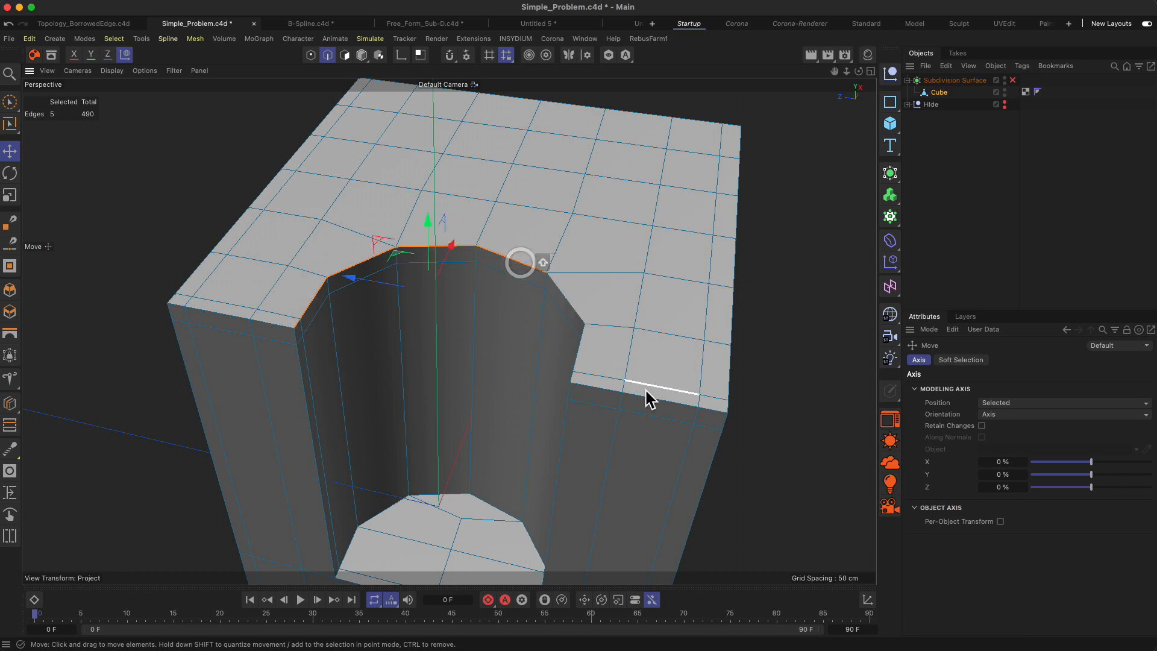
shift+click(571, 379)
Step: Add both vertical side edges and the bottom edges of the notch's front opening to the rim selection
alt+drag(576, 411, 586, 258)
key(1)
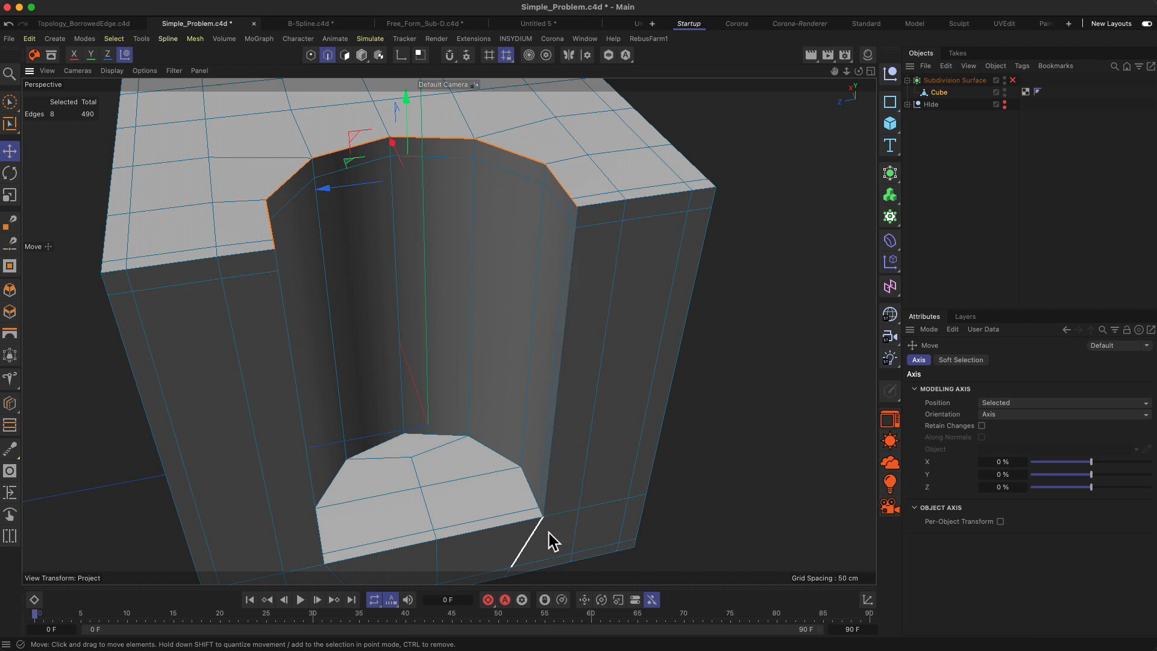
key(2)
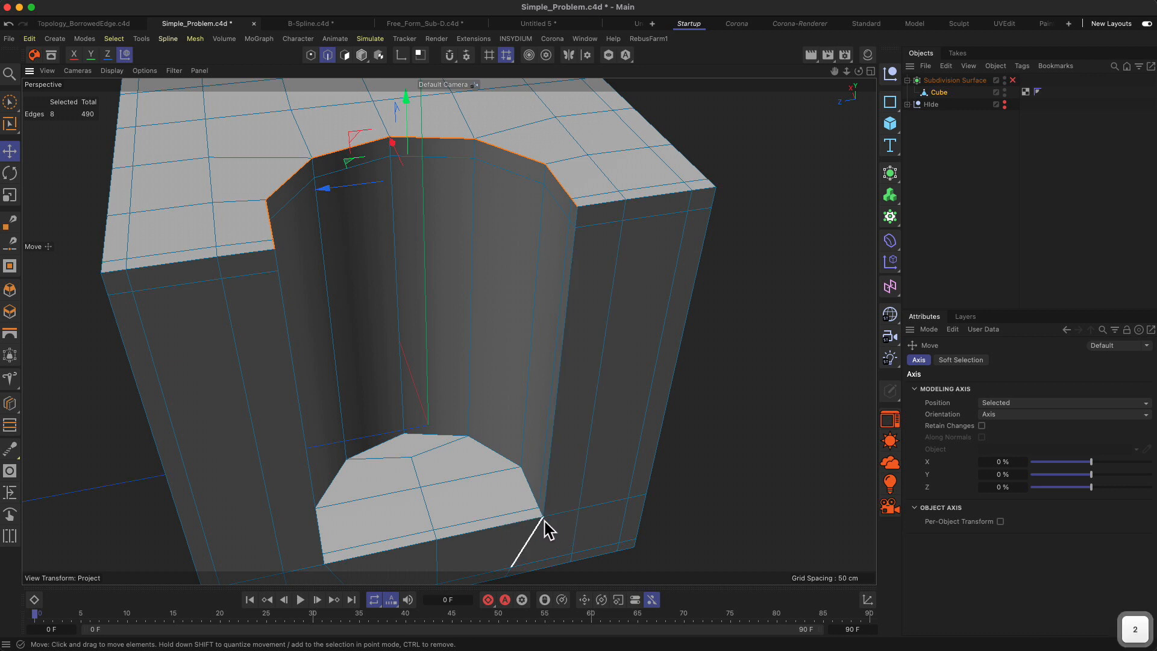
drag(549, 529, 576, 408)
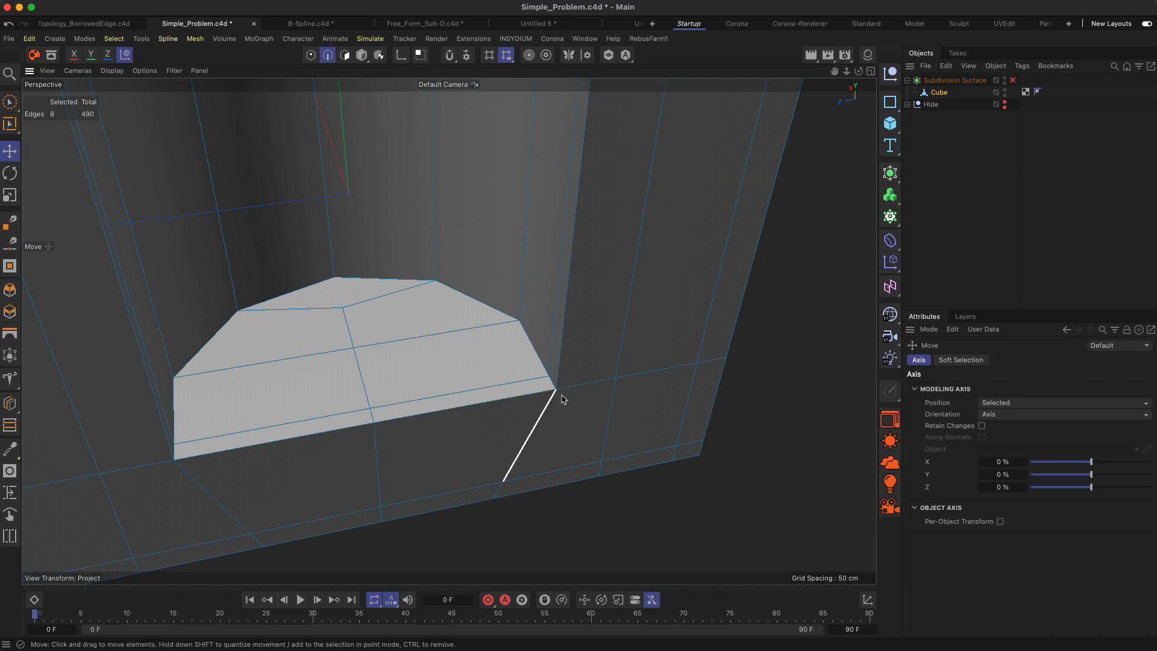
drag(562, 396, 571, 395)
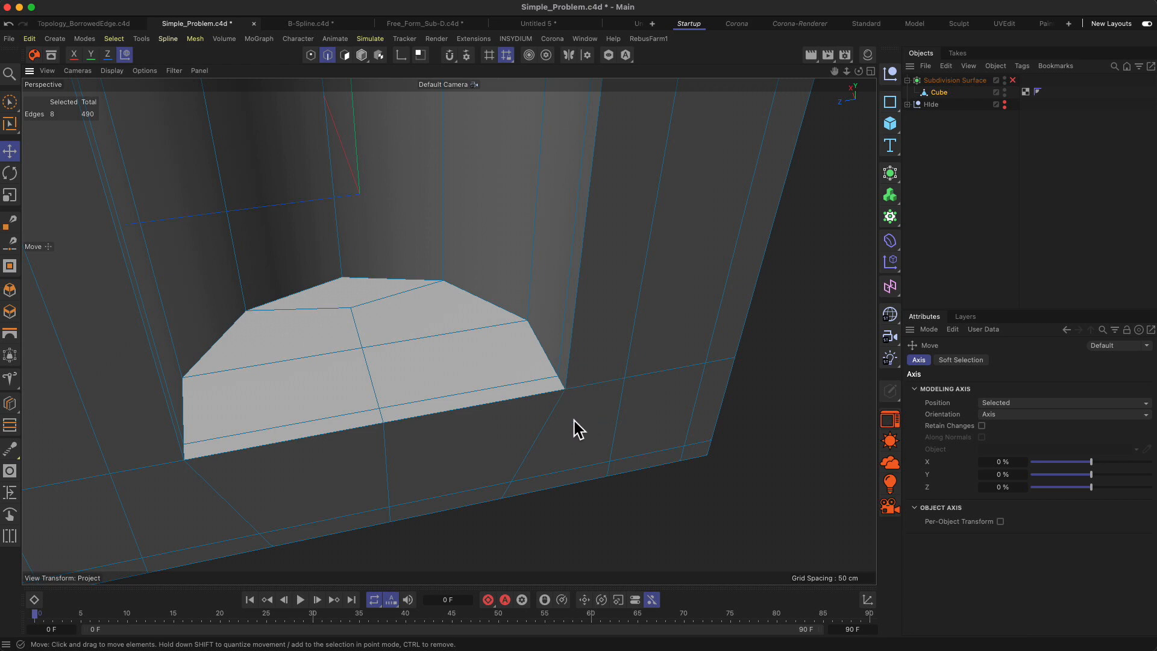
alt+drag(569, 397, 538, 488)
alt+drag(407, 322, 349, 361)
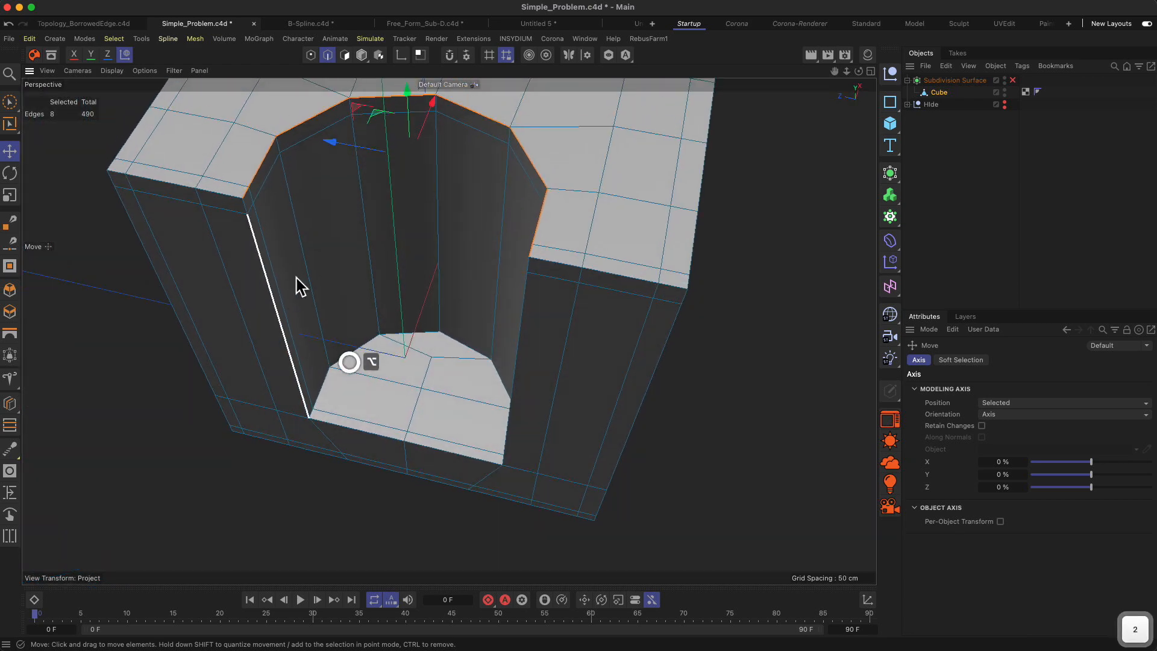
alt+drag(581, 323, 633, 280)
drag(537, 458, 558, 269)
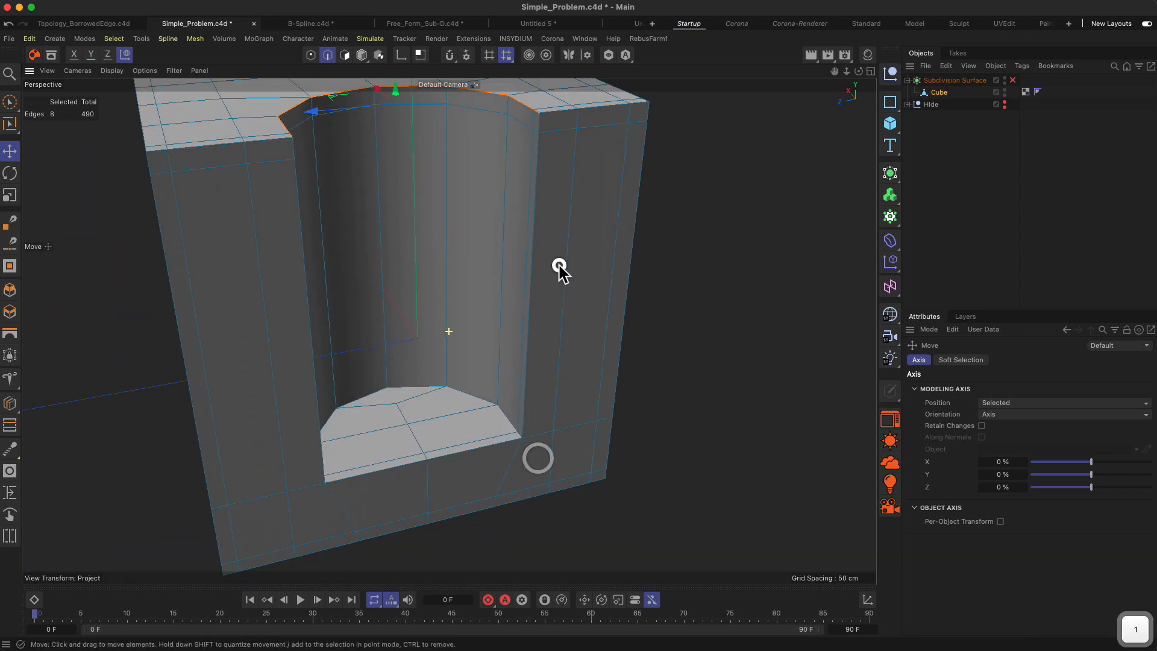
shift+click(544, 123)
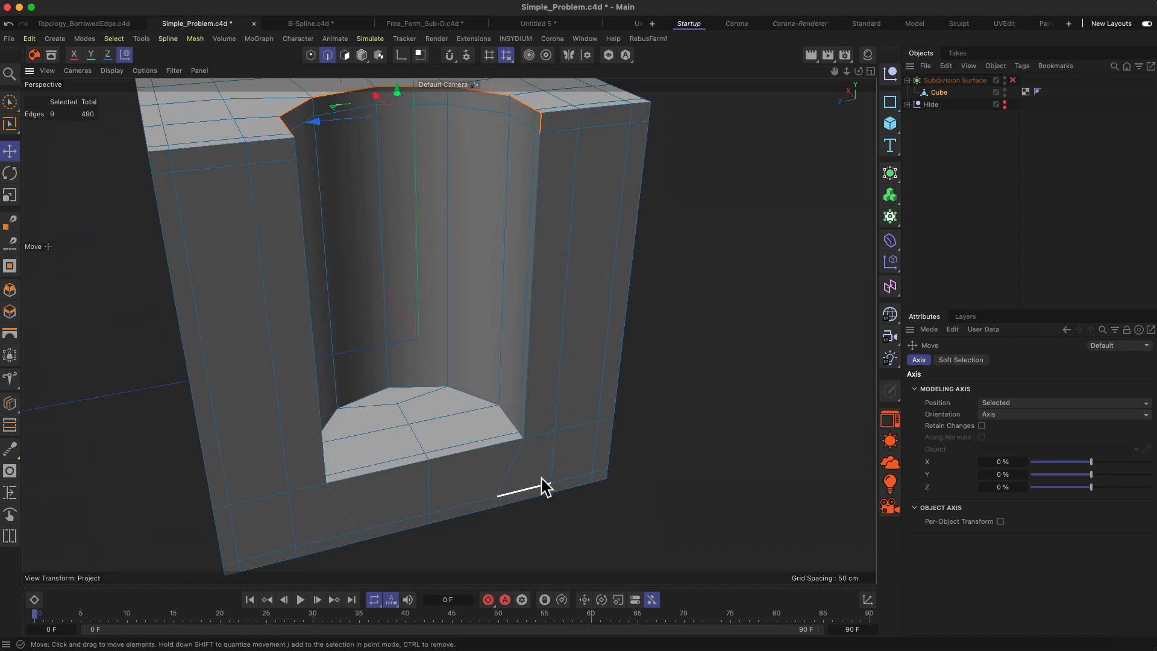
shift+click(525, 427)
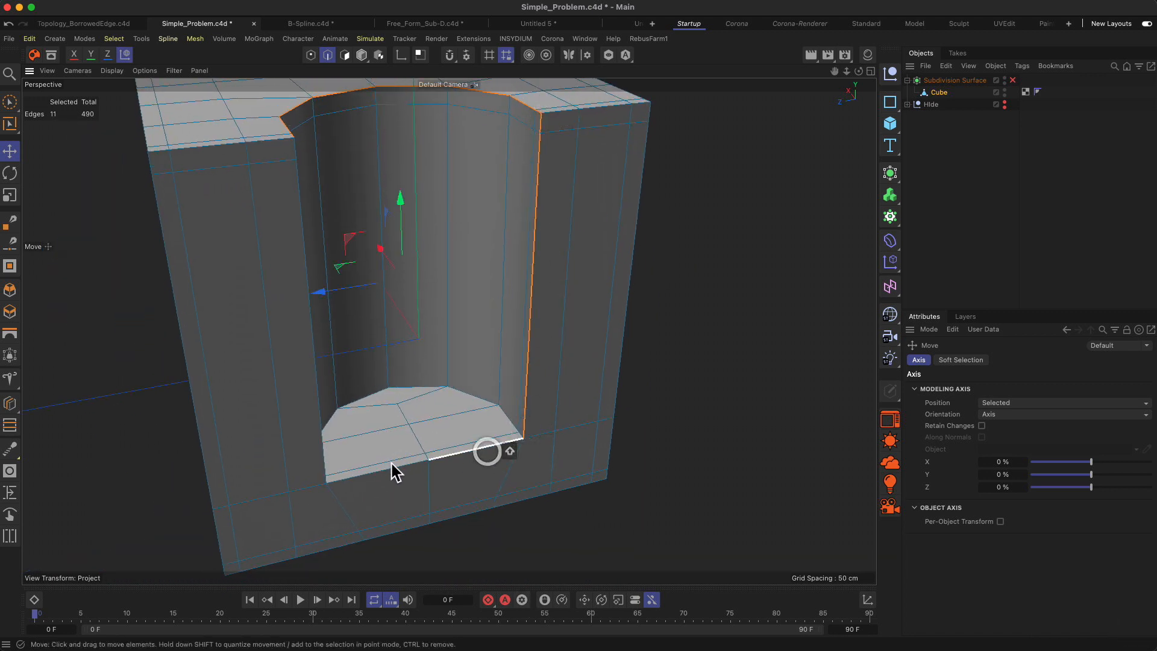
shift+click(328, 479)
shift+click(323, 465)
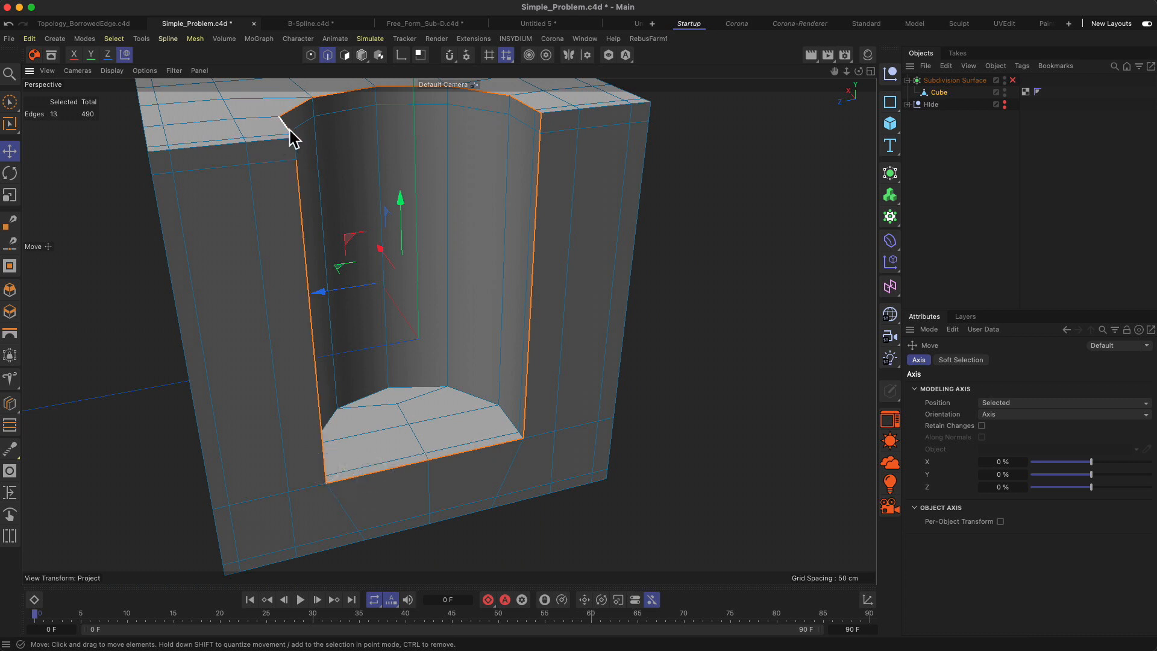
Step: Clone the selected edges outward around the notch with Edge Slide at about 6.02 cm offset and preview the subdivision smoothing
key(m)
key(s)
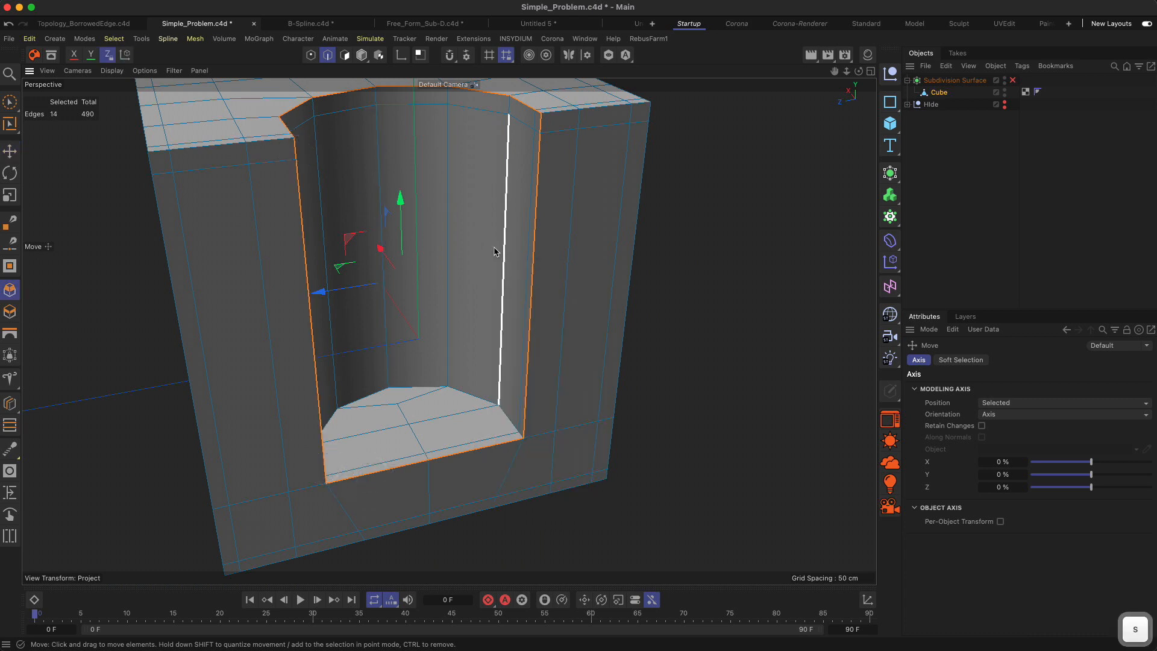
key(m)
key(o)
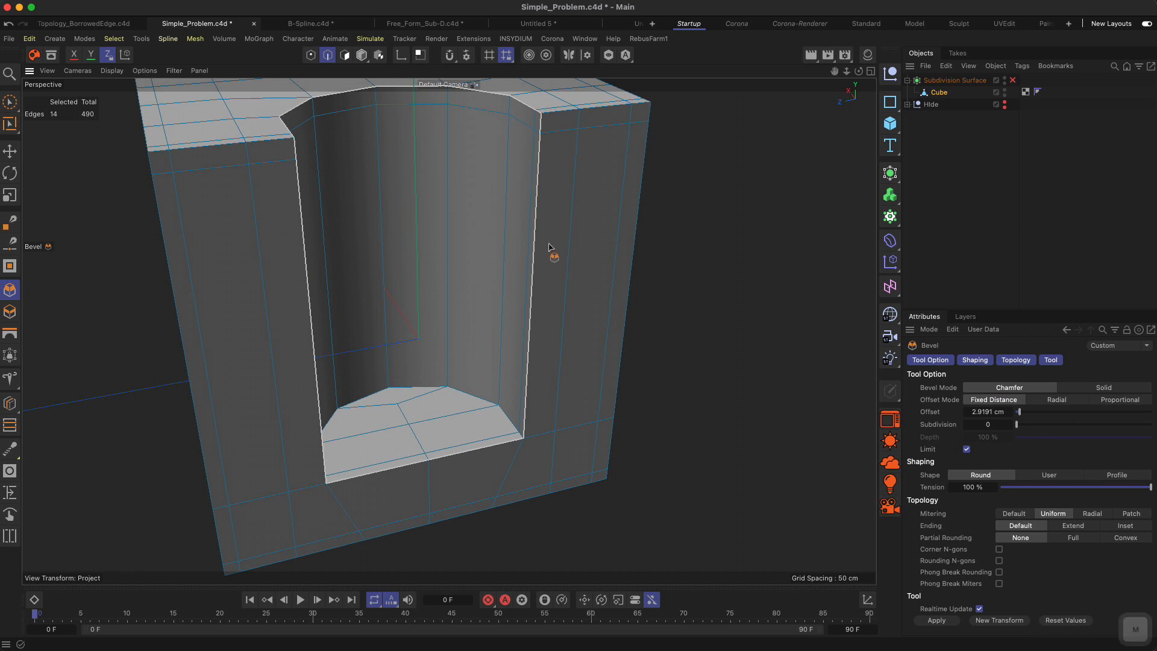
mouse_move(553, 187)
alt+mouse_down()
mouse_move(566, 282)
mouse_move(318, 468)
mouse_move(352, 452)
mouse_move(345, 458)
alt+mouse_up()
key(q)
alt+drag(529, 310, 414, 320)
key(q)
alt+drag(560, 439, 614, 443)
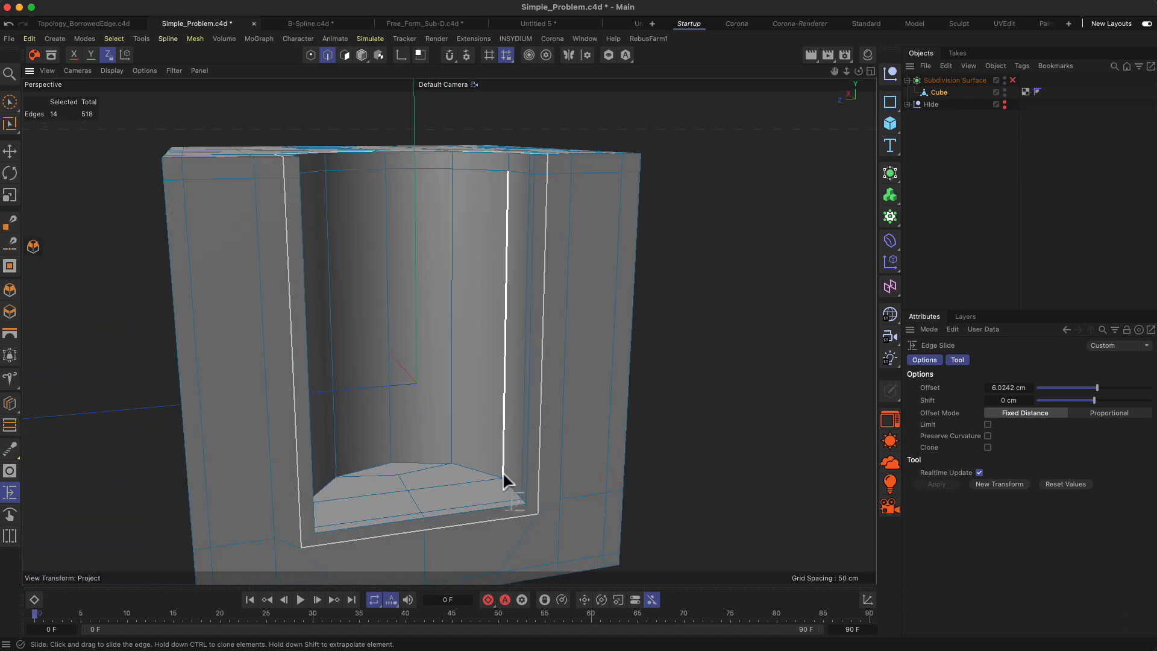
Step: Add a horizontal loop cut just above the notch floor at about 3.44% offset
key(k)
key(l)
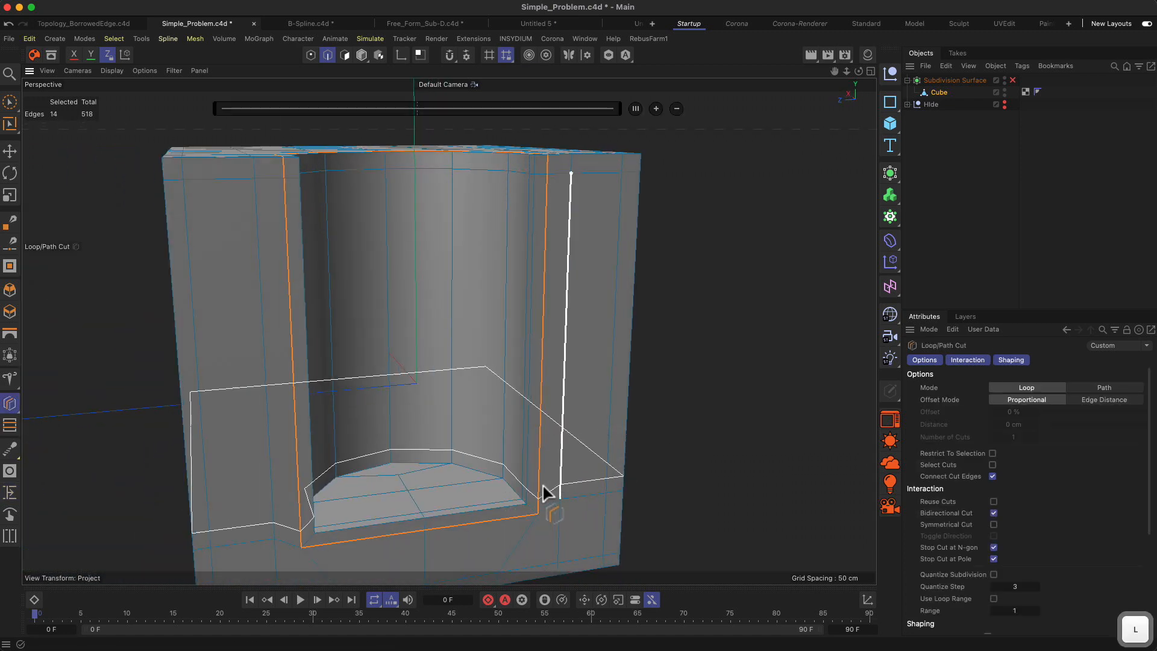
alt+drag(533, 494, 571, 388)
key(q)
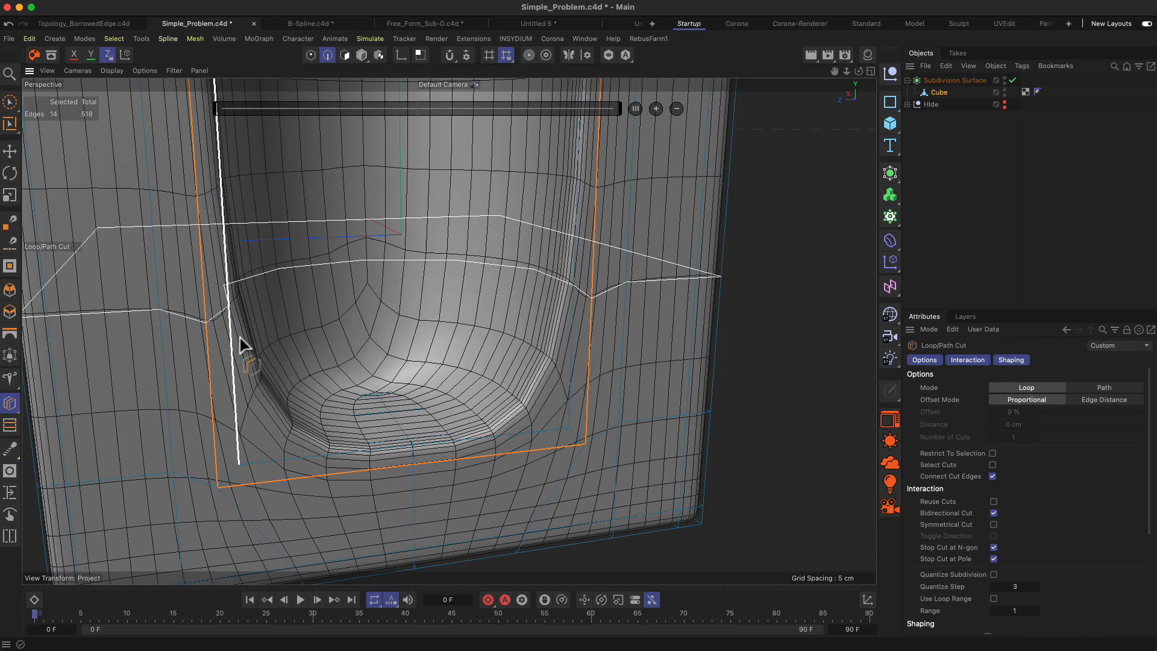
key(q)
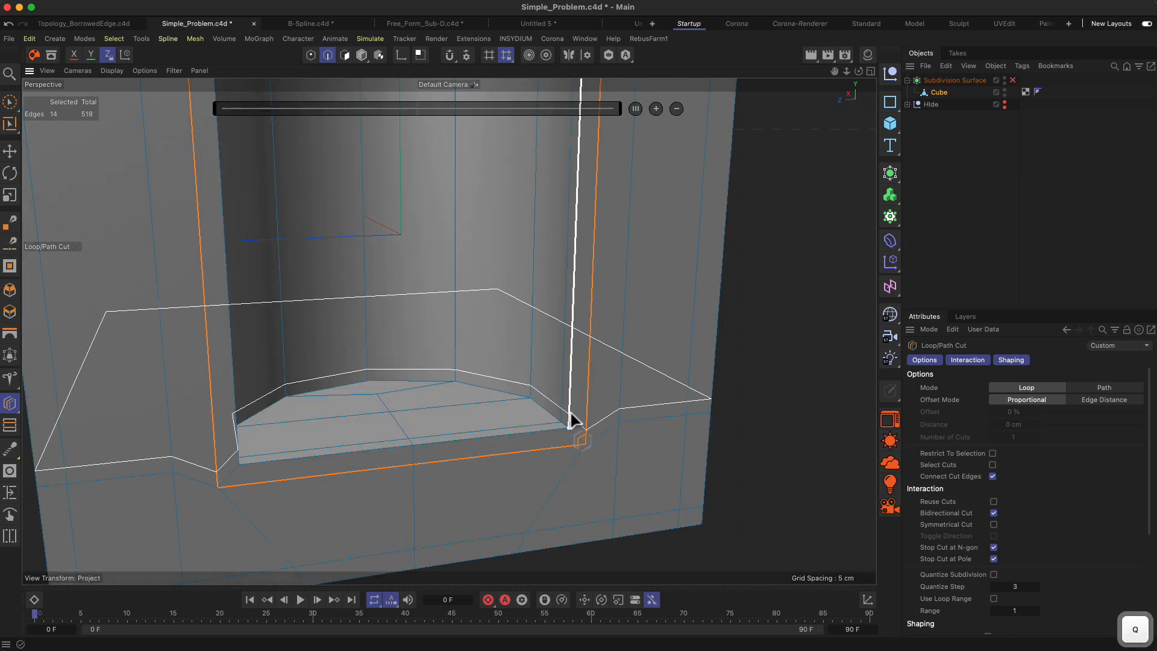
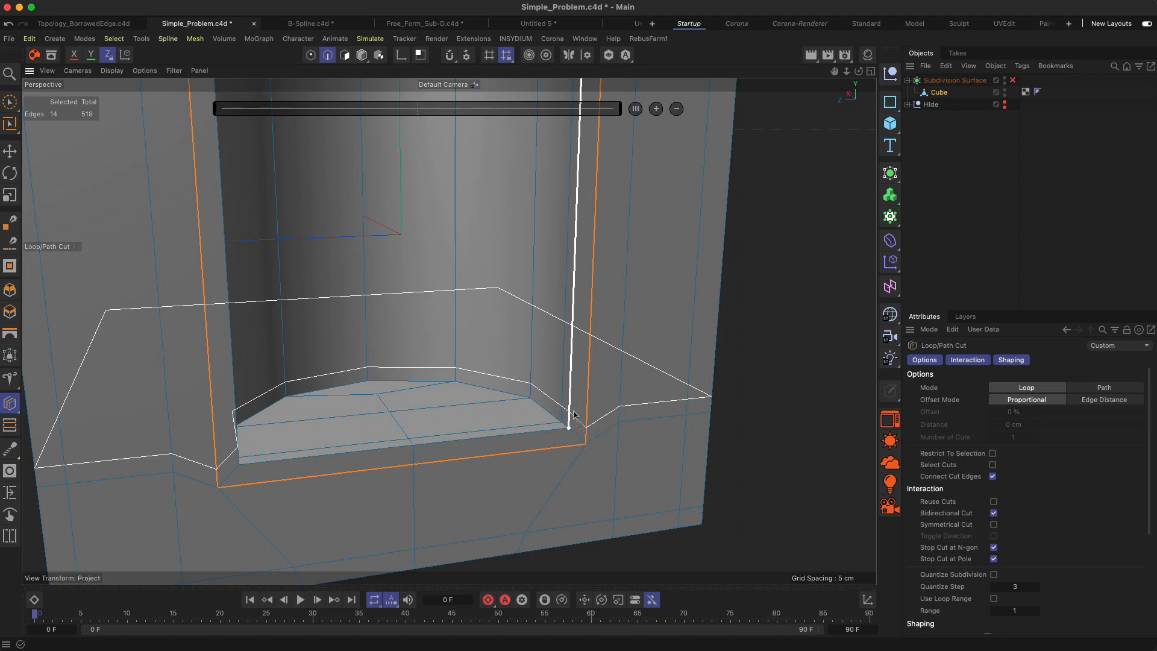
click(573, 414)
Step: Enable the Subdivision Surface and inspect the smoothed notch with plain shading in model mode
key(q)
alt+drag(679, 396, 634, 392)
key(2)
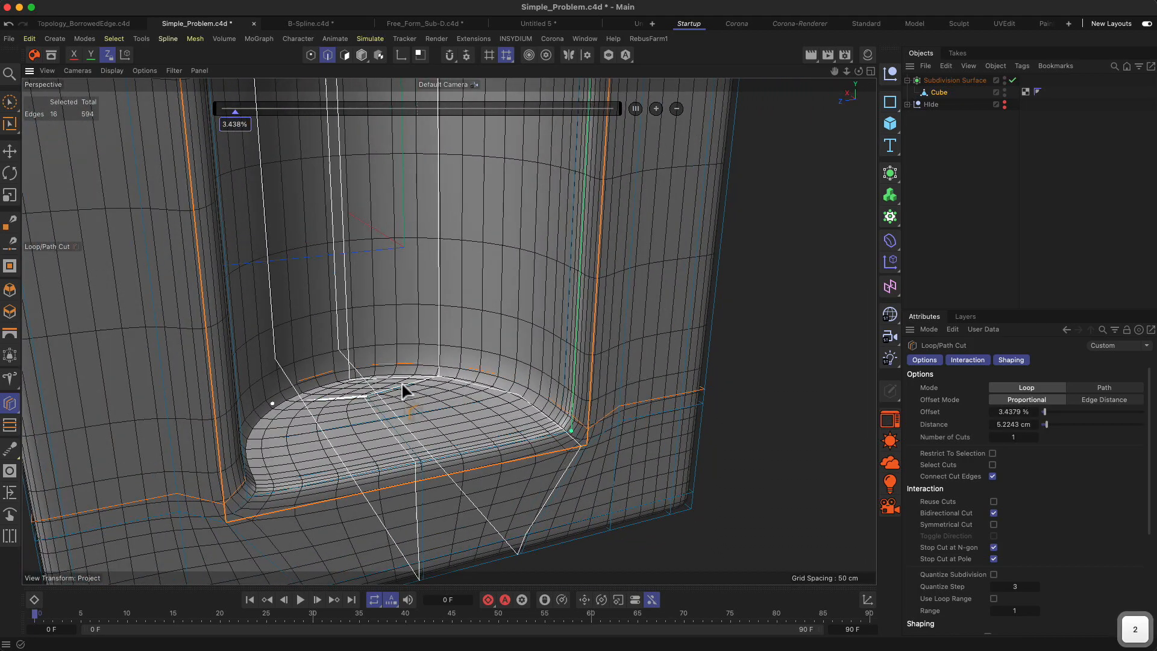
drag(529, 379, 511, 486)
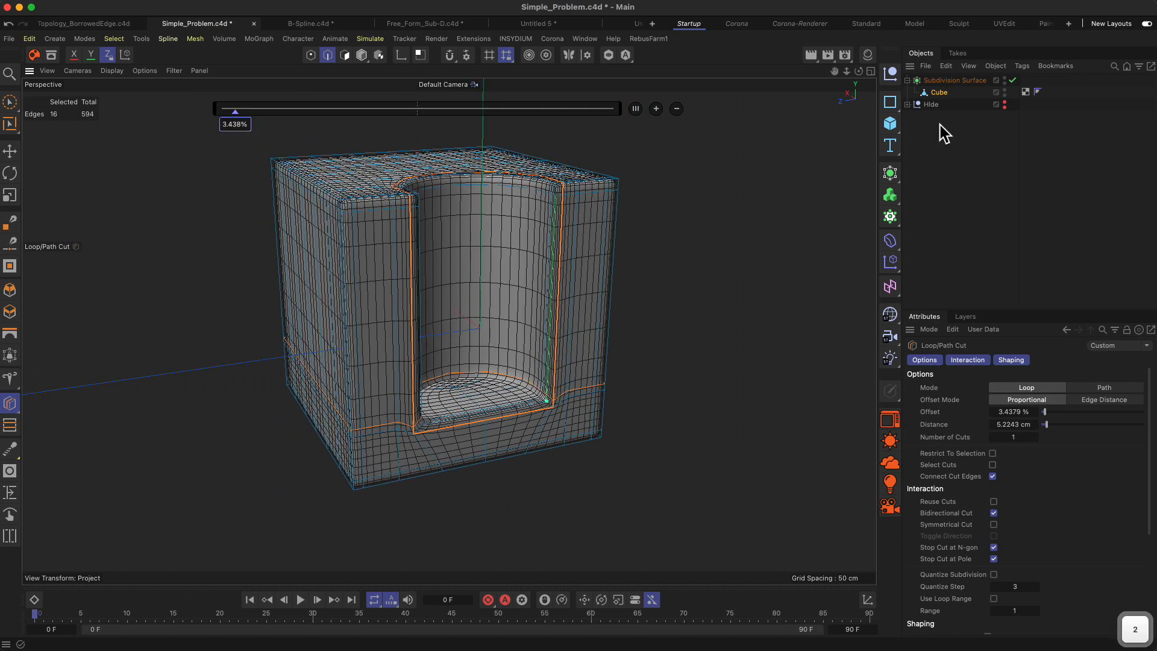
key(a)
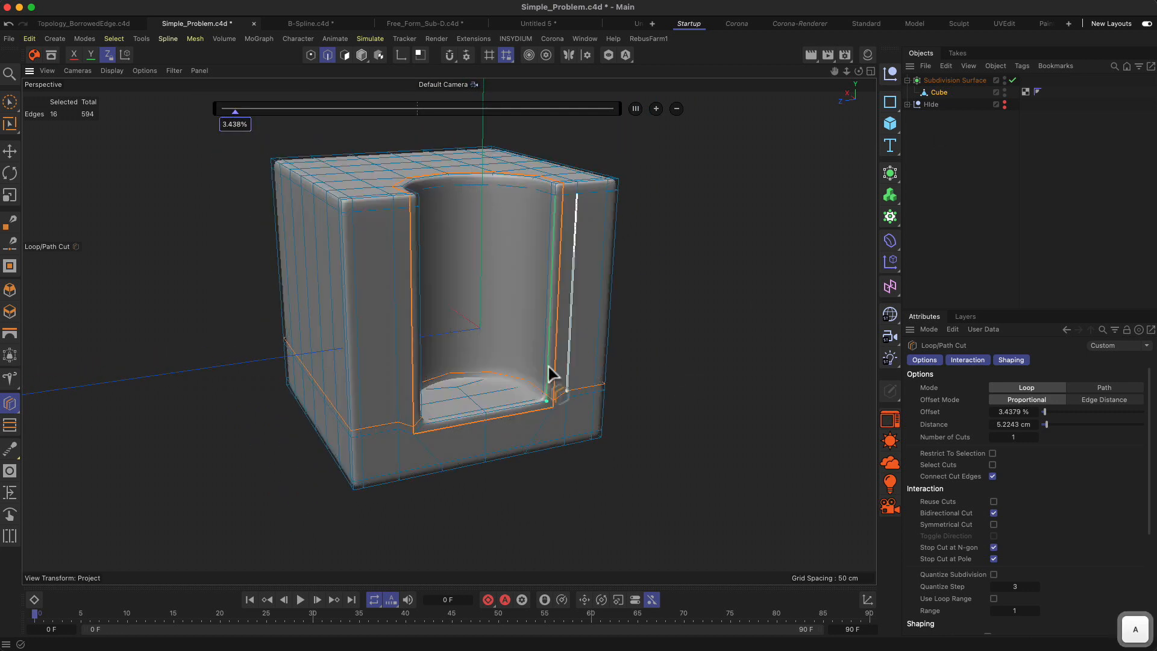
click(362, 55)
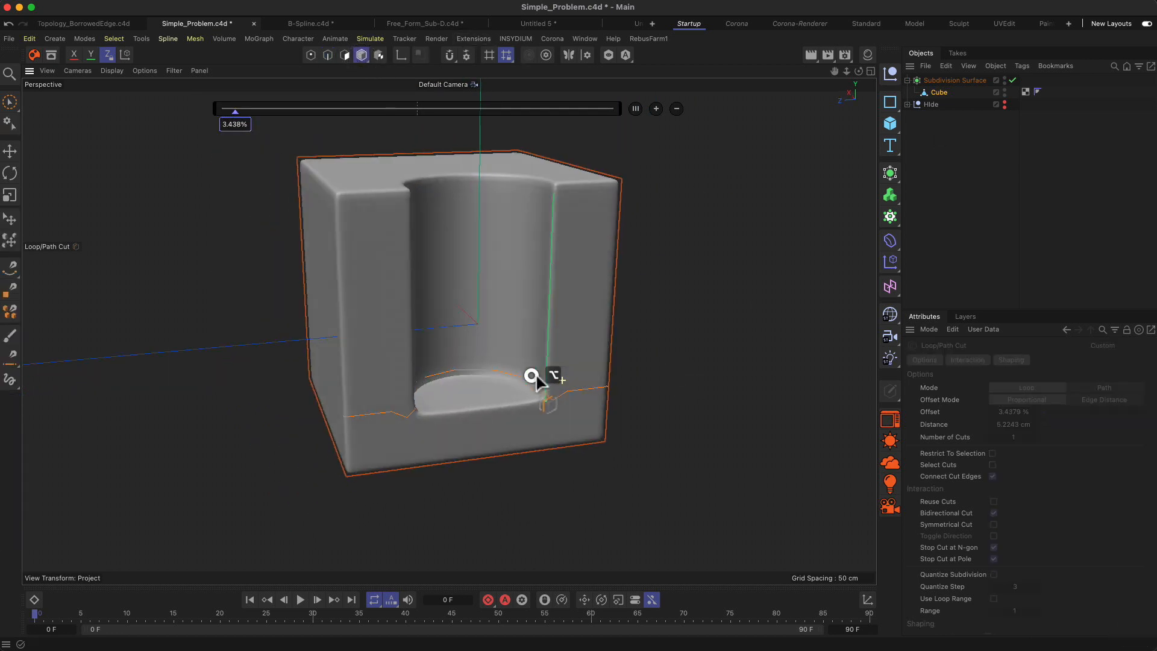
alt+drag(537, 377, 628, 299)
Step: Disable the subdivision and use Stitch and Sew to merge the new cut's points onto the row below, right of the notch opening
click(329, 53)
key(q)
key(2)
alt+drag(551, 391, 524, 370)
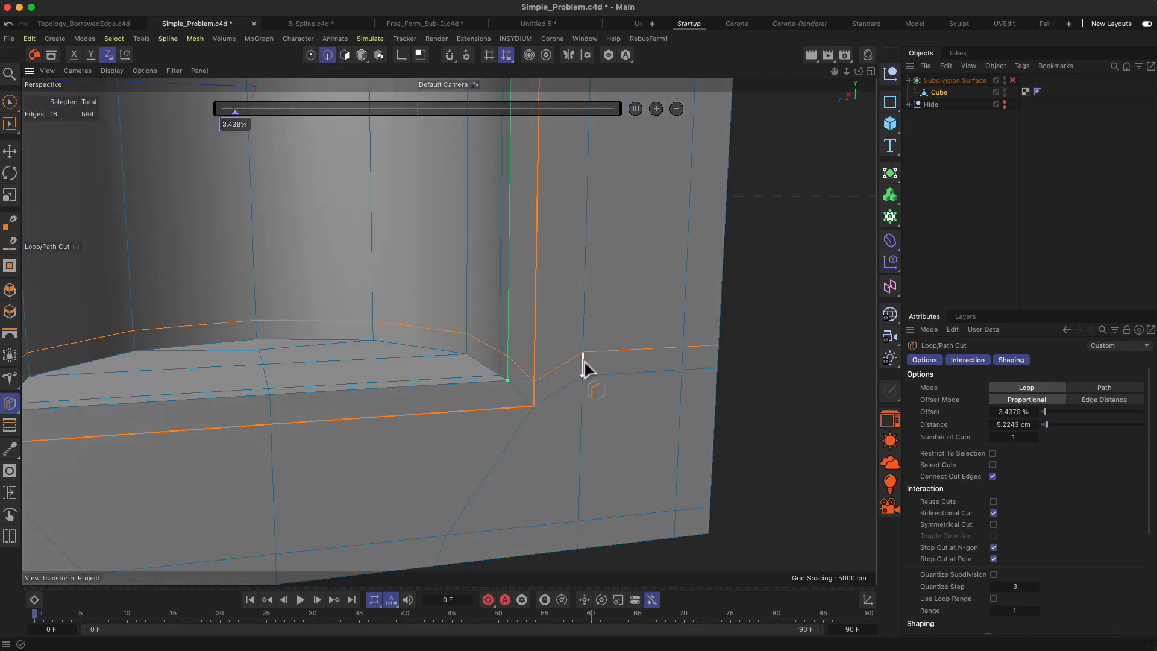
key(m)
key(p)
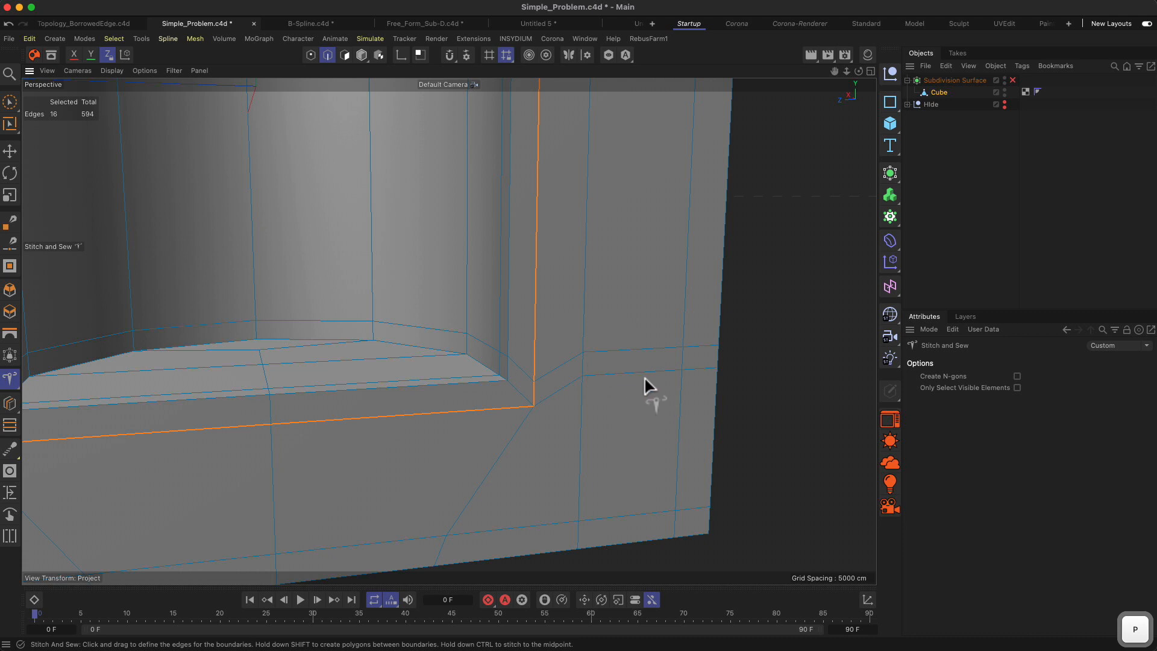
click(312, 55)
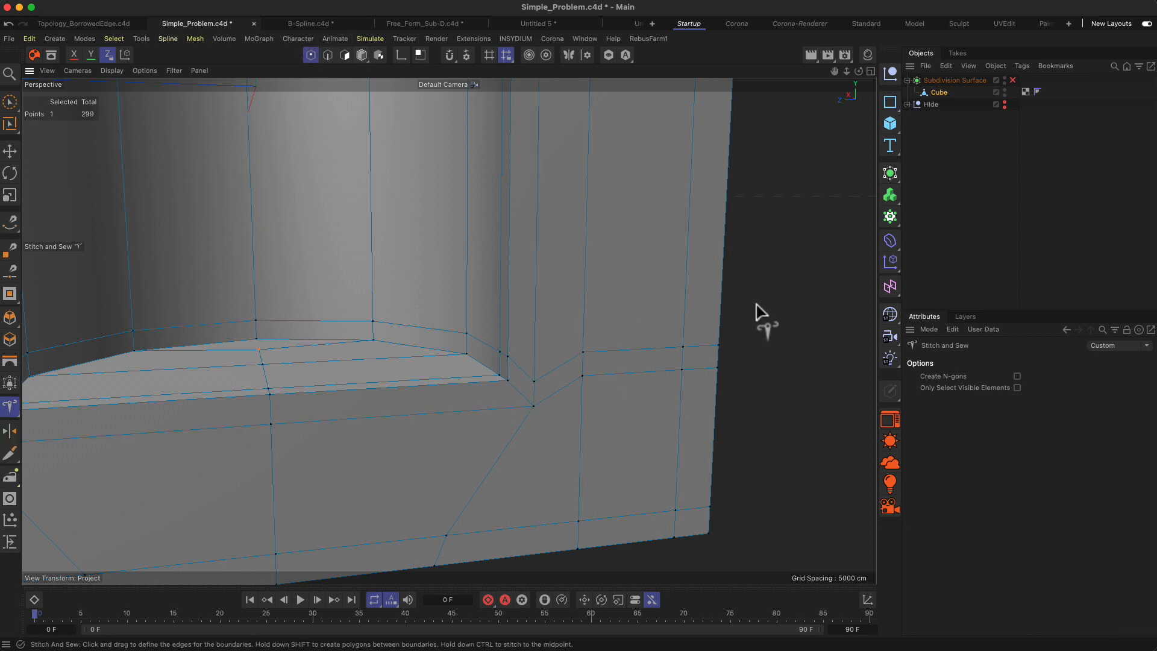
key(9)
key(m)
key(p)
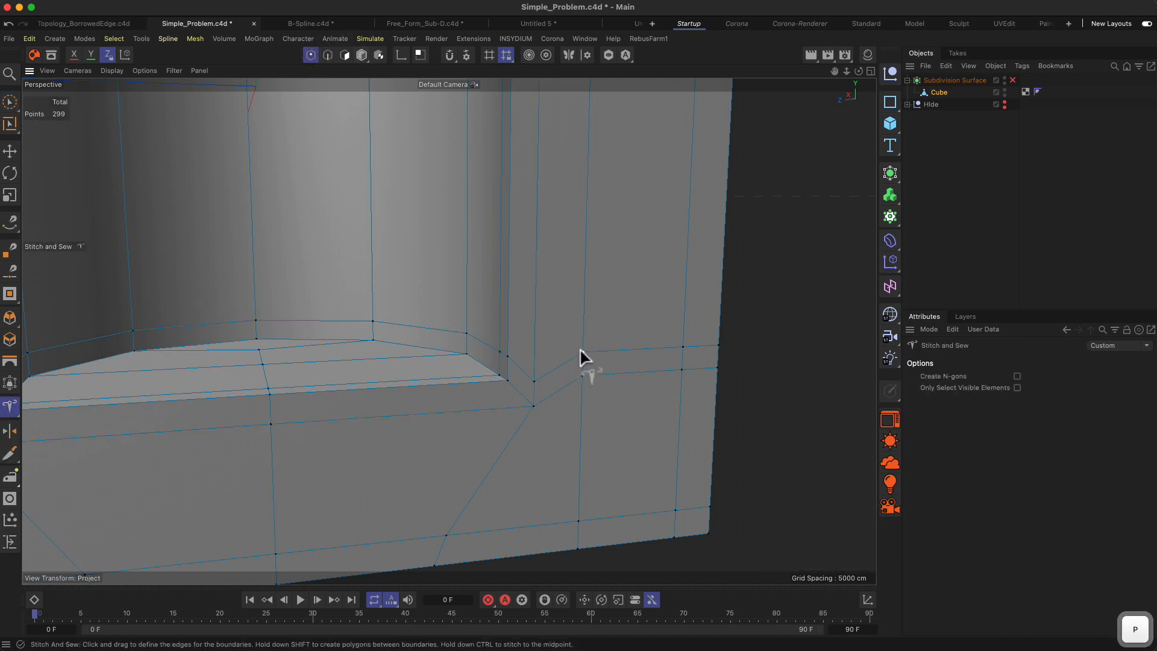
drag(584, 380, 583, 383)
drag(683, 348, 717, 370)
Step: Use Stitch and Sew to merge the new cut's points onto the row below on the front face left of the notch
mouse_move(681, 303)
alt+mouse_down()
mouse_move(514, 297)
mouse_move(663, 313)
alt+mouse_up()
key(1)
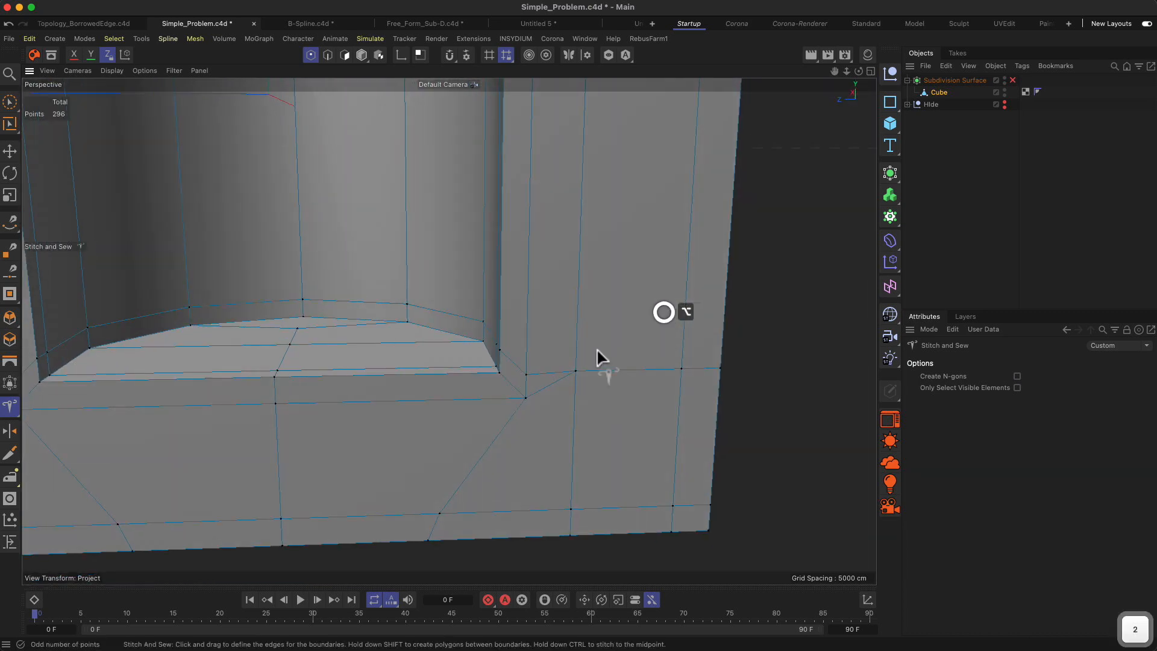
right_drag(596, 348, 568, 441)
key(2)
drag(325, 348, 368, 296)
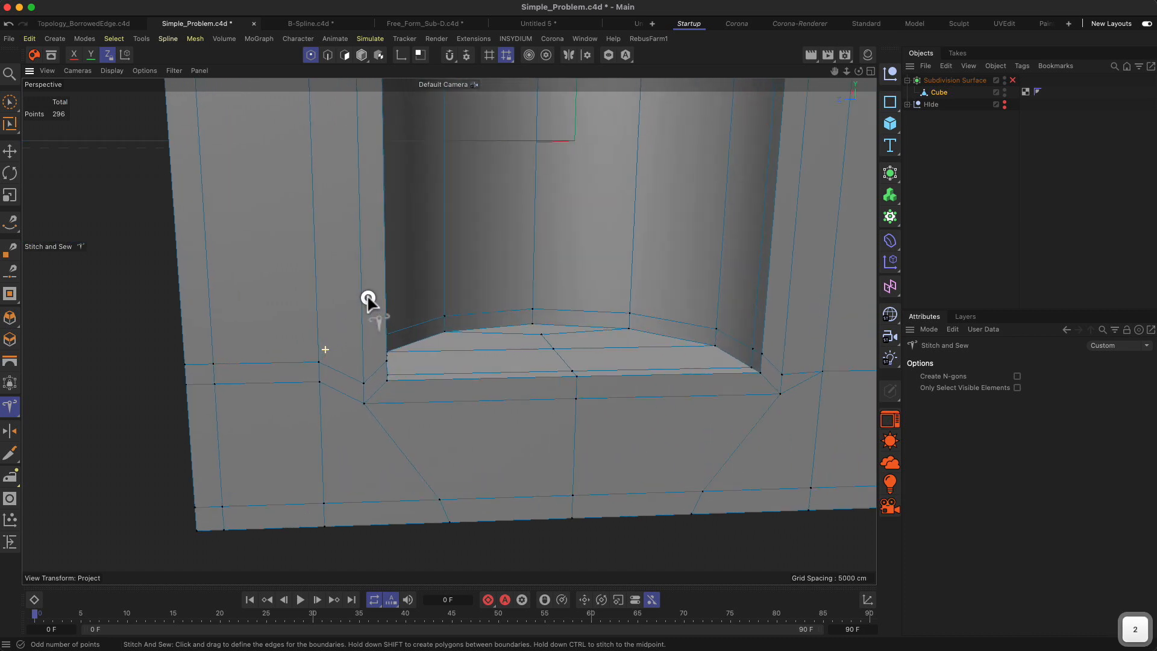
alt+drag(418, 362, 447, 354)
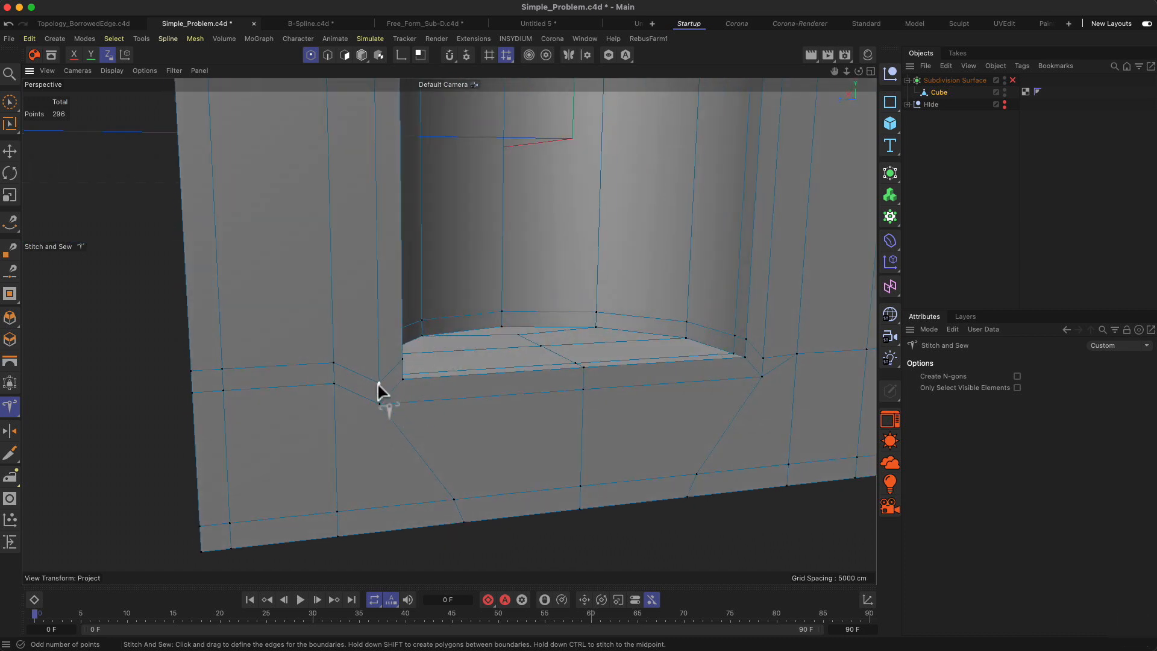
mouse_move(377, 382)
alt+mouse_down()
mouse_move(402, 370)
mouse_move(254, 377)
mouse_move(392, 368)
alt+mouse_up()
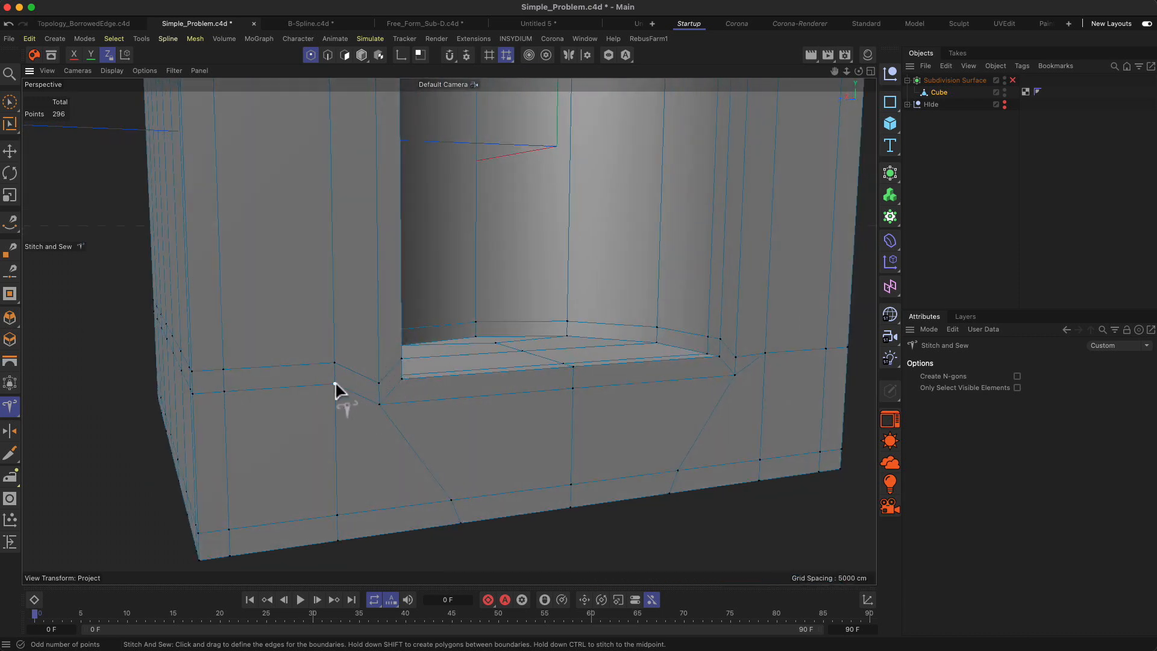
drag(335, 364, 336, 385)
alt+drag(215, 345, 125, 384)
Step: Merge the new cut's first two points past the front right corner onto the row below on the adjacent side face
key(super+z)
key(1)
drag(502, 329, 246, 393)
alt+drag(410, 344, 187, 342)
key(2)
drag(470, 354, 525, 299)
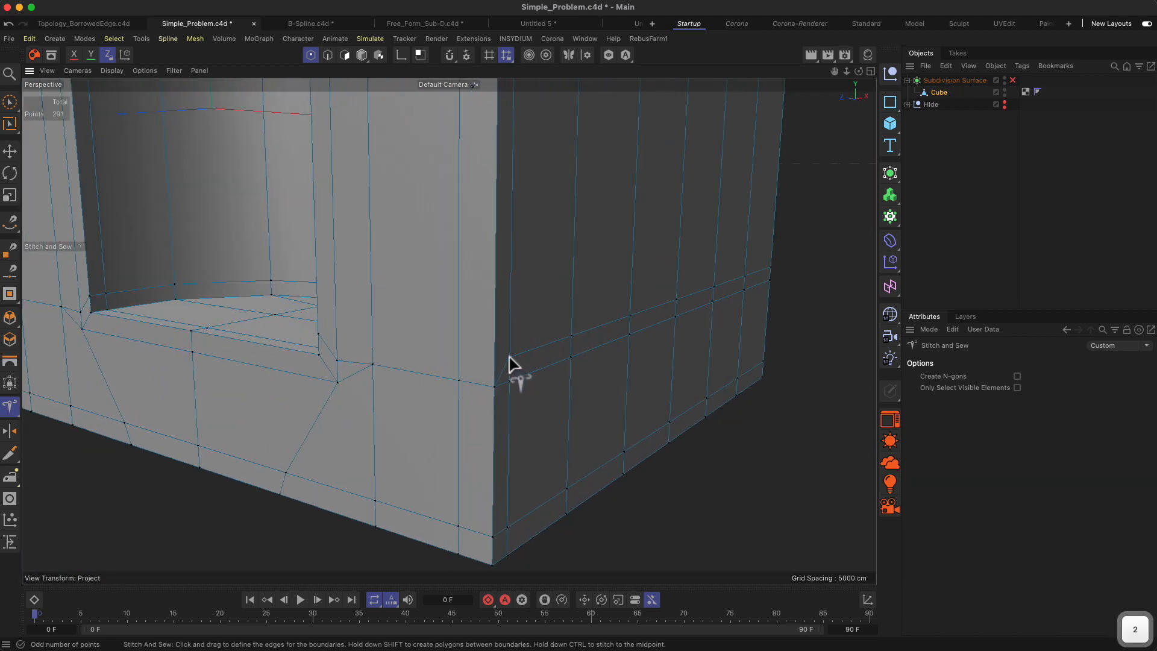
drag(509, 357, 513, 393)
key(super+z)
drag(573, 361, 714, 368)
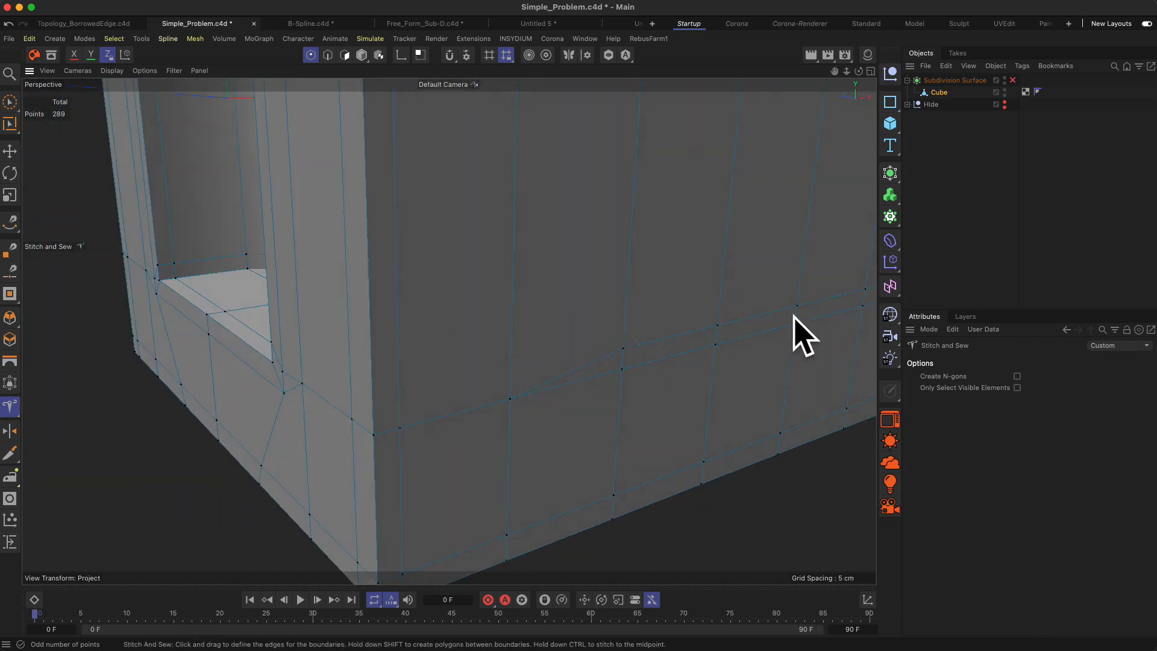
Step: Line Cut from the rim's lower right corner point beside the notch down to the nearest point on the cube's lower edge row
alt+drag(800, 335, 405, 444)
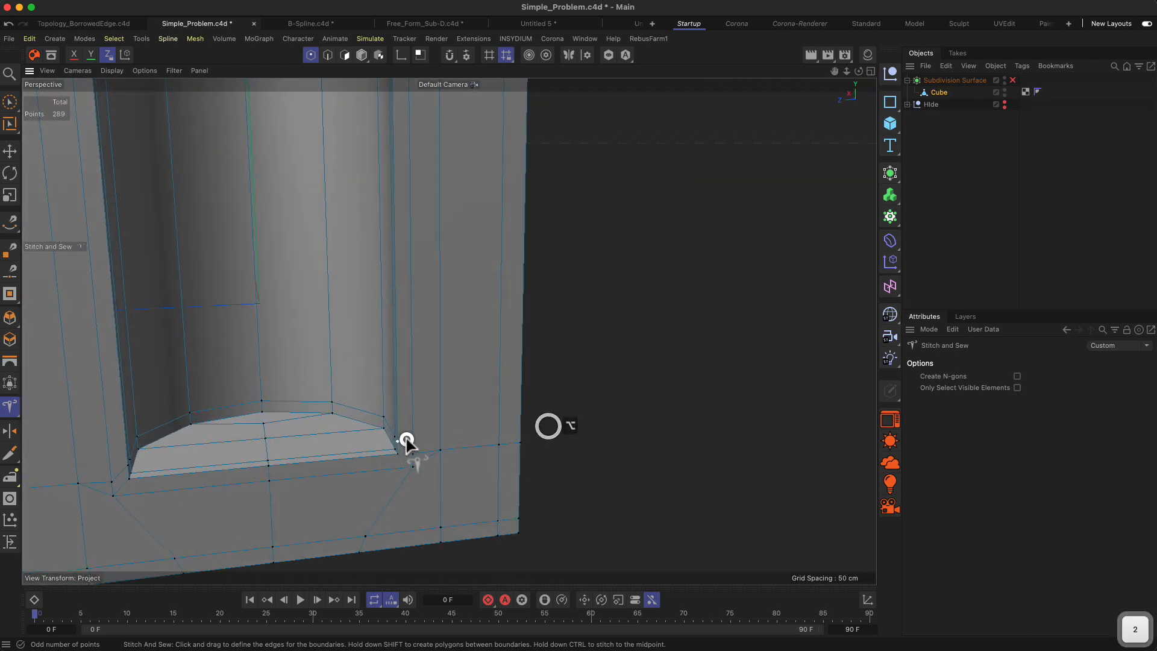
drag(450, 401, 445, 440)
key(super+z)
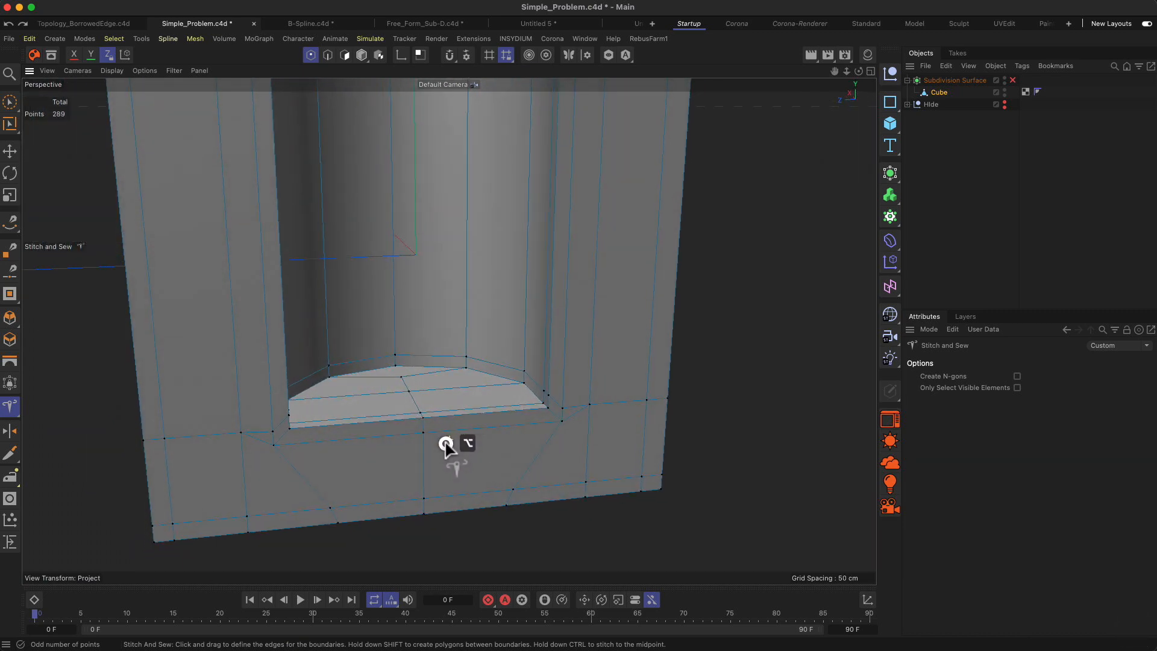
alt+drag(572, 414, 576, 407)
scroll(576, 407, up, 5)
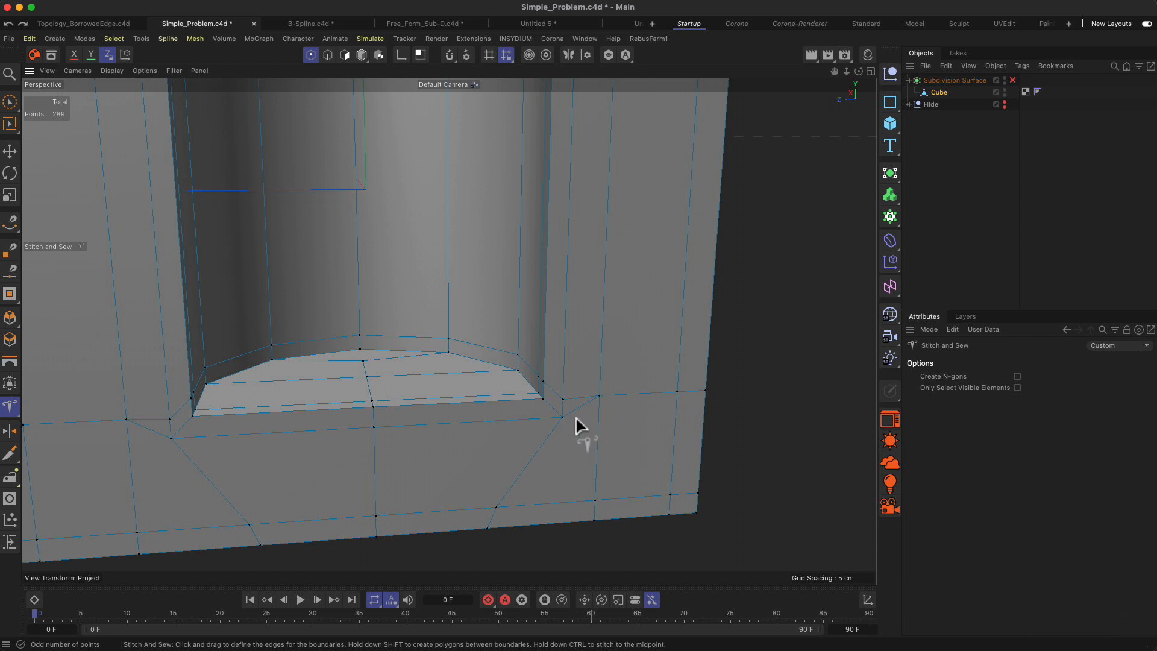
key(m)
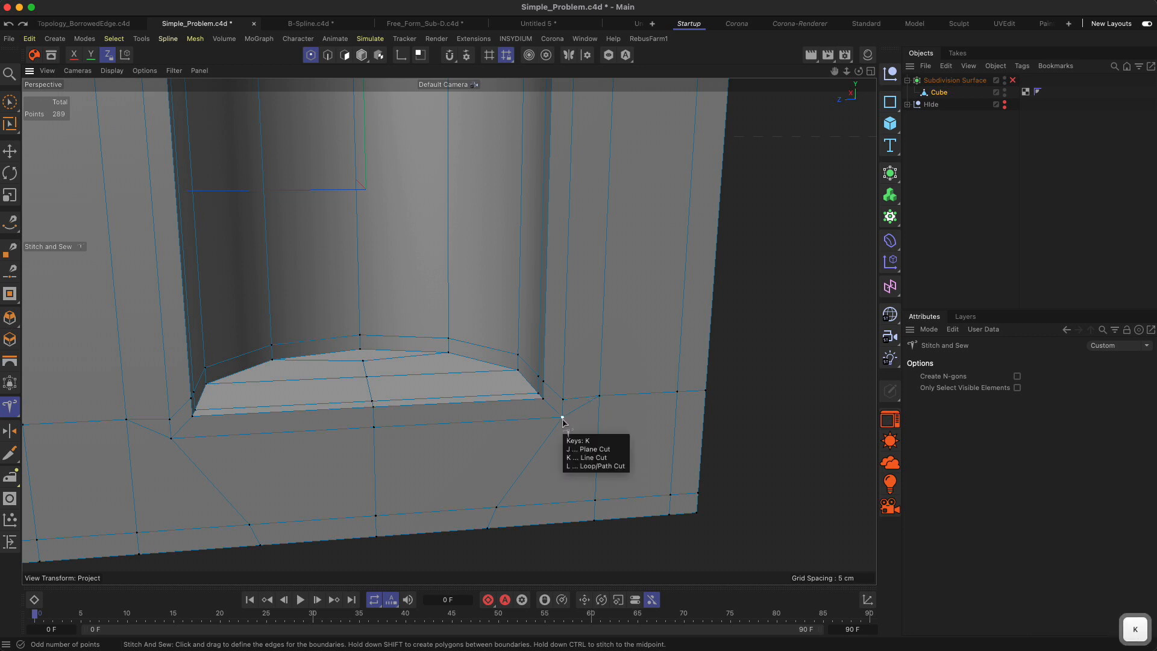
key(k)
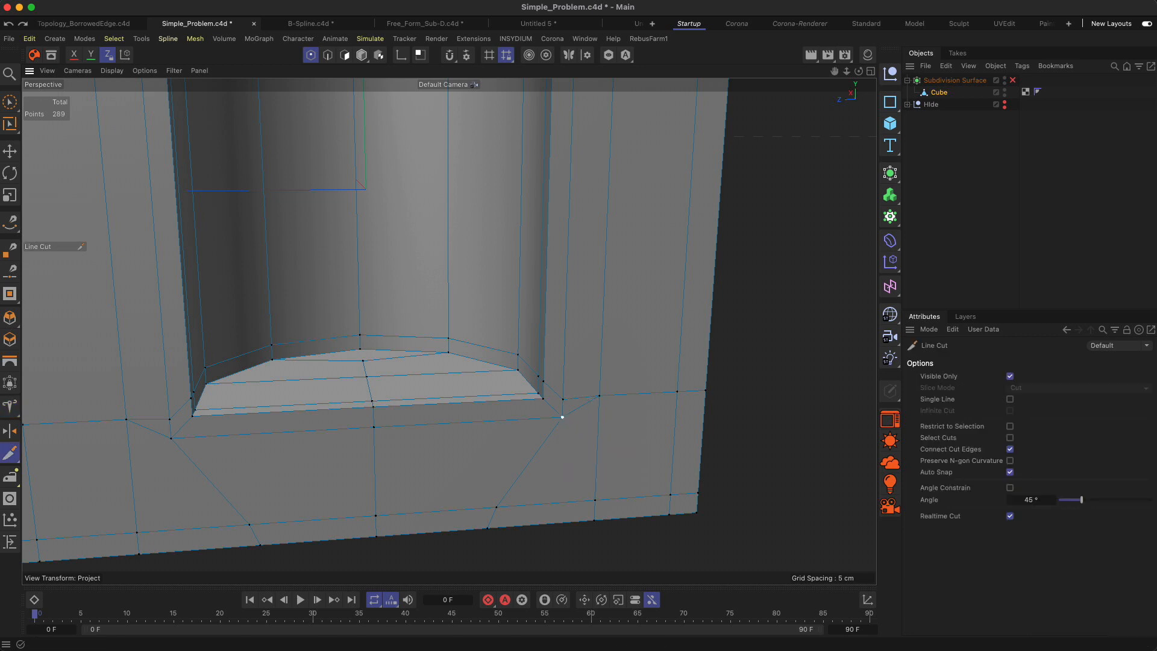
click(563, 417)
click(596, 499)
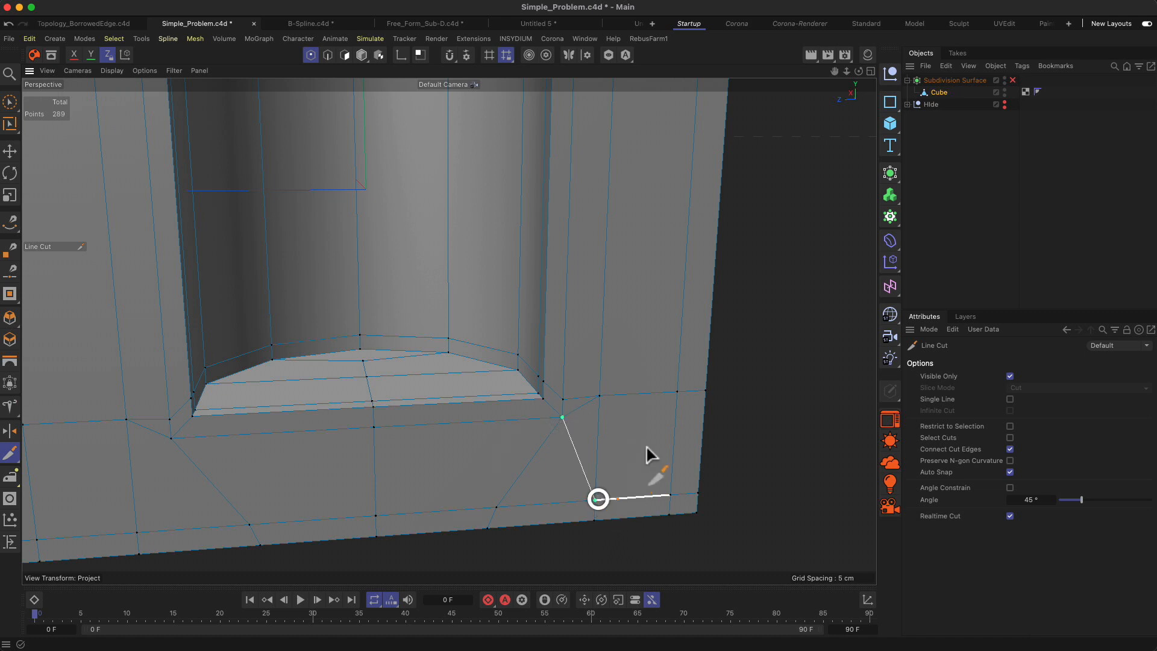
key(9)
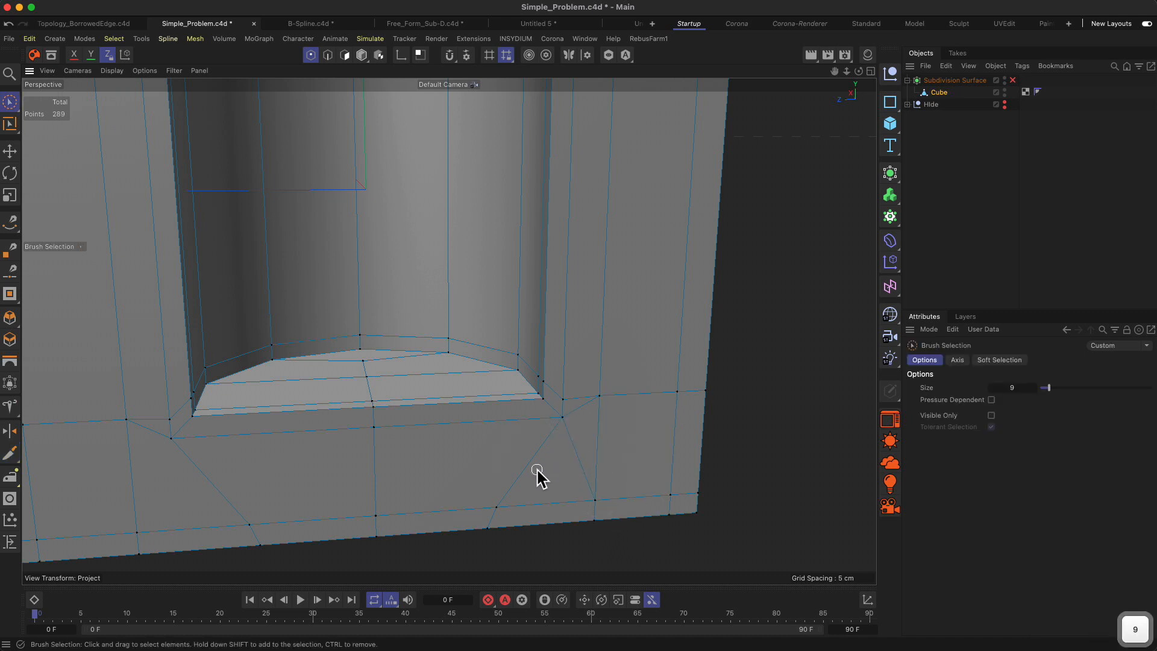
Step: Dissolve the short diagonal edge and the vertical edge beside the new cut at the notch's lower right corner
click(327, 55)
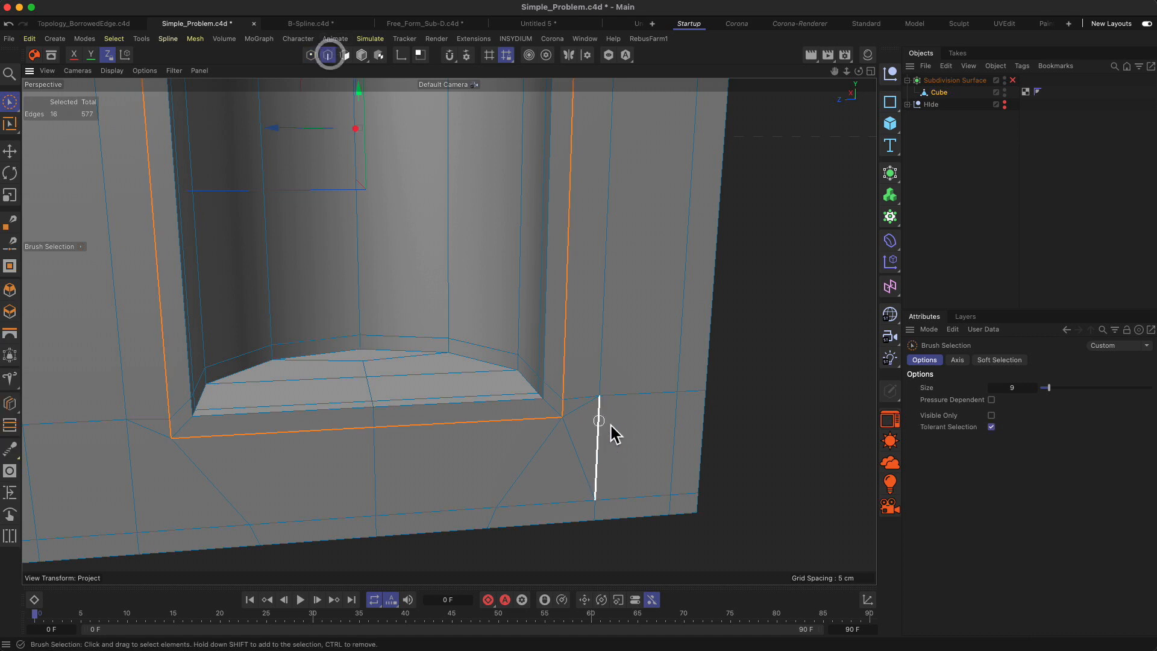
click(582, 408)
key(m)
key(n)
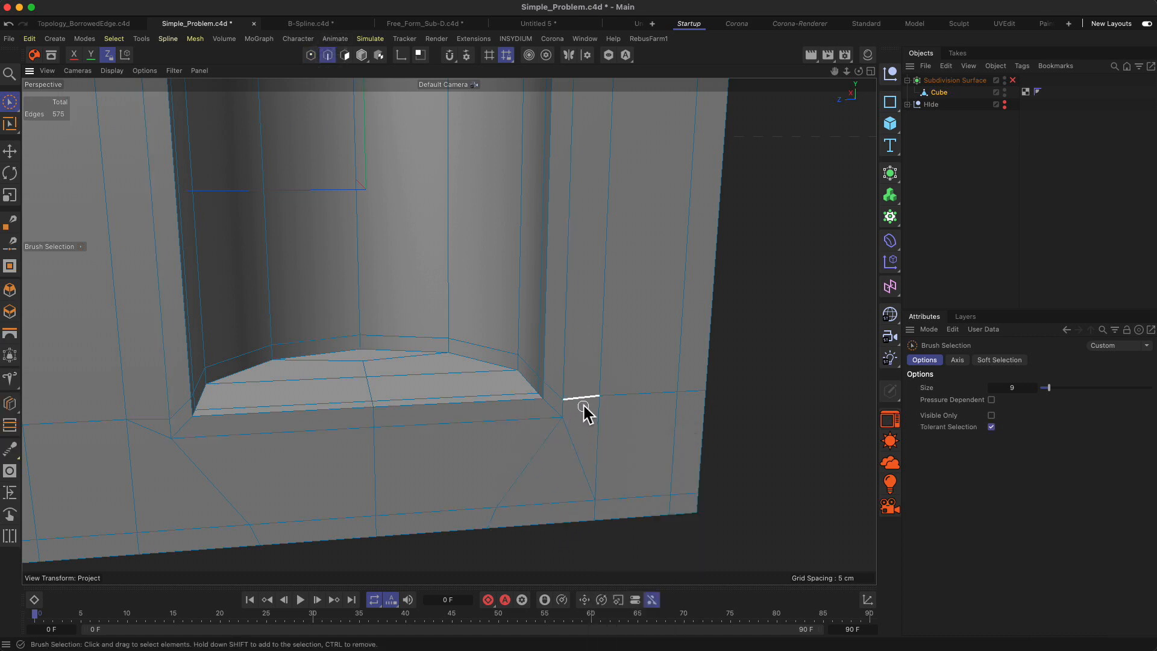
key(1)
drag(227, 482, 306, 456)
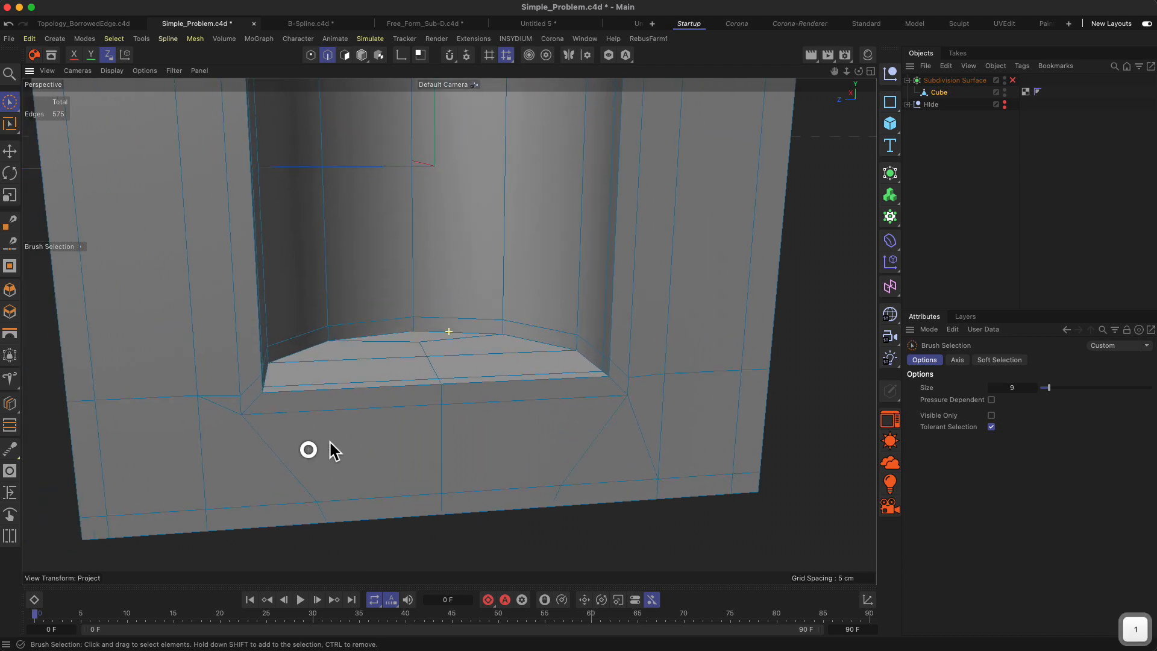
mouse_move(599, 439)
alt+mouse_down()
mouse_move(579, 431)
mouse_move(602, 452)
alt+mouse_up()
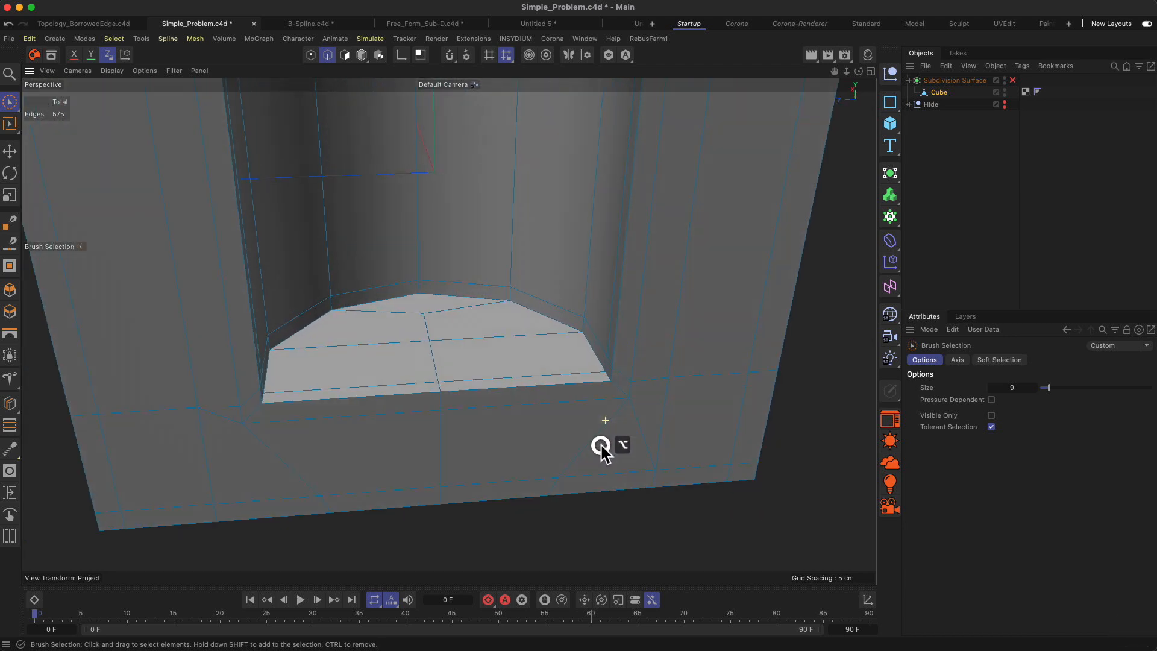
Step: Undo the edge dissolve and the line cut, and clear the edge selection
key(super+z)
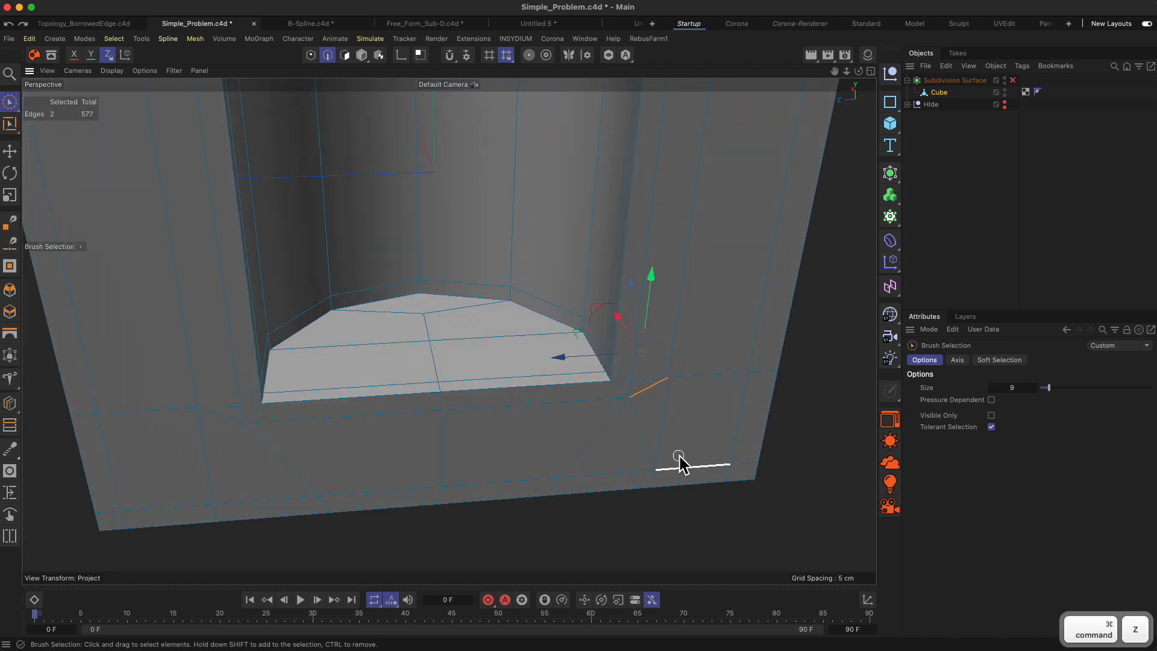
key(super+z)
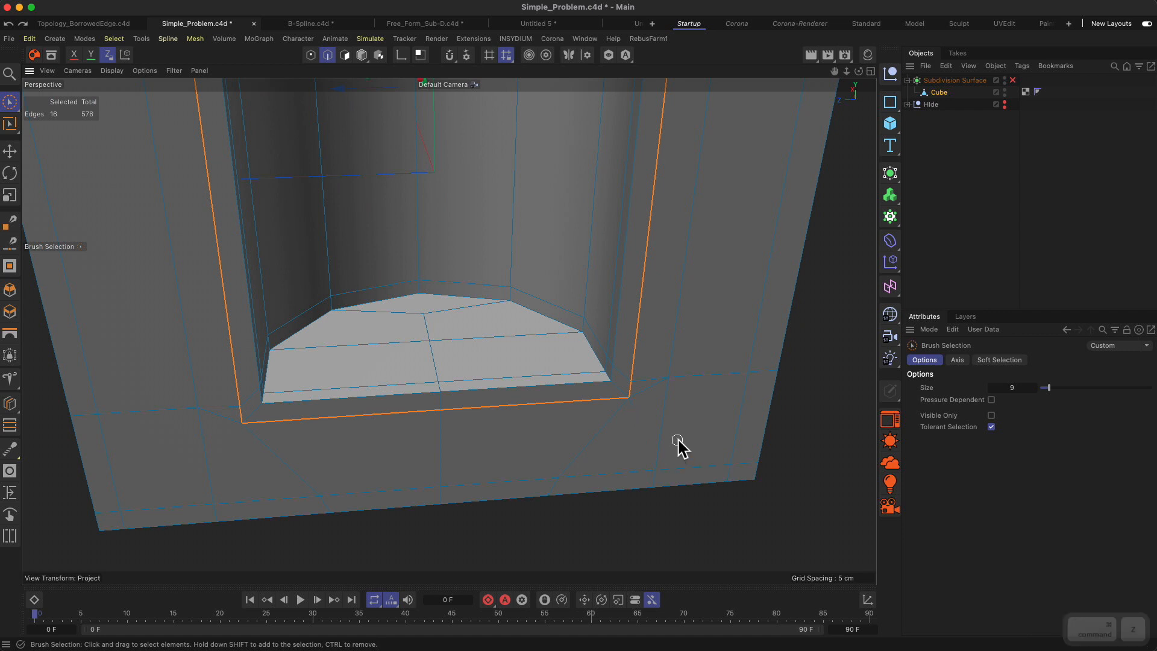
click(640, 456)
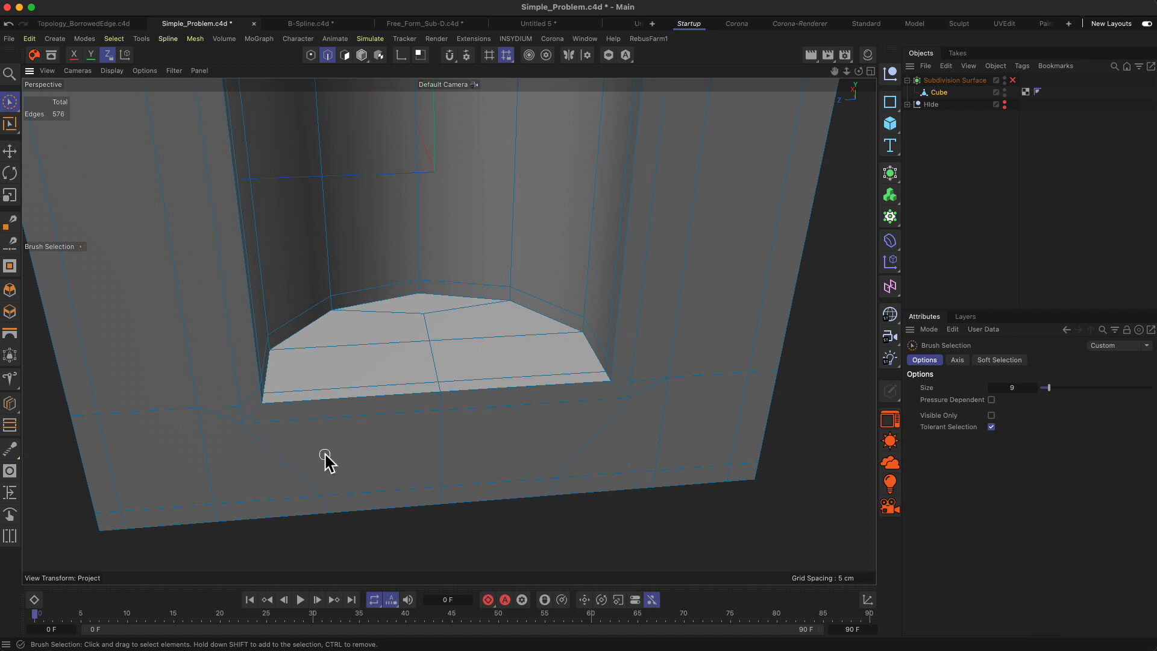
Step: Select the six points around the cube's bottom front edge where the two diagonals below the notch end
key(2)
drag(320, 452, 320, 422)
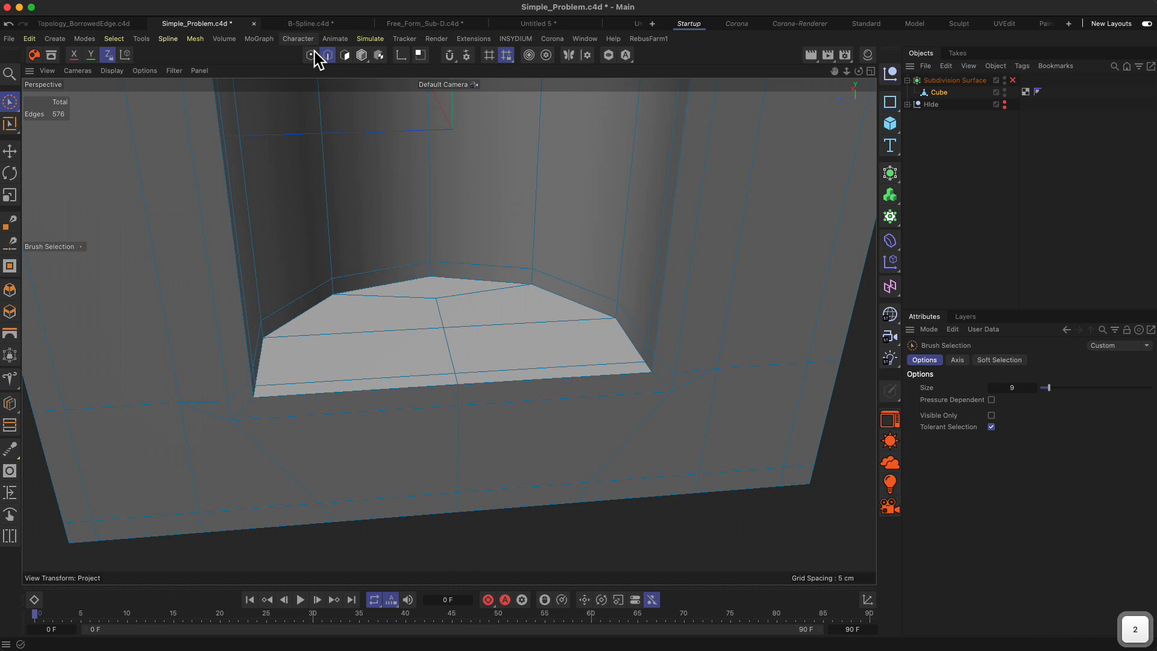
click(313, 54)
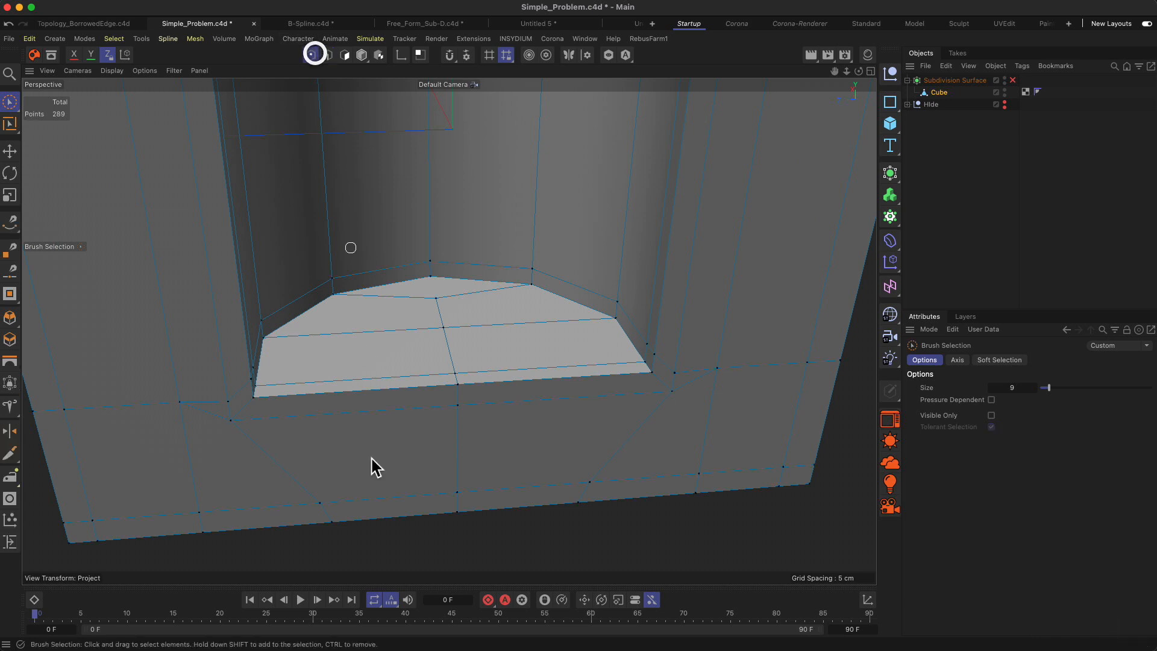
drag(320, 506, 333, 521)
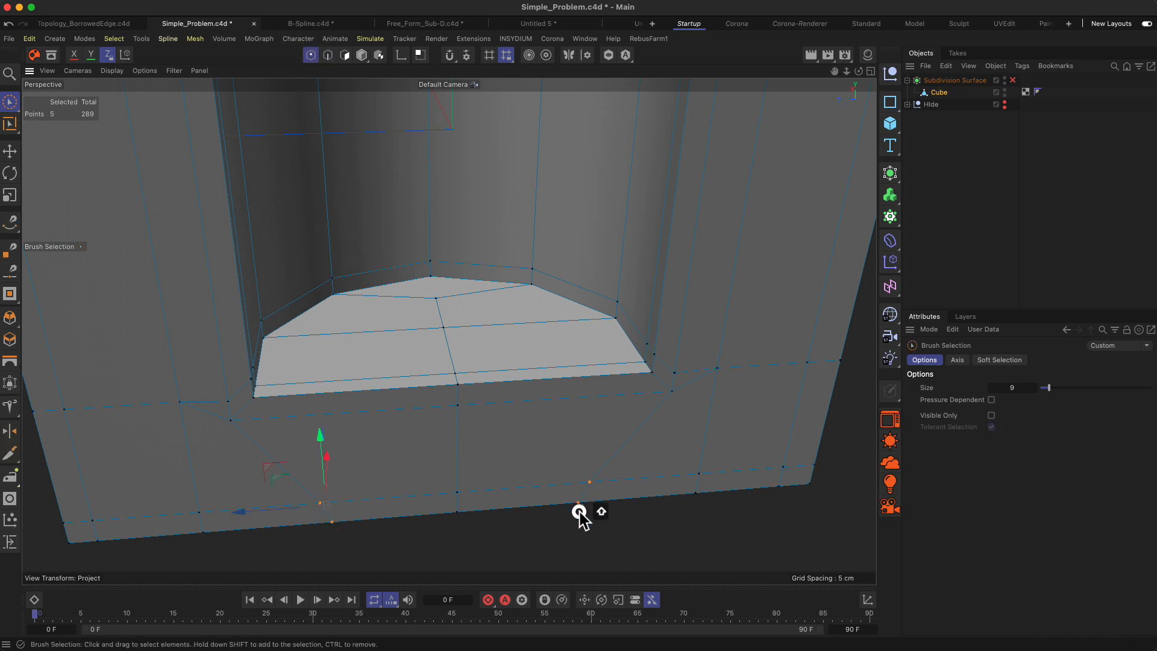
click(535, 442)
click(336, 527)
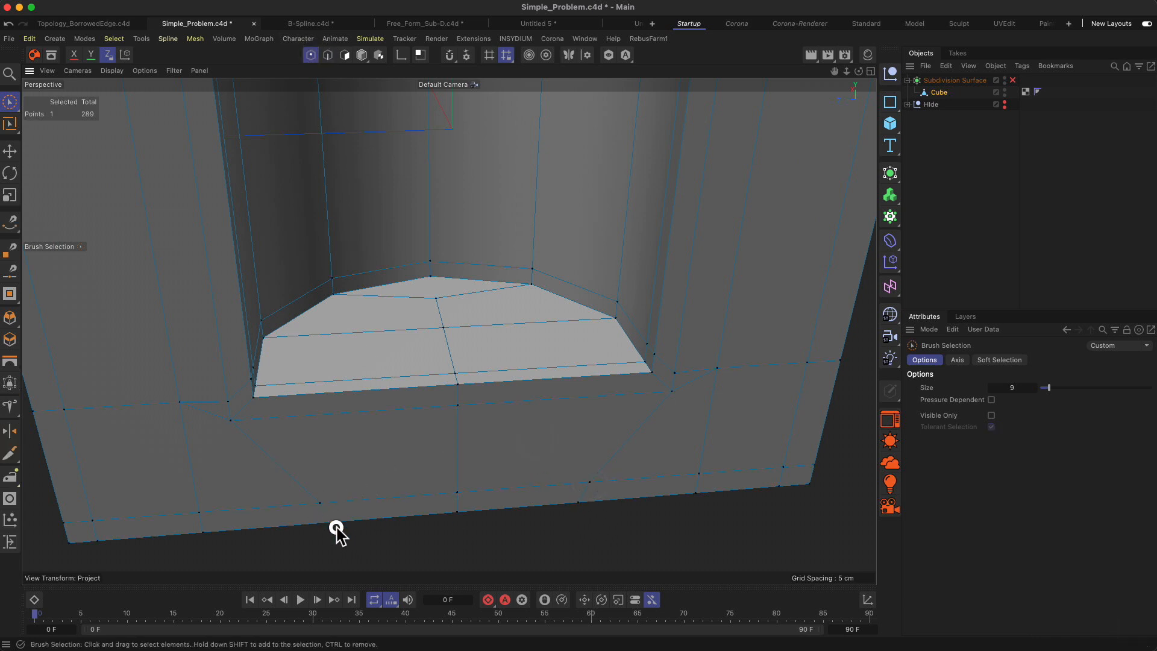
alt+drag(577, 450, 571, 398)
right_drag(571, 399, 571, 444)
alt+drag(571, 444, 564, 361)
shift+click(389, 487)
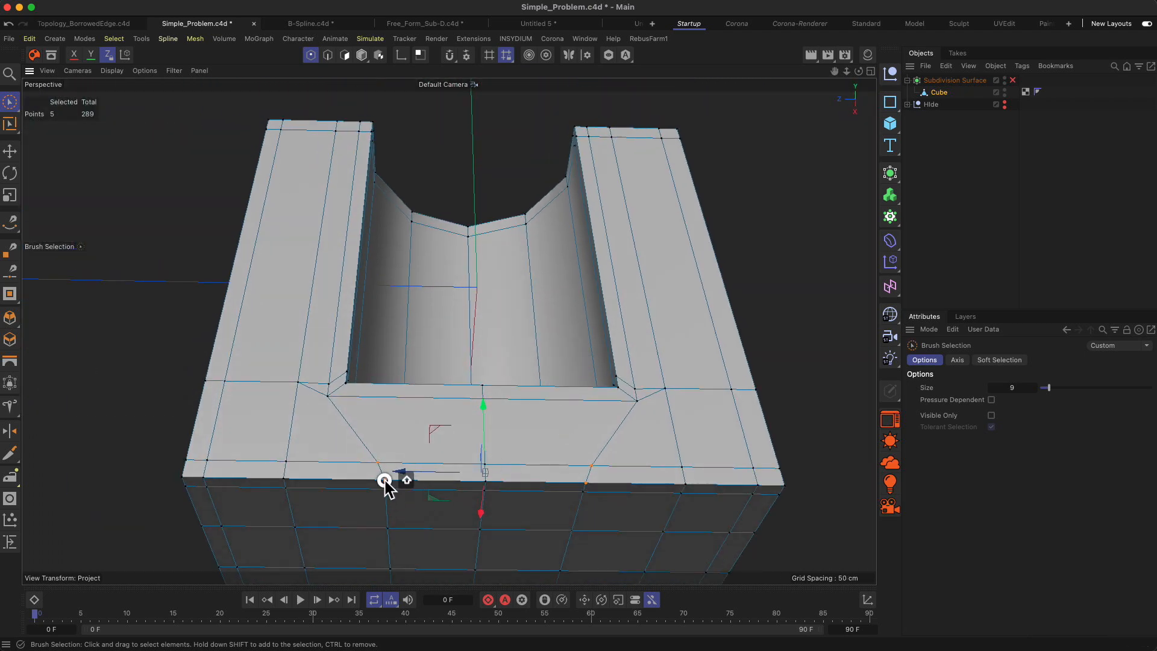
shift+click(581, 499)
Step: Scale the six selected points apart along Z until they line up vertically below the notch's lower rim corners
key(t)
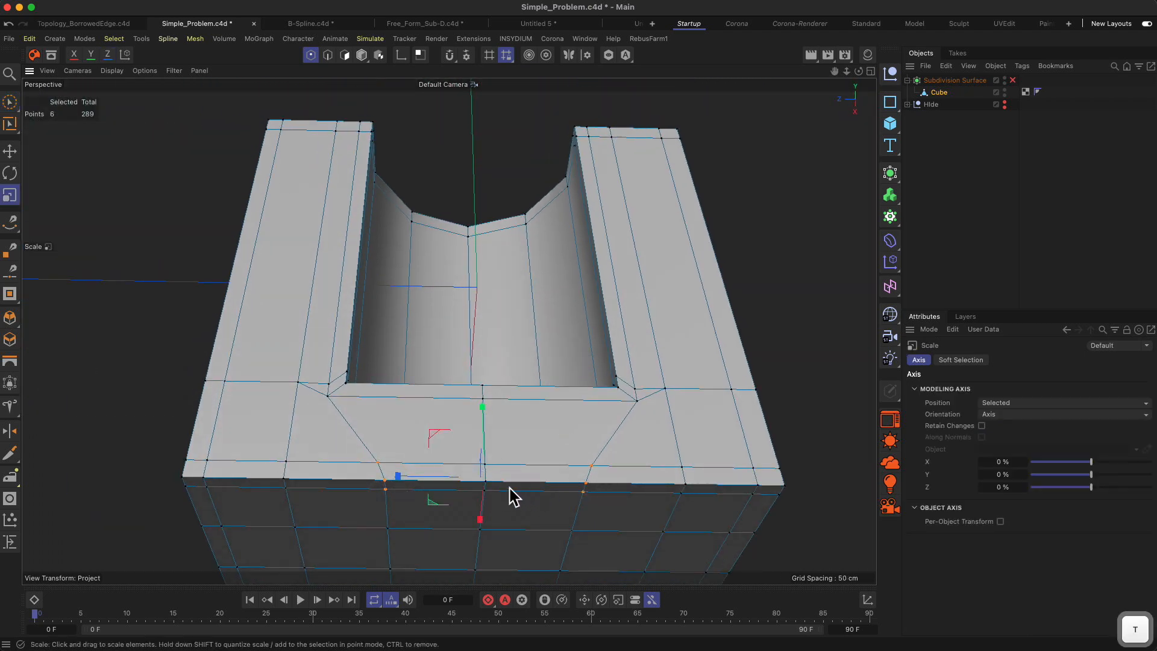
drag(408, 496, 353, 480)
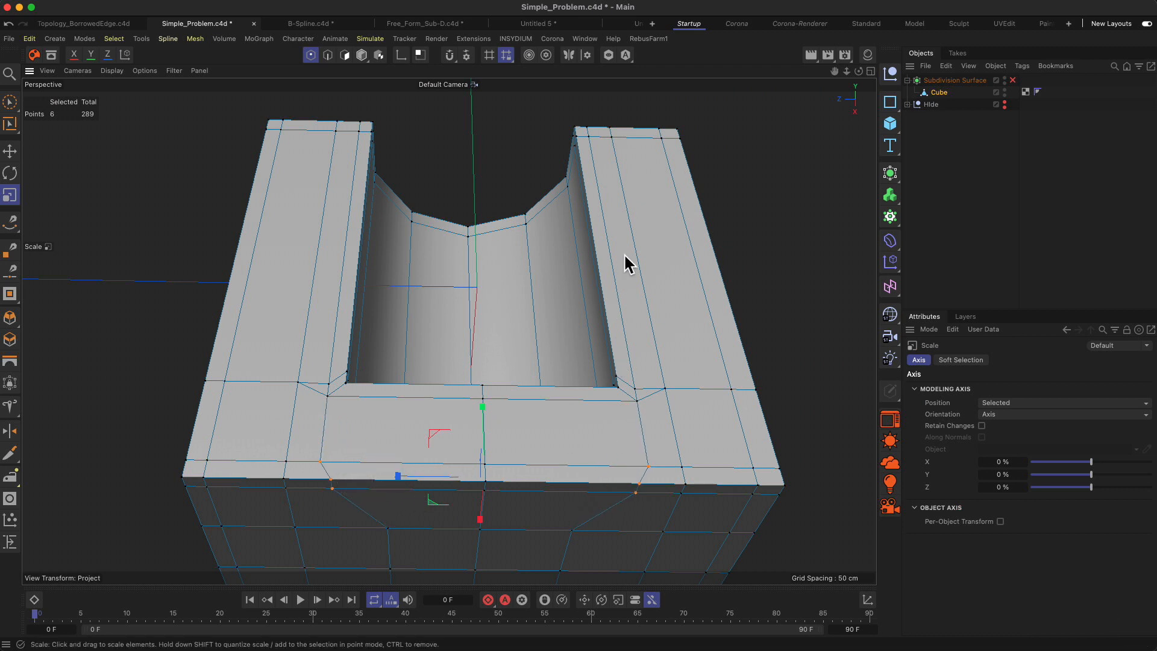
drag(625, 379, 626, 421)
key(super+z)
key(super+z)
alt+drag(646, 472, 654, 523)
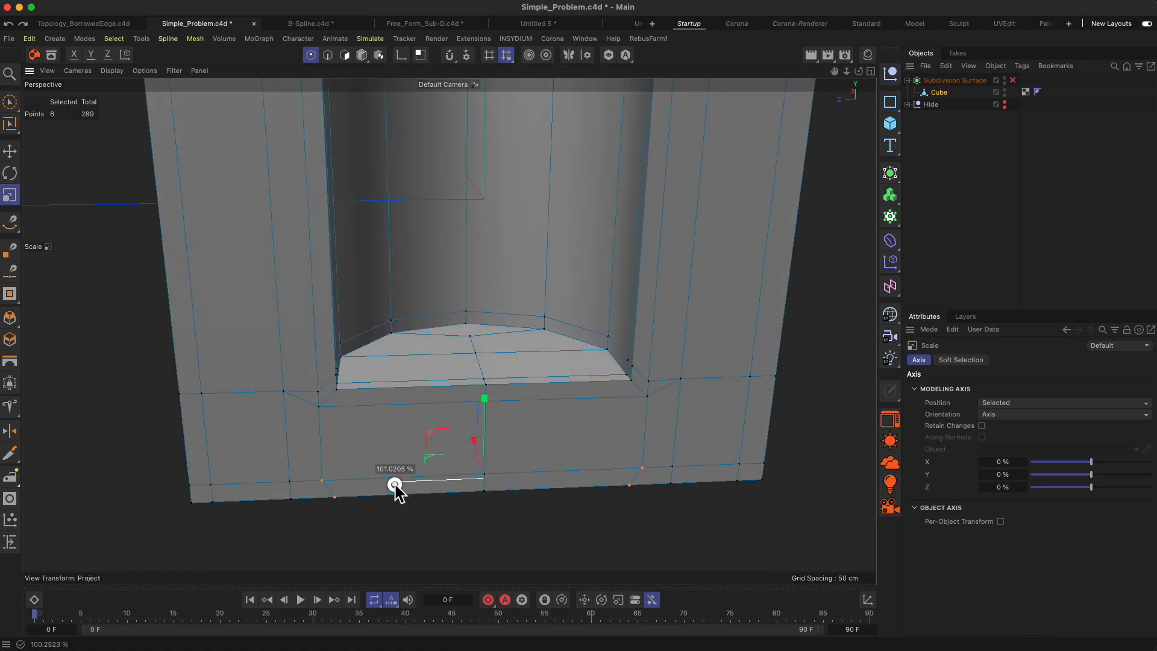
drag(395, 485, 395, 484)
click(614, 426)
alt+drag(534, 359, 504, 390)
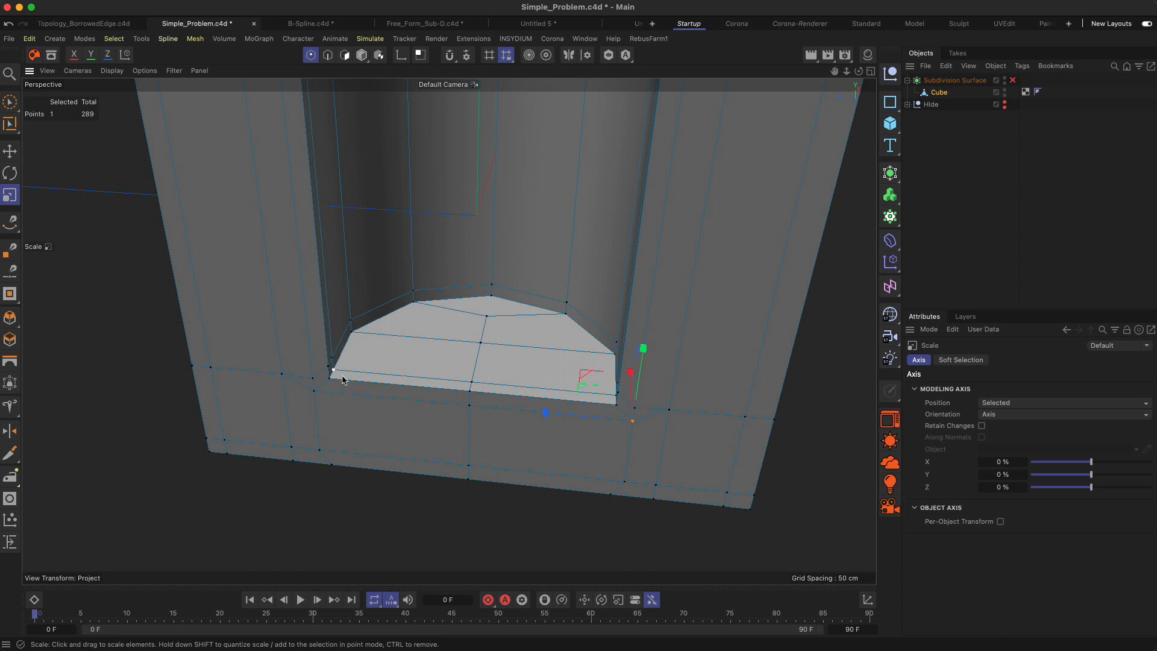
key(l)
key(k)
key(k)
key(l)
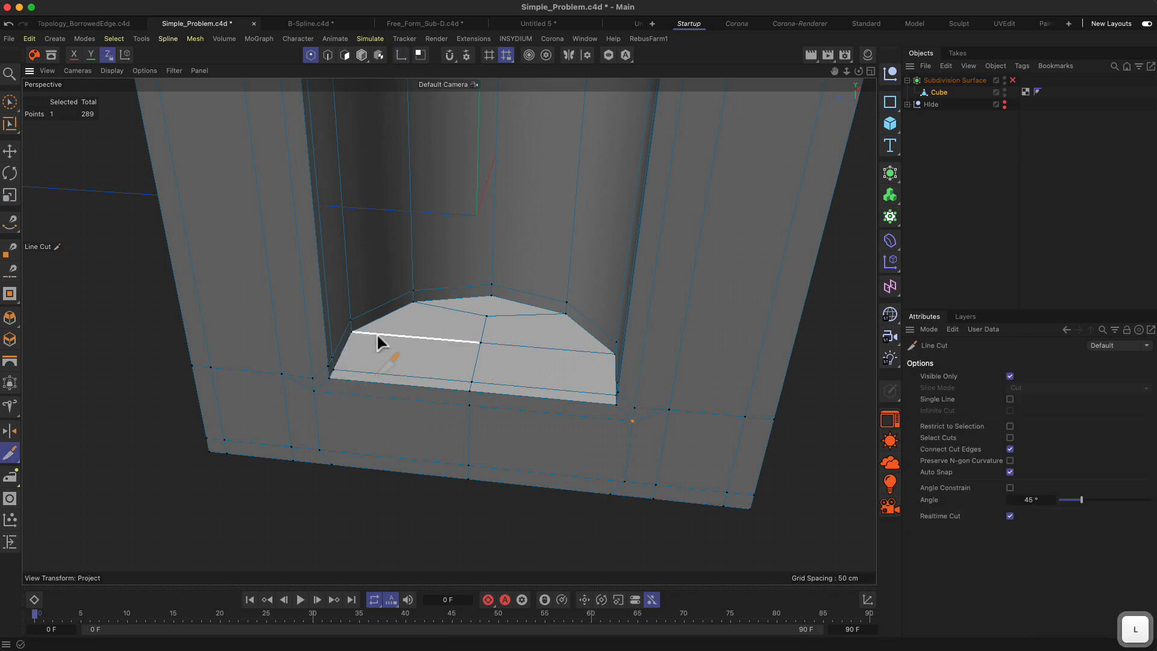
key(9)
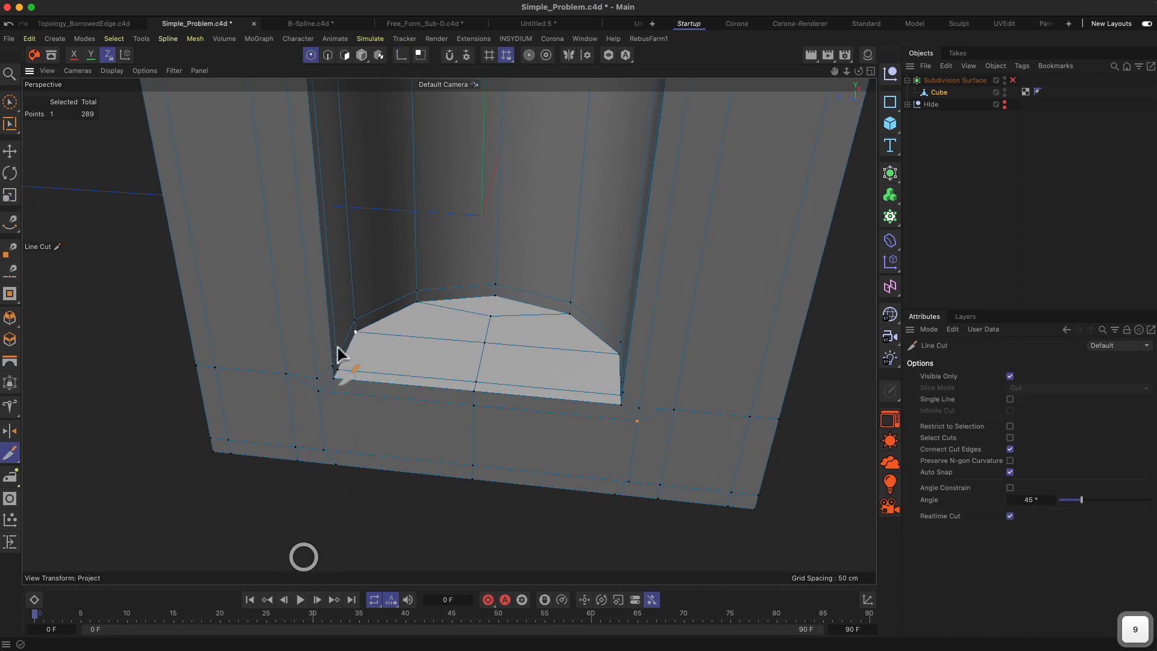
Step: Select the chain of edges along the curved rim of the notch floor, from its front left corner to its front right corner
key(e)
click(328, 55)
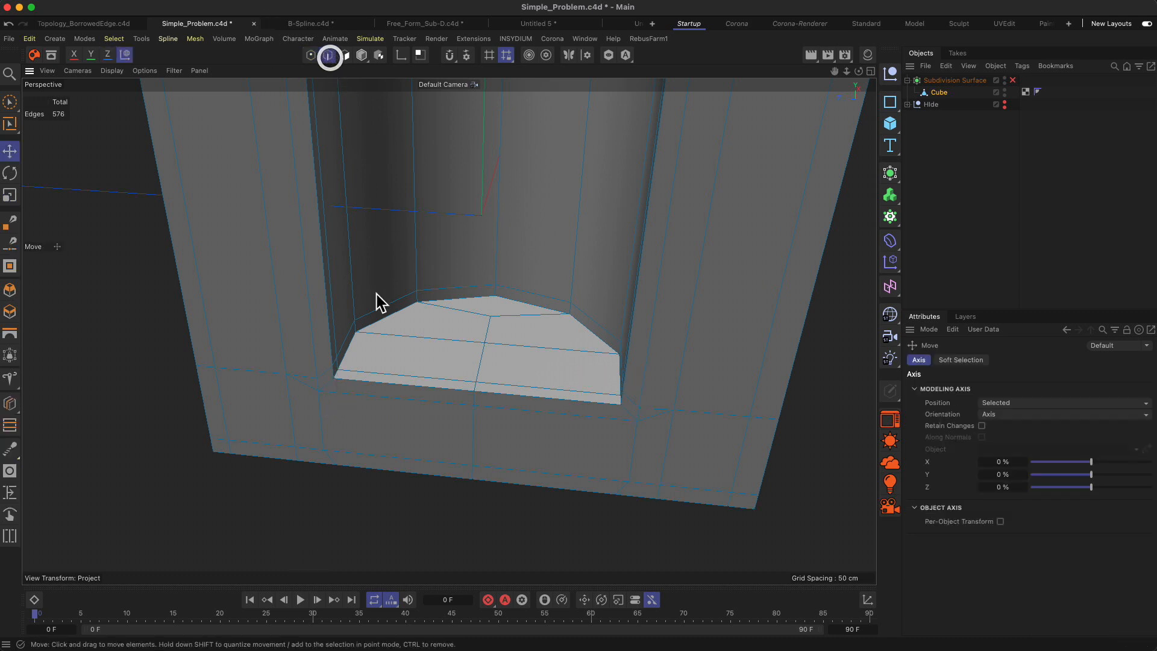
key(1)
drag(392, 331, 324, 482)
key(2)
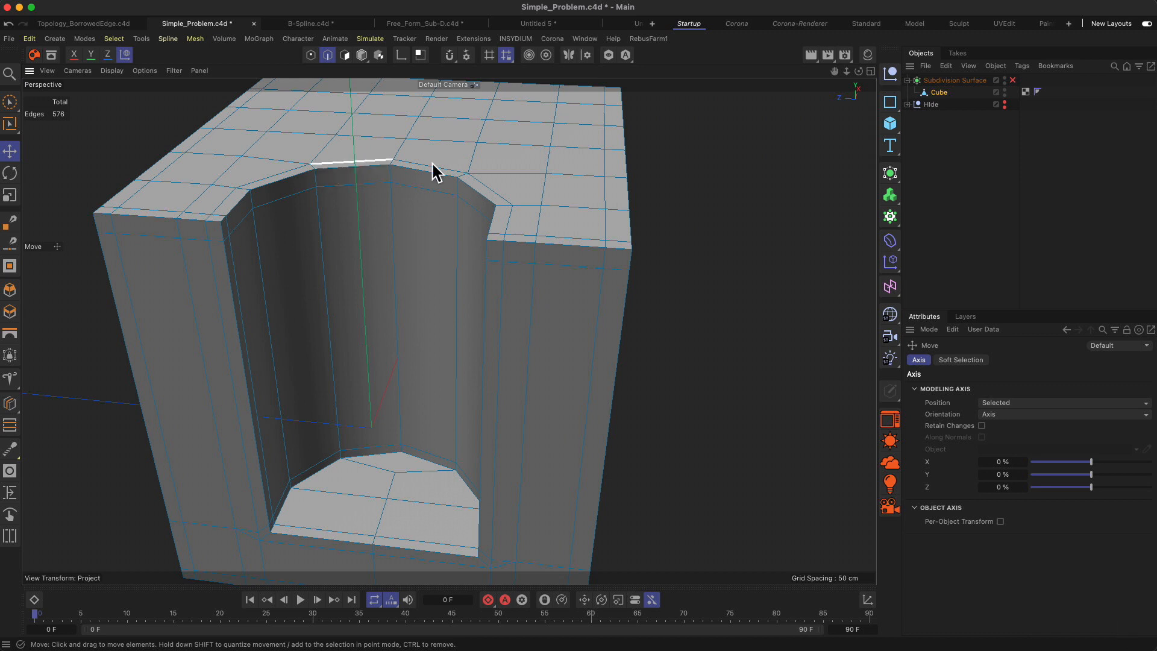
key(2)
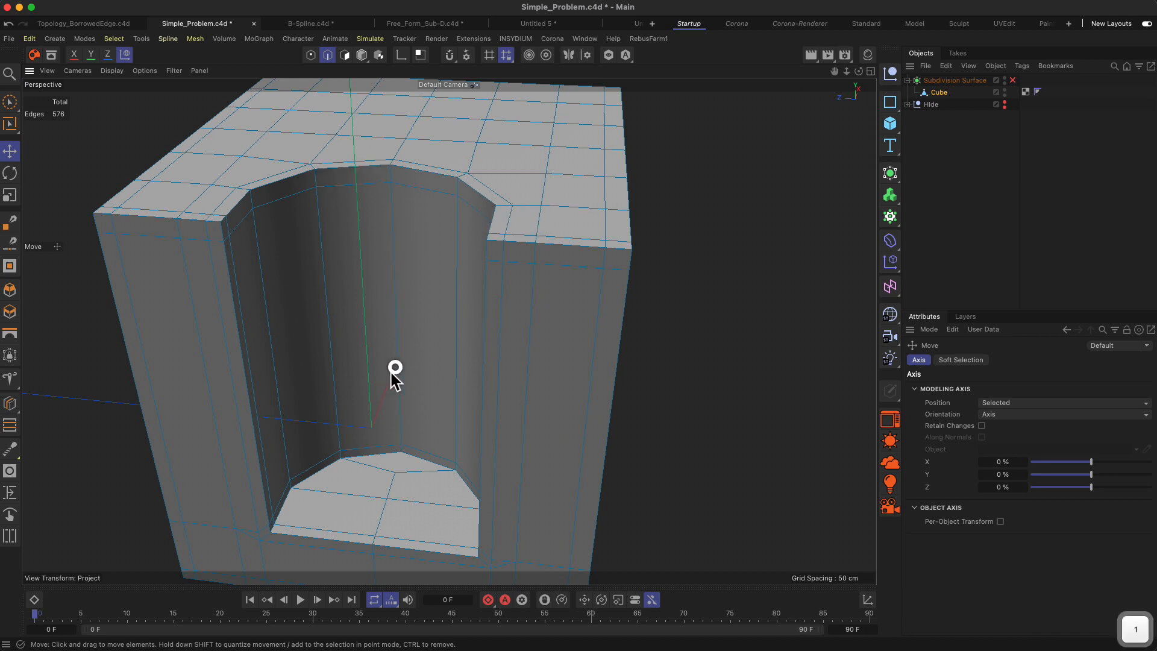
drag(391, 373, 306, 503)
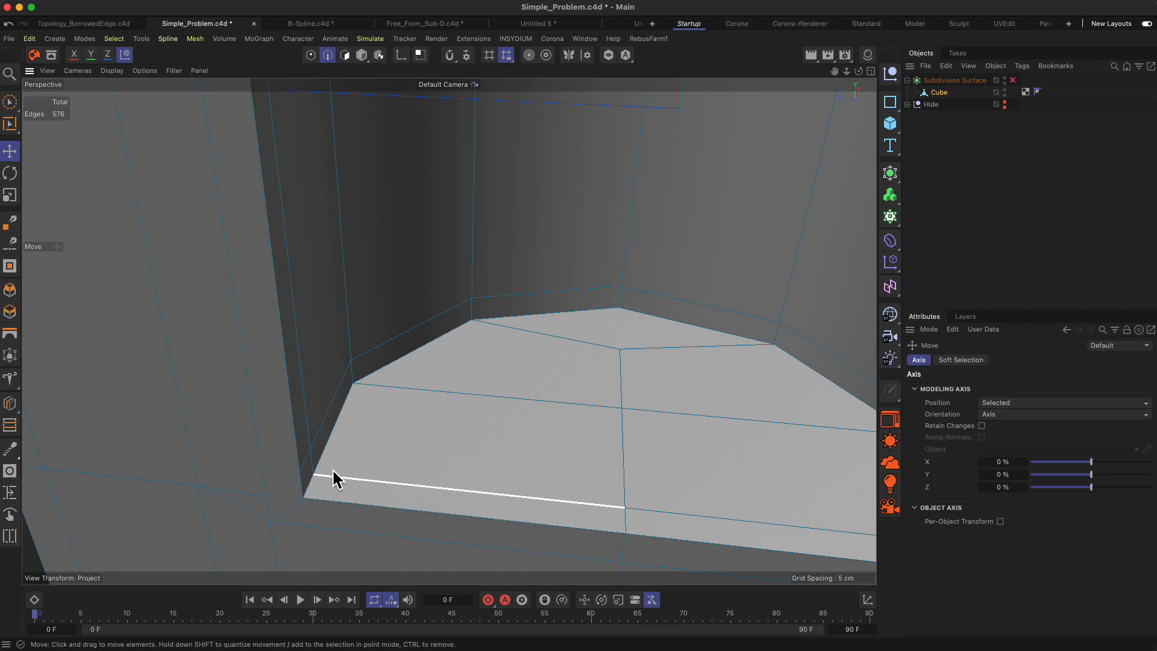
key(1)
drag(328, 506, 343, 388)
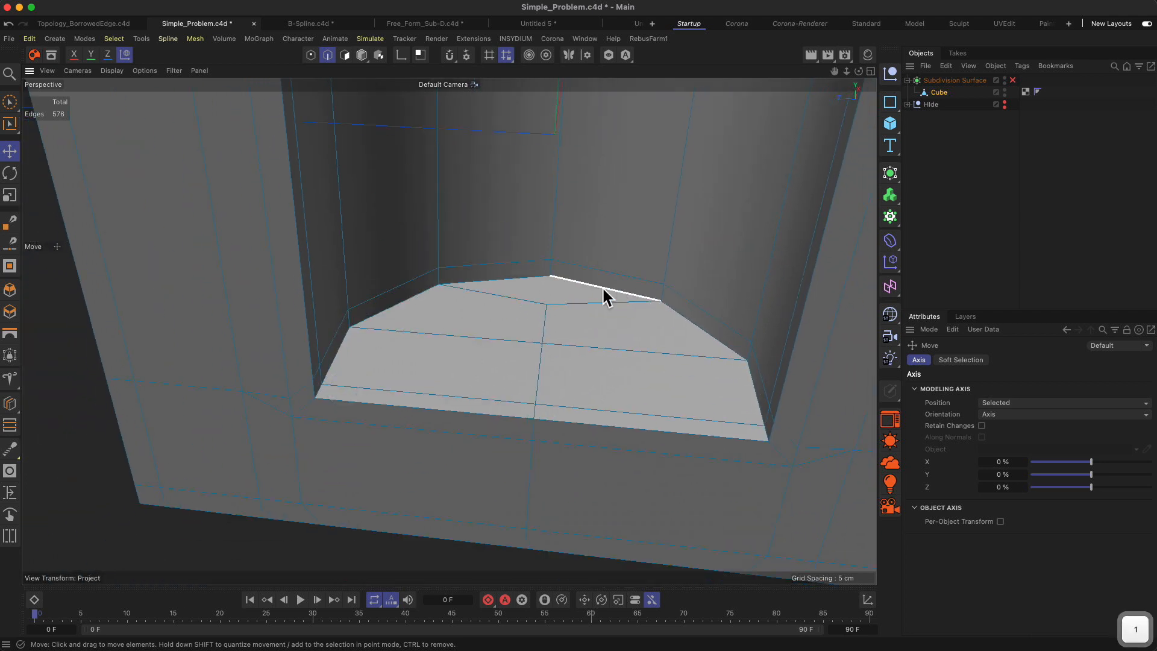
click(321, 390)
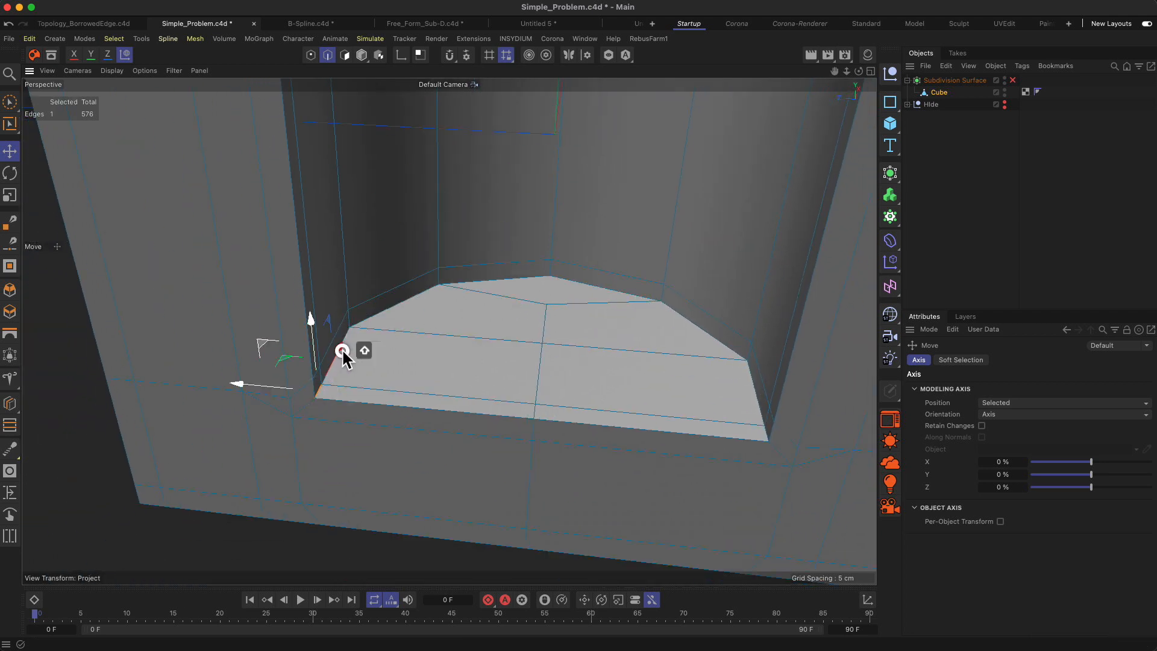
shift+click(349, 332)
shift+click(388, 312)
shift+click(485, 283)
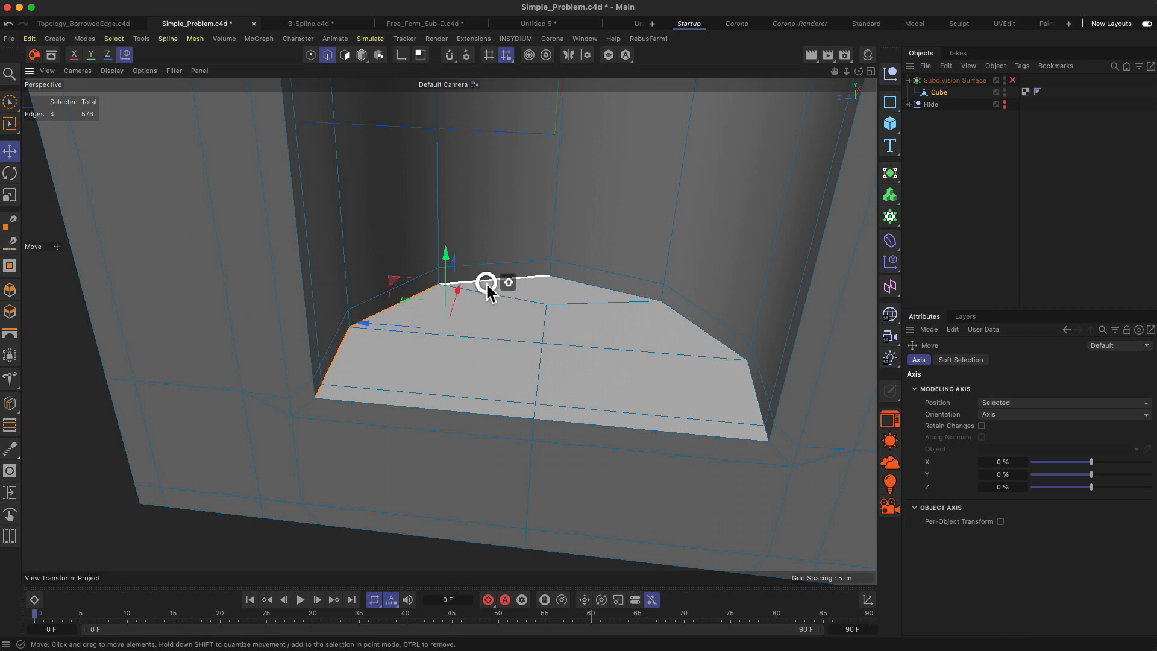
shift+click(585, 283)
shift+click(699, 326)
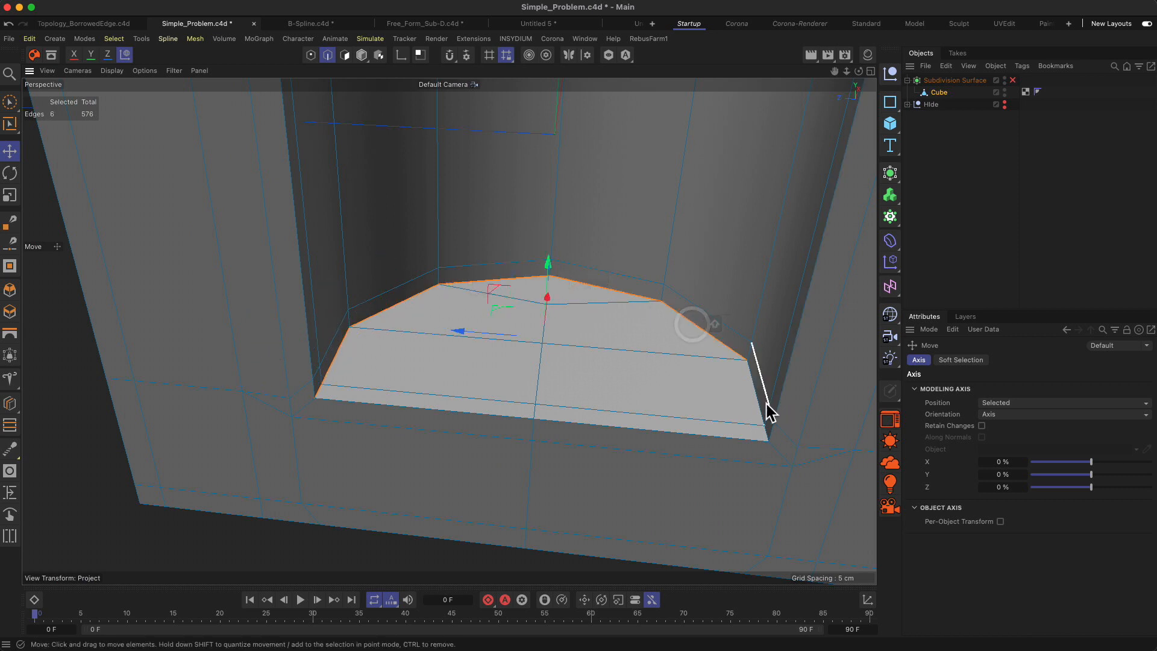
shift+click(764, 435)
Step: Clone the selected rim edges with Edge Slide, offsetting the copy inward across the notch floor by about 3.08 cm
key(m)
key(o)
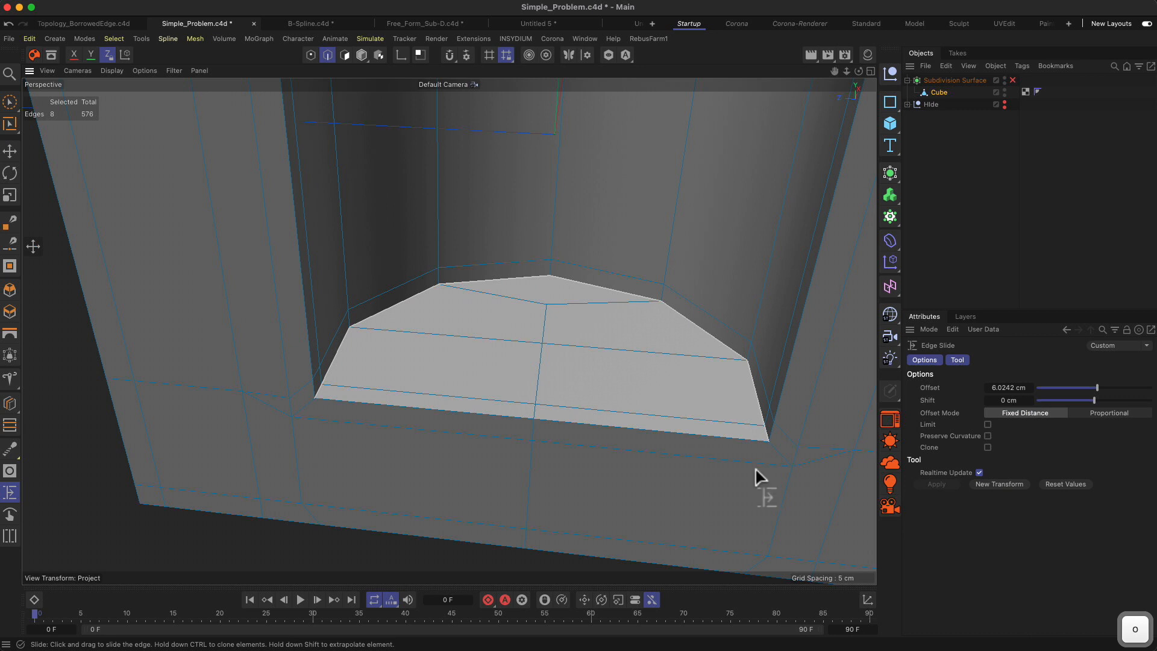
super+drag(756, 467, 753, 438)
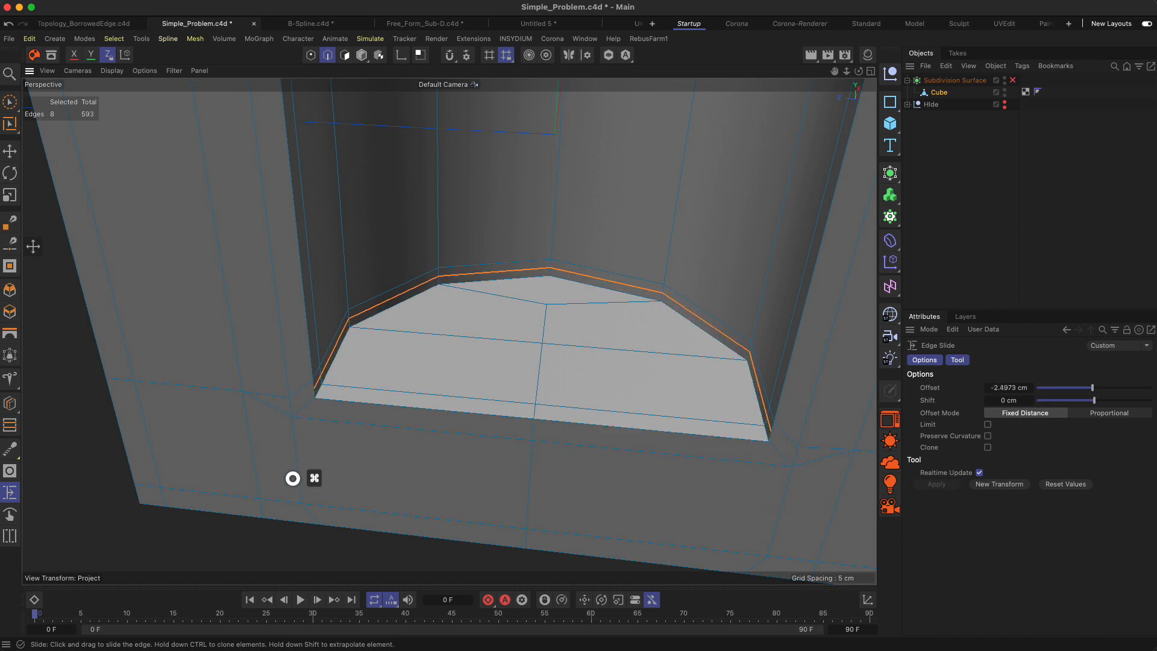
mouse_move(293, 478)
super+mouse_down()
mouse_move(338, 476)
mouse_move(320, 477)
super+mouse_up()
Step: Line-cut from both front ends of the new inner edge loop down the front face to the lower supporting edge
alt+drag(393, 449, 422, 428)
key(2)
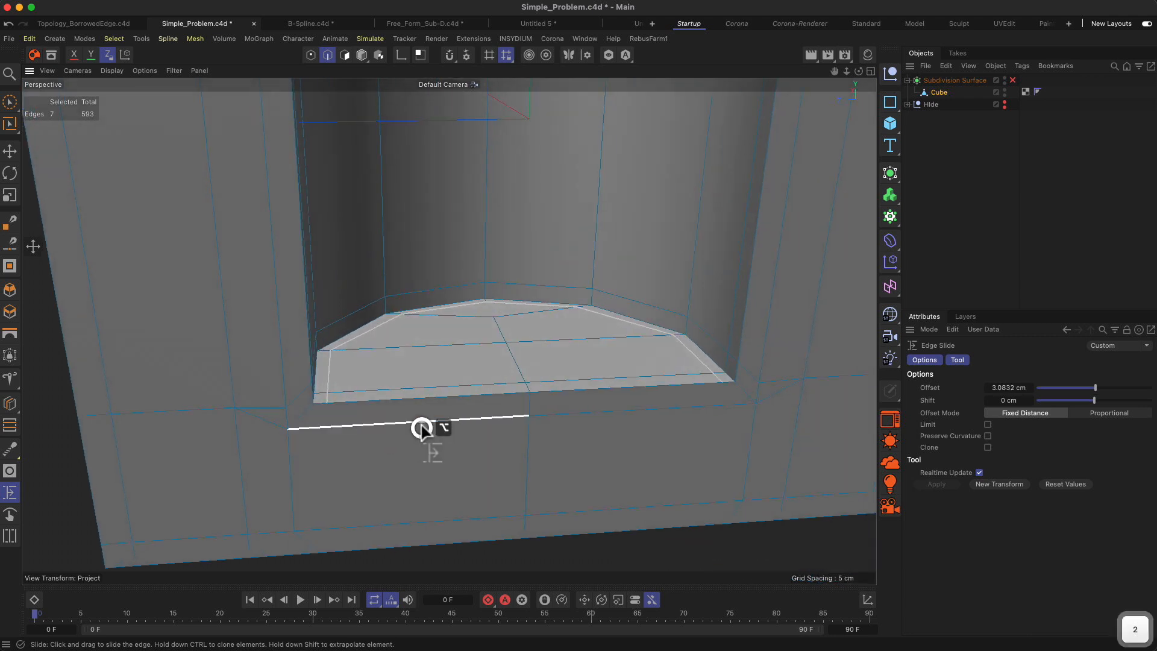
key(k)
key(k)
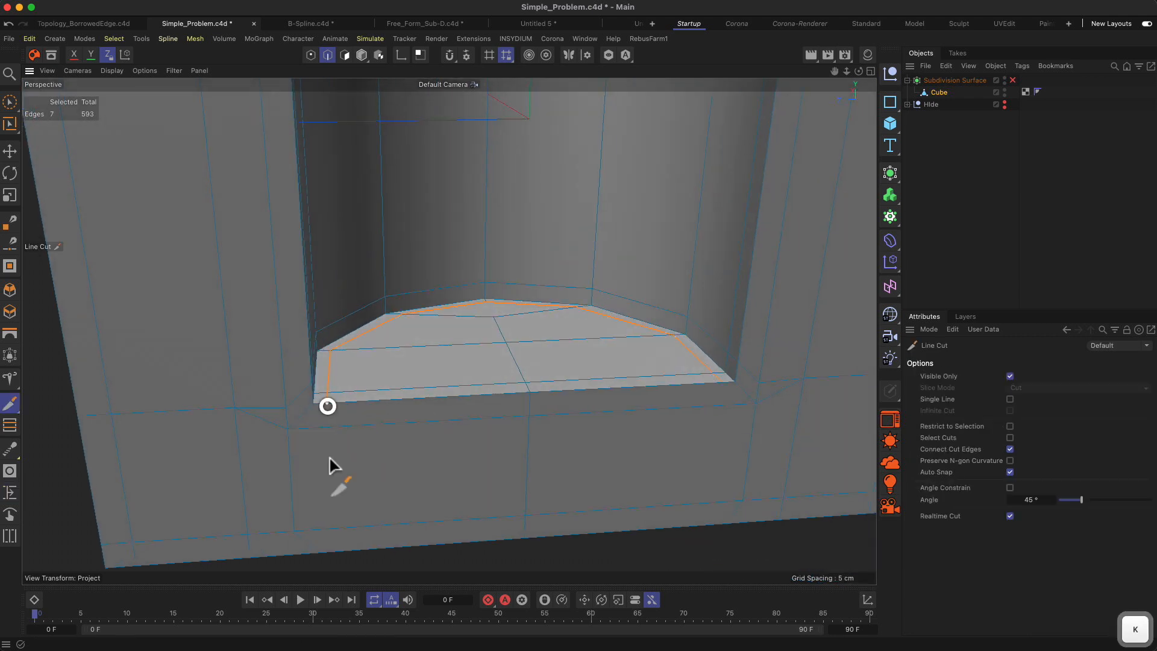
click(327, 404)
click(334, 551)
key(Escape)
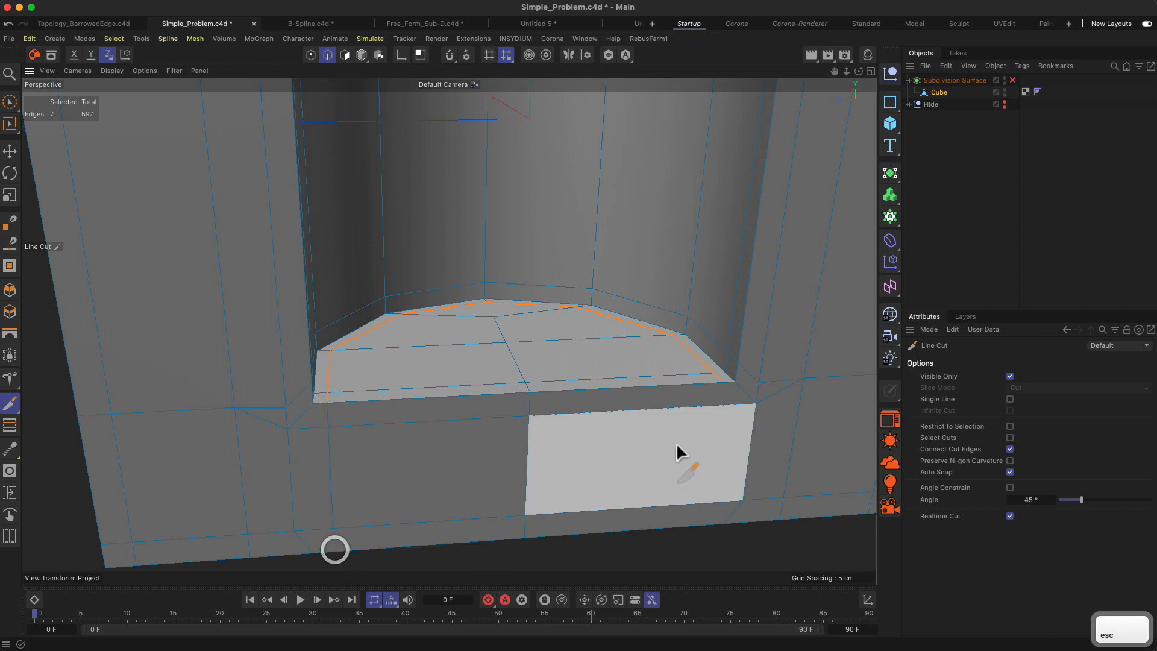
click(723, 383)
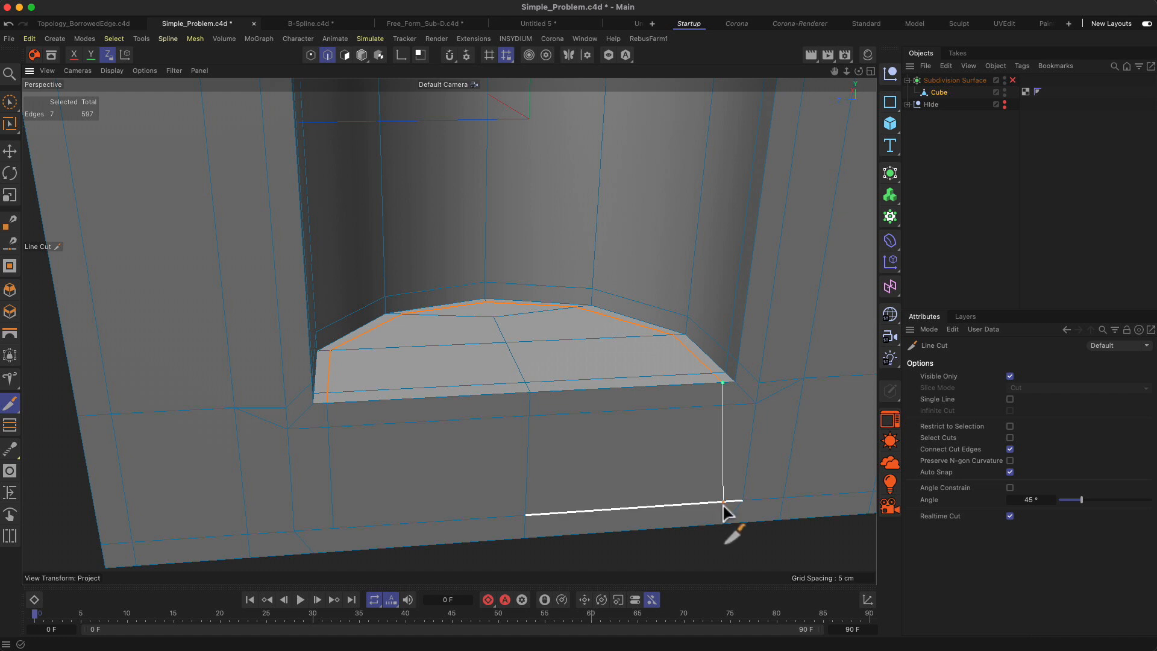
click(722, 508)
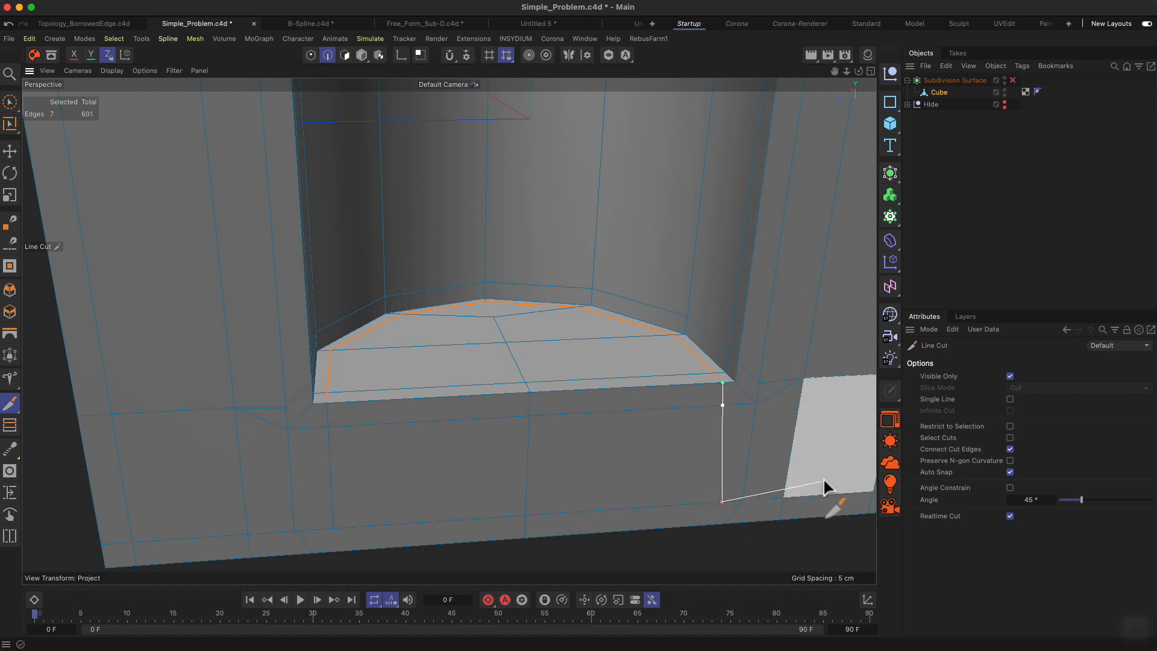
key(space)
Step: Line-cut from the end of the diagonal at the notch's lower right corner to the next vertical edge's point on the lower supporting edge
key(2)
mouse_move(764, 537)
mouse_down()
mouse_move(688, 501)
mouse_move(700, 493)
mouse_move(625, 499)
mouse_up()
key(1)
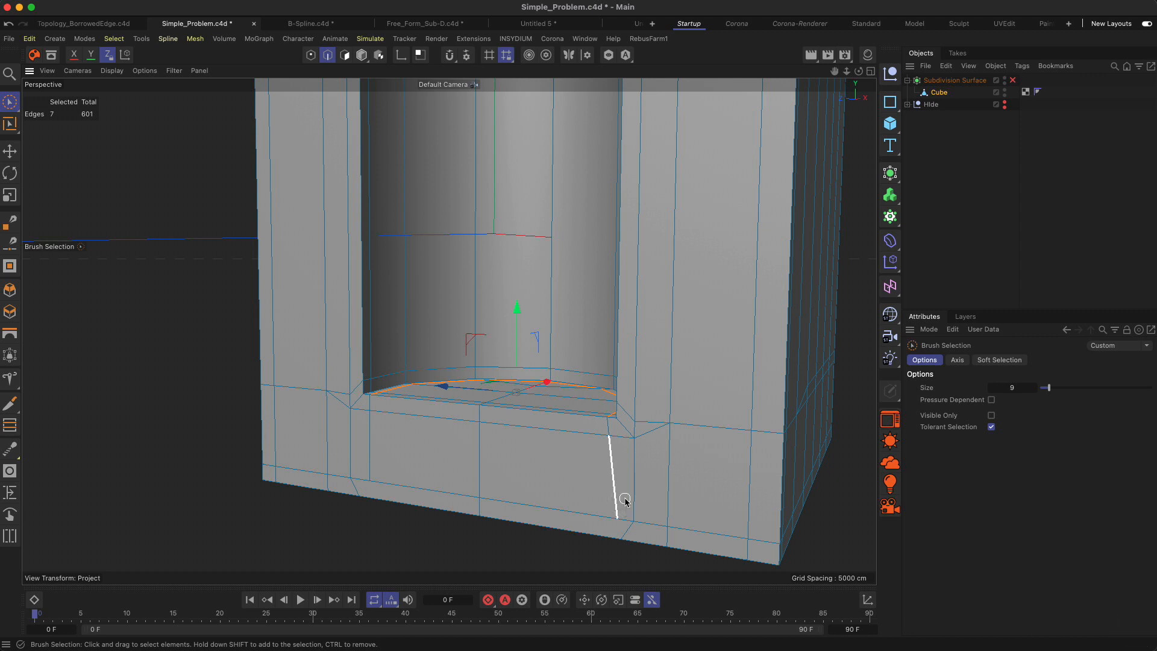
key(k)
key(k)
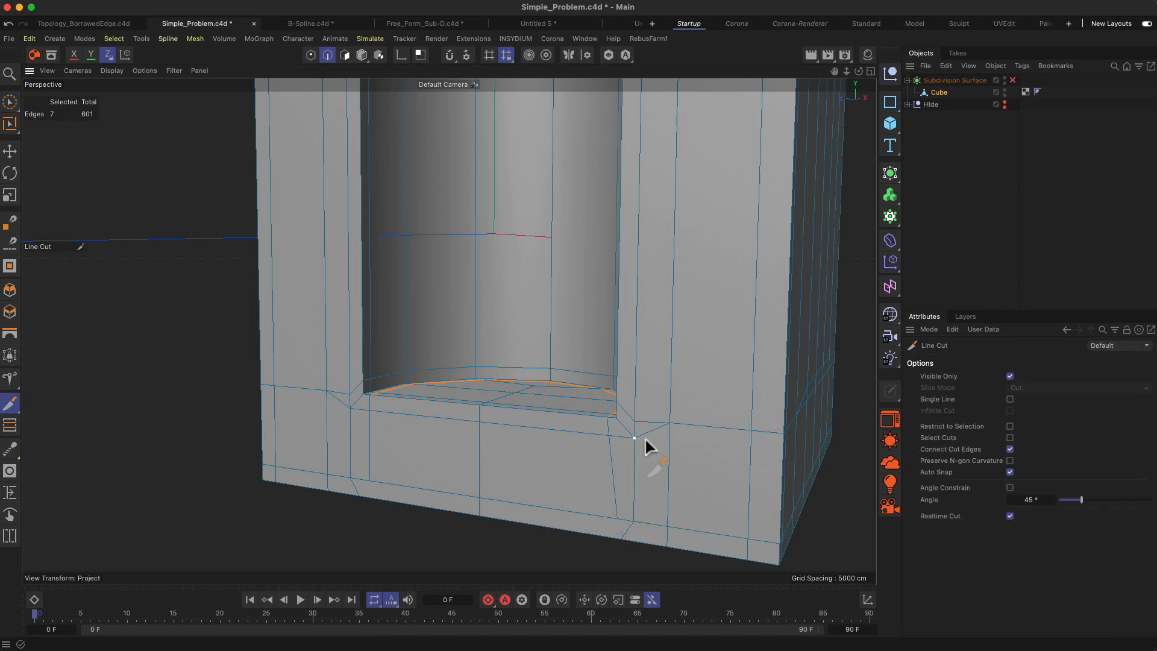
click(672, 531)
Step: Dissolve the vertical edge and the short diagonal edge beside the new cut at the notch's lower right corner
key(8)
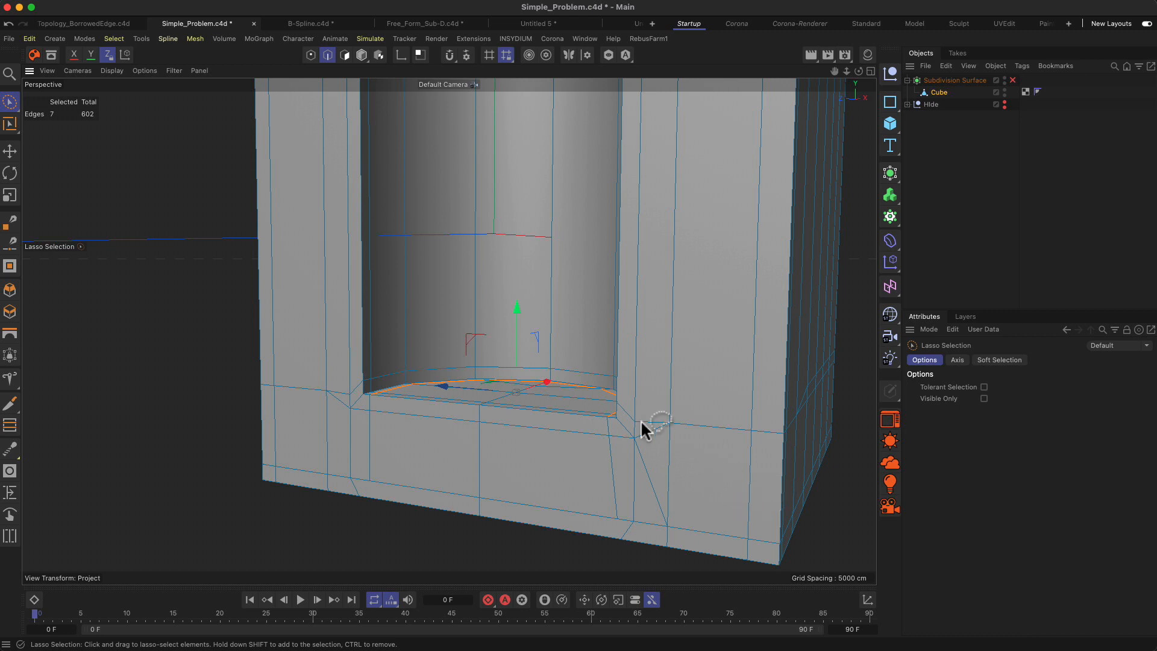
key(9)
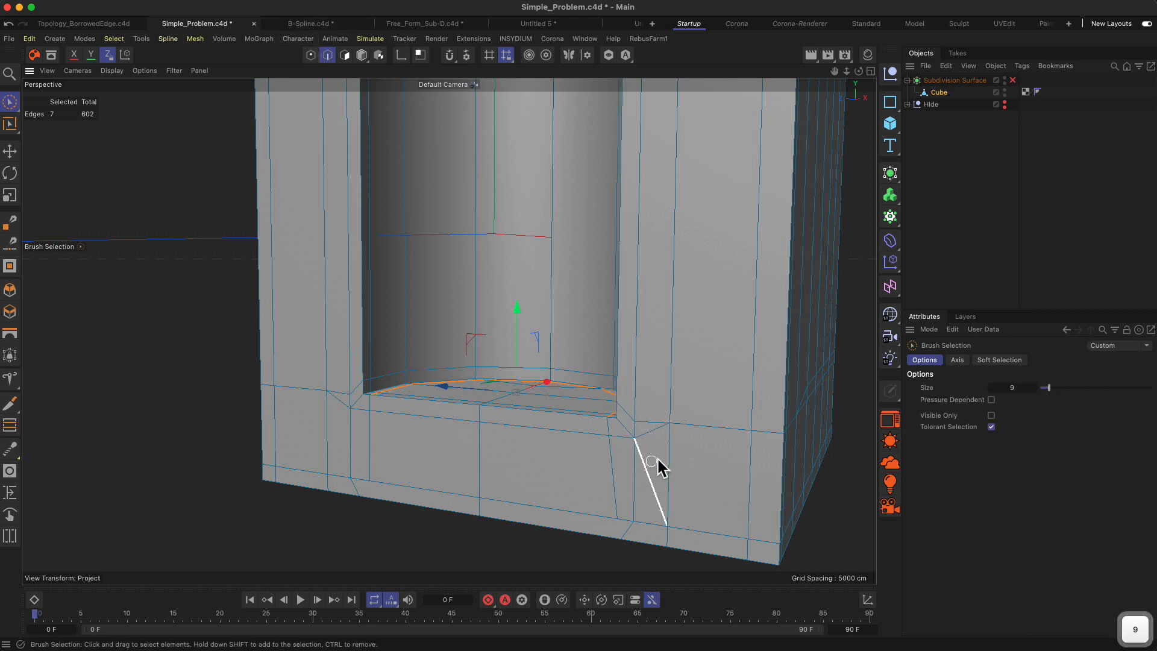
click(650, 435)
key(m)
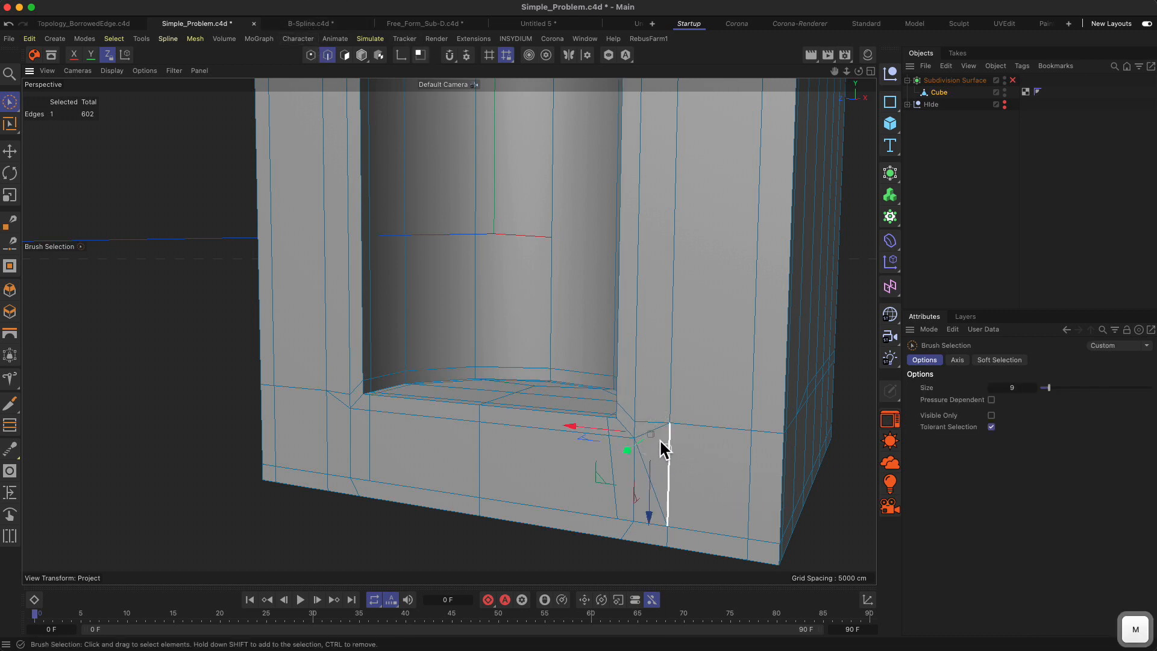
click(653, 431)
key(m)
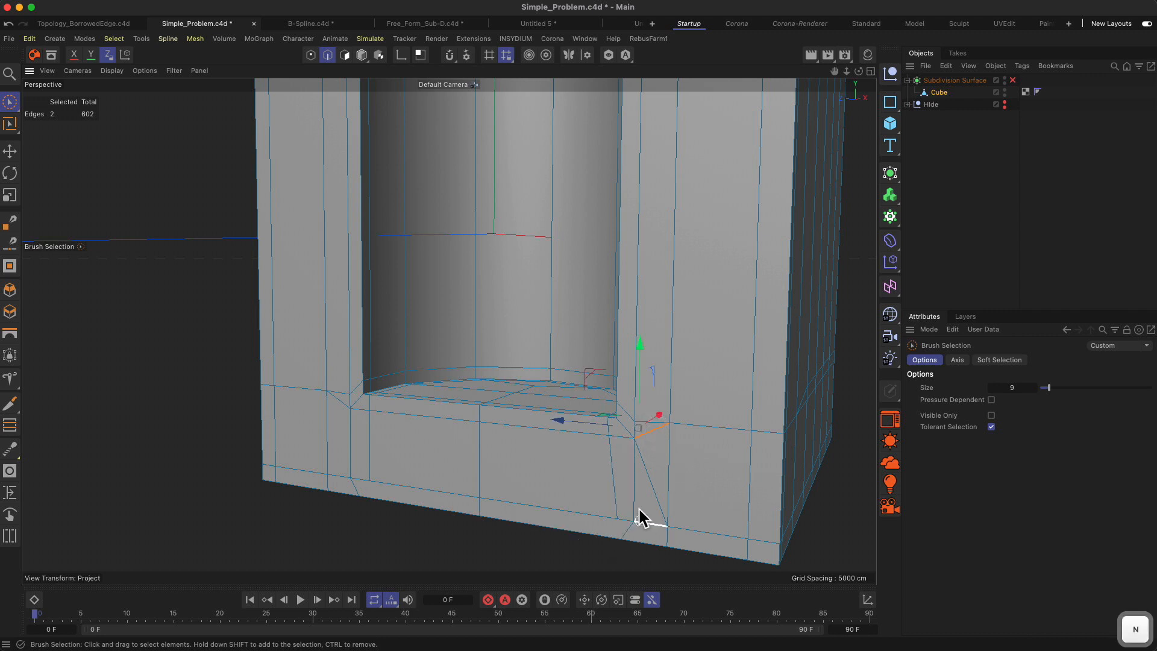
click(636, 499)
key(n)
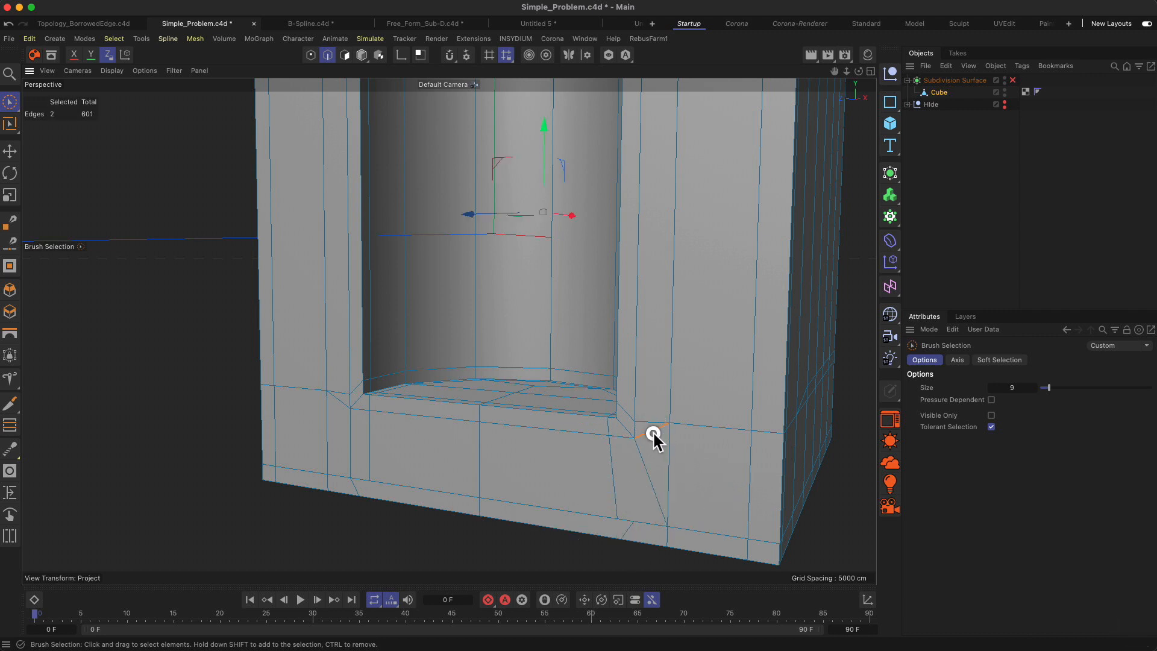
click(652, 430)
key(m)
key(n)
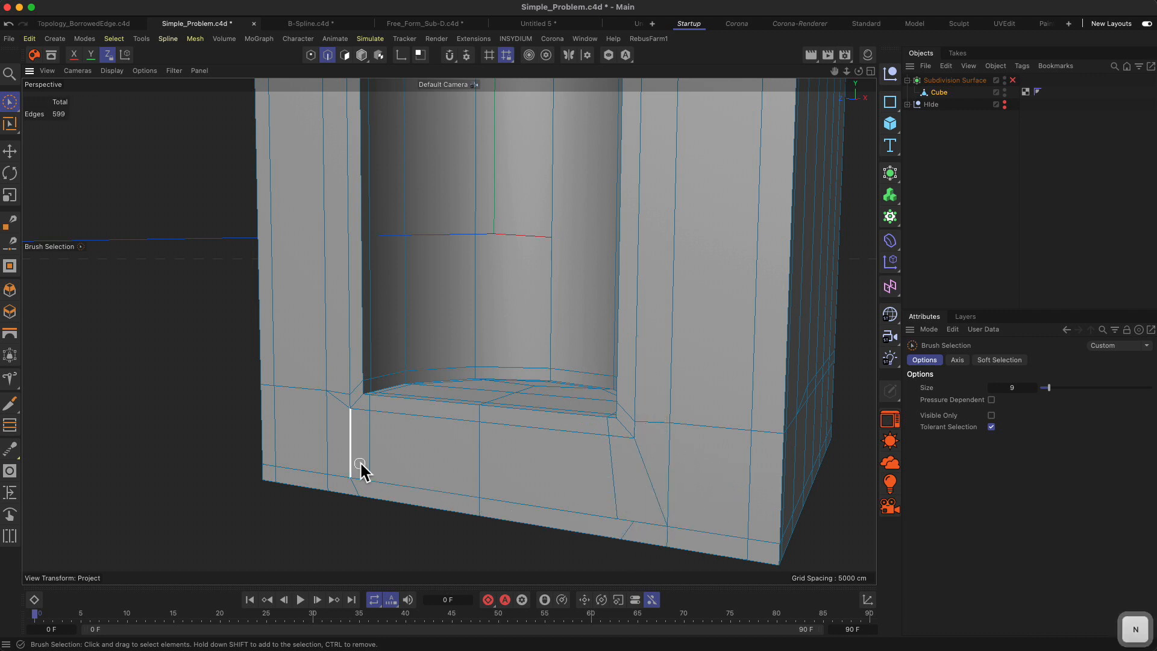
Step: Stitch the leftover point on the lower supporting edge below the notch's right corner onto the end of the neighbouring vertical cut
alt+drag(635, 475, 633, 535)
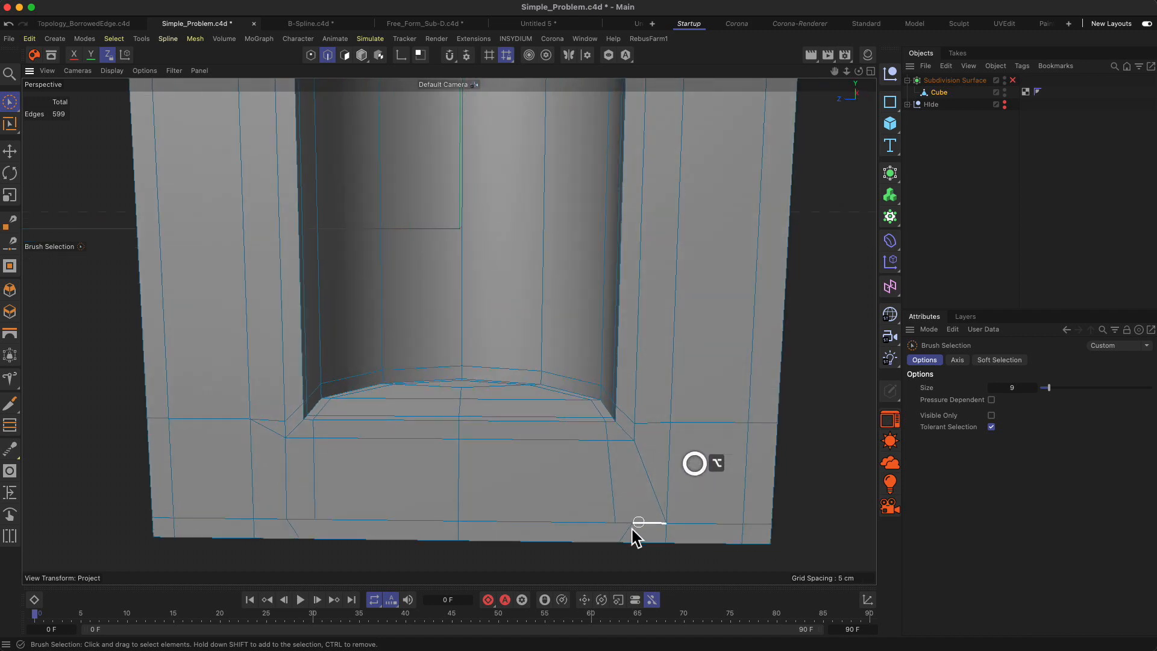
key(m)
key(p)
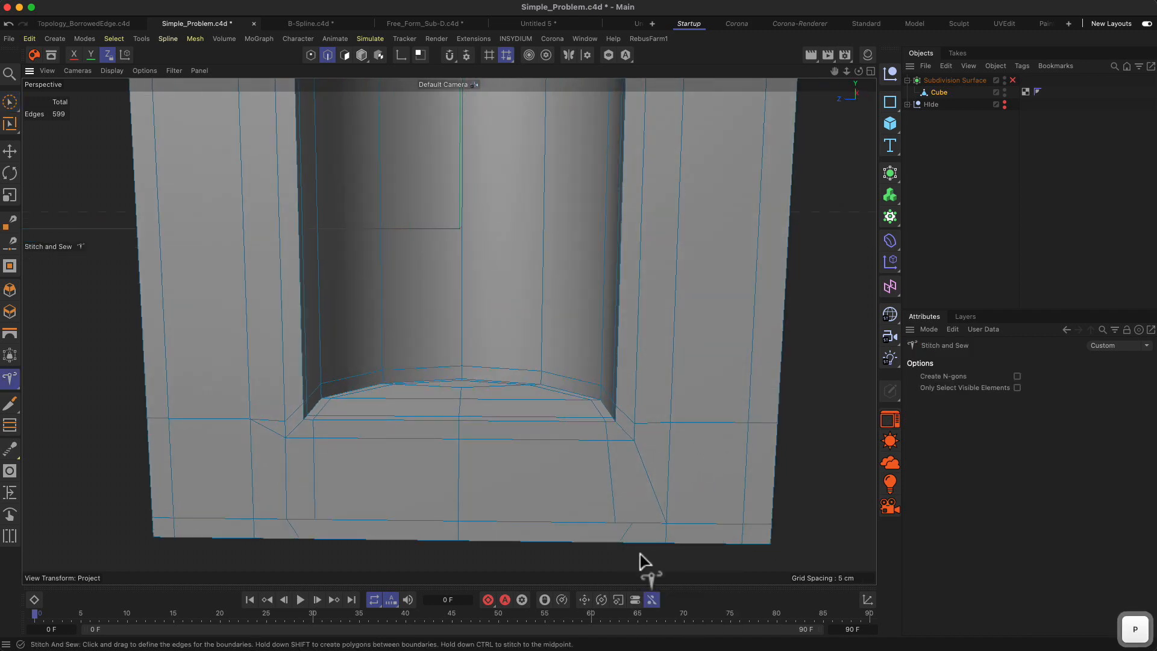
click(311, 55)
alt+drag(627, 530, 671, 444)
click(631, 467)
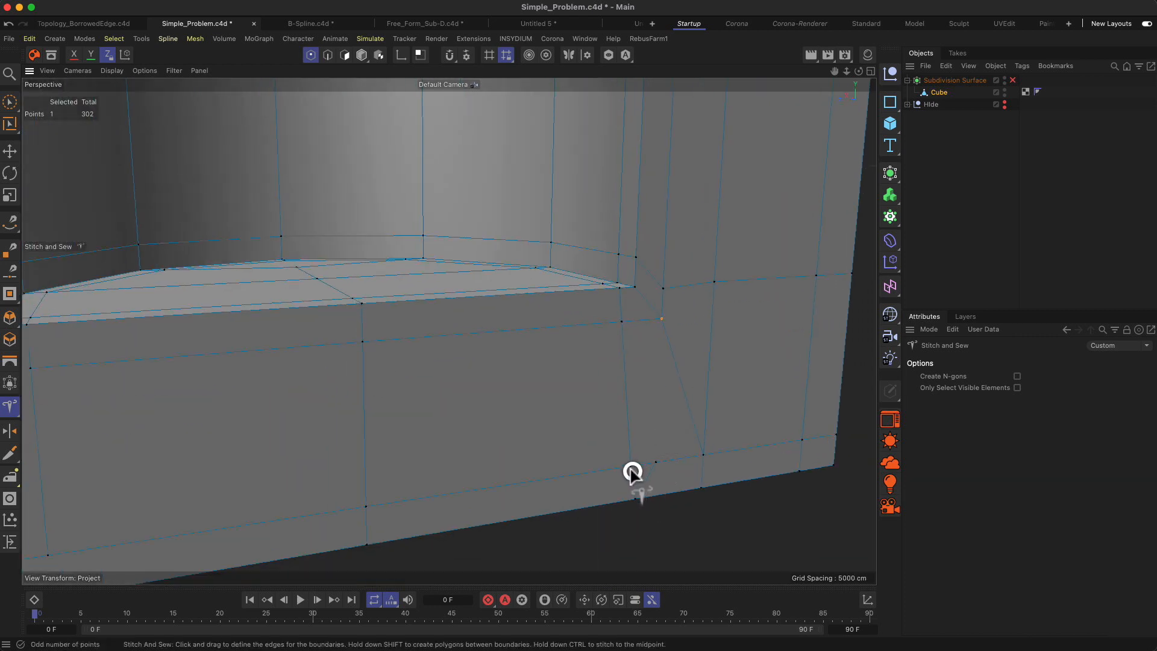
key(9)
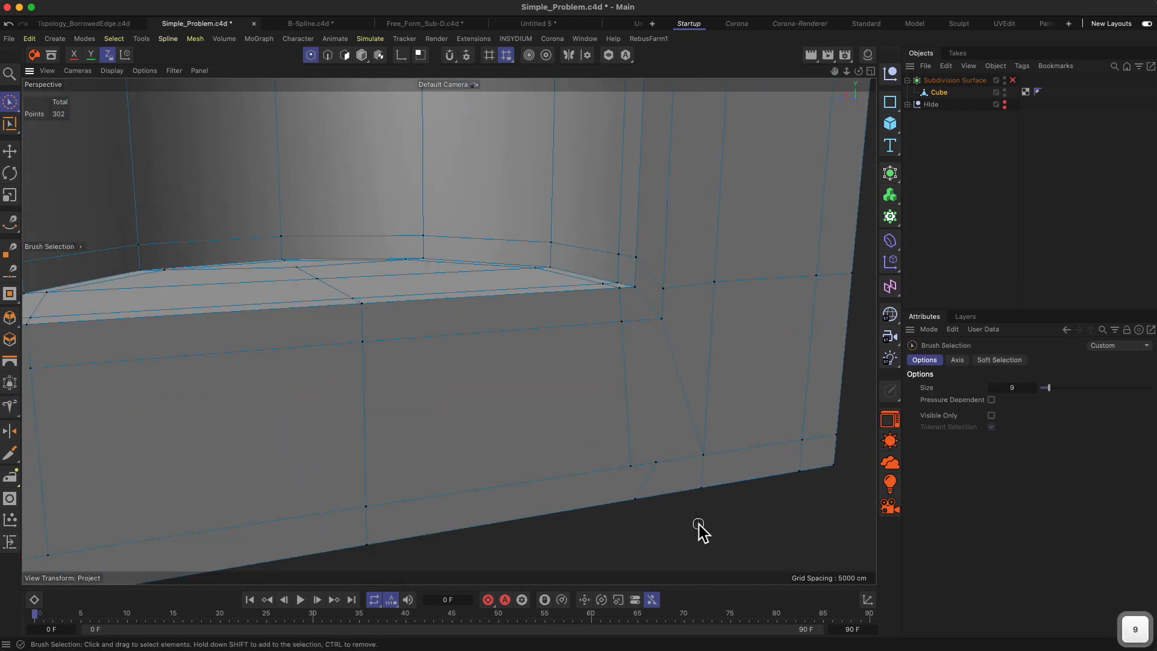
key(2)
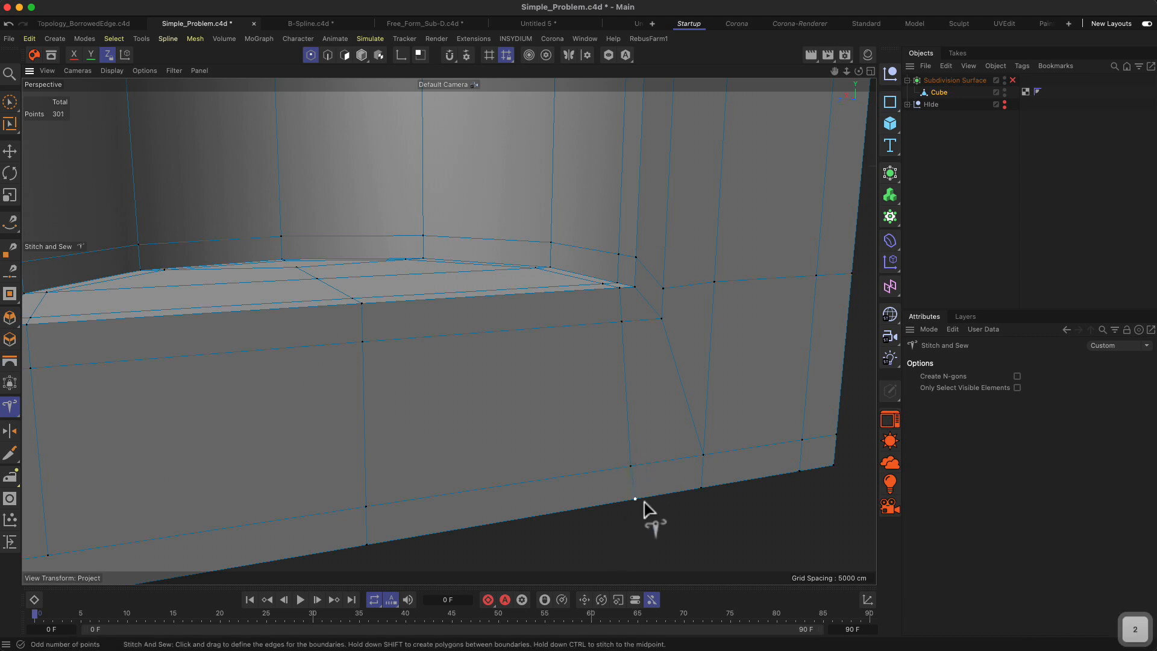
Step: Line-cut from the end of the diagonal at the notch's lower left corner to the outer vertical edge's point on the lower supporting edge
drag(644, 501, 471, 480)
alt+drag(301, 511, 414, 410)
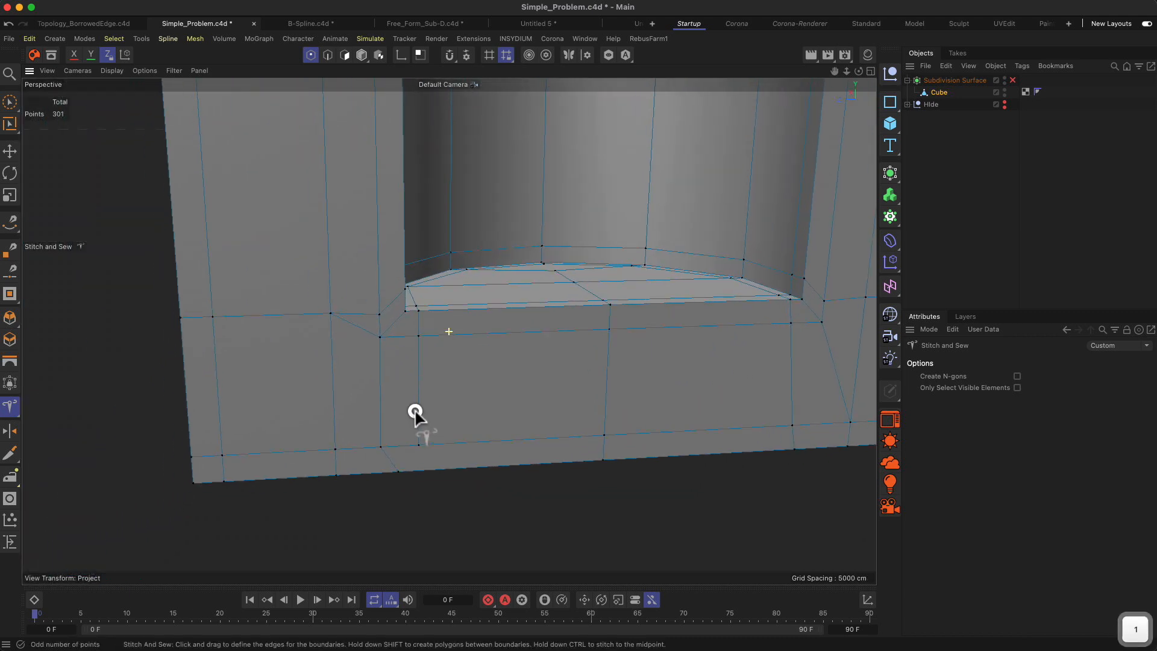
alt+drag(388, 454, 373, 448)
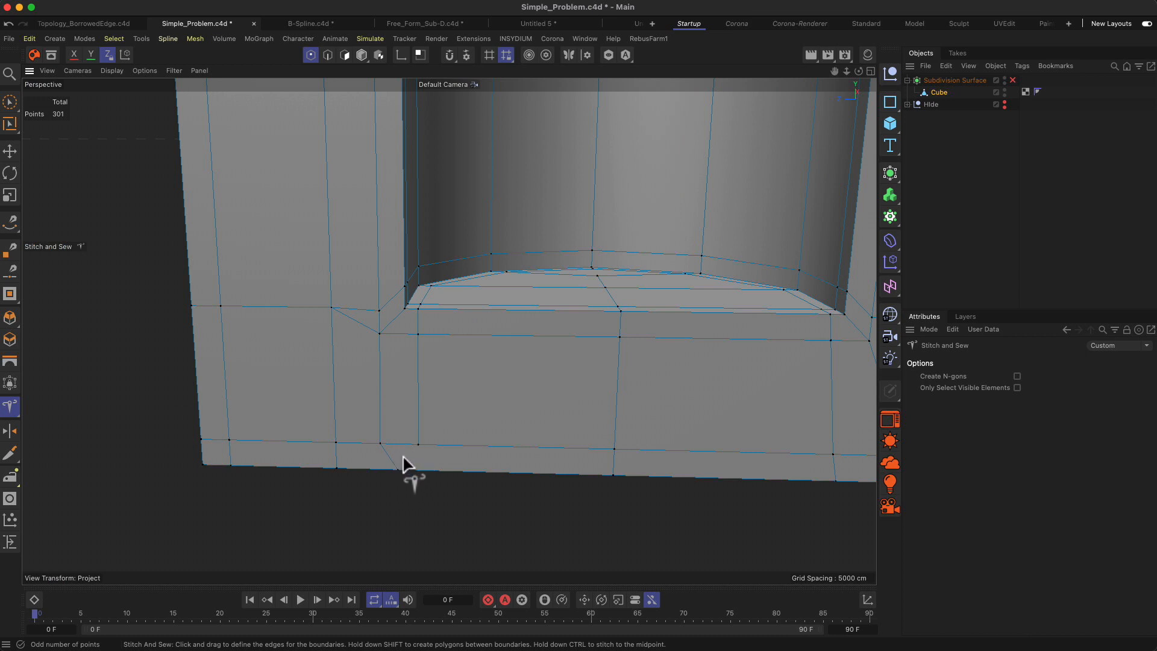
alt+drag(424, 453, 516, 452)
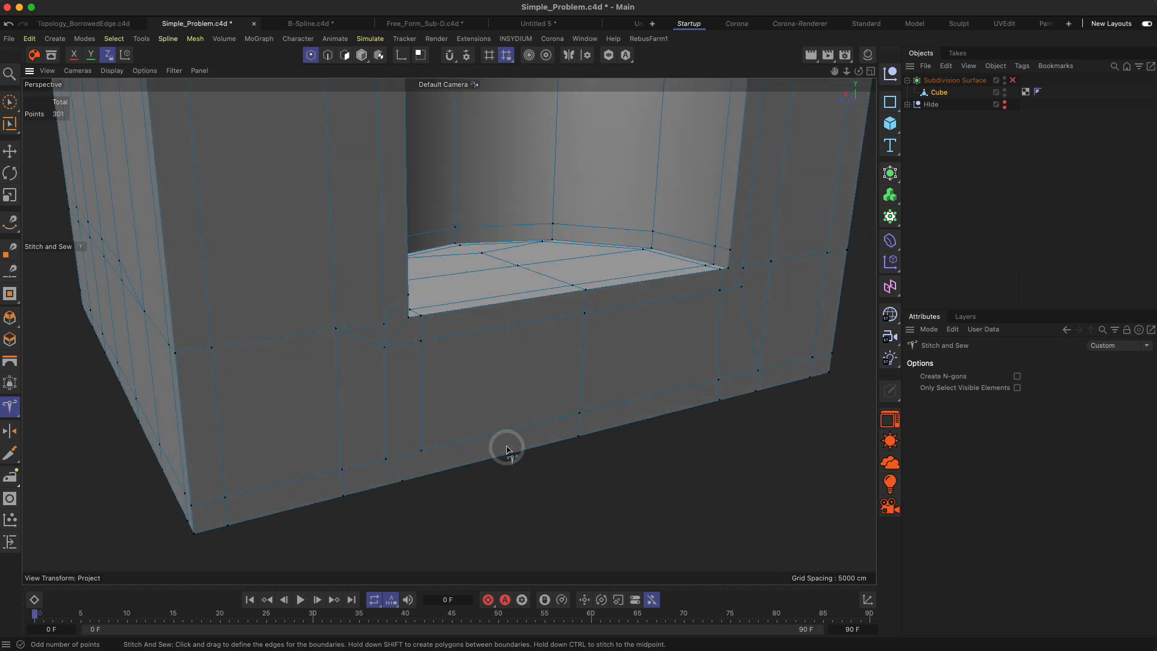
key(k)
click(385, 348)
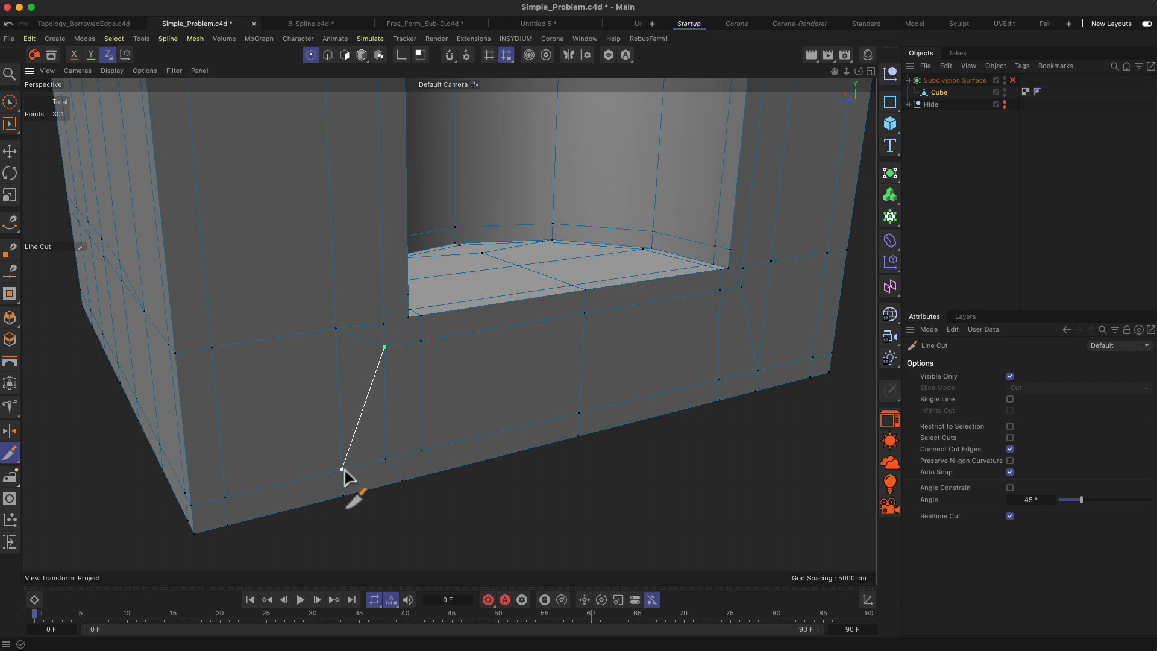
key(Escape)
Step: Dissolve the two redundant edges beside the new cut at the notch's lower left corner, including the vertical one
key(9)
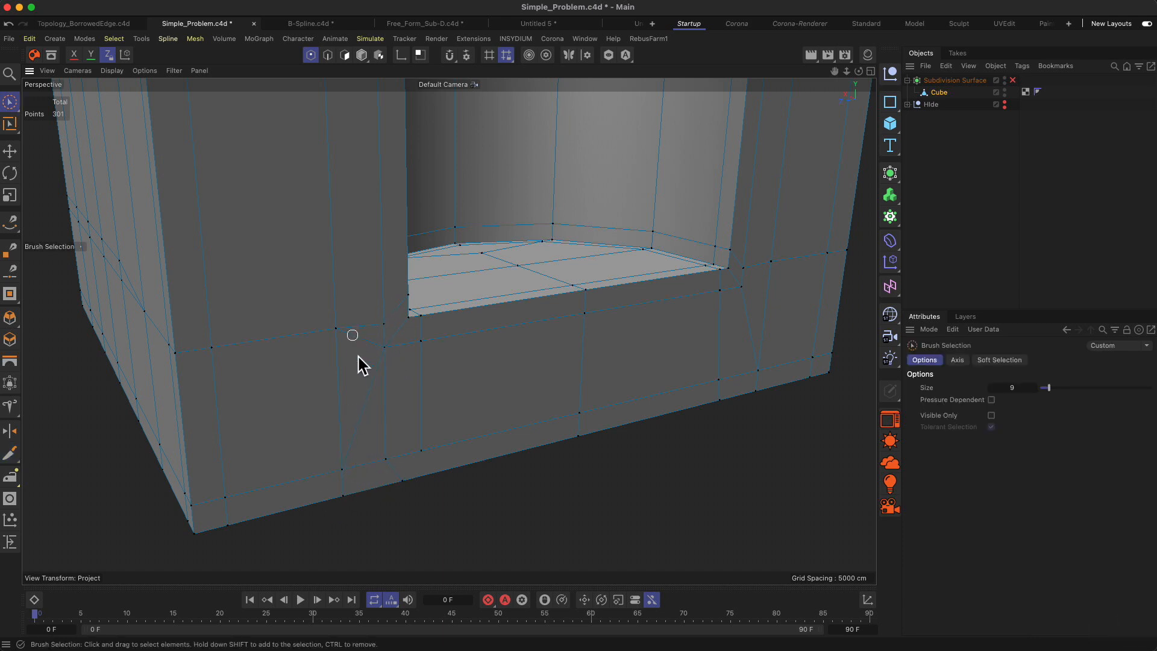
click(327, 56)
click(385, 393)
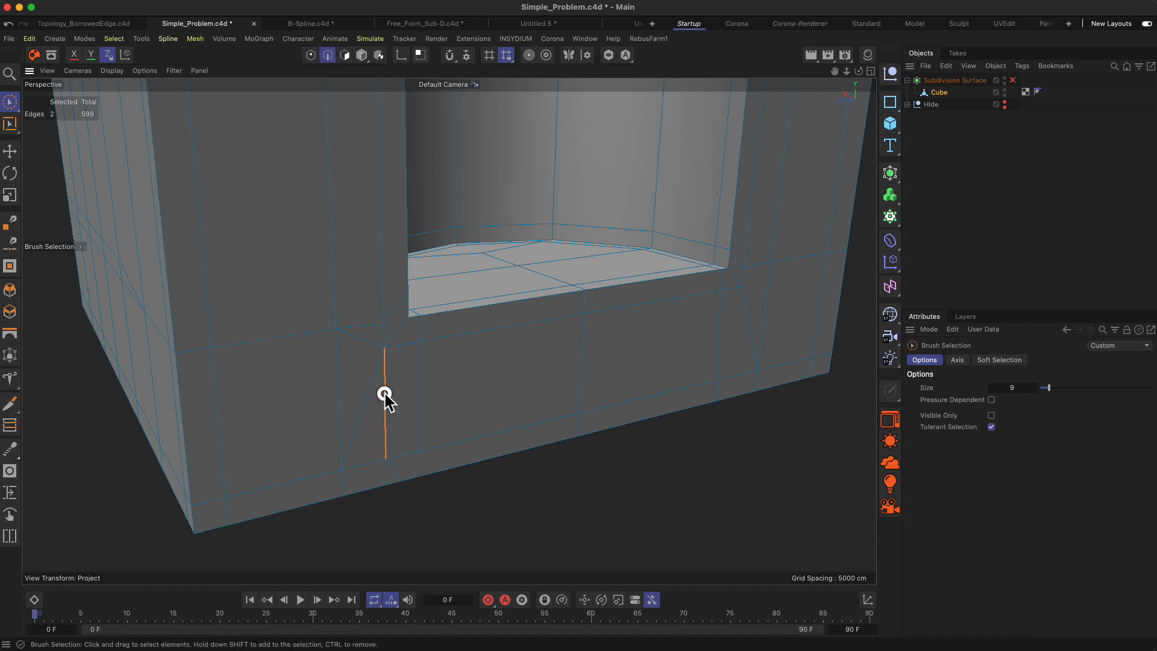
key(m)
key(n)
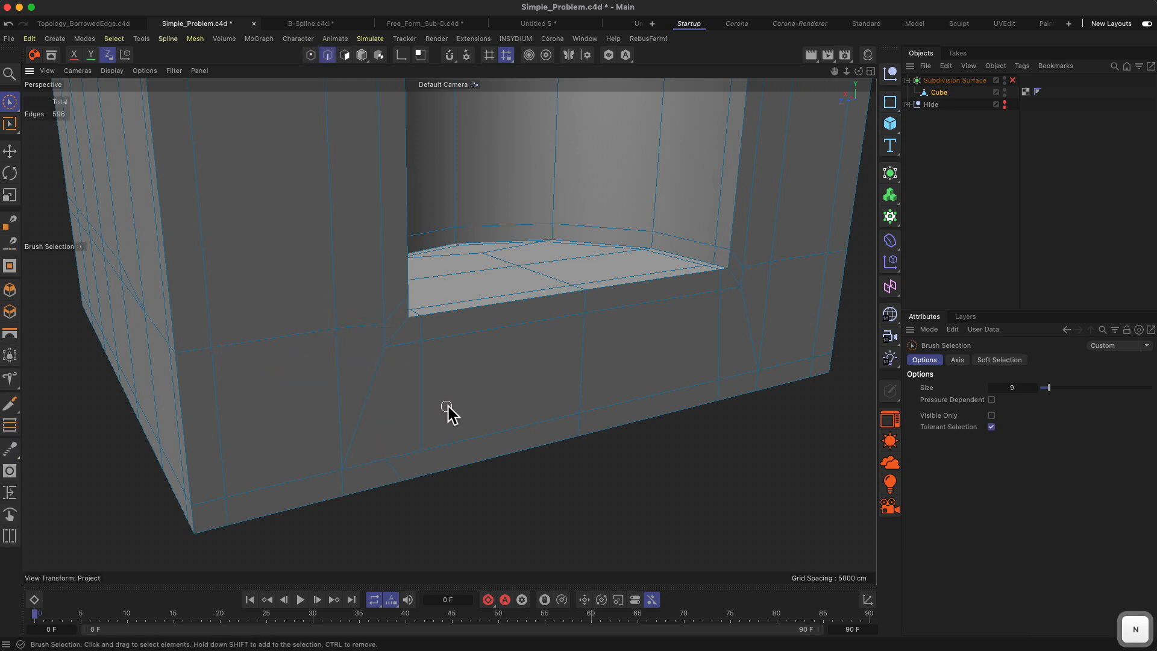
Step: Stitch the leftover point on the lower supporting edge below the notch's left corner onto the end of the neighbouring vertical edge
alt+drag(432, 347, 394, 313)
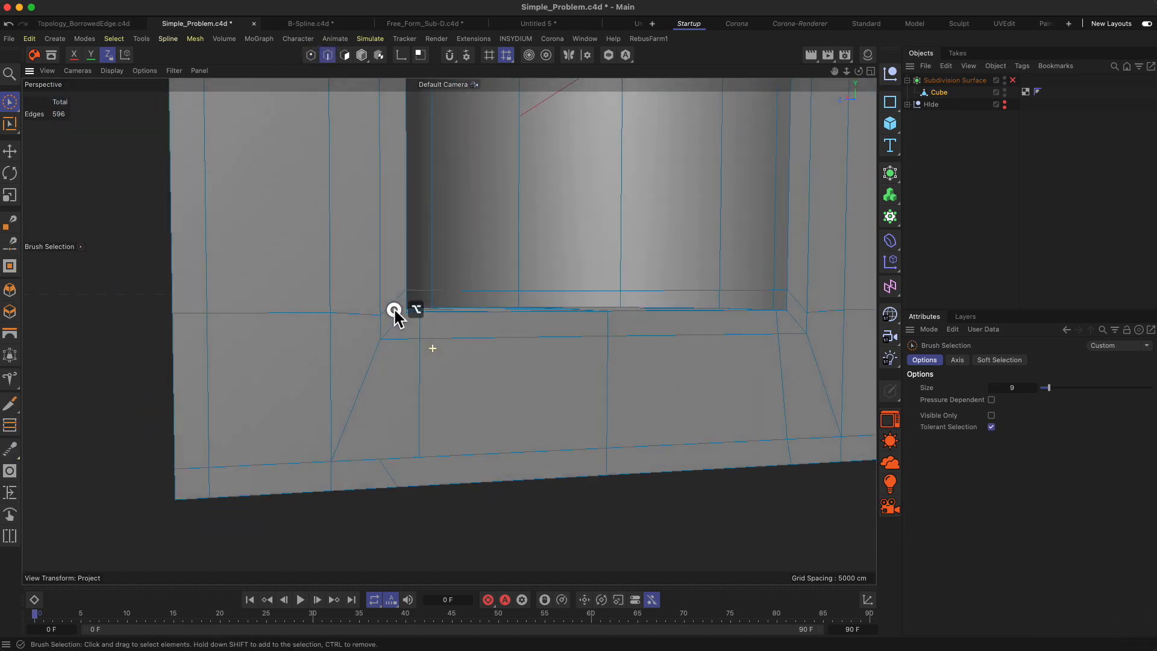
click(311, 56)
key(m)
key(p)
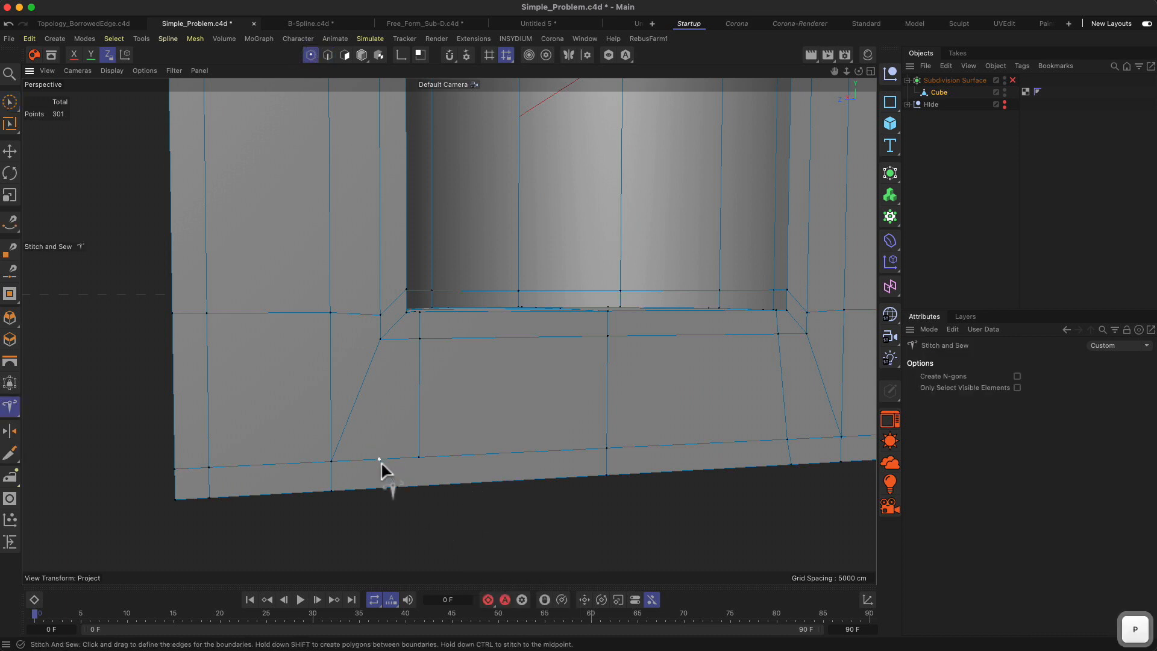
drag(422, 458, 423, 458)
alt+drag(479, 432, 412, 388)
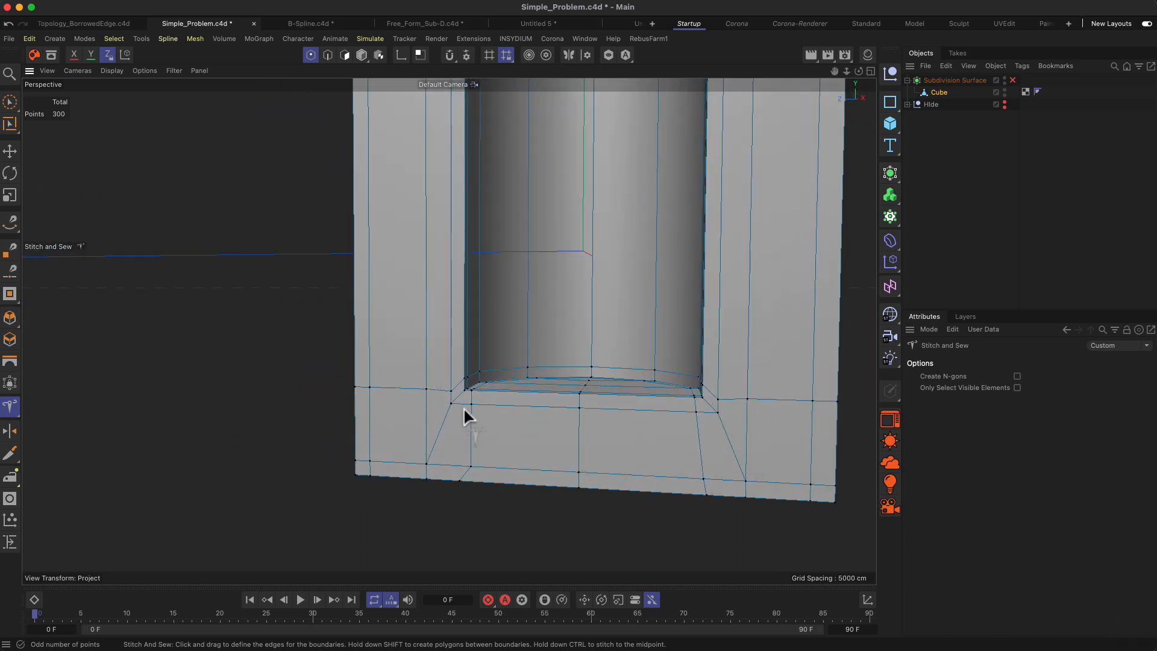
Step: Enable the Subdivision Surface and switch to model mode to show the cube smoothed without its editing points
alt+drag(470, 476, 504, 362)
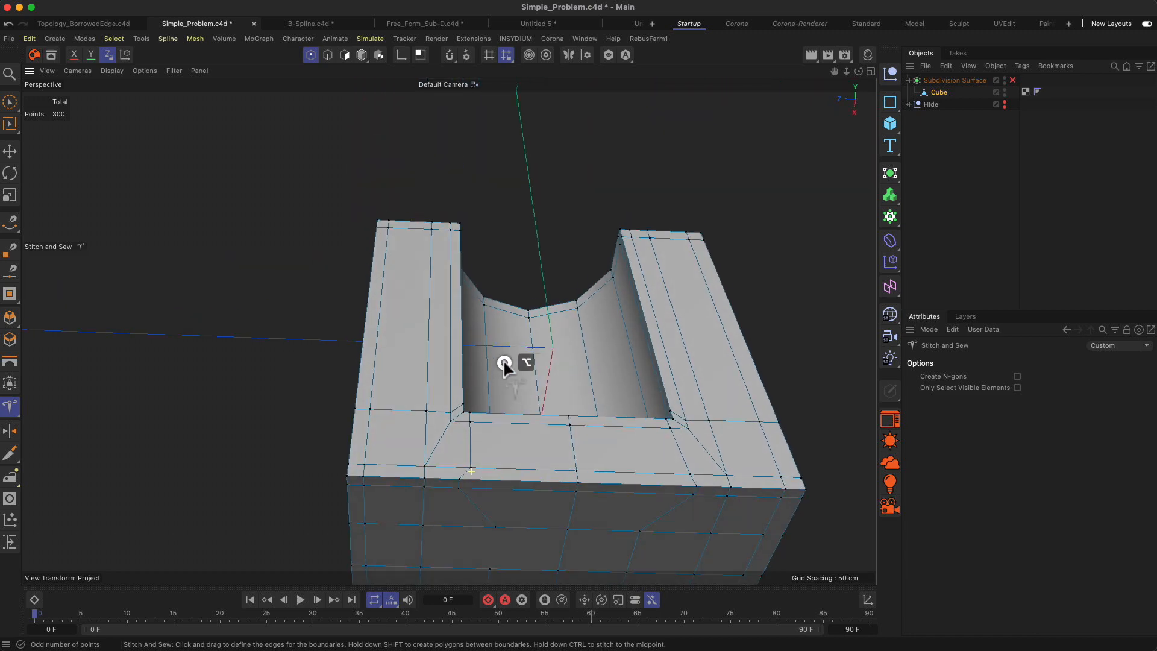
mouse_move(658, 517)
alt+mouse_down()
mouse_move(651, 498)
mouse_move(440, 535)
mouse_move(476, 520)
mouse_move(473, 535)
mouse_move(769, 540)
mouse_move(664, 543)
mouse_move(676, 532)
alt+mouse_up()
drag(520, 537, 517, 547)
key(q)
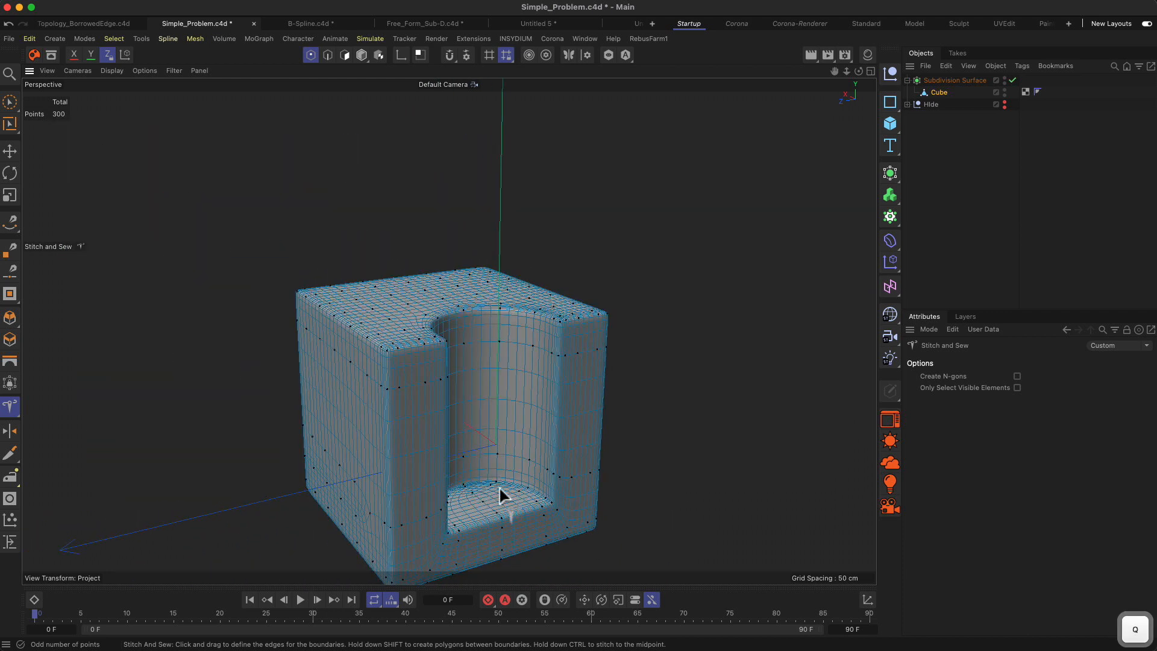
click(361, 59)
mouse_move(387, 186)
alt+mouse_down()
mouse_move(331, 357)
mouse_move(271, 361)
mouse_move(309, 333)
mouse_move(400, 341)
mouse_move(434, 380)
mouse_move(428, 389)
alt+mouse_up()
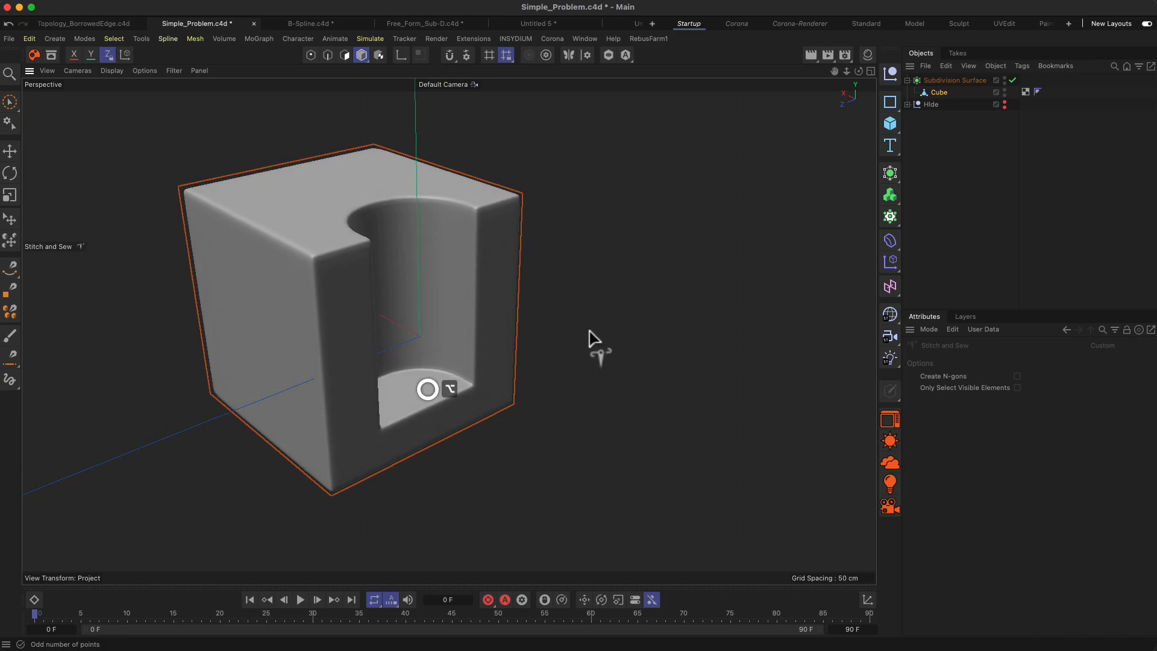
Step: Examine the smoothed cube's edge flow in Gouraud Shading with lines, and return to plain Gouraud Shading to check the notch surfaces
key(n)
key(b)
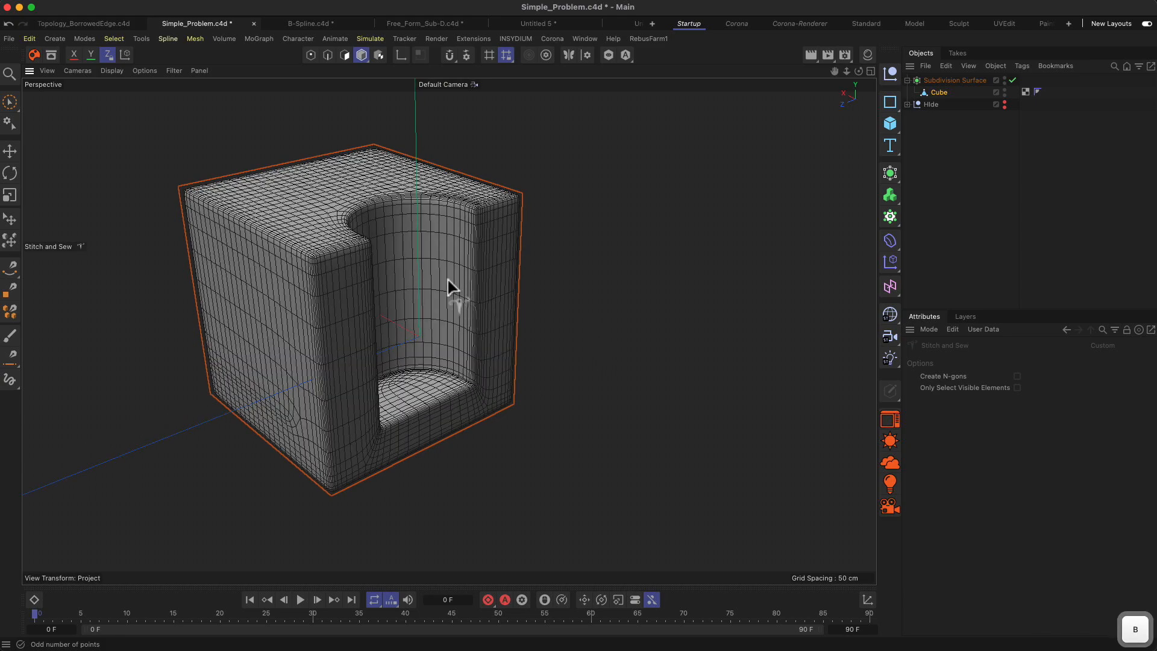
alt+drag(450, 290, 409, 301)
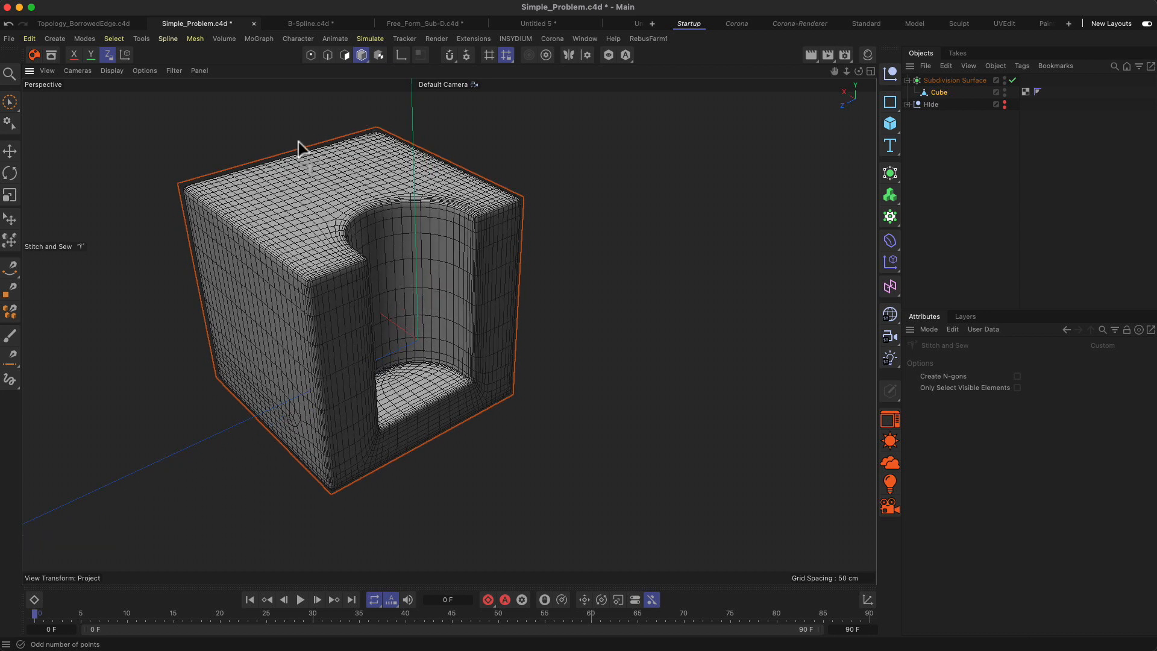
key(n)
key(a)
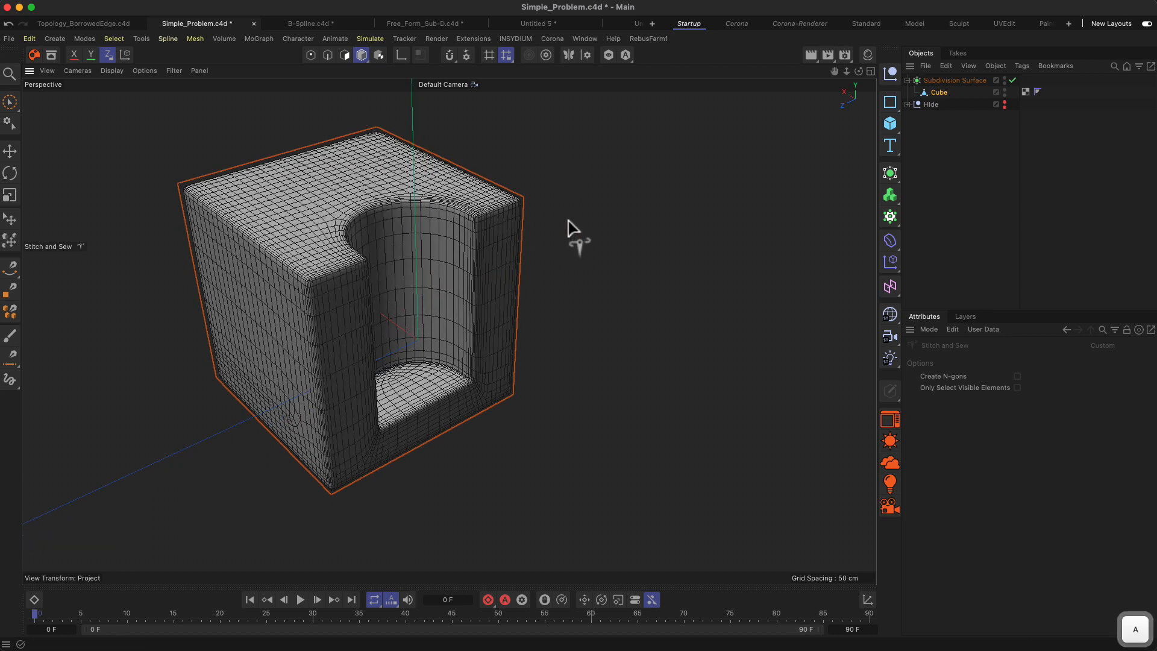
key(a)
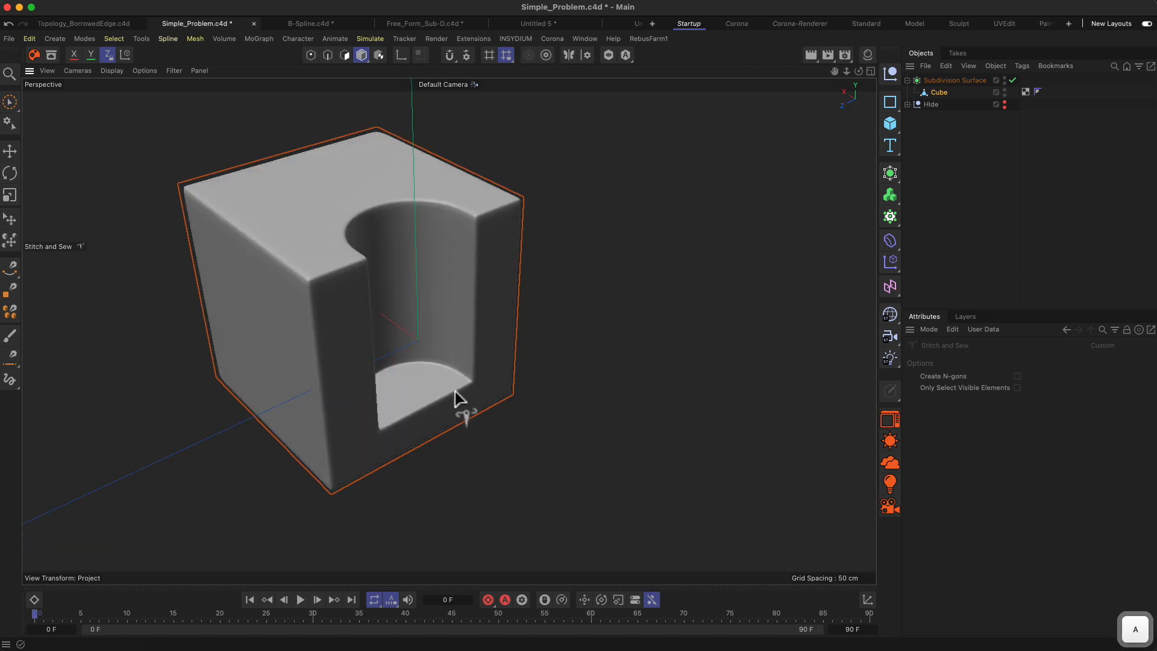
alt+drag(464, 382, 503, 381)
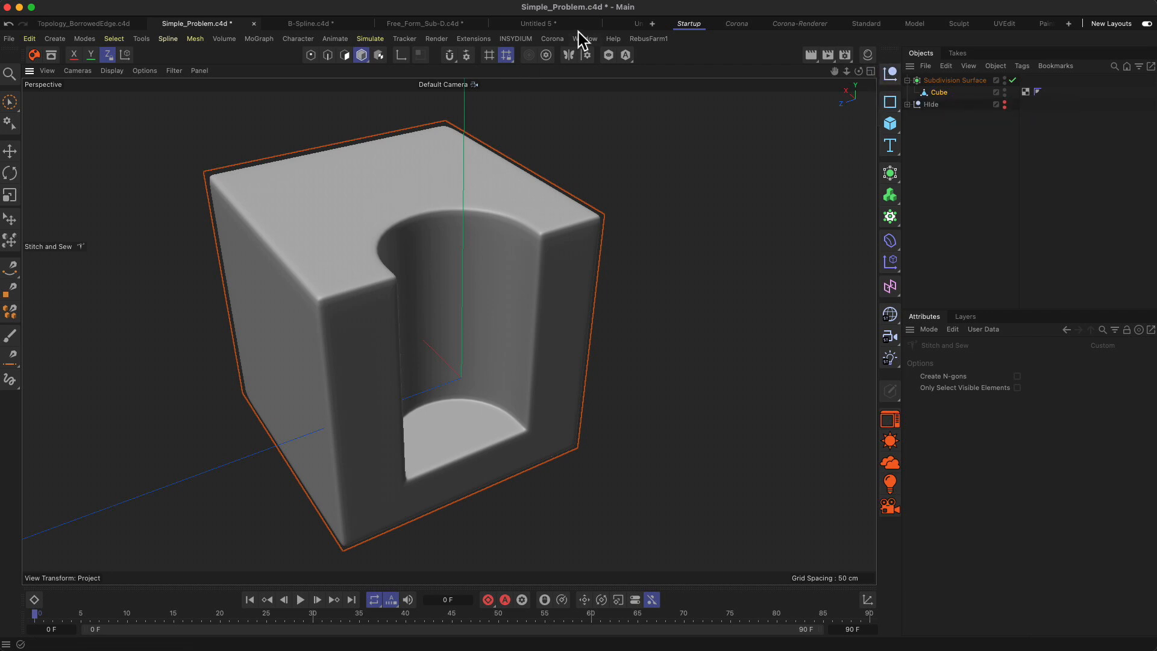
Step: Disable the Subdivision Surface and examine the Cube's base topology in polygon mode
click(9, 102)
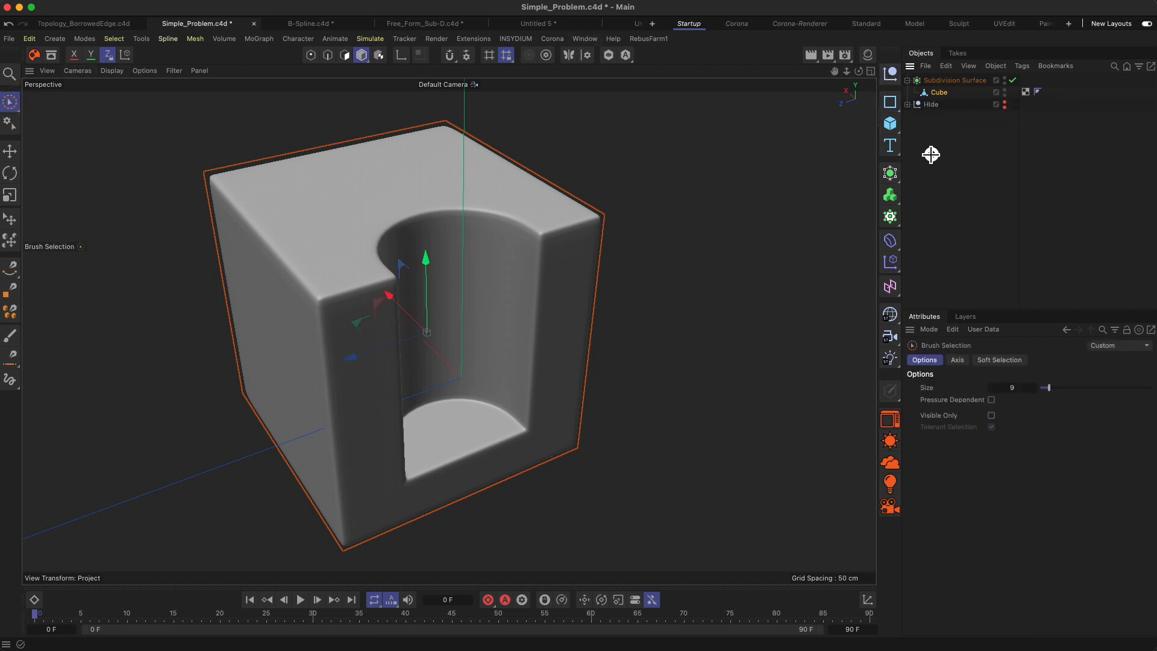
click(943, 91)
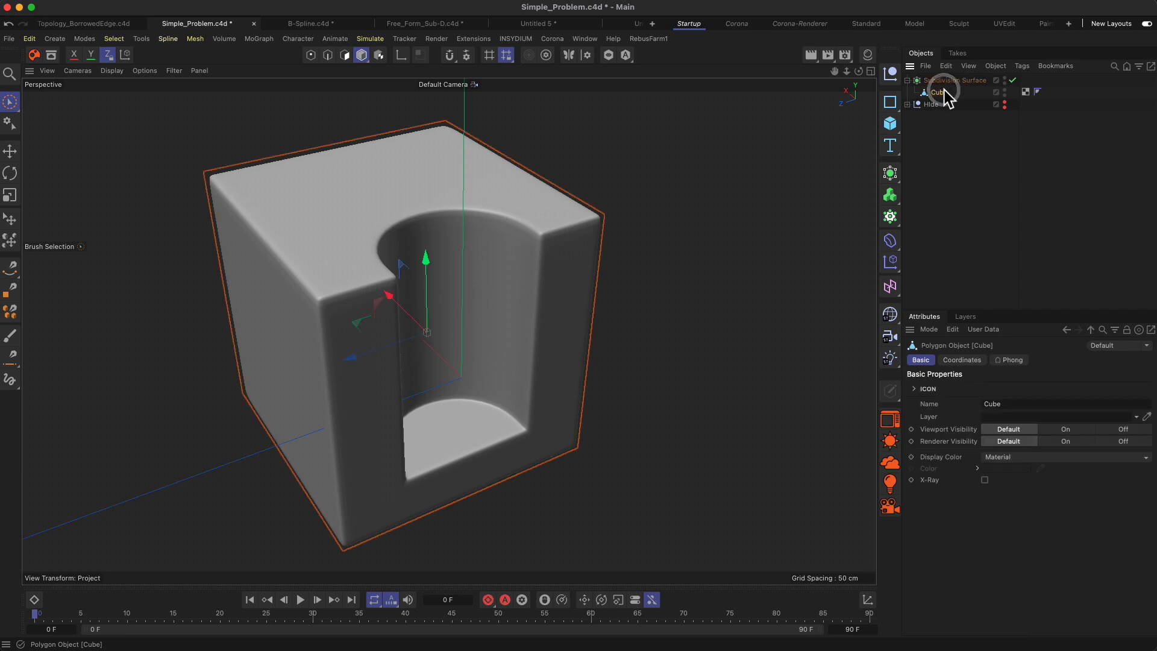
key(q)
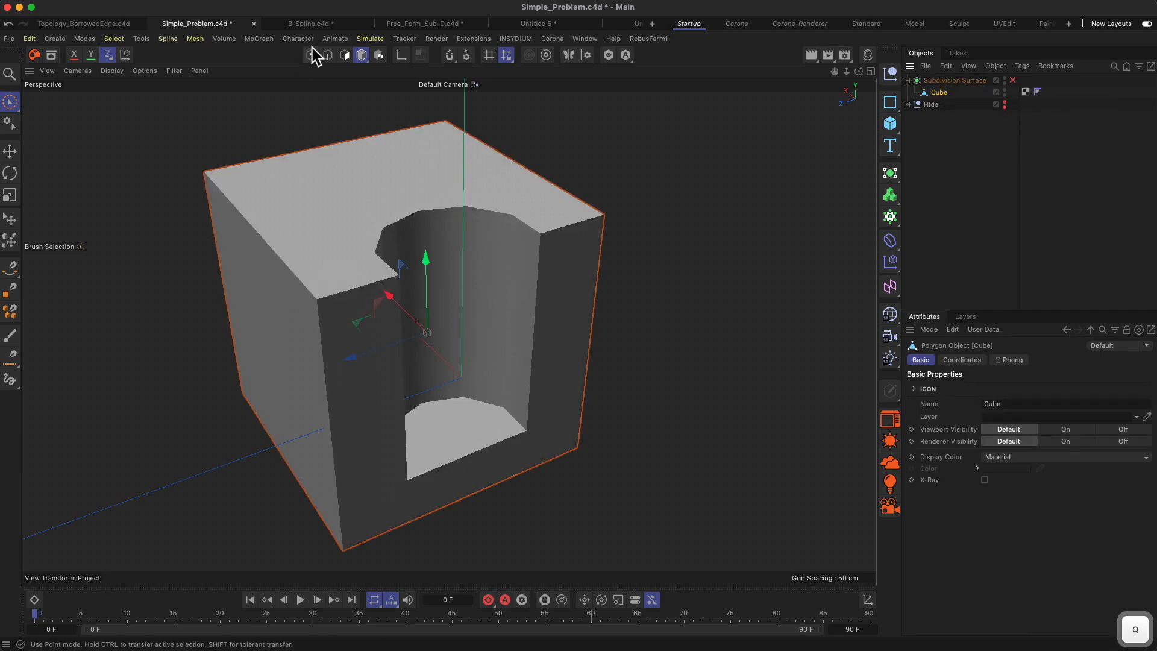
click(344, 55)
click(667, 375)
mouse_move(563, 337)
alt+mouse_down()
mouse_move(418, 303)
mouse_move(425, 285)
mouse_move(516, 306)
mouse_move(541, 333)
alt+mouse_up()
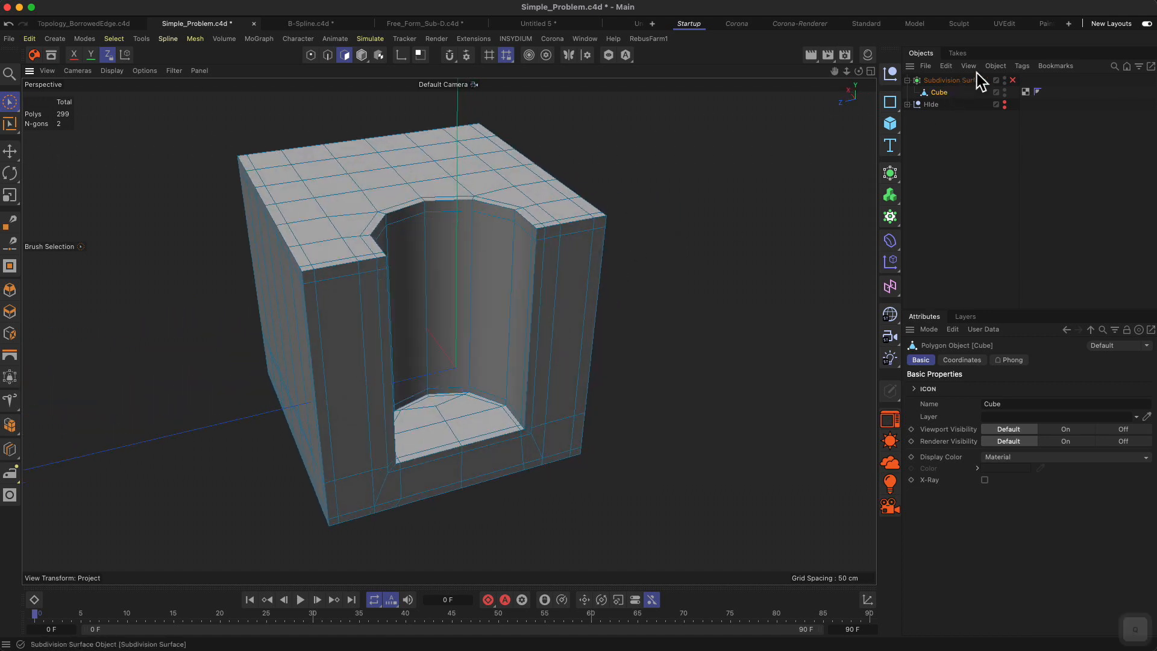
Step: Re-enable the Subdivision Surface and deselect all objects to view the smoothed cube without selection outlines
key(q)
click(970, 137)
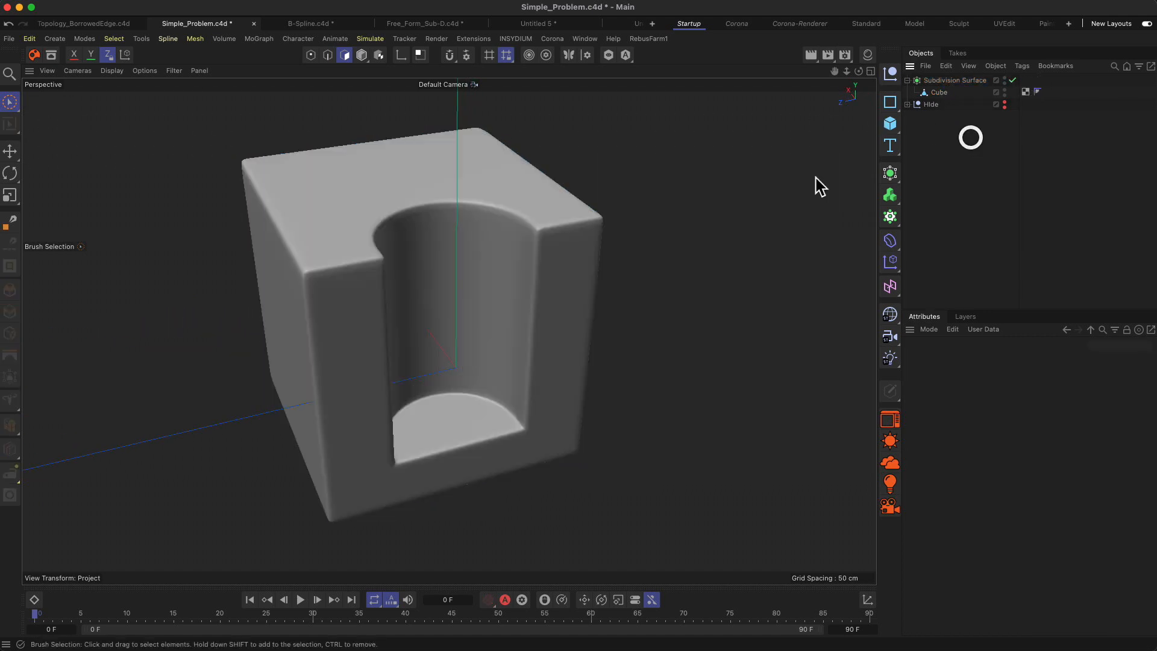
mouse_move(562, 307)
alt+mouse_down()
mouse_move(315, 255)
mouse_move(514, 264)
mouse_move(563, 286)
alt+mouse_up()
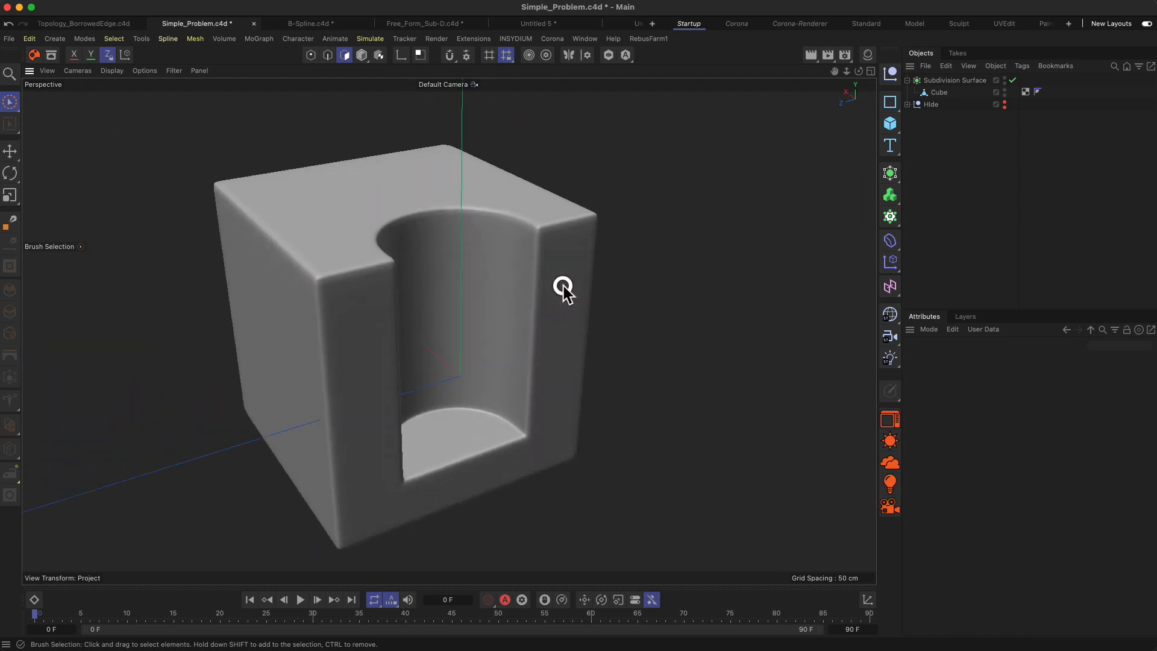